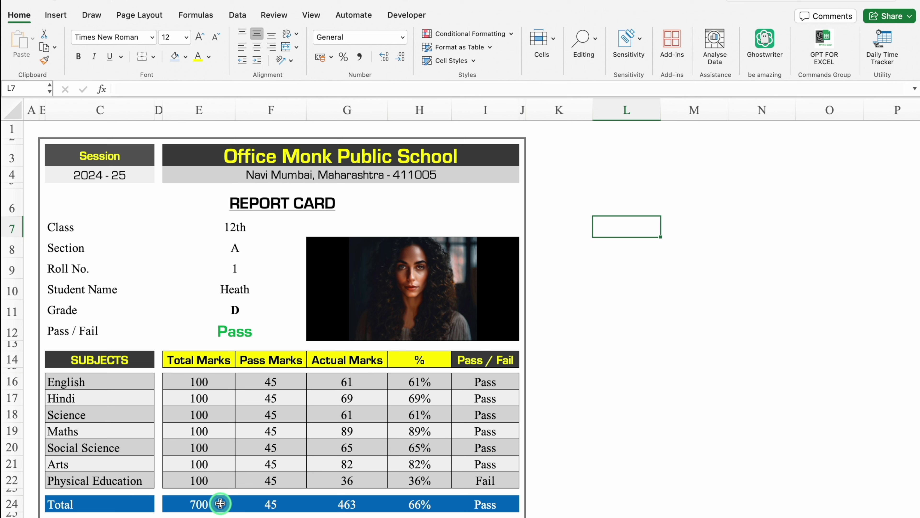
Examine the report card from the student details down to the marks table, teacher's remarks and grading scale
{"action": "left_click", "coordinate": [586, 424]}
{"action": "key", "text": "Down"}
{"action": "key", "text": "Down"}
{"action": "key", "text": "Down"}
{"action": "key", "text": "Down"}
{"action": "key", "text": "Down"}
{"action": "key", "text": "Down"}
{"action": "key", "text": "Down"}
{"action": "key", "text": "Down"}
{"action": "key", "text": "Down"}
{"action": "key", "text": "Down"}
{"action": "key", "text": "Down"}
{"action": "key", "text": "Down"}
{"action": "key", "text": "Down"}
{"action": "key", "text": "Down"}
{"action": "key", "text": "Down"}
{"action": "key", "text": "Down"}
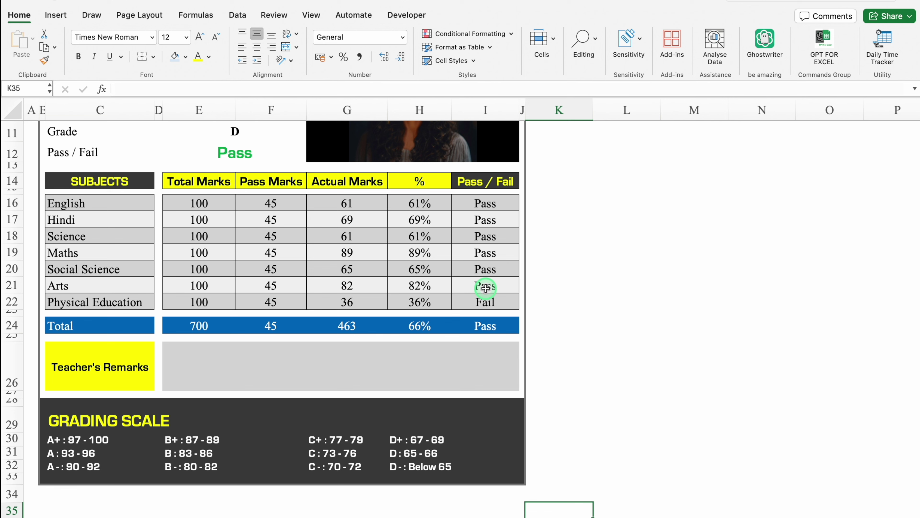
{"action": "left_click_drag", "start_coordinate": [911, 288], "coordinate": [911, 162]}
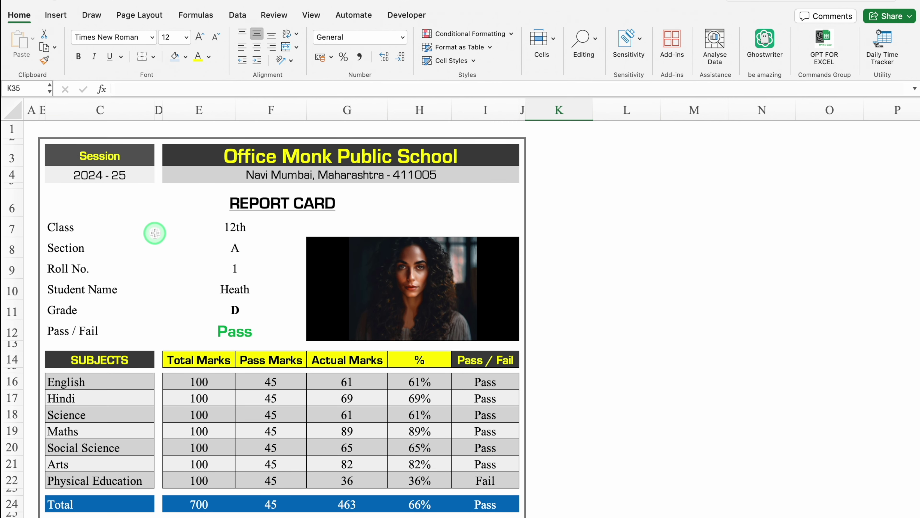
Switch the report card through roll numbers 2 and 5, ending on roll number 7
{"action": "left_click", "coordinate": [235, 268]}
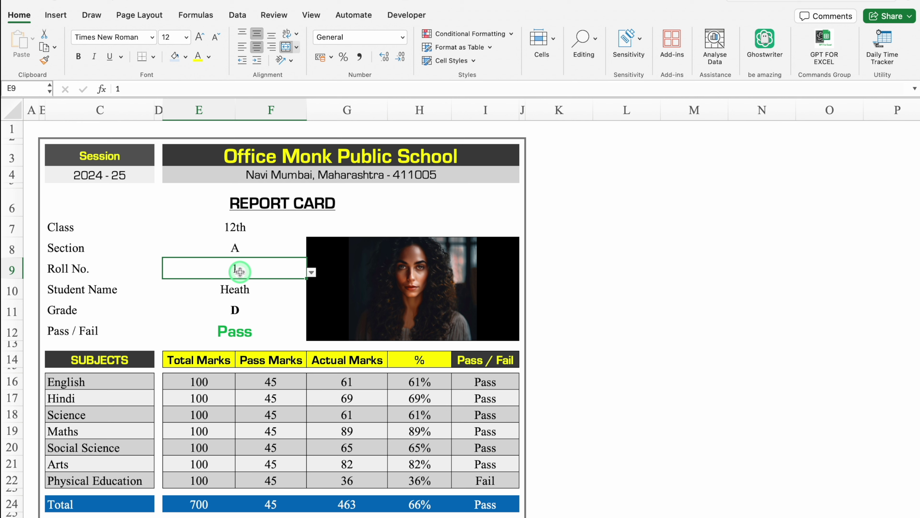
{"action": "left_click", "coordinate": [311, 273]}
{"action": "left_click", "coordinate": [182, 322]}
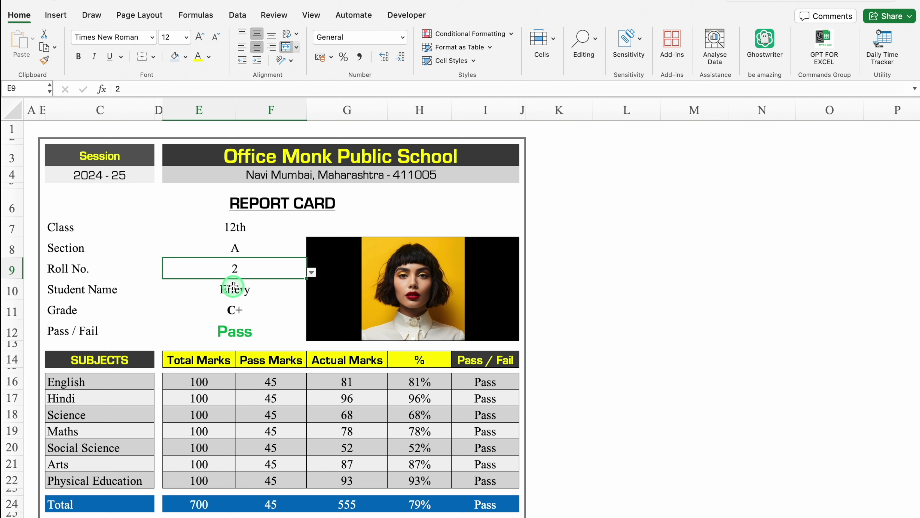
{"action": "left_click", "coordinate": [311, 272]}
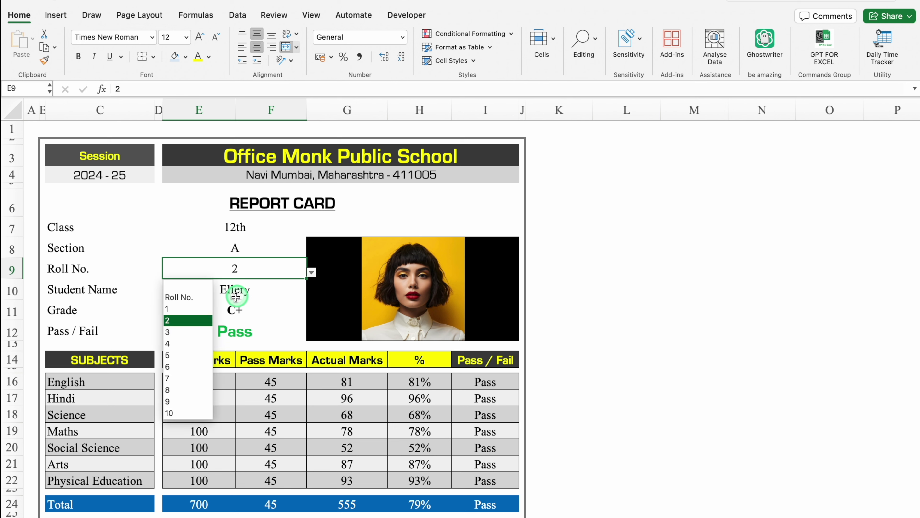
{"action": "left_click", "coordinate": [194, 355]}
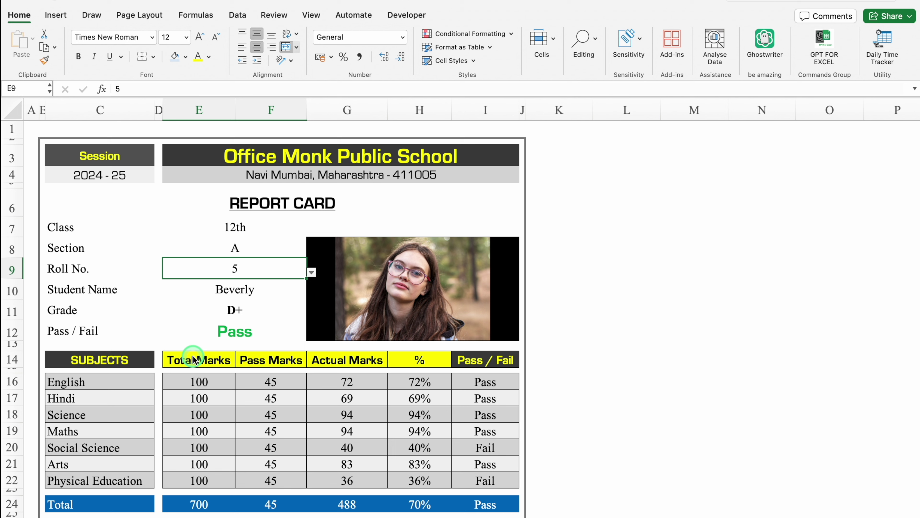
{"action": "left_click", "coordinate": [311, 273]}
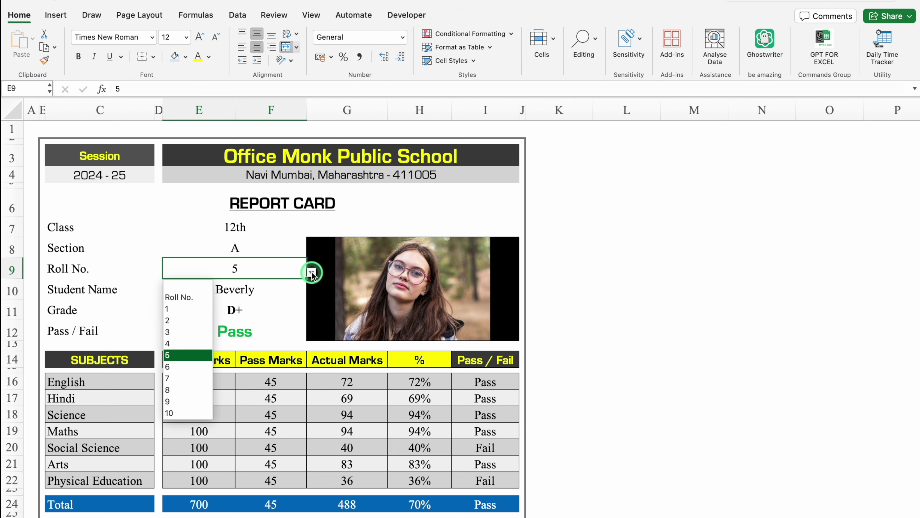
{"action": "left_click", "coordinate": [183, 377]}
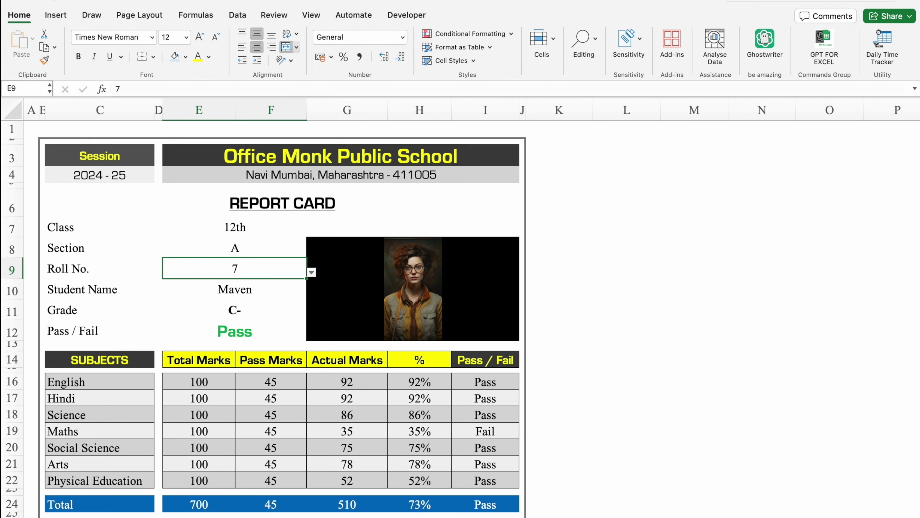
Check the sheet holding the class list and student marks, and return to the report card
{"action": "key", "text": "ctrl+Page_Down"}
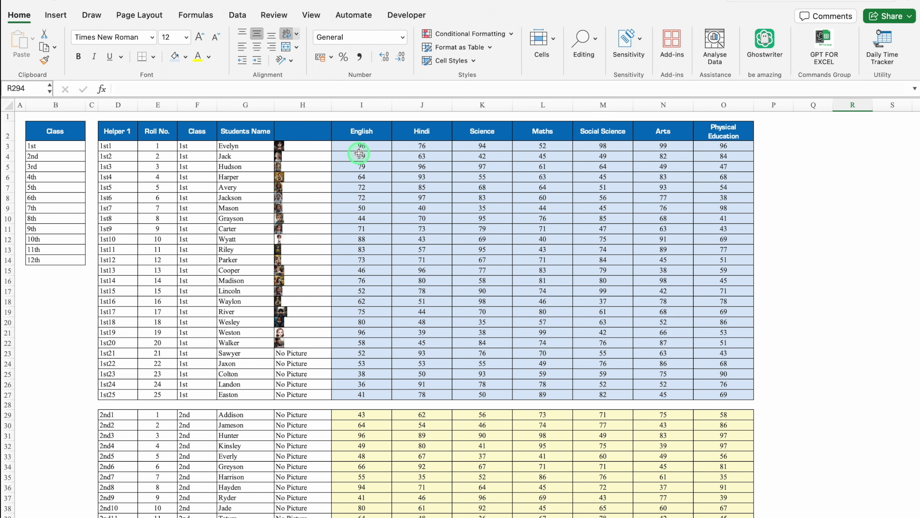
{"action": "key", "text": "ctrl+Page_Down"}
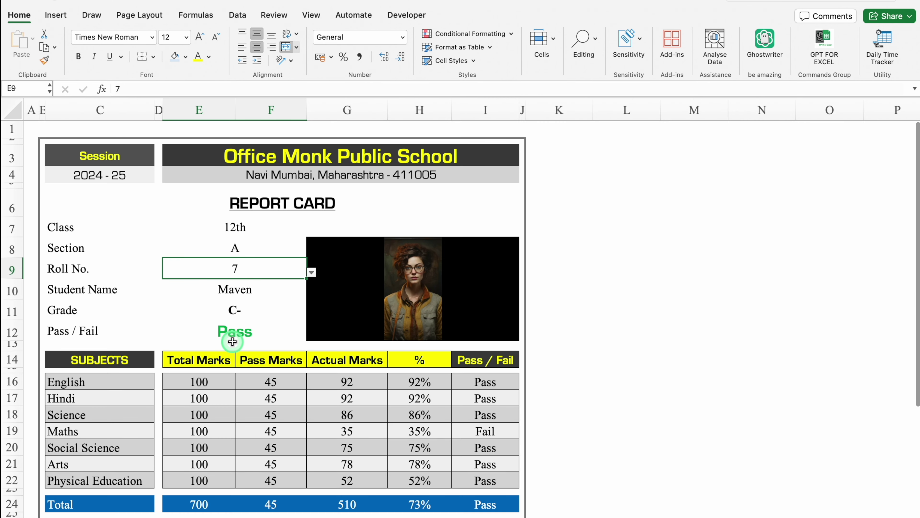
Set the report card's class to 1st and its roll number to 3
{"action": "left_click", "coordinate": [242, 227]}
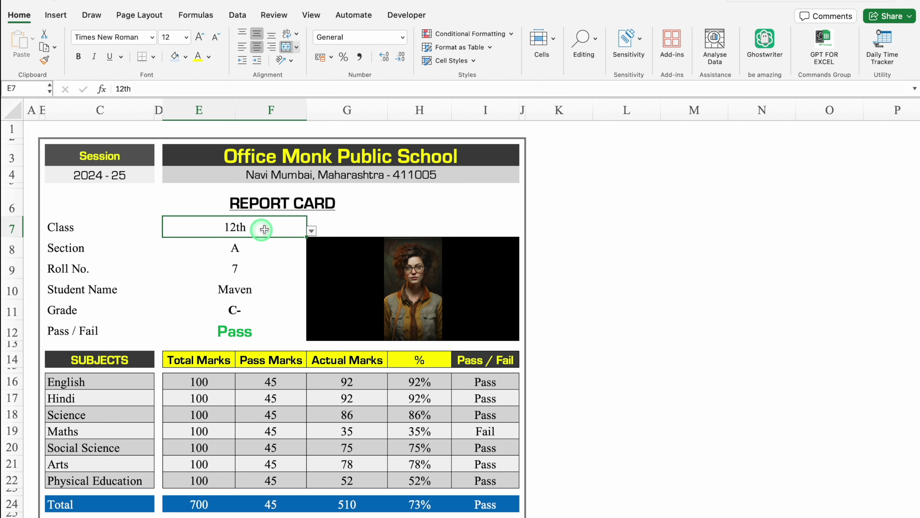
{"action": "left_click", "coordinate": [311, 230]}
{"action": "left_click", "coordinate": [174, 244]}
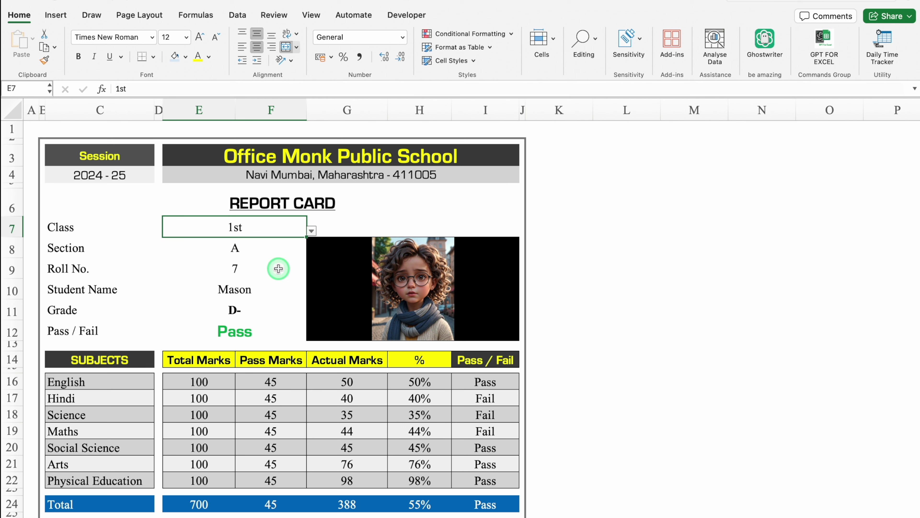
{"action": "left_click", "coordinate": [243, 267]}
{"action": "left_click", "coordinate": [311, 272]}
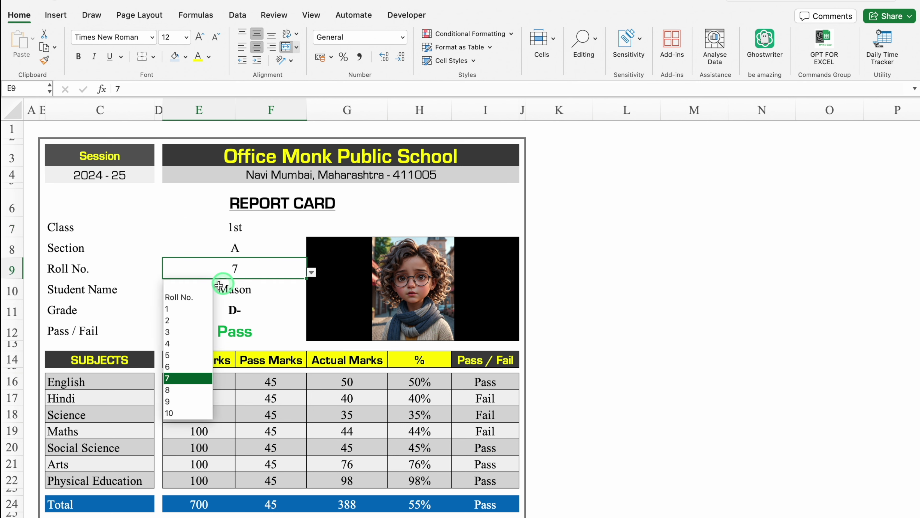
{"action": "left_click", "coordinate": [190, 332]}
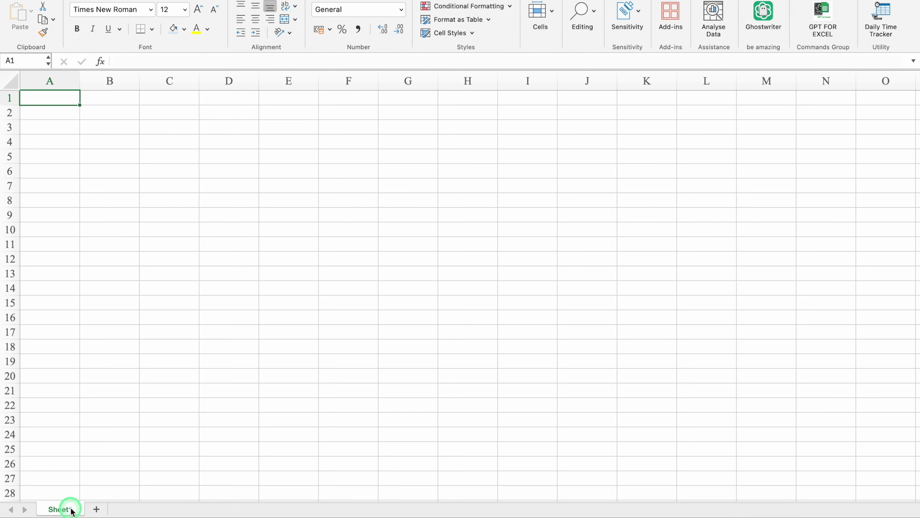
Rename the blank workbook's sheet as Data
{"action": "double_click", "coordinate": [71, 508]}
{"action": "type", "text": "Data"}
{"action": "key", "text": "Return"}
Middle-align all cells of the sheet vertically and narrow column A to a thin margin
{"action": "left_click", "coordinate": [14, 80]}
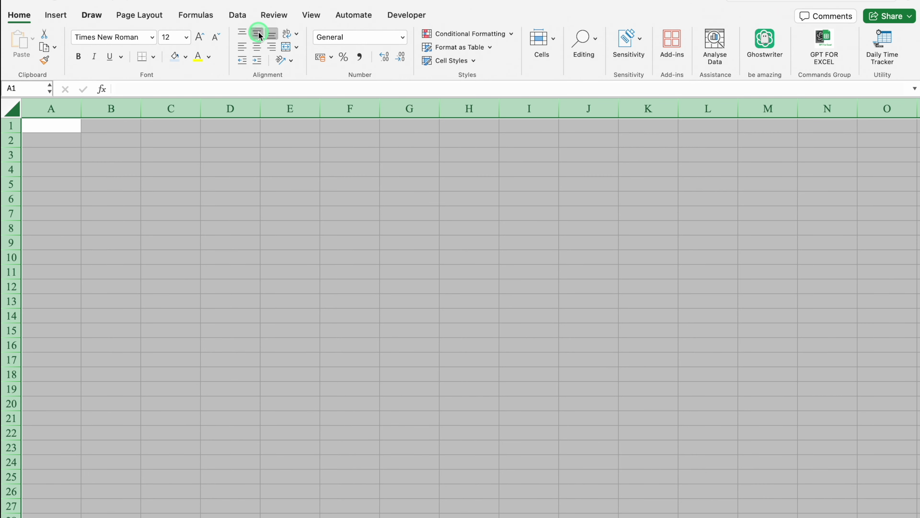
{"action": "left_click", "coordinate": [256, 6]}
{"action": "left_click", "coordinate": [170, 155]}
{"action": "left_click_drag", "start_coordinate": [80, 108], "coordinate": [34, 116]}
Enter the header Class in B2 and fill the classes 1st to 12th down B3:B14
{"action": "left_click", "coordinate": [75, 140]}
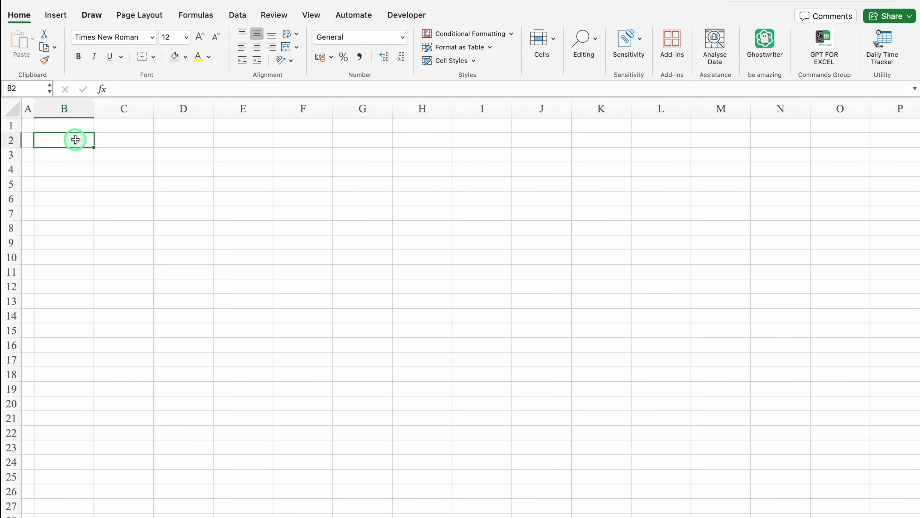
{"action": "type", "text": "Class"}
{"action": "key", "text": "Return"}
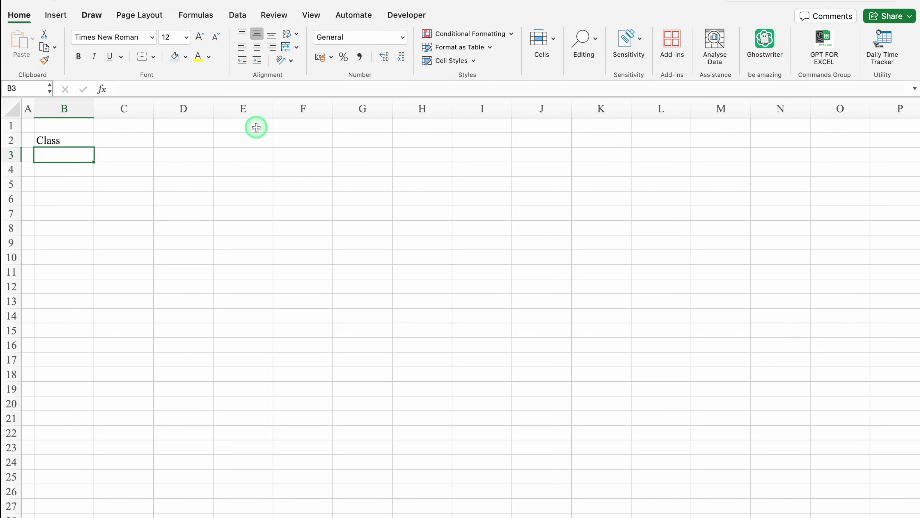
{"action": "type", "text": "1st"}
{"action": "key", "text": "Return"}
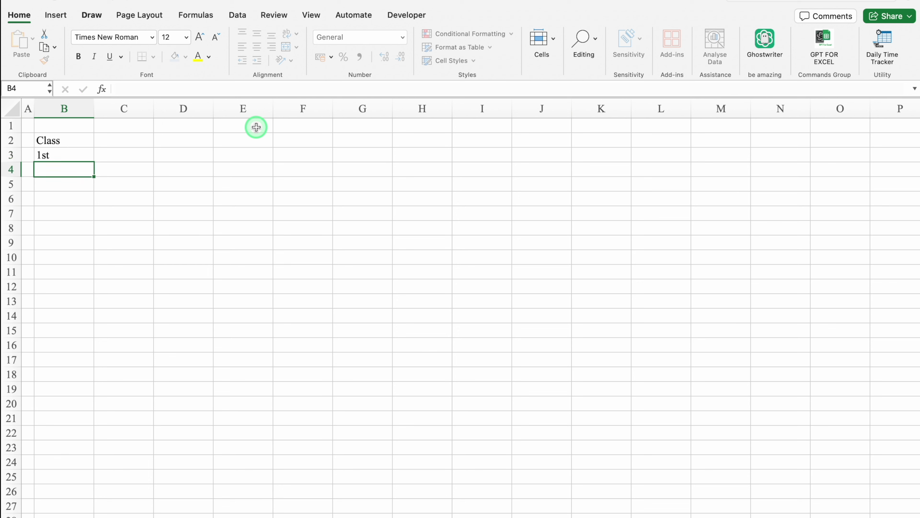
{"action": "left_click", "coordinate": [93, 161]}
{"action": "left_click_drag", "start_coordinate": [93, 162], "coordinate": [93, 314]}
Apply all borders to the class list in B2:B14 and centre the Class header horizontally
{"action": "left_click_drag", "start_coordinate": [55, 141], "coordinate": [71, 315]}
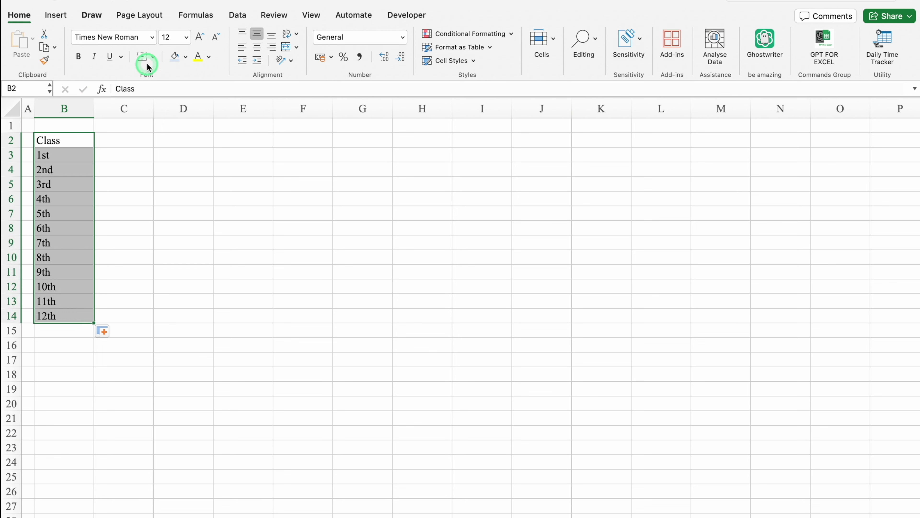
{"action": "left_click", "coordinate": [152, 57]}
{"action": "left_click", "coordinate": [175, 167]}
{"action": "left_click", "coordinate": [76, 140]}
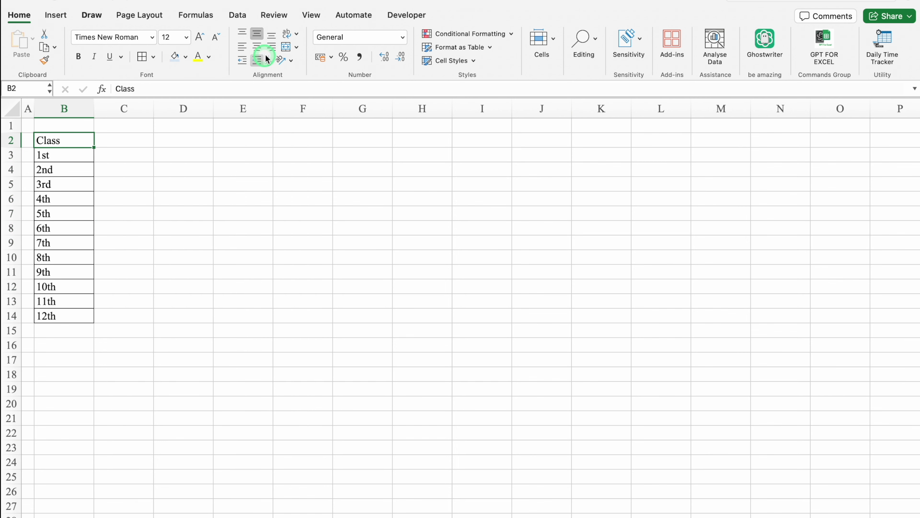
{"action": "left_click", "coordinate": [255, 48]}
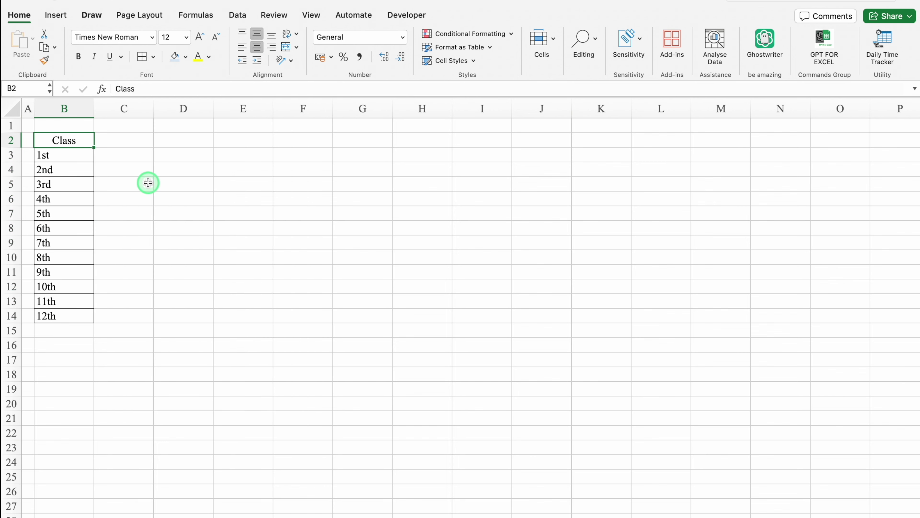
Change the font of the whole row 2 to the bold style of Eurostile
{"action": "left_click", "coordinate": [10, 140]}
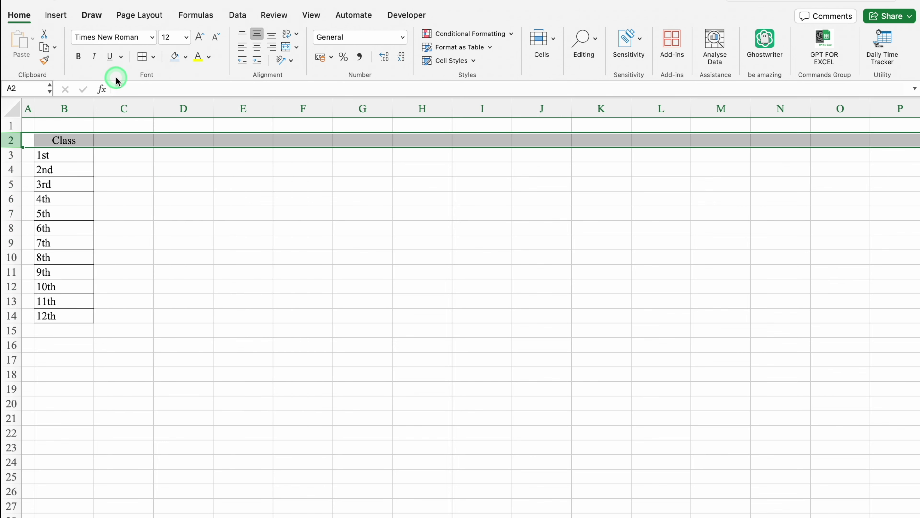
{"action": "left_click", "coordinate": [152, 37]}
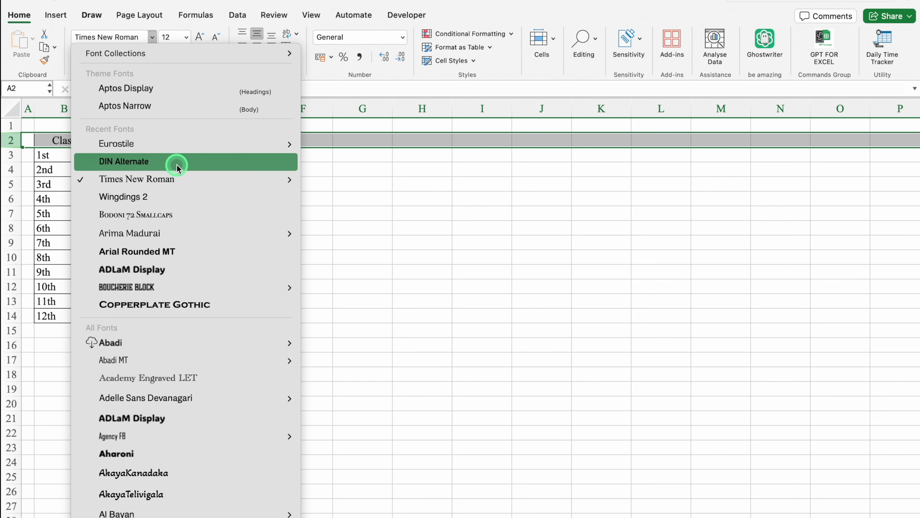
{"action": "mouse_move", "coordinate": [285, 144]}
{"action": "left_click", "coordinate": [346, 178]}
Give the Class header in B2 a blue fill and white text
{"action": "left_click", "coordinate": [78, 140]}
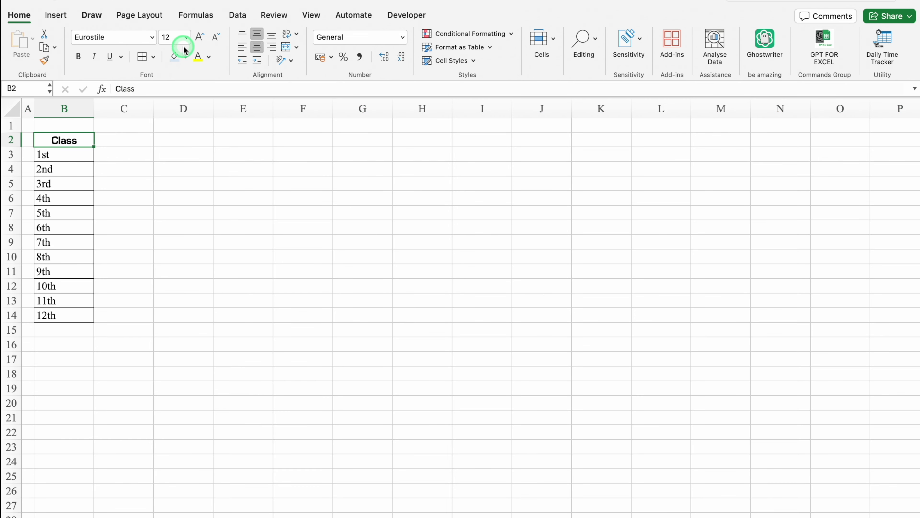
{"action": "left_click", "coordinate": [186, 57]}
{"action": "left_click", "coordinate": [255, 195]}
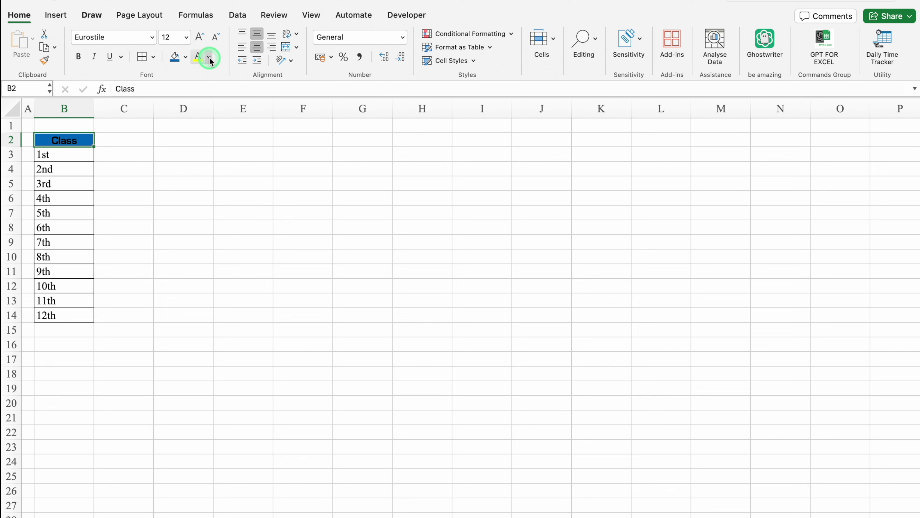
{"action": "left_click", "coordinate": [208, 56]}
{"action": "left_click", "coordinate": [210, 114]}
{"action": "left_click", "coordinate": [239, 191]}
Narrow column C to a thin spacer and enter the header Helper in D2
{"action": "left_click_drag", "start_coordinate": [153, 106], "coordinate": [103, 109]}
{"action": "left_click", "coordinate": [133, 139]}
{"action": "type", "text": "Helper"}
{"action": "key", "text": "Return"}
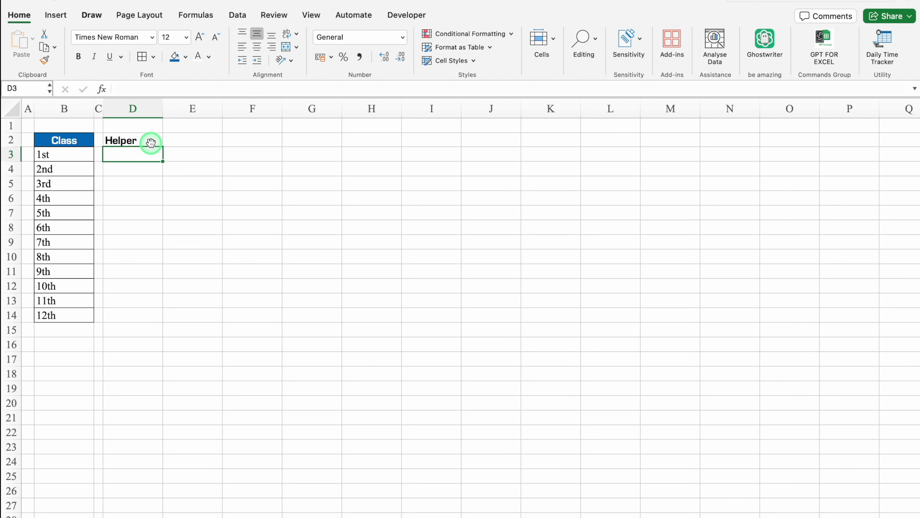
Enter the headers Roll No., Class, Students Name and Picture in E2:H2, fitting column G's width to its header
{"action": "left_click", "coordinate": [192, 142]}
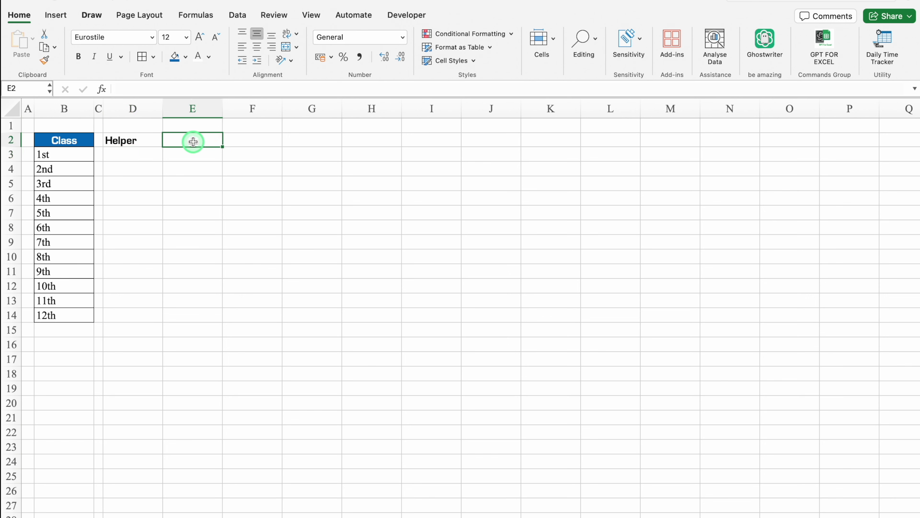
{"action": "type", "text": "Roll No."}
{"action": "key", "text": "Tab"}
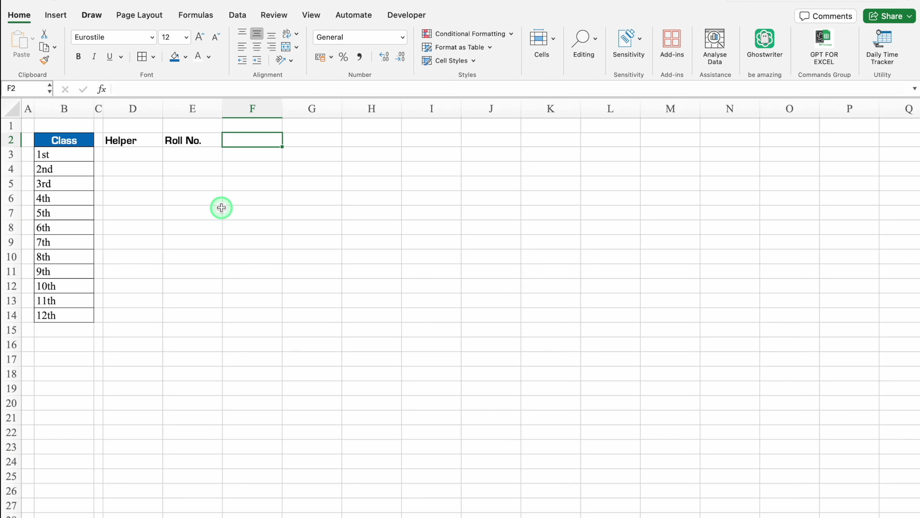
{"action": "type", "text": "Class"}
{"action": "key", "text": "Tab"}
{"action": "type", "text": "S"}
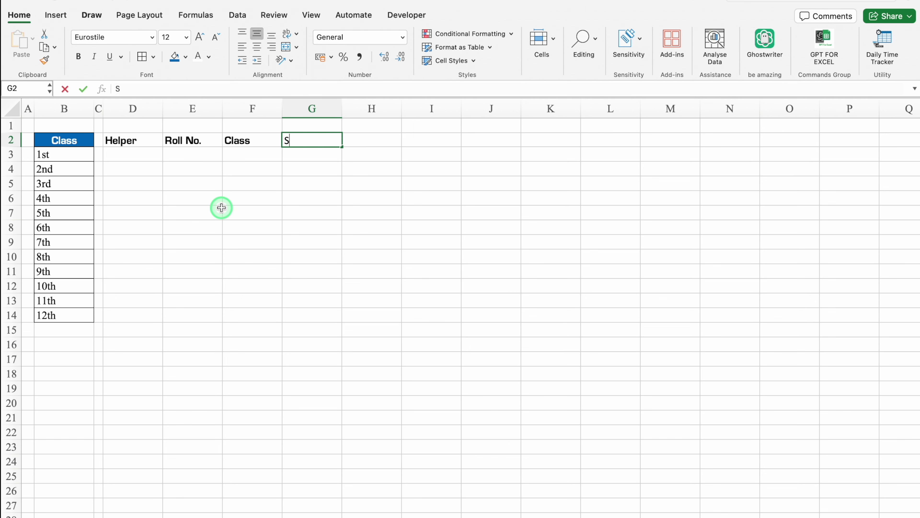
{"action": "type", "text": "tudents Name"}
{"action": "key", "text": "Tab"}
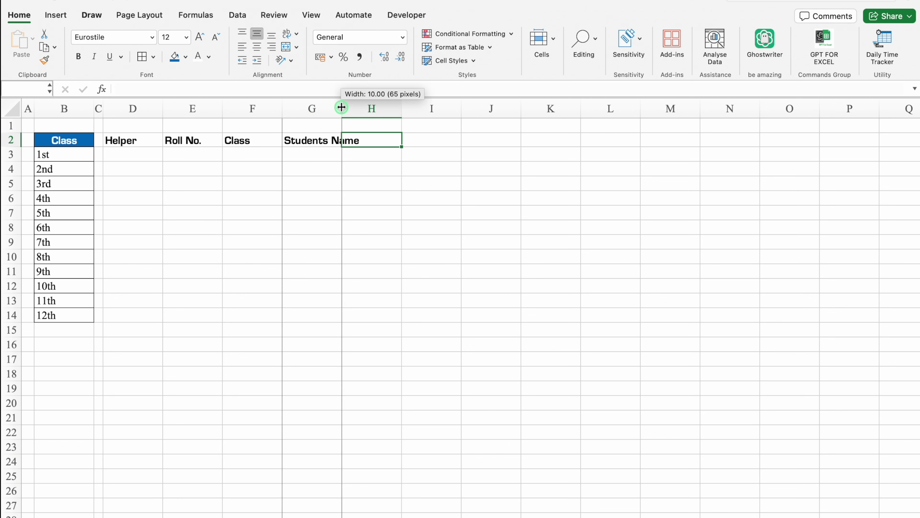
{"action": "double_click", "coordinate": [342, 107]}
{"action": "type", "text": "Picture"}
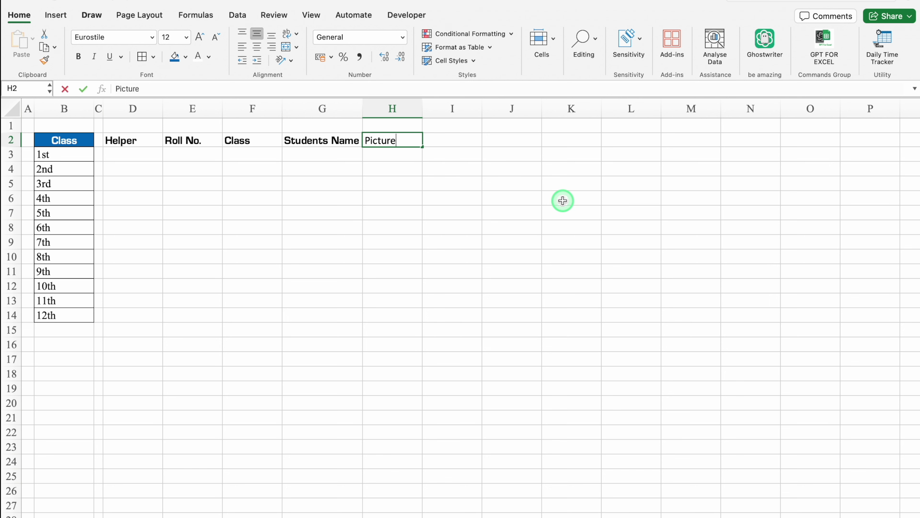
{"action": "key", "text": "Tab"}
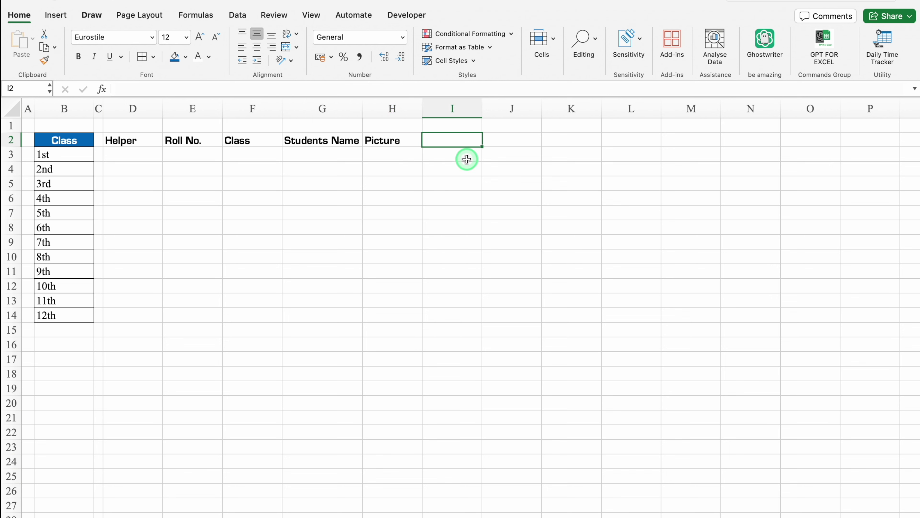
Enter the subject headers English, Hindi and Science in I2:K2
{"action": "type", "text": "English"}
{"action": "key", "text": "Tab"}
{"action": "type", "text": "Hindi"}
{"action": "key", "text": "Tab"}
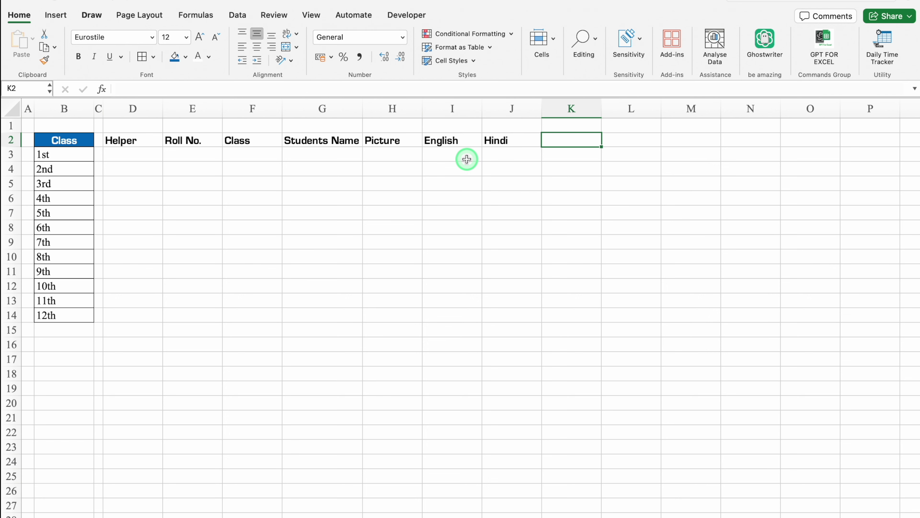
{"action": "type", "text": "Science"}
{"action": "key", "text": "Tab"}
Enter the headers Maths, Arts and Physical Education in L2:N2, fitting column N's width to its header
{"action": "type", "text": "M"}
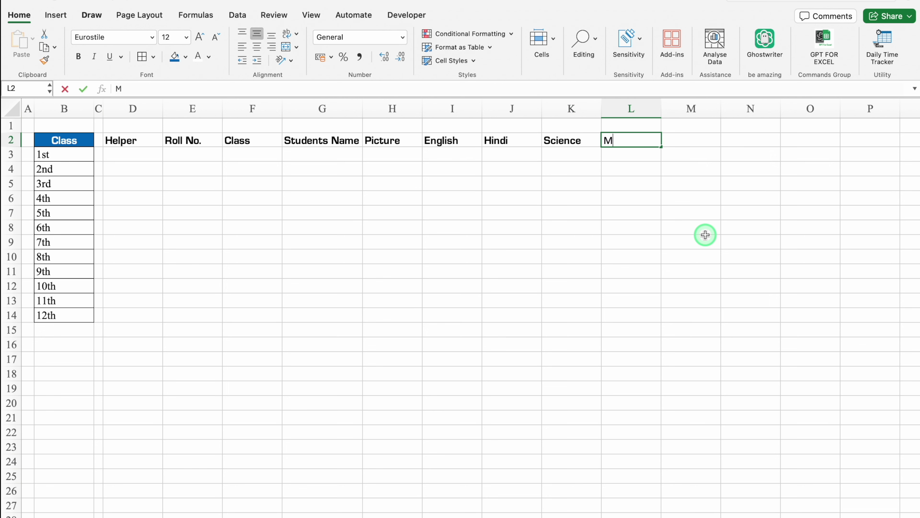
{"action": "type", "text": "aths"}
{"action": "key", "text": "Tab"}
{"action": "type", "text": "Arts"}
{"action": "key", "text": "Tab"}
{"action": "type", "text": "Physical Education"}
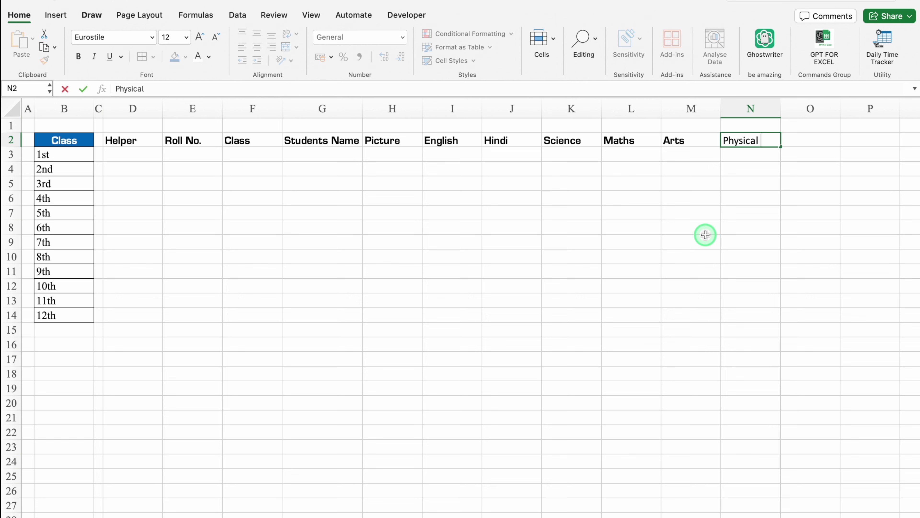
{"action": "key", "text": "Return"}
{"action": "double_click", "coordinate": [781, 107]}
{"action": "left_click", "coordinate": [781, 103]}
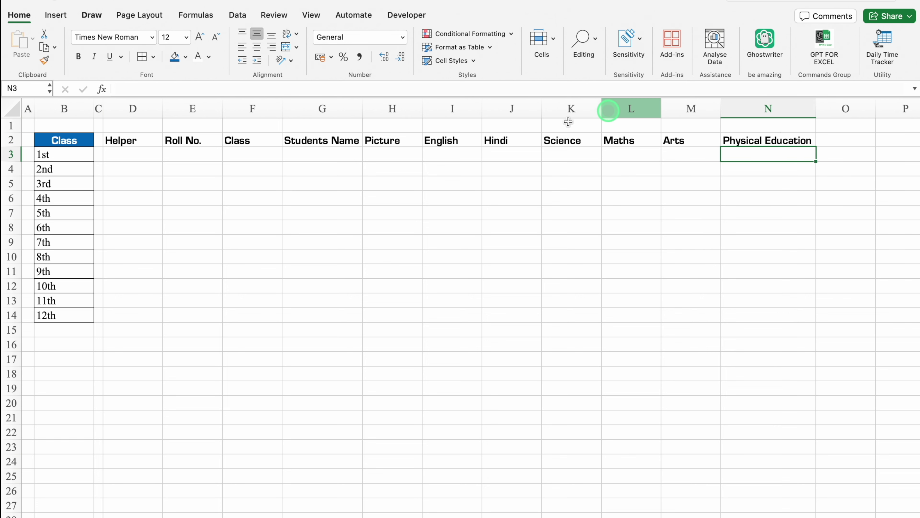
Format the headers in D2:N2 as centered white text on a blue fill, and increase the height of row 2
{"action": "left_click", "coordinate": [129, 140]}
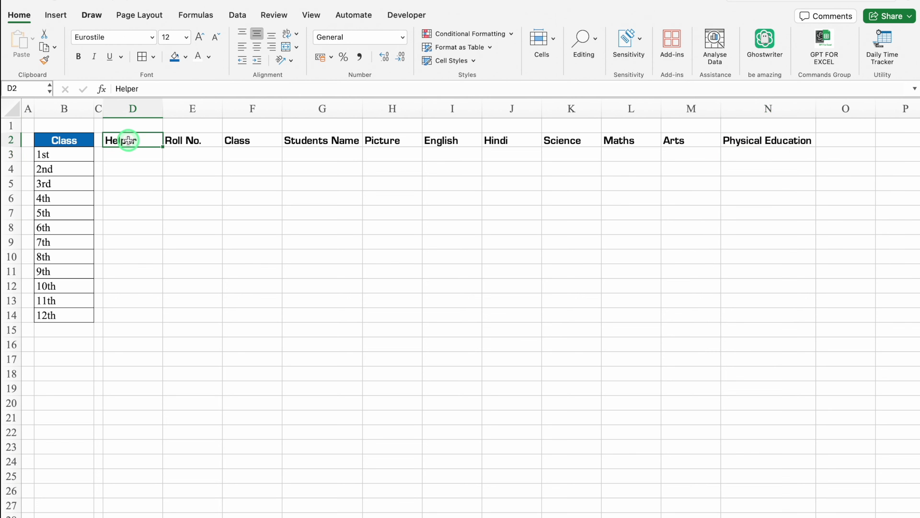
{"action": "key", "text": "shift+super+Right"}
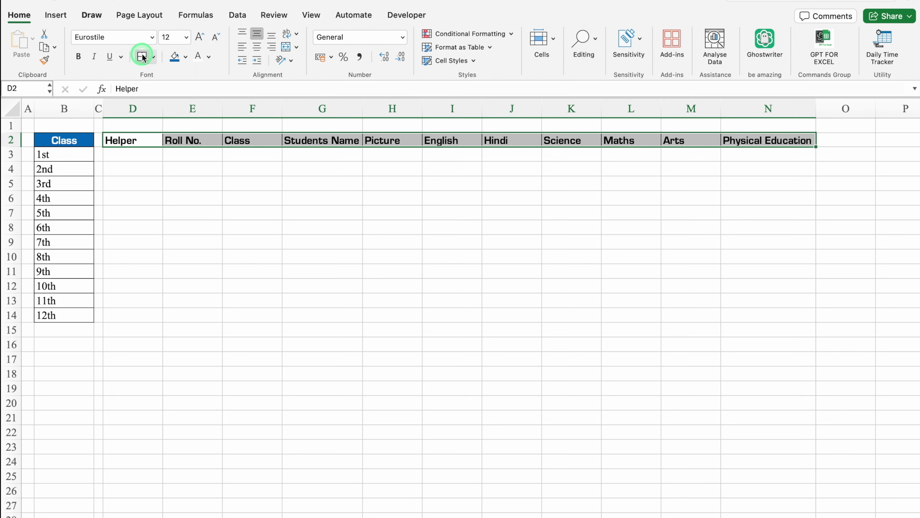
{"action": "left_click", "coordinate": [257, 47]}
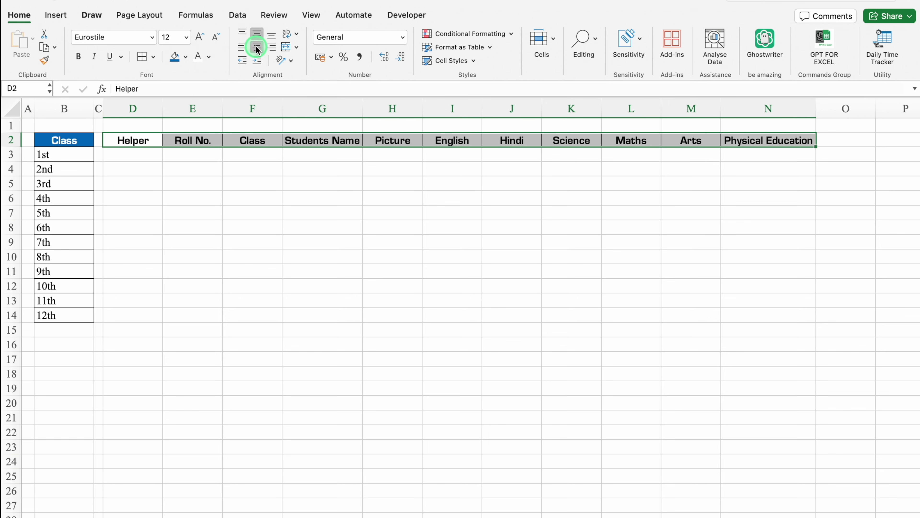
{"action": "left_click", "coordinate": [176, 57]}
{"action": "left_click", "coordinate": [198, 58]}
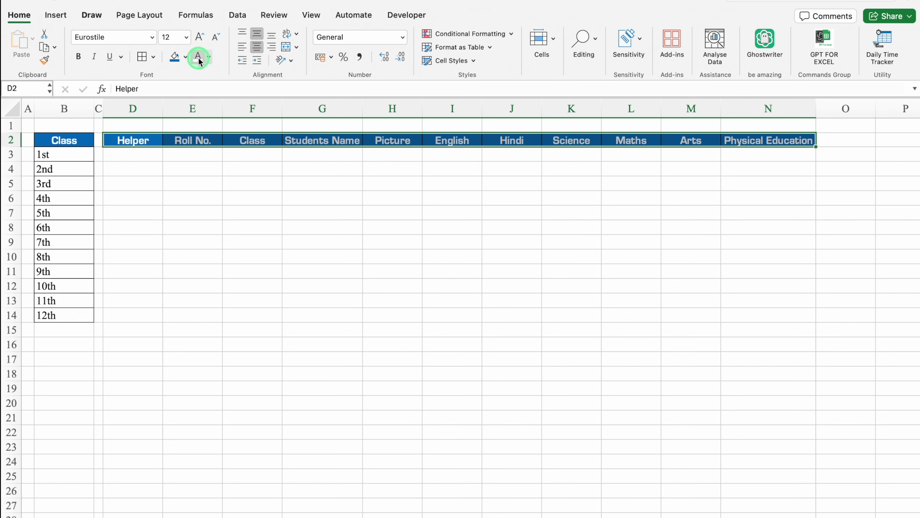
{"action": "left_click", "coordinate": [235, 208]}
{"action": "left_click_drag", "start_coordinate": [11, 146], "coordinate": [12, 156]}
Number the Roll No. column from 1 to 25 in E3:E27 and add all borders to the table D2:N27
{"action": "left_click", "coordinate": [192, 163]}
{"action": "type", "text": "1"}
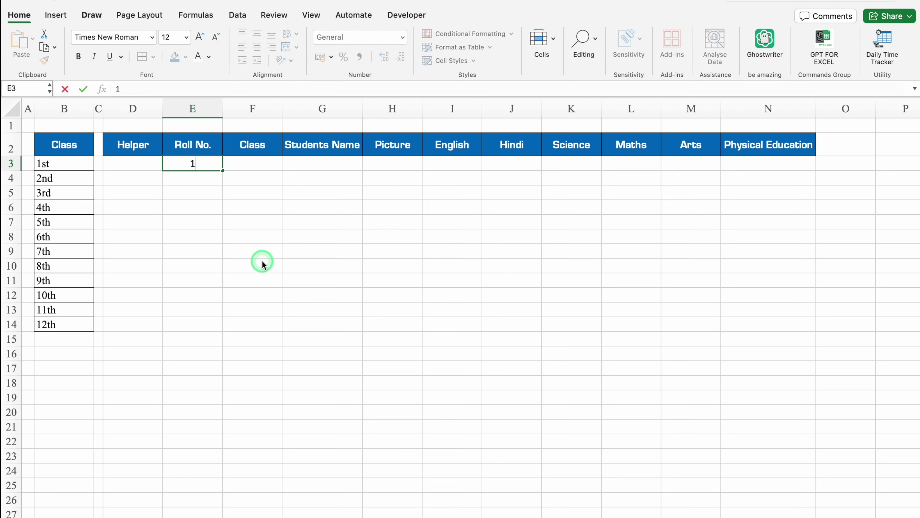
{"action": "left_click_drag", "start_coordinate": [221, 171], "coordinate": [212, 487]}
{"action": "left_click", "coordinate": [231, 500]}
{"action": "left_click", "coordinate": [249, 443]}
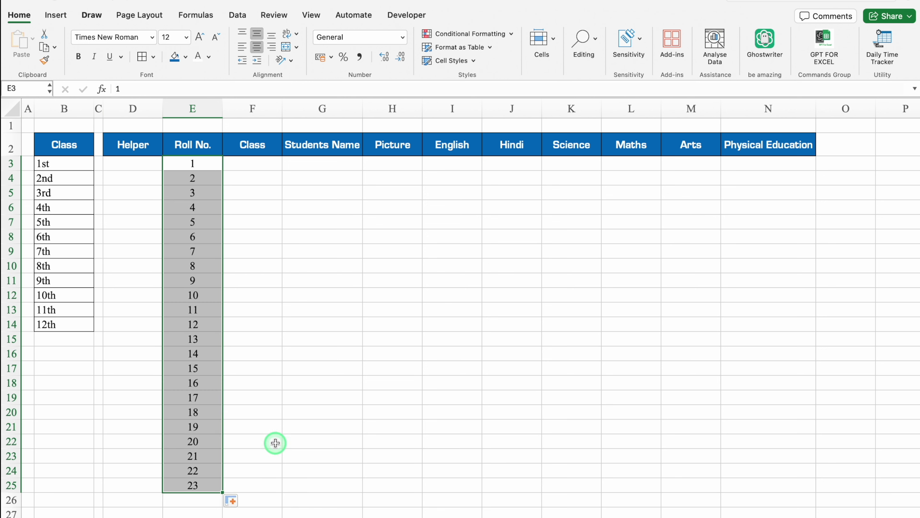
{"action": "left_click", "coordinate": [203, 485]}
{"action": "left_click_drag", "start_coordinate": [222, 492], "coordinate": [219, 513]}
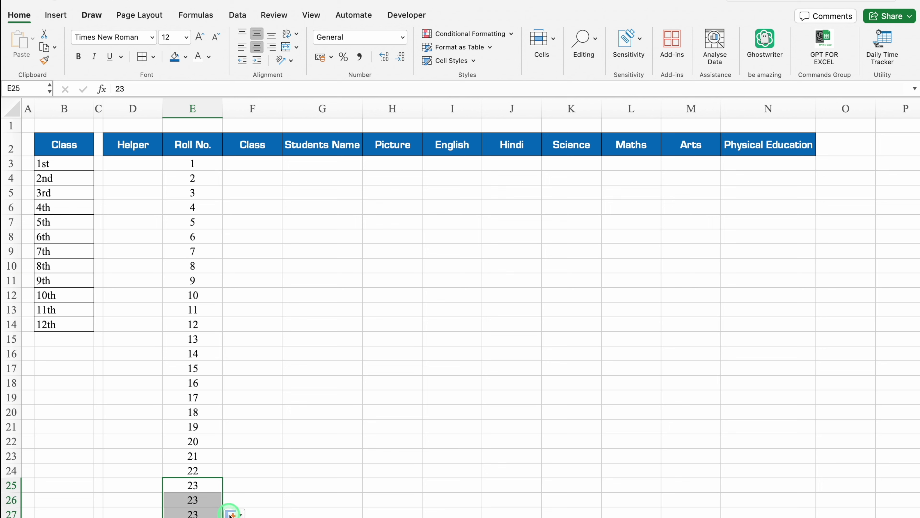
{"action": "left_click", "coordinate": [230, 511]}
{"action": "left_click", "coordinate": [250, 455]}
{"action": "left_click_drag", "start_coordinate": [133, 145], "coordinate": [772, 496]}
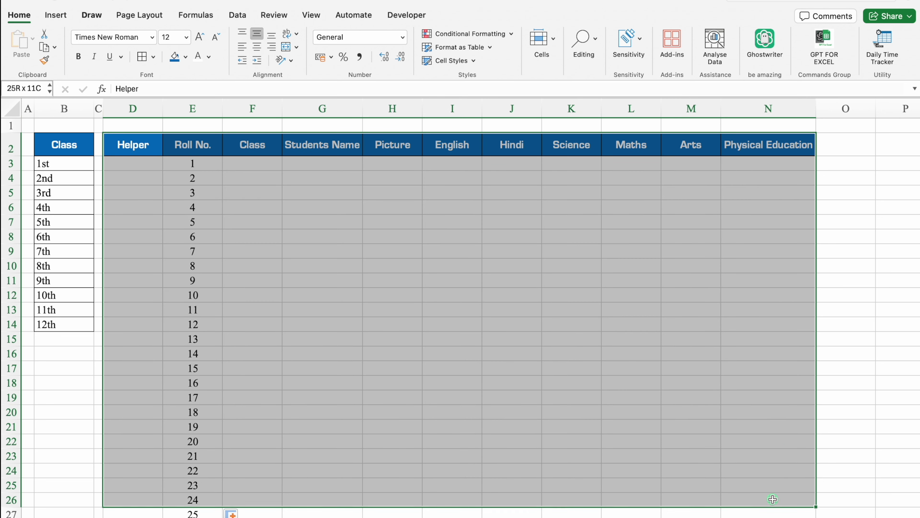
{"action": "left_click", "coordinate": [142, 57]}
Enter 1st in F3 and copy it unchanged down the Class column to F27
{"action": "left_click", "coordinate": [253, 163]}
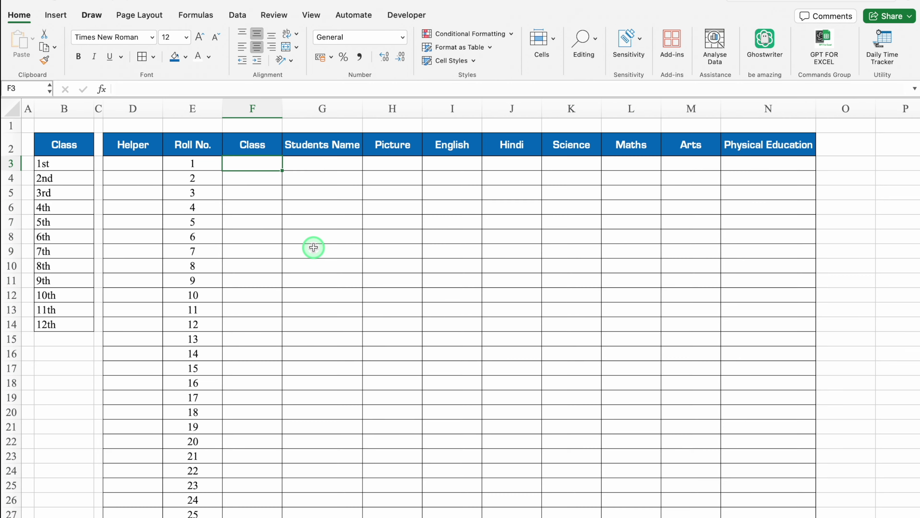
{"action": "type", "text": "1st"}
{"action": "key", "text": "Return"}
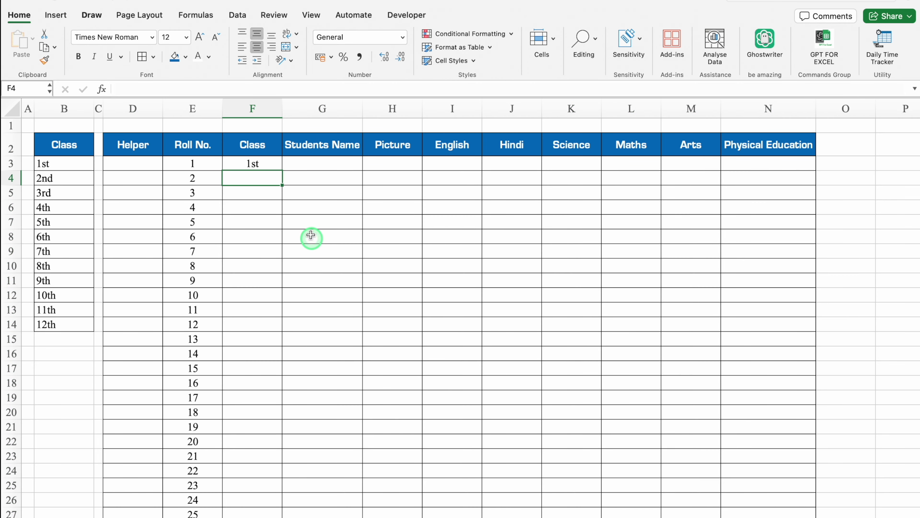
{"action": "left_click", "coordinate": [265, 166]}
{"action": "left_click_drag", "start_coordinate": [282, 170], "coordinate": [280, 513]}
{"action": "left_click", "coordinate": [291, 514]}
{"action": "left_click", "coordinate": [312, 445]}
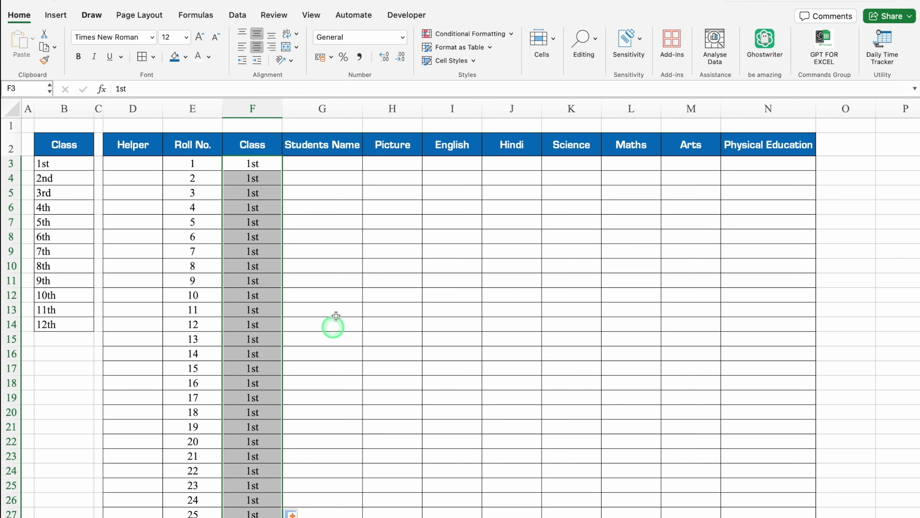
{"action": "left_click", "coordinate": [315, 251]}
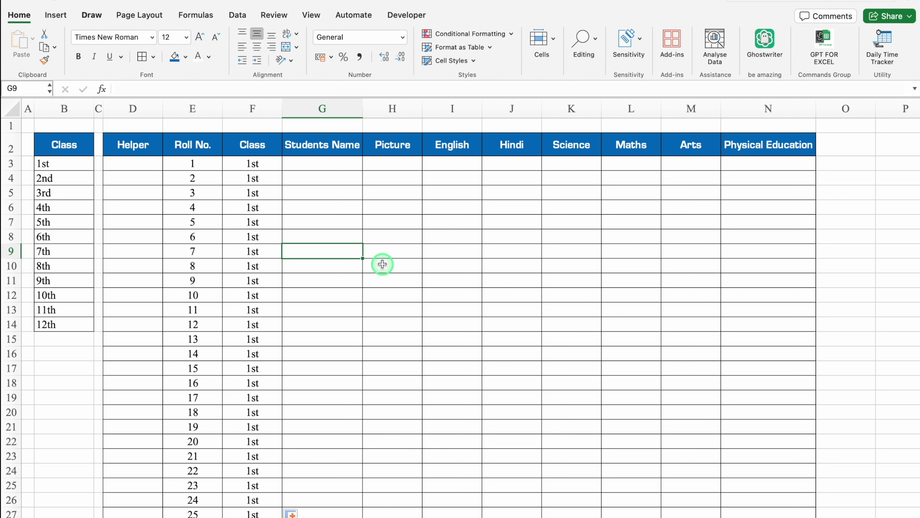
Enter =RANDBETWEEN(25,99) in I3 and fill it across all subject columns and down to N27
{"action": "left_click", "coordinate": [451, 166]}
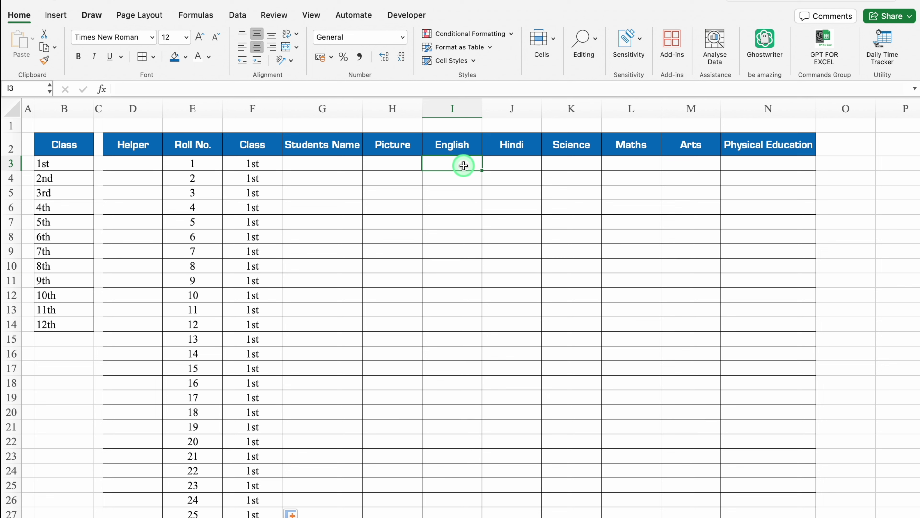
{"action": "type", "text": "=rand"}
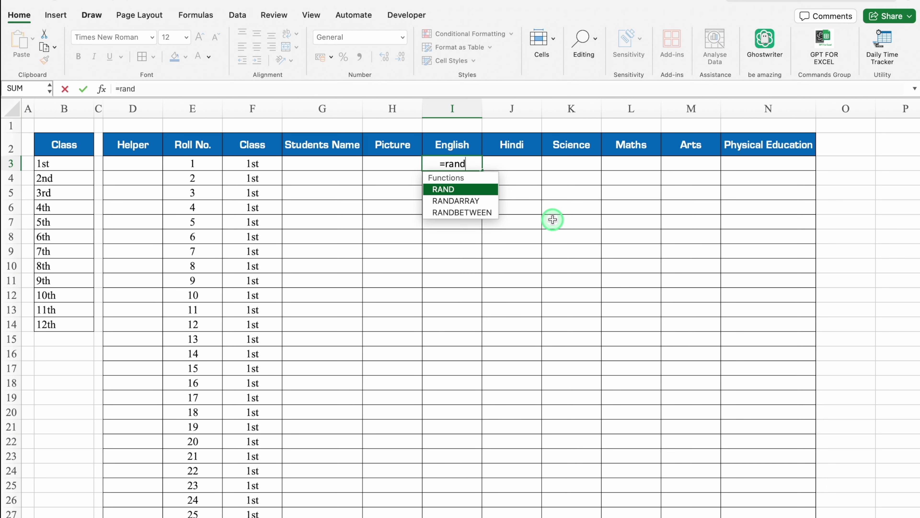
{"action": "double_click", "coordinate": [473, 212]}
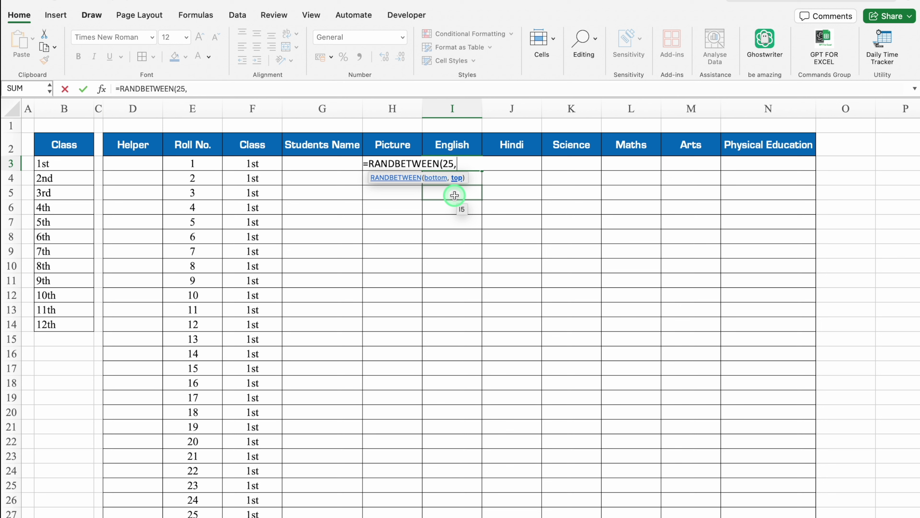
{"action": "type", "text": "25,99)"}
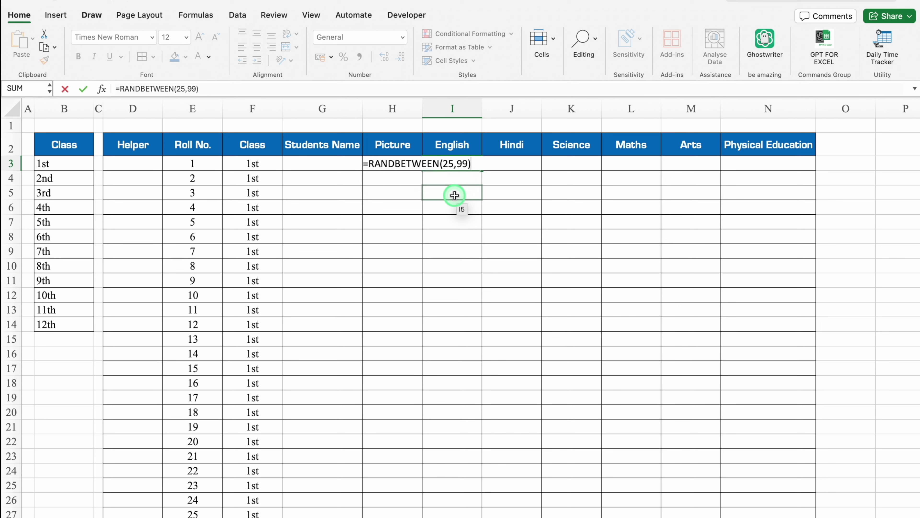
{"action": "key", "text": "Return"}
{"action": "left_click", "coordinate": [455, 163]}
{"action": "left_click_drag", "start_coordinate": [481, 170], "coordinate": [719, 473]}
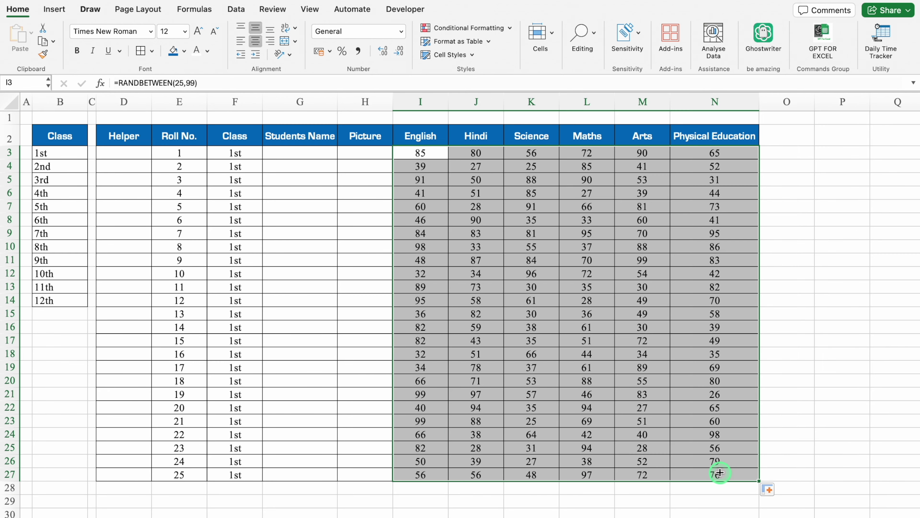
Replace the random mark formulas in I3:N27 with their static values
{"action": "key", "text": "super+c"}
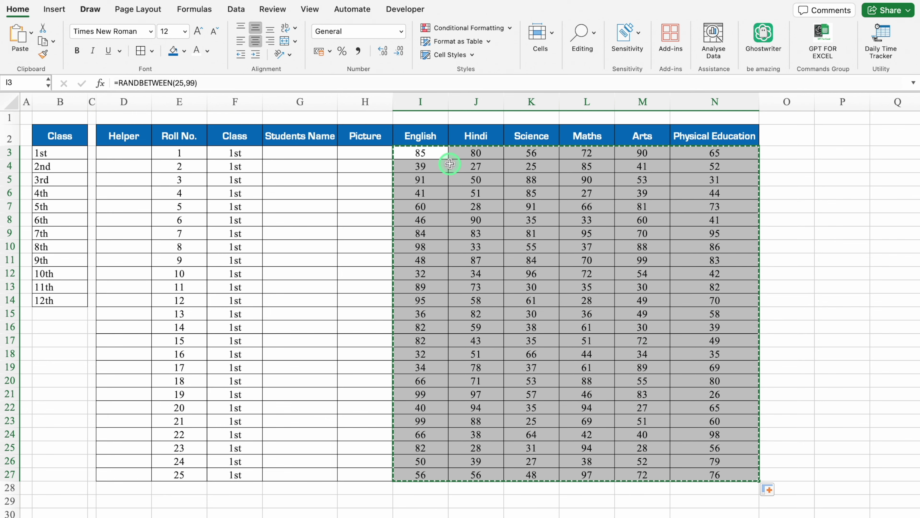
{"action": "left_click", "coordinate": [429, 154]}
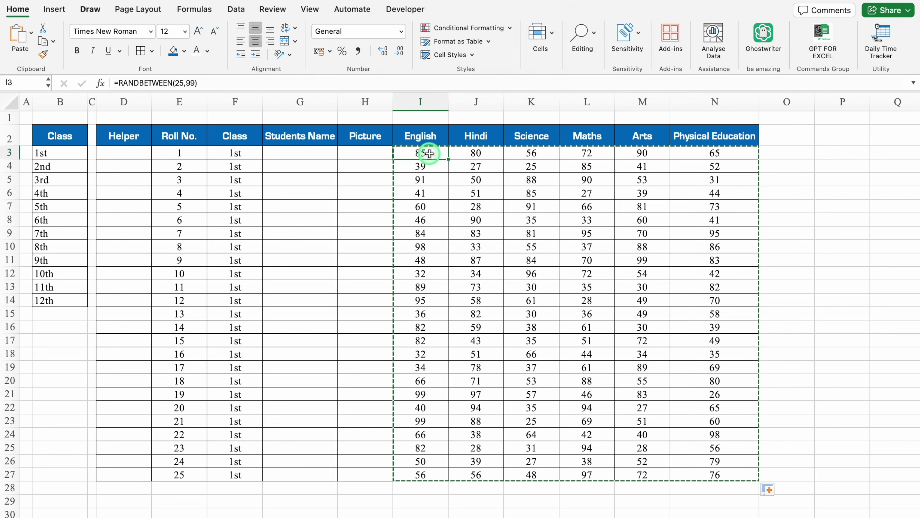
{"action": "right_click", "coordinate": [429, 154]}
{"action": "mouse_move", "coordinate": [506, 202]}
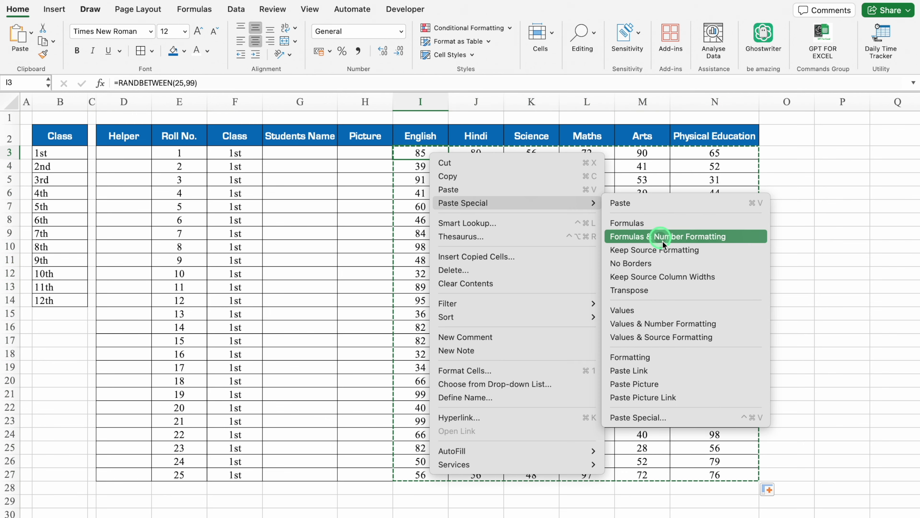
{"action": "left_click", "coordinate": [652, 308]}
Copy the 25 class 1st student names from the finished data sheet and paste them as values starting at G3
{"action": "left_click", "coordinate": [291, 153]}
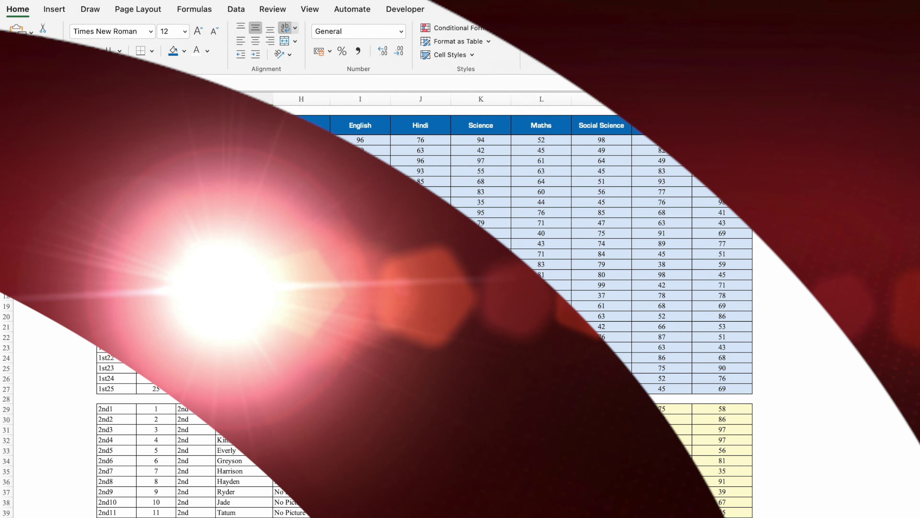
{"action": "left_click_drag", "start_coordinate": [241, 140], "coordinate": [242, 385]}
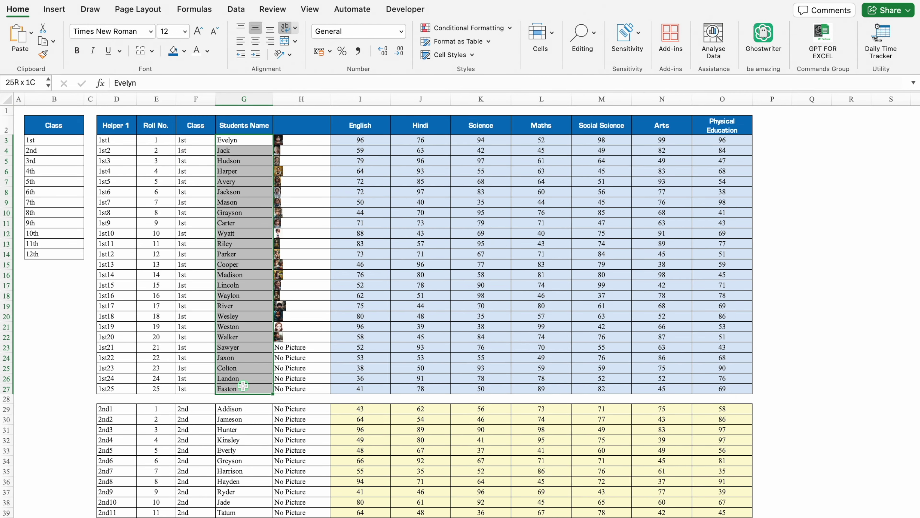
{"action": "key", "text": "super+c"}
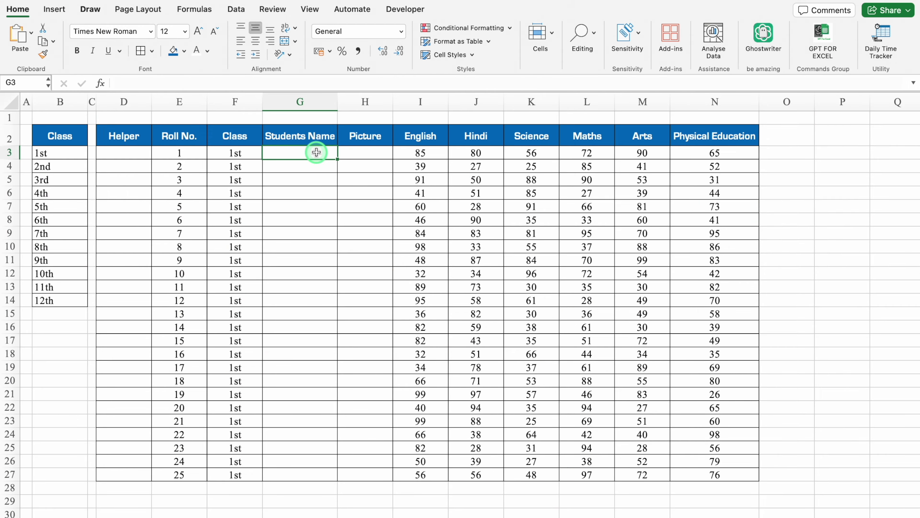
{"action": "right_click", "coordinate": [316, 154]}
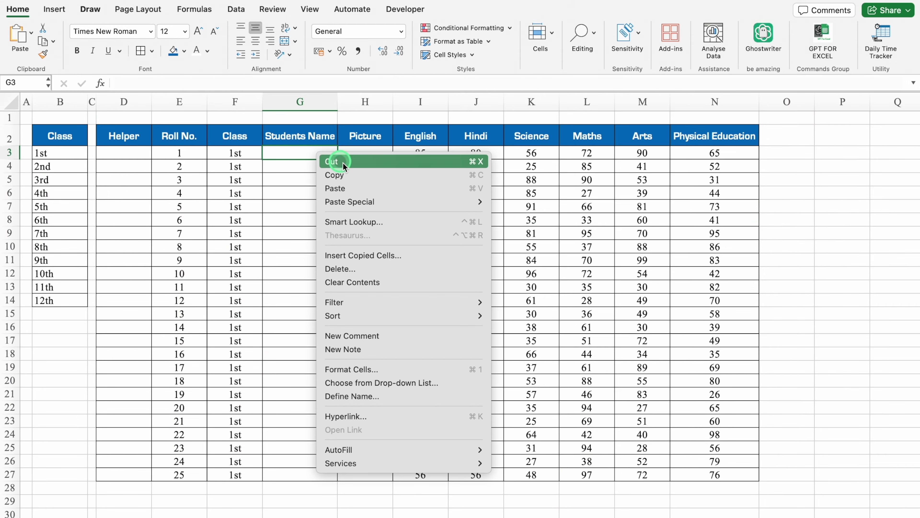
{"action": "mouse_move", "coordinate": [391, 201]}
{"action": "left_click", "coordinate": [533, 309]}
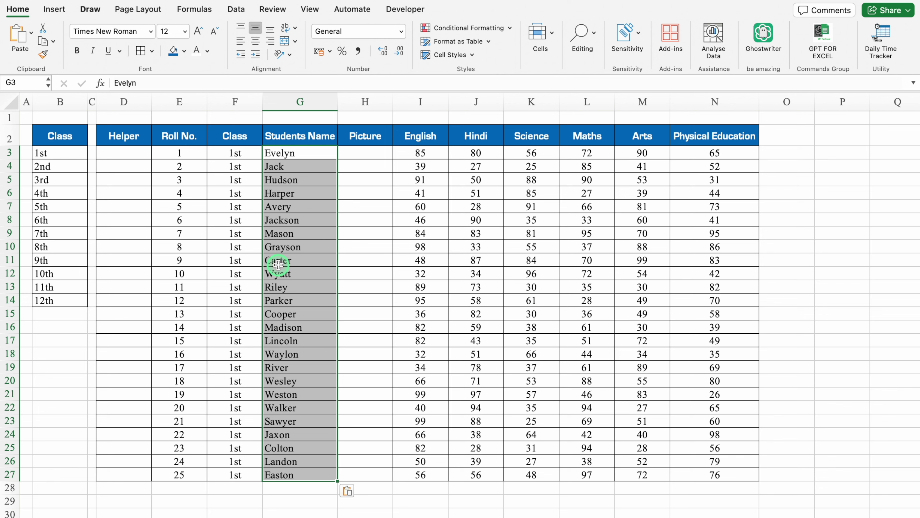
Join class and roll number in D3 with =F3&E3 and fill the formula down the Helper column to D27
{"action": "left_click", "coordinate": [130, 153]}
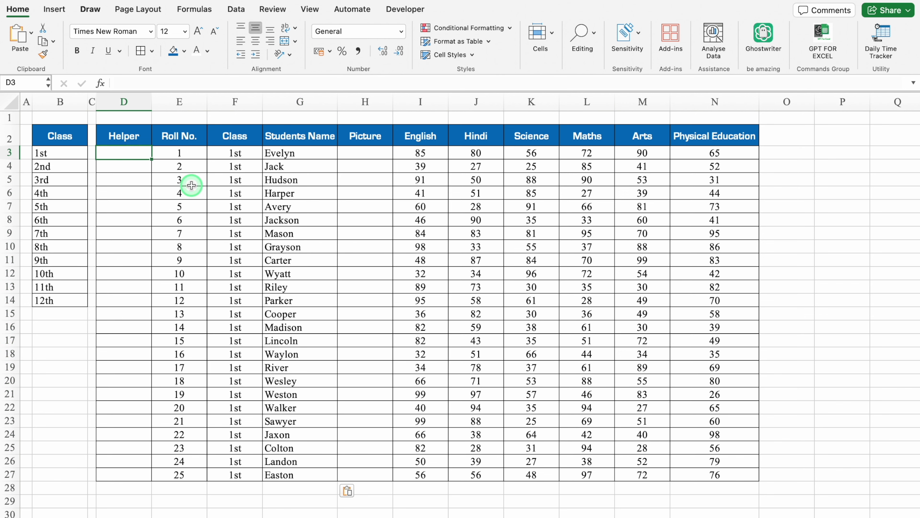
{"action": "type", "text": "="}
{"action": "left_click", "coordinate": [225, 154]}
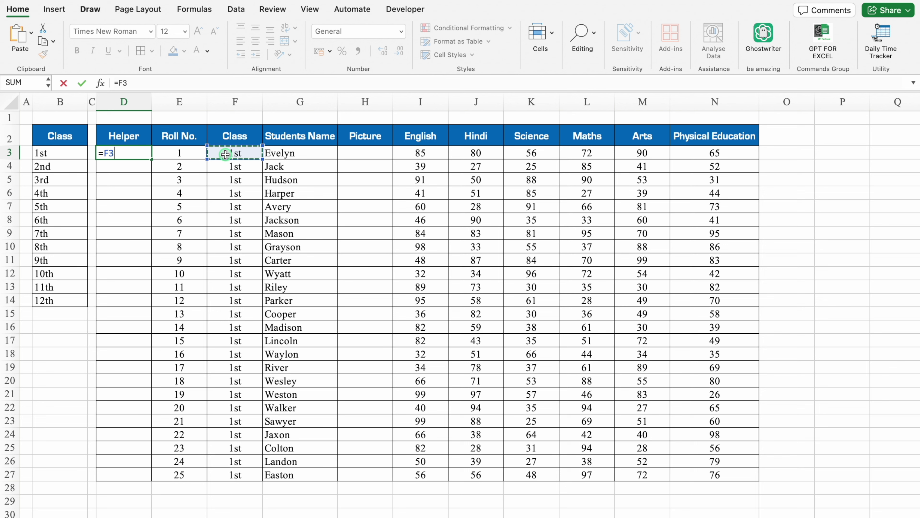
{"action": "type", "text": "&"}
{"action": "left_click", "coordinate": [181, 152]}
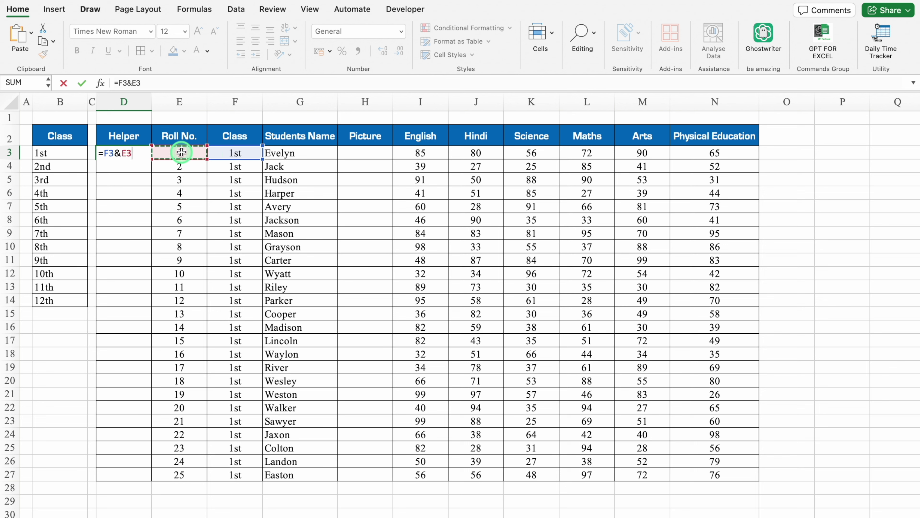
{"action": "key", "text": "ctrl+Return"}
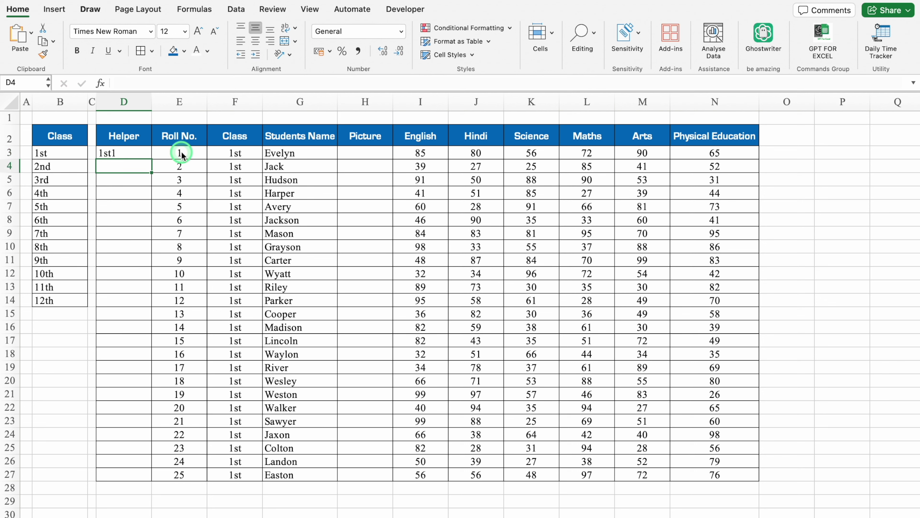
{"action": "double_click", "coordinate": [150, 158]}
{"action": "left_click", "coordinate": [201, 153]}
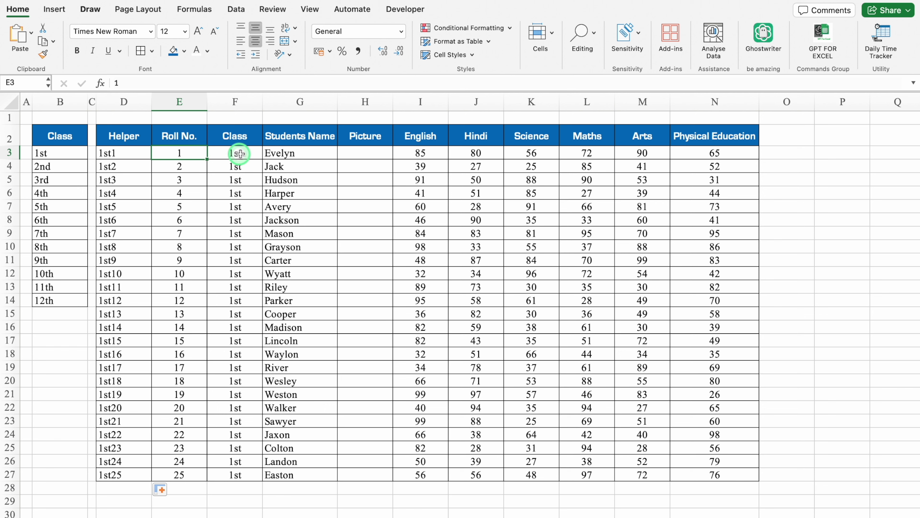
Copy the class 1st records in D3:N27 and paste them as a second block starting at D29
{"action": "left_click_drag", "start_coordinate": [123, 153], "coordinate": [736, 474]}
{"action": "key", "text": "super+c"}
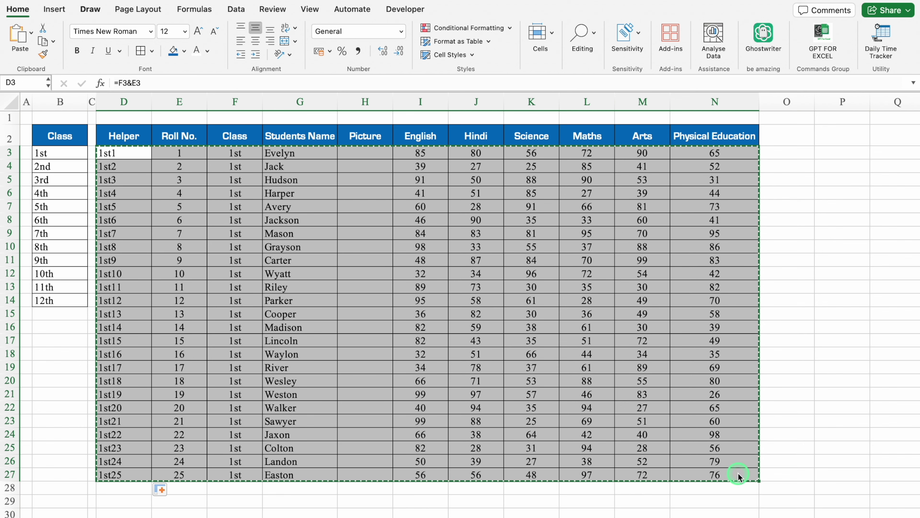
{"action": "left_click", "coordinate": [149, 492]}
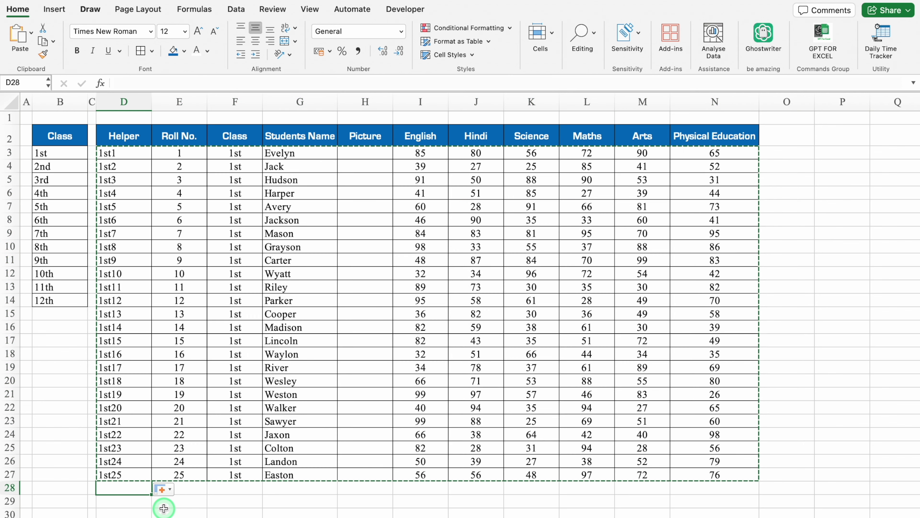
{"action": "key", "text": "Down"}
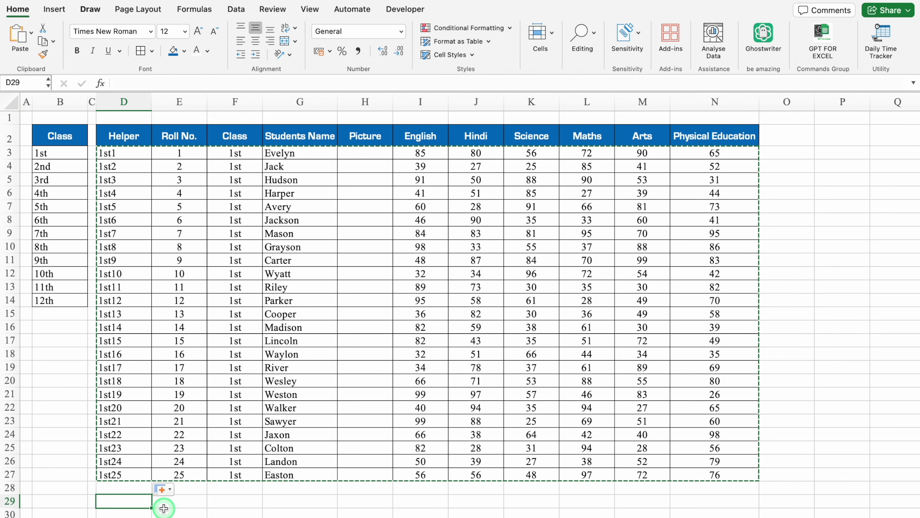
{"action": "key", "text": "super+v"}
Freeze the panes at E3 so the header rows and the columns through Helper stay fixed
{"action": "left_click", "coordinate": [189, 153]}
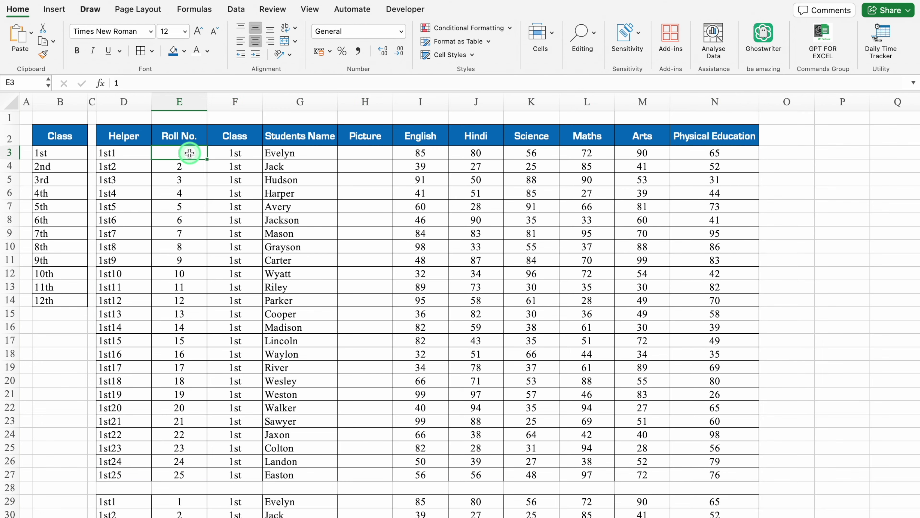
{"action": "left_click", "coordinate": [308, 9]}
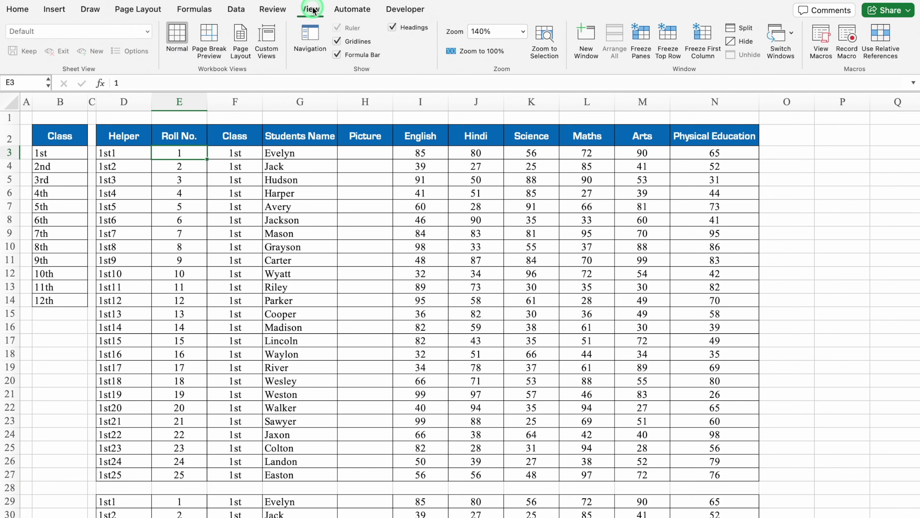
{"action": "left_click", "coordinate": [641, 38]}
Enter 2nd in F29 and copy it unchanged down the Class column to F53
{"action": "key", "text": "Down"}
{"action": "key", "text": "Down"}
{"action": "key", "text": "Down"}
{"action": "key", "text": "Down"}
{"action": "key", "text": "Down"}
{"action": "key", "text": "Down"}
{"action": "key", "text": "Down"}
{"action": "key", "text": "Down"}
{"action": "key", "text": "Down"}
{"action": "key", "text": "Down"}
{"action": "key", "text": "Down"}
{"action": "key", "text": "Down"}
{"action": "key", "text": "Down"}
{"action": "key", "text": "Down"}
{"action": "key", "text": "Down"}
{"action": "key", "text": "Down"}
{"action": "key", "text": "Down"}
{"action": "key", "text": "Down"}
{"action": "key", "text": "Down"}
{"action": "key", "text": "Down"}
{"action": "key", "text": "Down"}
{"action": "key", "text": "Down"}
{"action": "key", "text": "Down"}
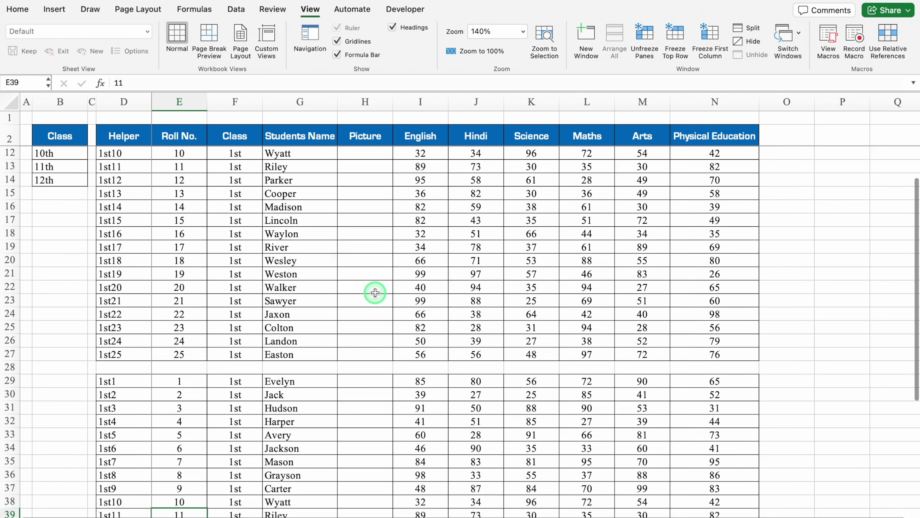
{"action": "key", "text": "Right"}
{"action": "type", "text": "2"}
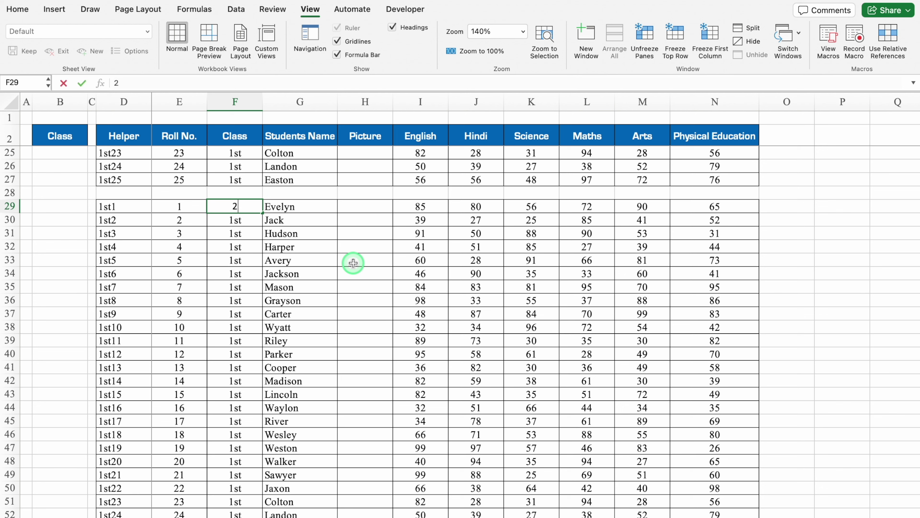
{"action": "type", "text": "nd"}
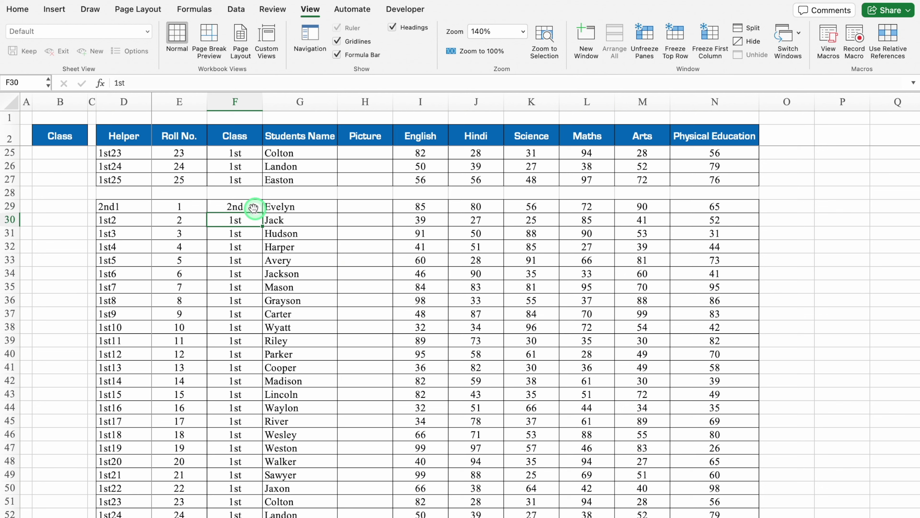
{"action": "double_click", "coordinate": [263, 213]}
{"action": "left_click", "coordinate": [194, 206]}
{"action": "left_click", "coordinate": [214, 225]}
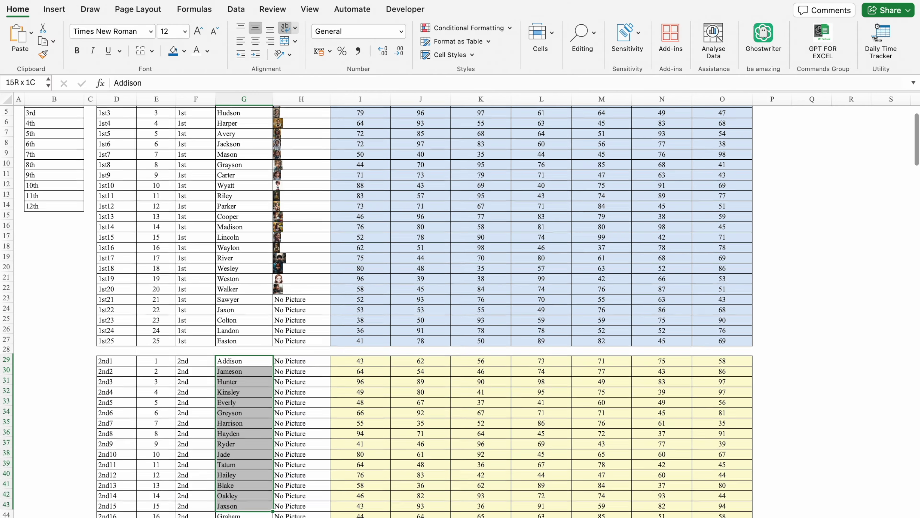
Copy the 25 class 2nd student names from the finished data sheet and paste them as values starting at G29
{"action": "left_click_drag", "start_coordinate": [253, 509], "coordinate": [266, 493]}
{"action": "key", "text": "cmd+c"}
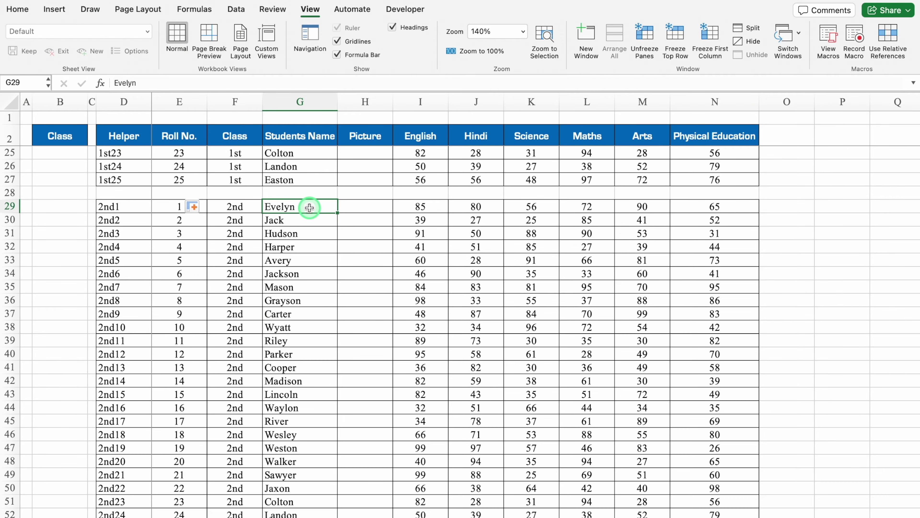
{"action": "right_click", "coordinate": [318, 212]}
{"action": "mouse_move", "coordinate": [402, 257]}
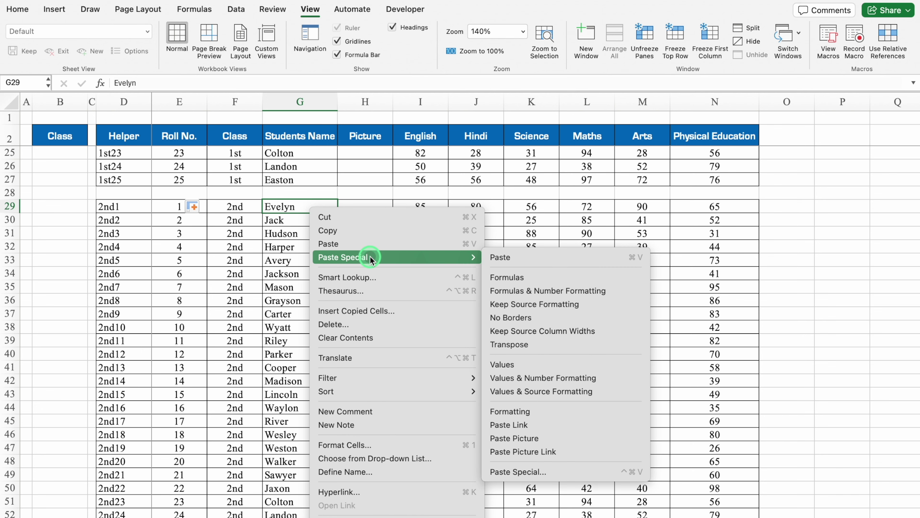
{"action": "left_click", "coordinate": [505, 364]}
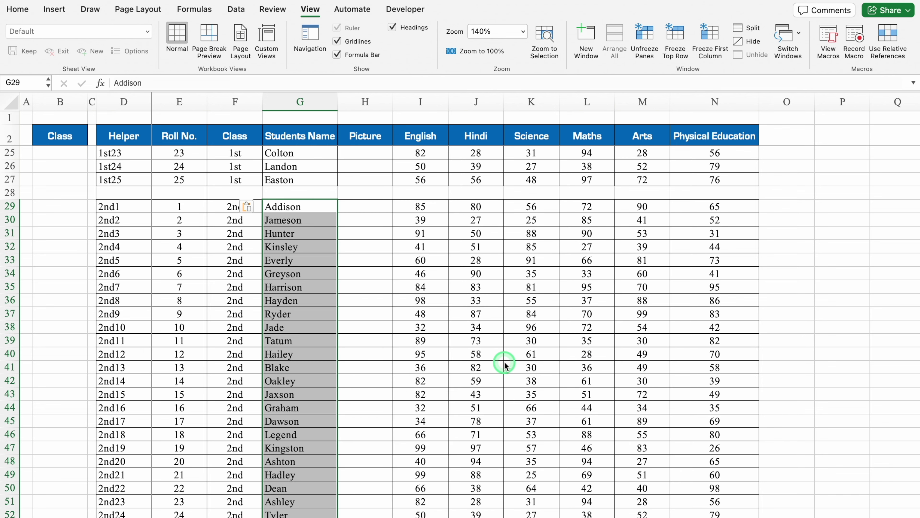
Clear the copied subject marks in I29:N53
{"action": "left_click", "coordinate": [429, 207]}
{"action": "left_click_drag", "start_coordinate": [429, 207], "coordinate": [739, 512]}
{"action": "key", "text": "Delete"}
Enter =RANDBETWEEN(25,99) in I29 and fill it across all subject columns and down to N53
{"action": "left_click", "coordinate": [420, 180]}
{"action": "type", "text": "=rand"}
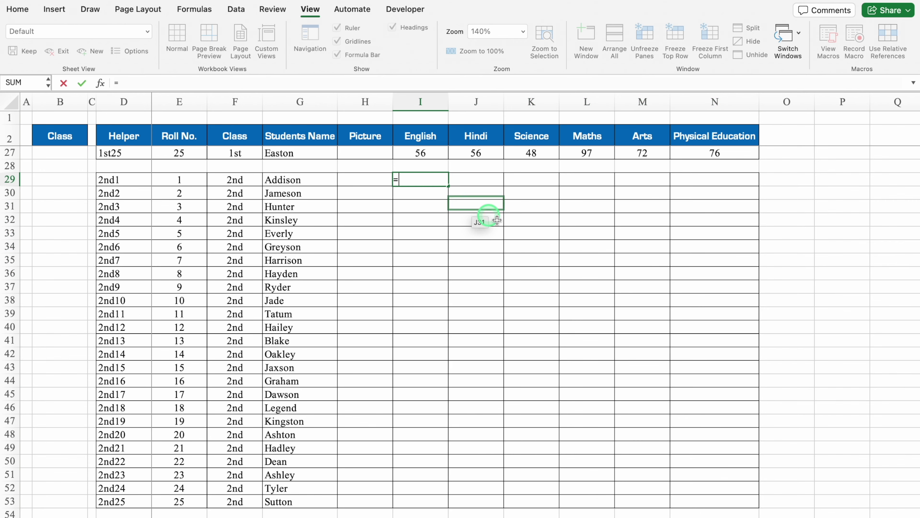
{"action": "double_click", "coordinate": [444, 228]}
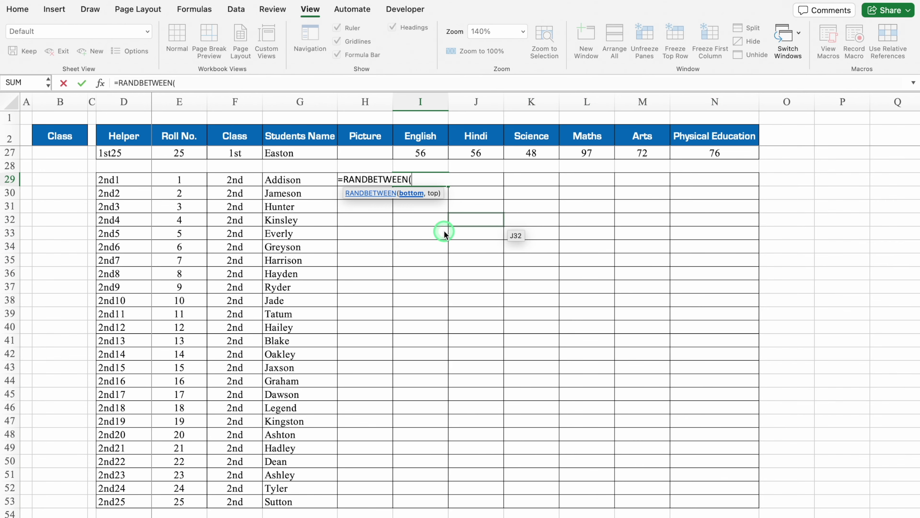
{"action": "type", "text": "25"}
{"action": "type", "text": ","}
{"action": "type", "text": "80"}
{"action": "key", "text": "Return"}
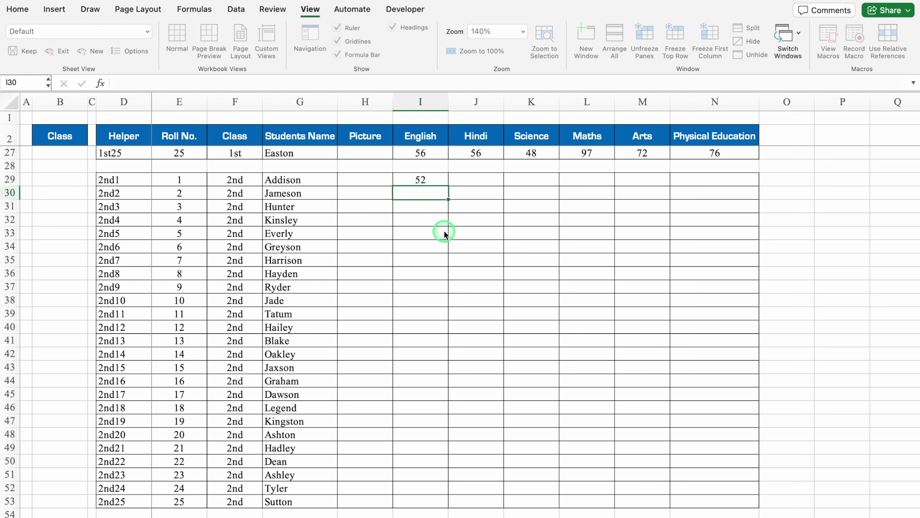
{"action": "left_click", "coordinate": [432, 174]}
{"action": "left_click_drag", "start_coordinate": [448, 185], "coordinate": [731, 505]}
Replace the random mark formulas in I29:N53 with their static values
{"action": "key", "text": "super+c"}
{"action": "left_click", "coordinate": [429, 178]}
{"action": "right_click", "coordinate": [429, 178]}
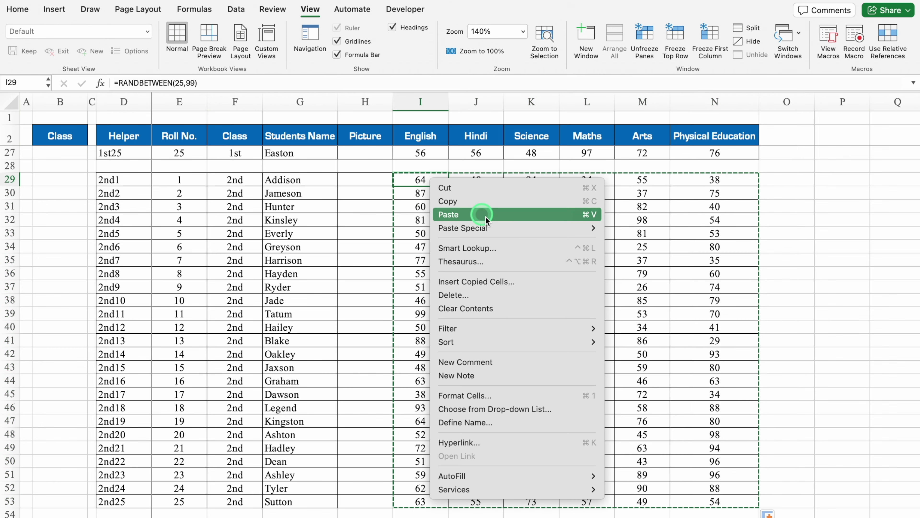
{"action": "mouse_move", "coordinate": [499, 227]}
{"action": "left_click", "coordinate": [651, 335]}
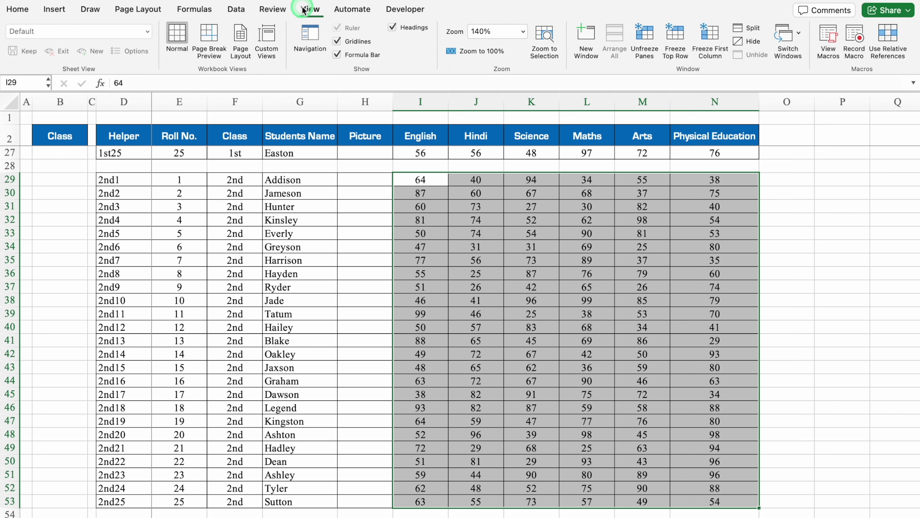
Hide the gridlines on the data sheet
{"action": "left_click", "coordinate": [336, 41]}
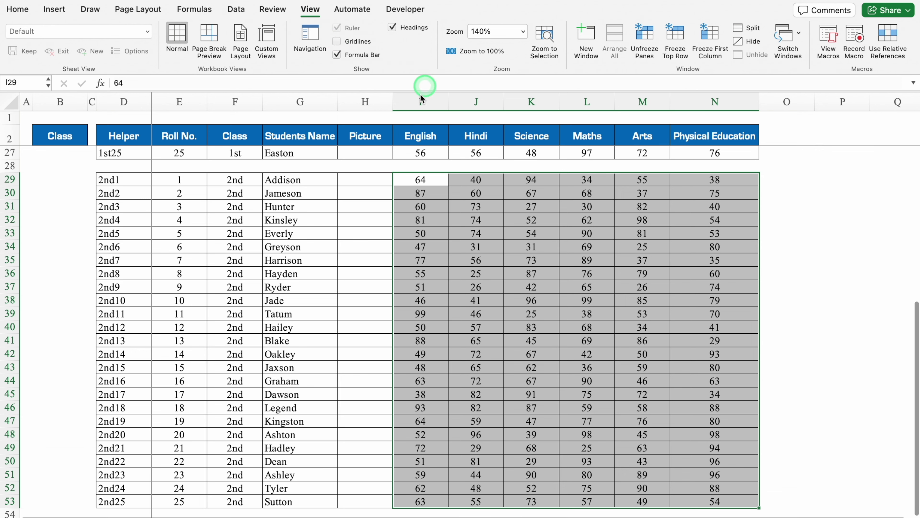
{"action": "left_click", "coordinate": [365, 220]}
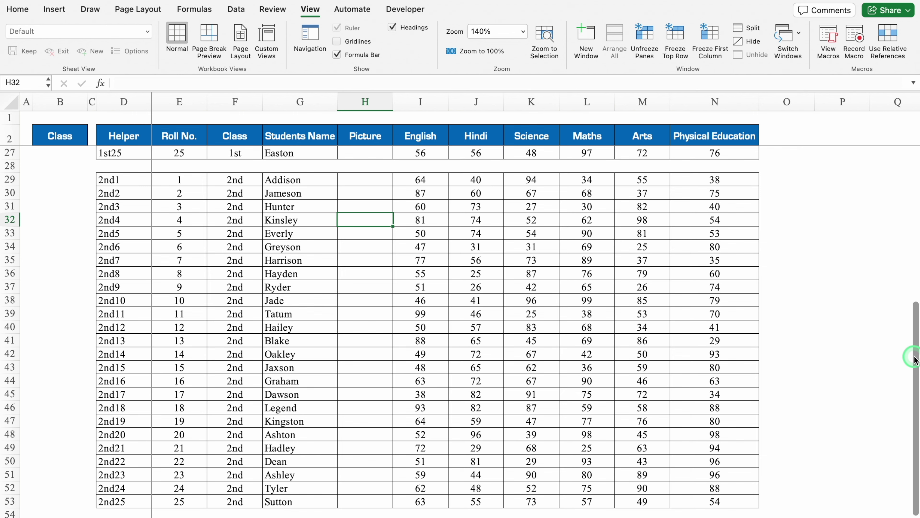
Place ai-generated-8558588_1920.jpg from the Kids Pics folder inside cell H3 as the first student's picture
{"action": "left_click_drag", "start_coordinate": [913, 360], "coordinate": [916, 216]}
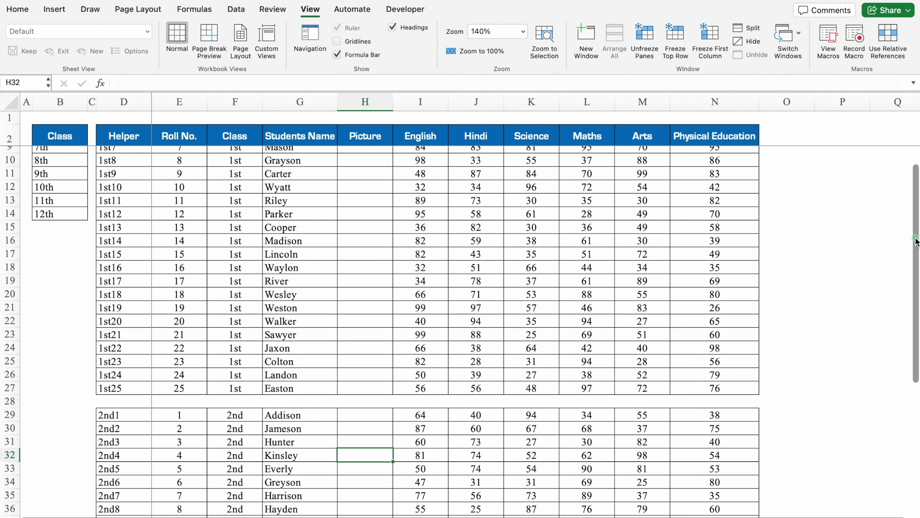
{"action": "scroll", "coordinate": [916, 238], "scroll_direction": "up", "scroll_amount": 3}
{"action": "left_click", "coordinate": [359, 154]}
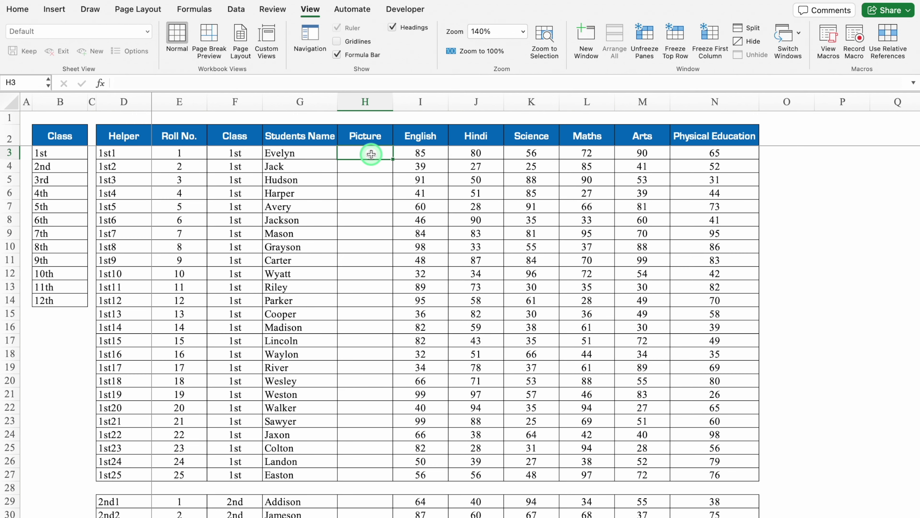
{"action": "left_click", "coordinate": [55, 9]}
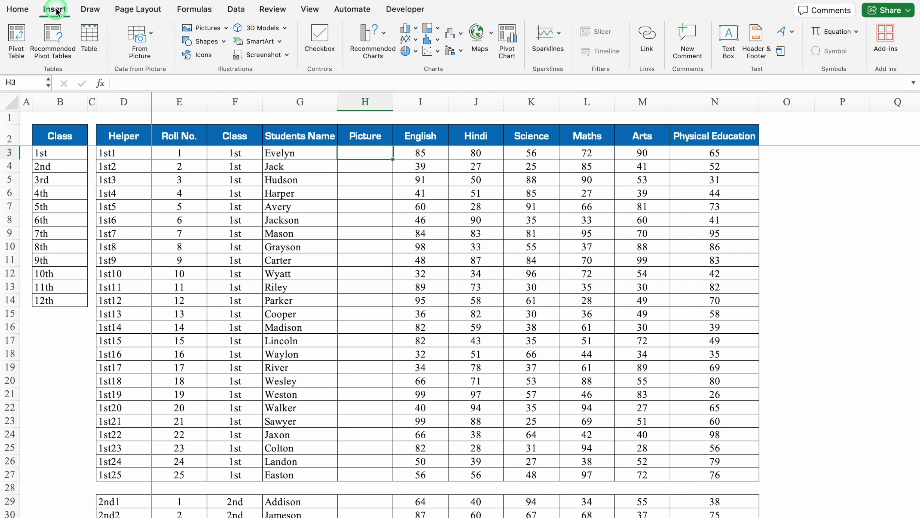
{"action": "left_click", "coordinate": [217, 29]}
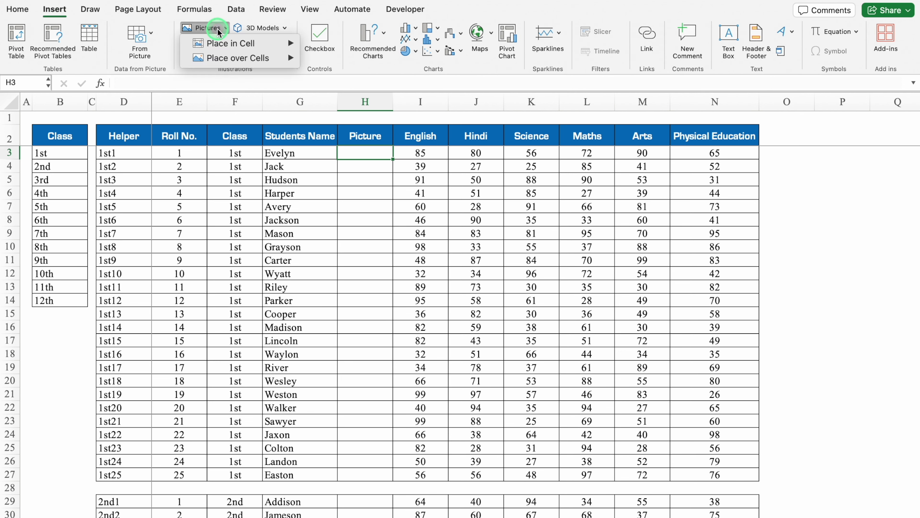
{"action": "left_click", "coordinate": [274, 46]}
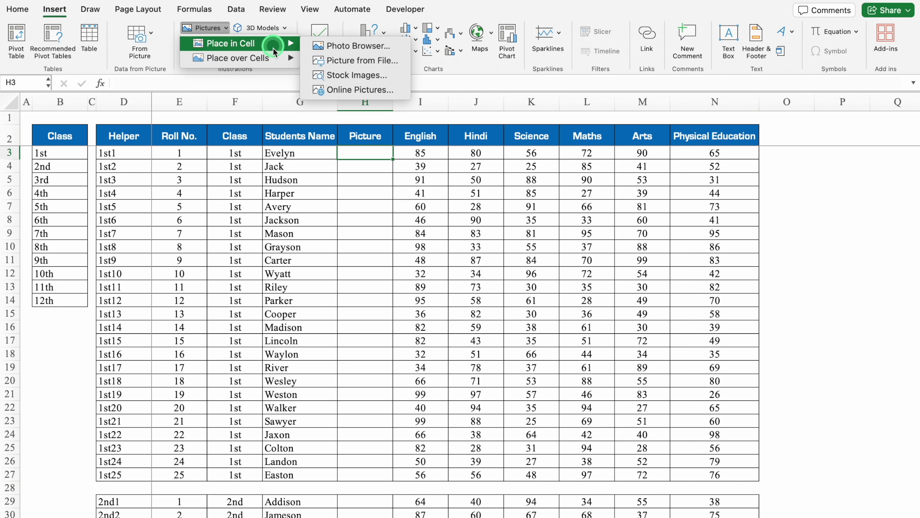
{"action": "left_click", "coordinate": [272, 59]}
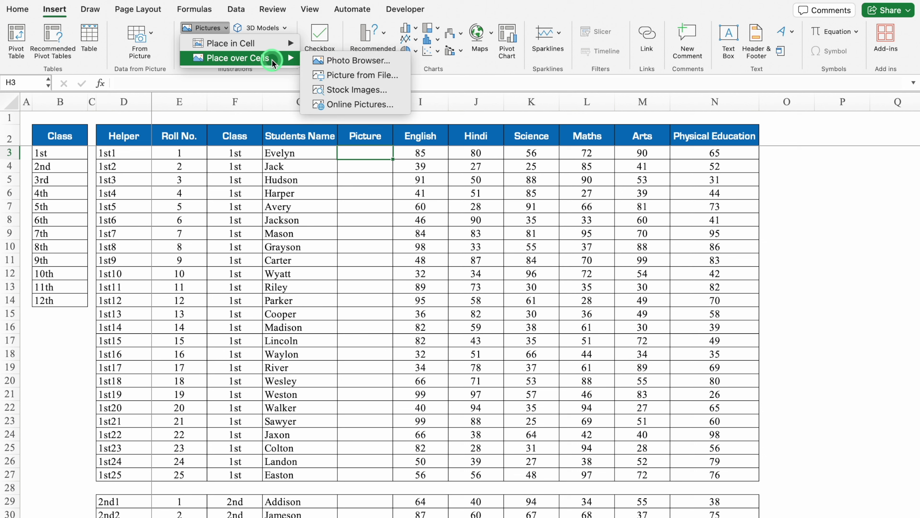
{"action": "left_click", "coordinate": [267, 46]}
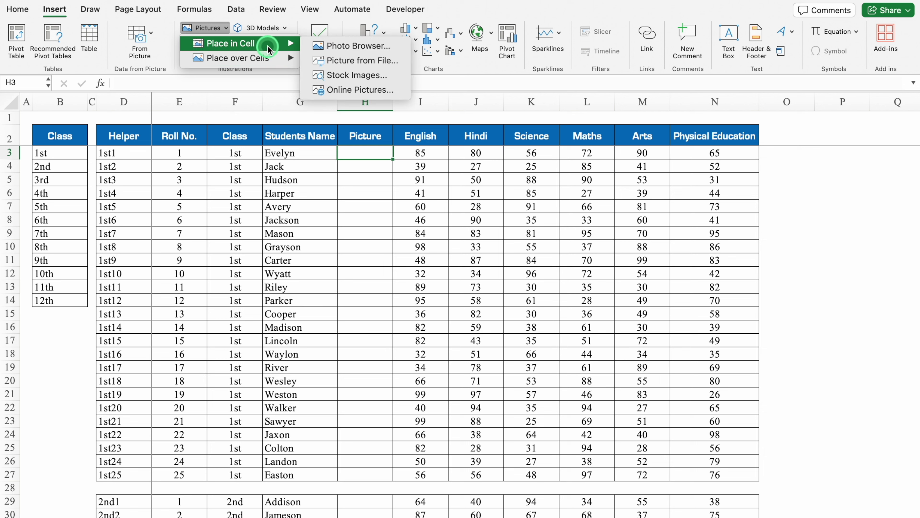
{"action": "left_click", "coordinate": [353, 64]}
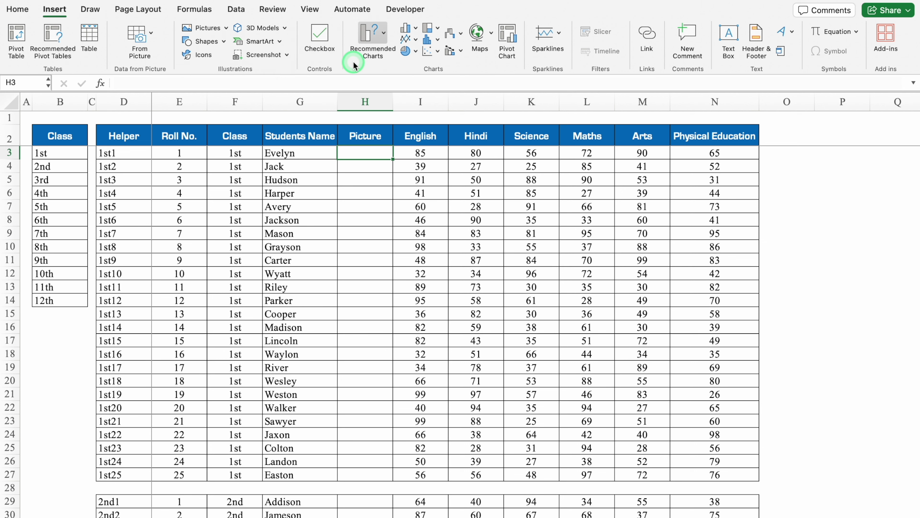
{"action": "left_click", "coordinate": [453, 100]}
{"action": "key", "text": "Down"}
{"action": "key", "text": "Down"}
{"action": "key", "text": "Down"}
{"action": "key", "text": "Down"}
{"action": "key", "text": "Down"}
{"action": "key", "text": "Down"}
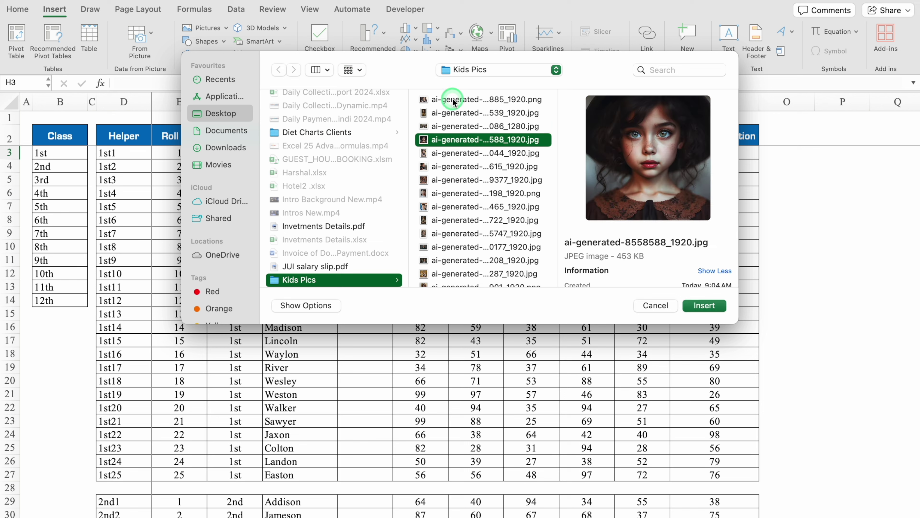
{"action": "key", "text": "Down"}
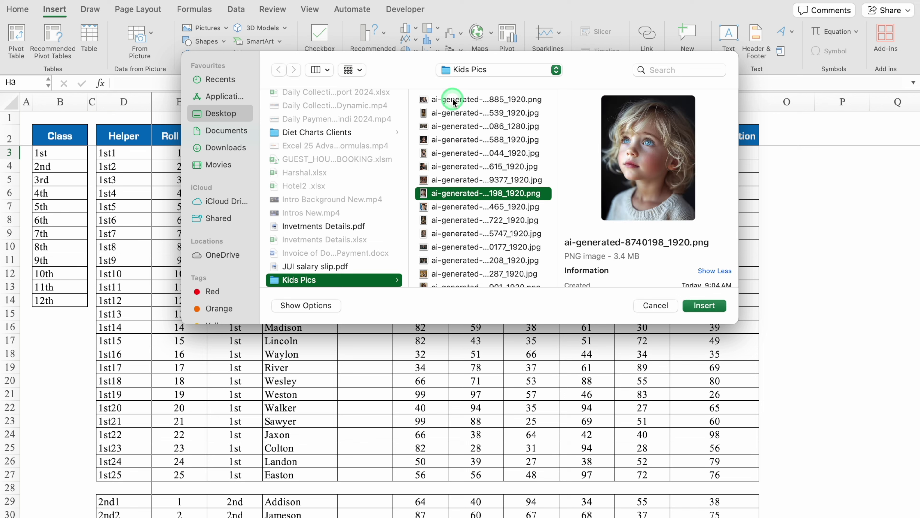
{"action": "left_click", "coordinate": [471, 113]}
{"action": "key", "text": "Down"}
{"action": "key", "text": "Down"}
{"action": "left_click", "coordinate": [693, 301]}
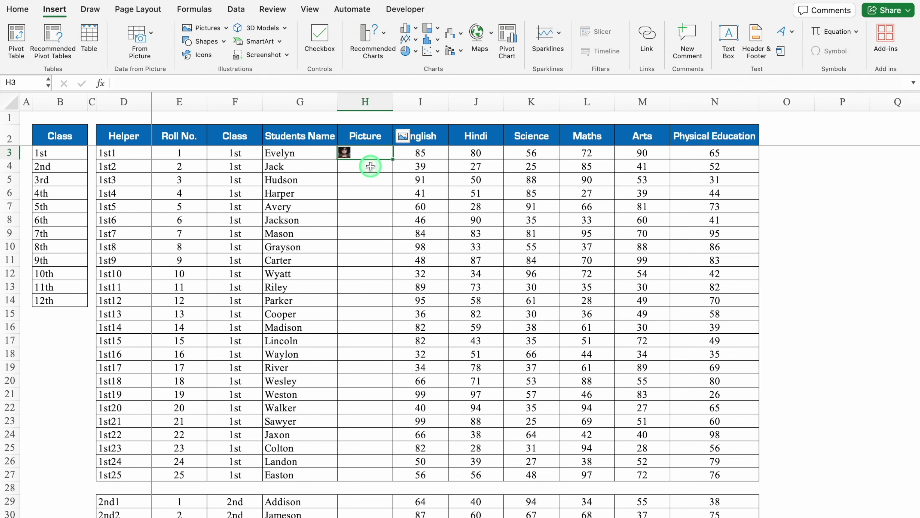
Place the Kids Pics image whose file name ends in 615_1920.jpg inside cell H4 for the second student
{"action": "left_click", "coordinate": [370, 166]}
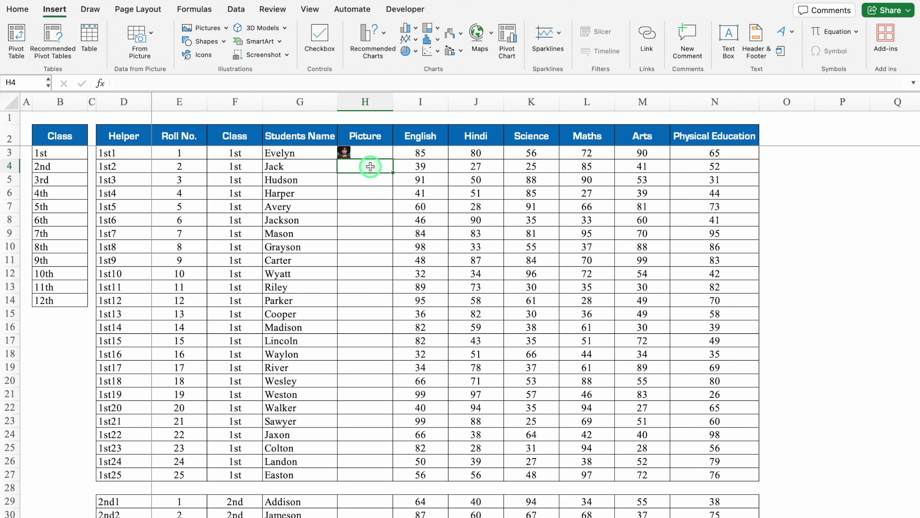
{"action": "left_click", "coordinate": [216, 29]}
{"action": "left_click", "coordinate": [242, 43]}
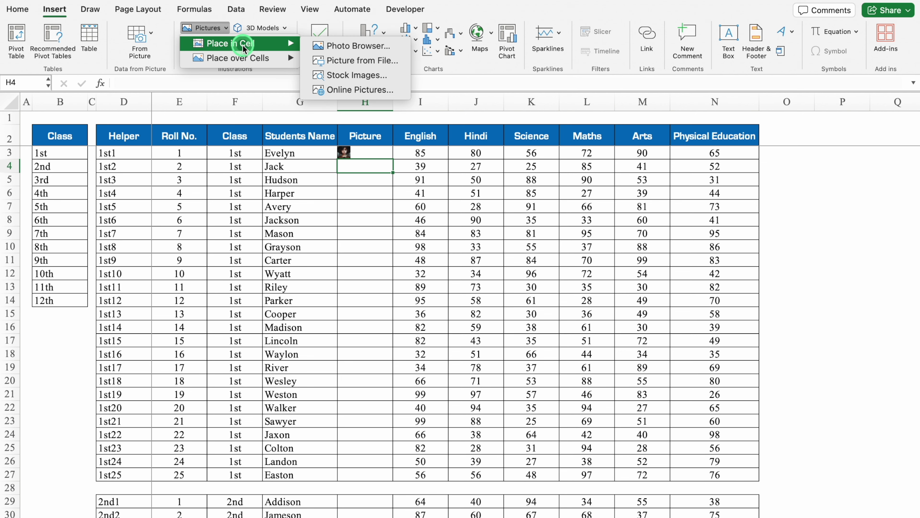
{"action": "left_click", "coordinate": [354, 61]}
{"action": "left_click", "coordinate": [440, 164]}
{"action": "left_click", "coordinate": [708, 304]}
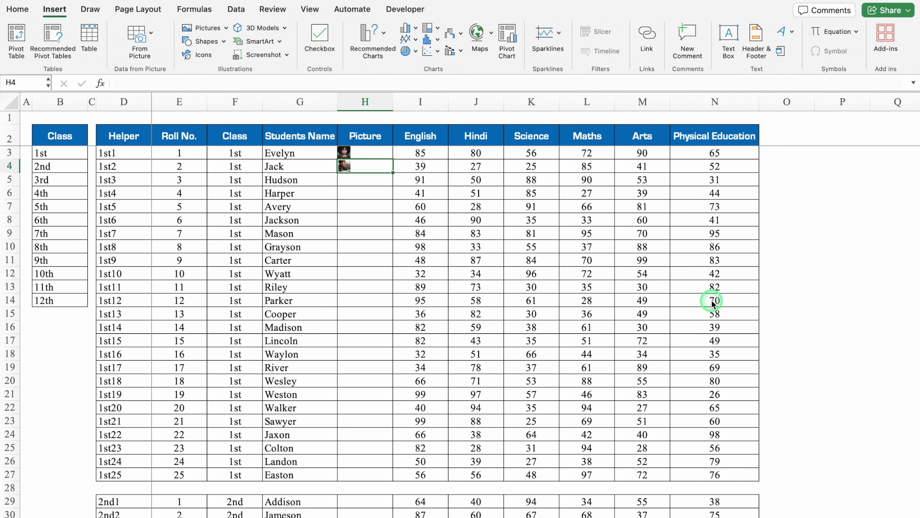
Place a different Kids Pics image inside each of the cells H5 to H9 in the Picture column
{"action": "left_click", "coordinate": [374, 180]}
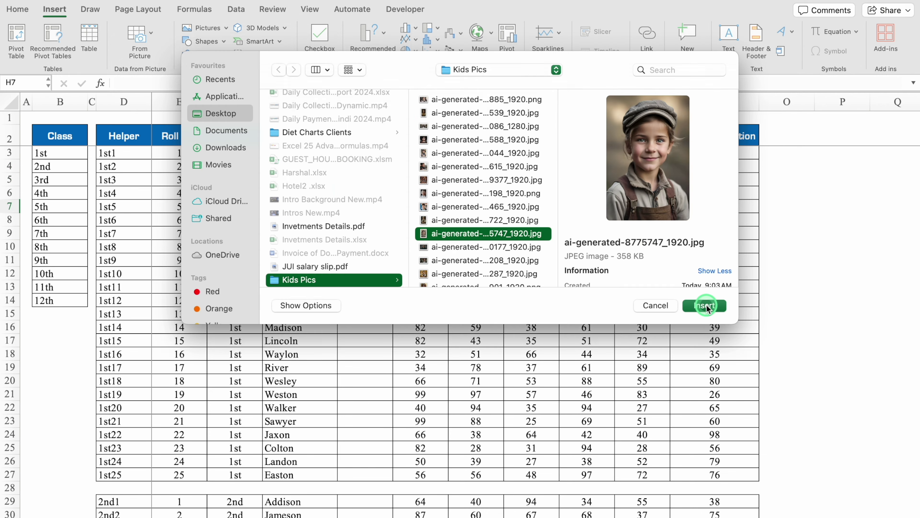
{"action": "key", "text": "Down"}
{"action": "left_click", "coordinate": [448, 206]}
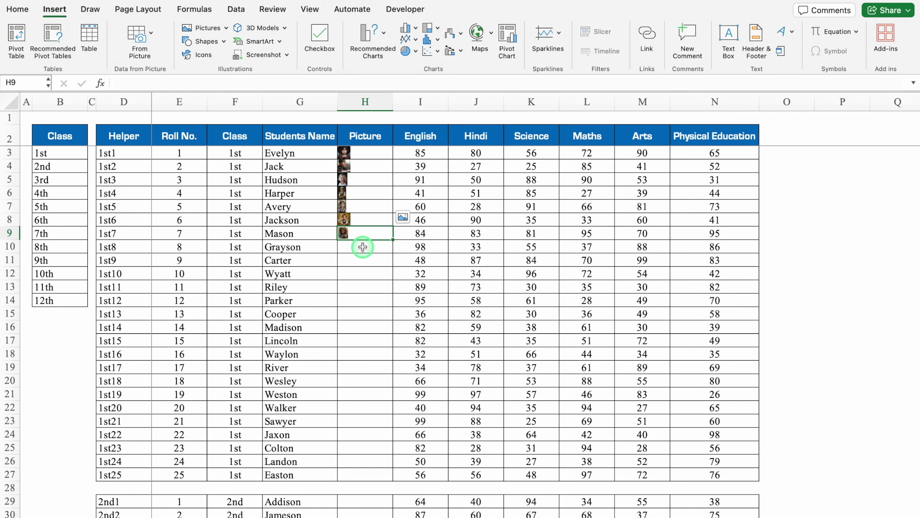
Enter No Picture in H10 and fill it down through H27 for the remaining students of the 1st class
{"action": "left_click", "coordinate": [363, 247]}
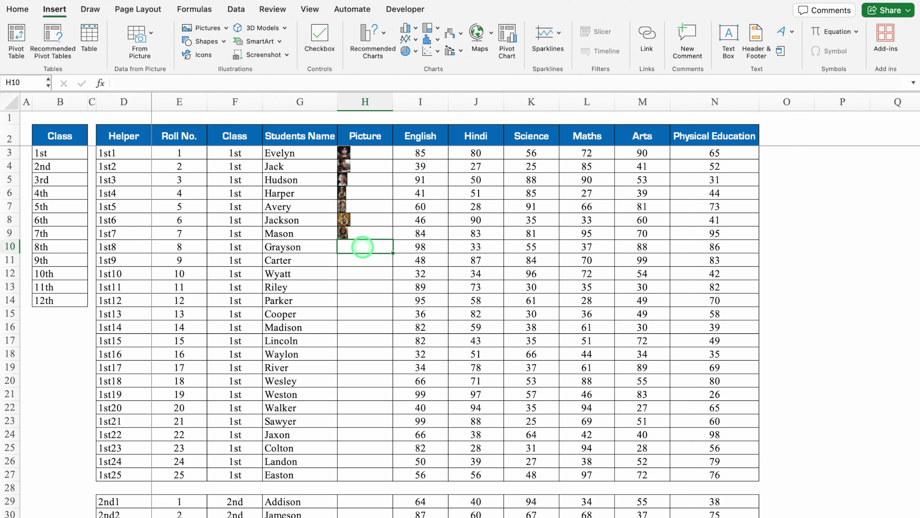
{"action": "type", "text": "No Picture"}
{"action": "key", "text": "Return"}
{"action": "left_click", "coordinate": [385, 250]}
{"action": "left_click_drag", "start_coordinate": [393, 253], "coordinate": [396, 479]}
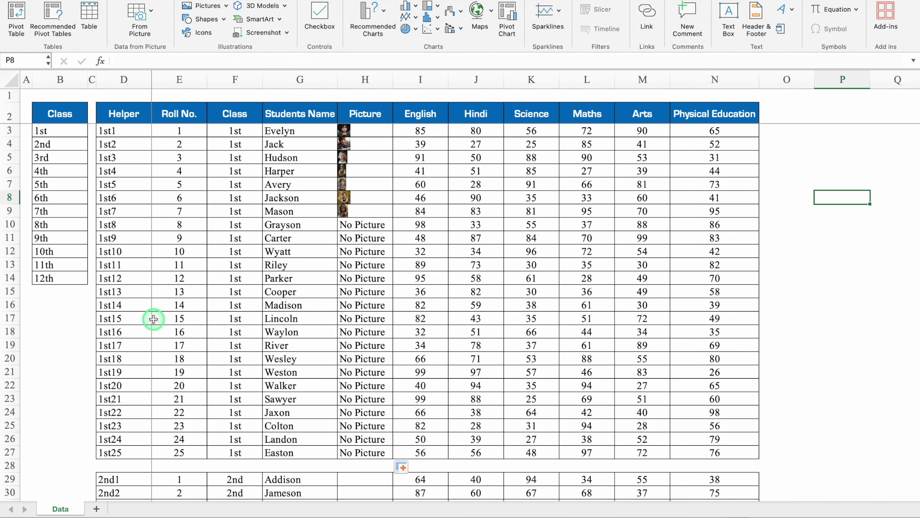
Add a new worksheet and name it Report Card
{"action": "left_click", "coordinate": [96, 508]}
{"action": "double_click", "coordinate": [115, 508]}
{"action": "left_click", "coordinate": [267, 427]}
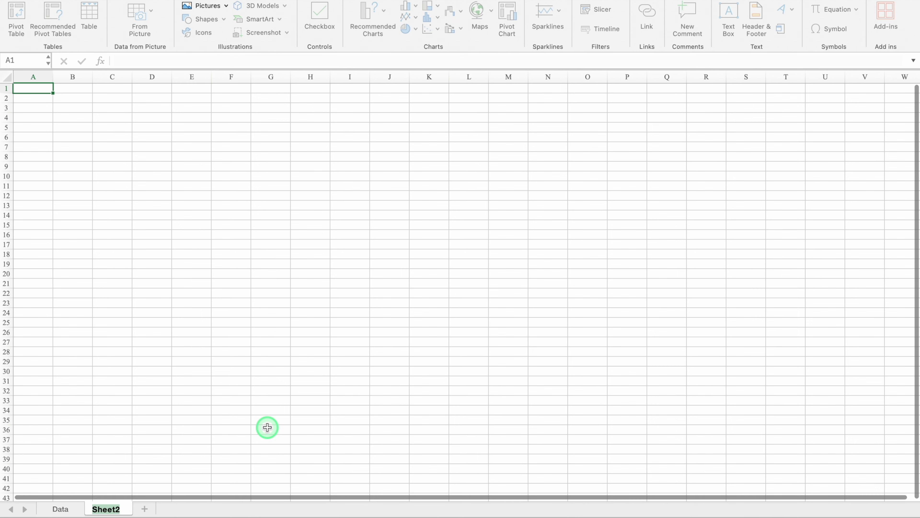
{"action": "type", "text": "Report Card"}
{"action": "key", "text": "Return"}
{"action": "scroll", "coordinate": [47, 129], "scroll_direction": "up", "scroll_amount": 3}
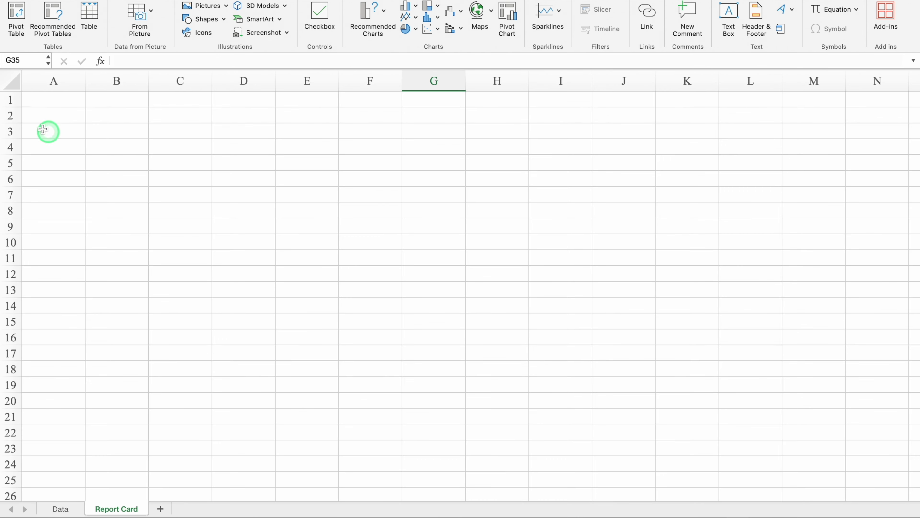
Set the vertical alignment of all cells on the Report Card sheet to middle
{"action": "left_click", "coordinate": [12, 80]}
{"action": "left_click", "coordinate": [19, 10]}
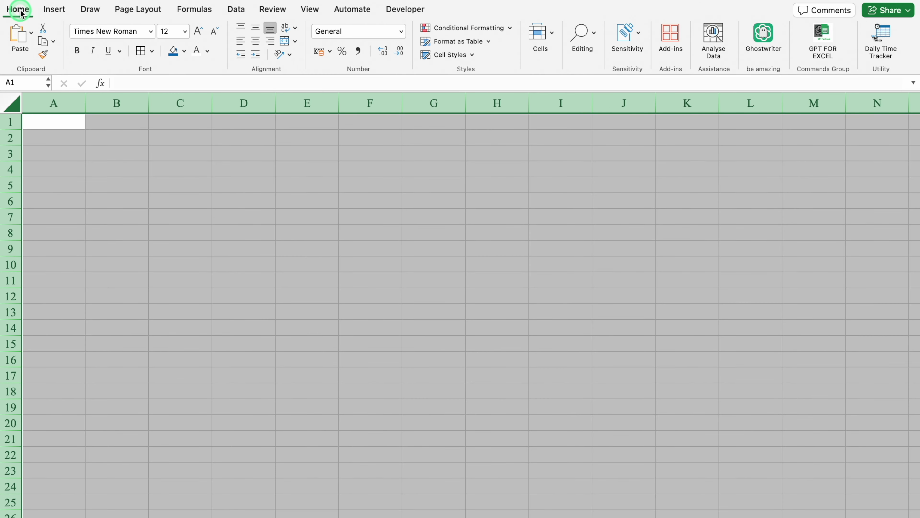
{"action": "left_click", "coordinate": [255, 28]}
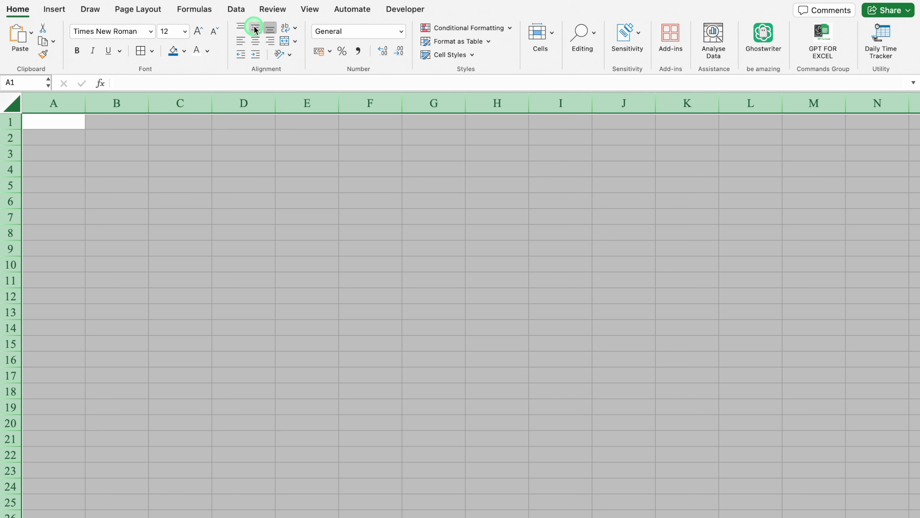
{"action": "left_click", "coordinate": [198, 164]}
Narrow columns A, B and D, with D about 7 pixels wide, and enter the label Session in C3
{"action": "left_click_drag", "start_coordinate": [62, 103], "coordinate": [98, 106]}
{"action": "left_click", "coordinate": [95, 151]}
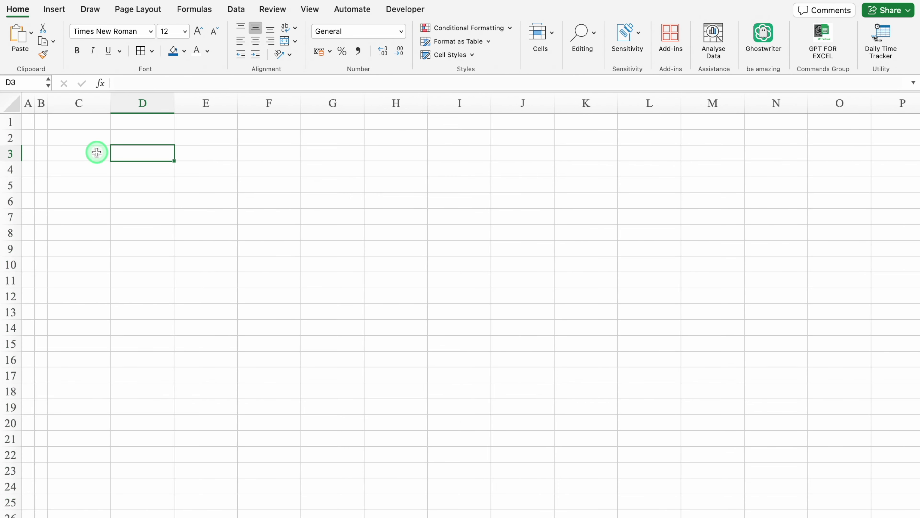
{"action": "type", "text": "Session"}
{"action": "left_click", "coordinate": [167, 149]}
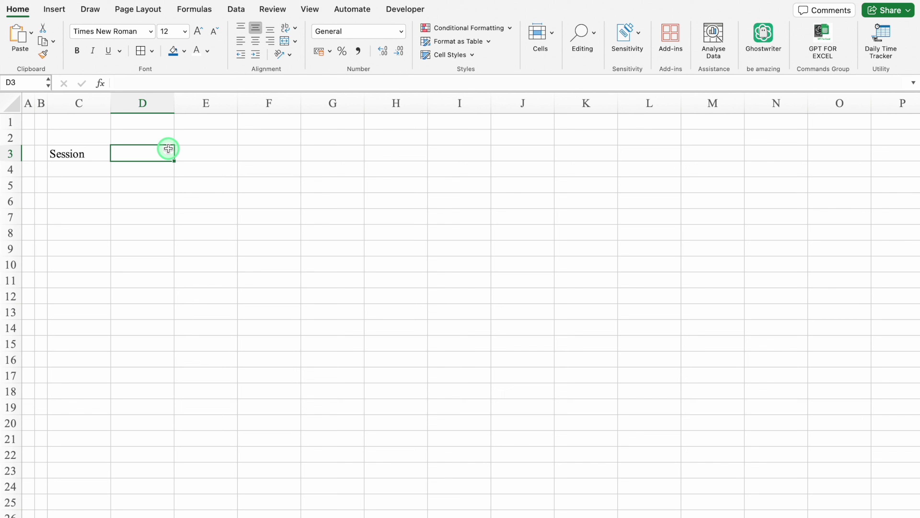
{"action": "left_click_drag", "start_coordinate": [175, 103], "coordinate": [119, 111]}
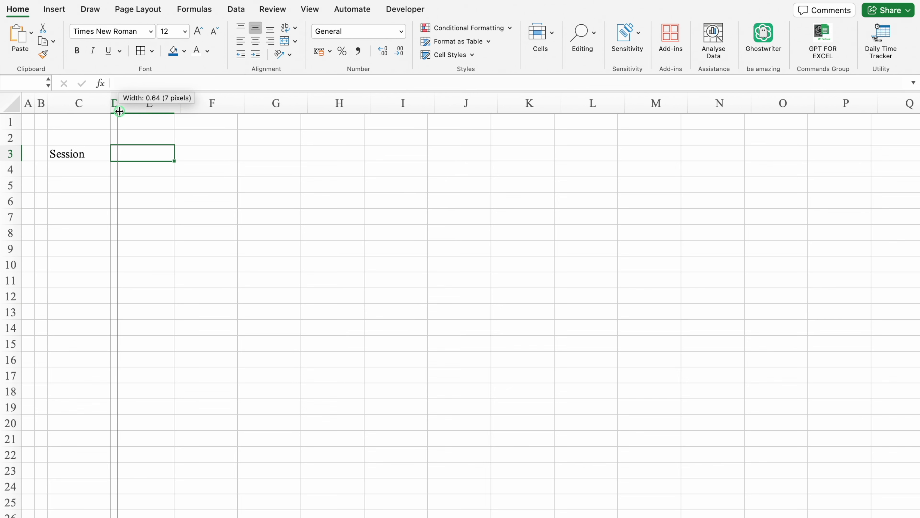
Merge and centre E3:I3 and enter the school name Office Monk Public School
{"action": "left_click", "coordinate": [161, 153]}
{"action": "left_click_drag", "start_coordinate": [161, 153], "coordinate": [383, 157]}
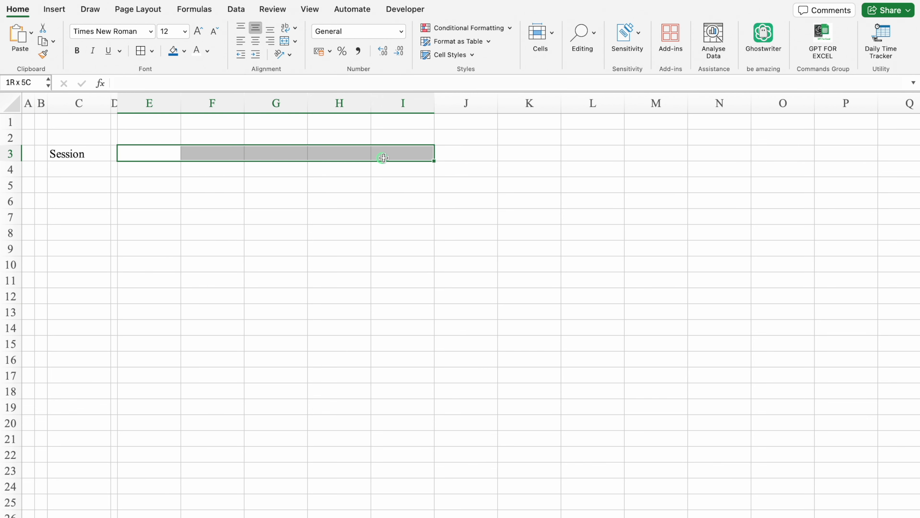
{"action": "left_click", "coordinate": [284, 40]}
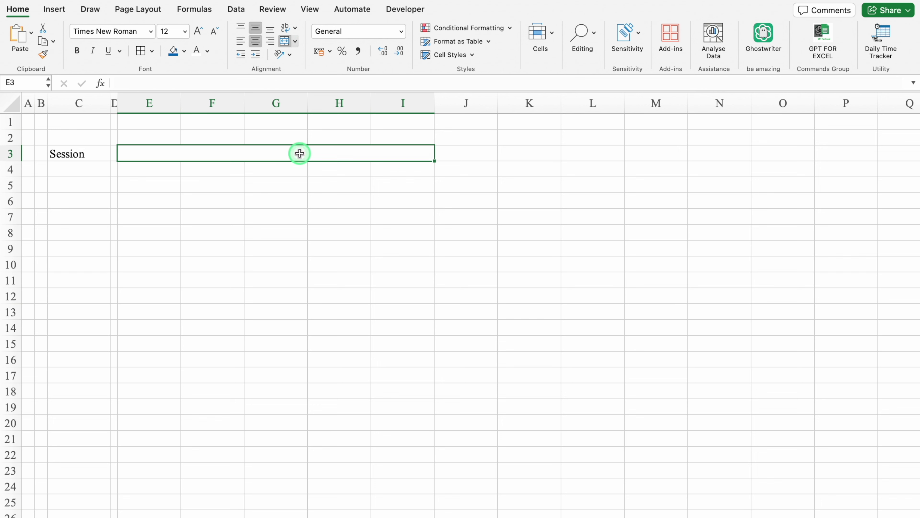
{"action": "type", "text": "Office Monk Public School"}
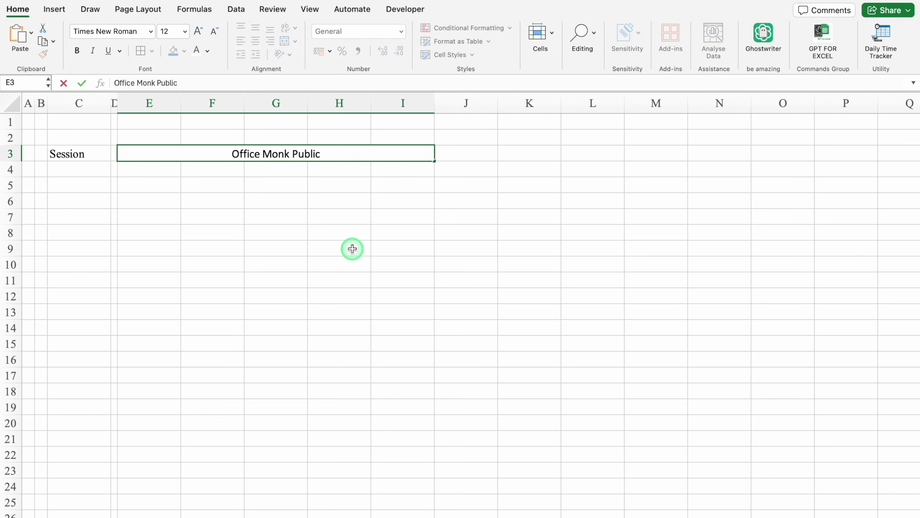
{"action": "key", "text": "Return"}
Enter the session year 2024 - 25 in C4
{"action": "type", "text": "2024"}
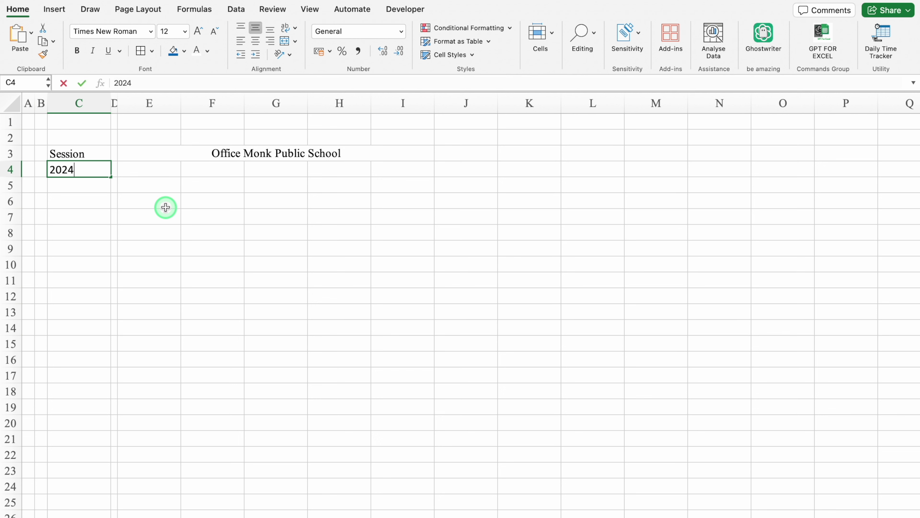
{"action": "type", "text": " - 25"}
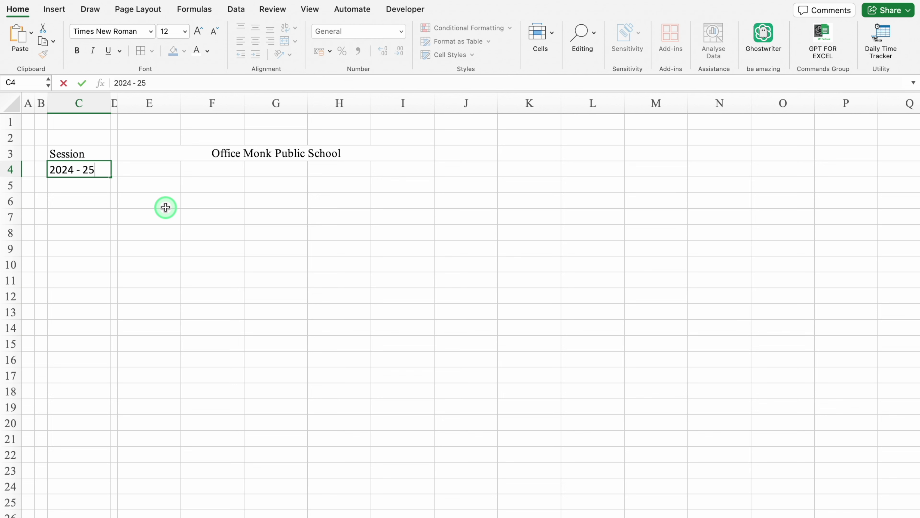
{"action": "key", "text": "Return"}
Merge and centre E4:I4 and enter the school's postal address
{"action": "left_click_drag", "start_coordinate": [159, 169], "coordinate": [381, 173]}
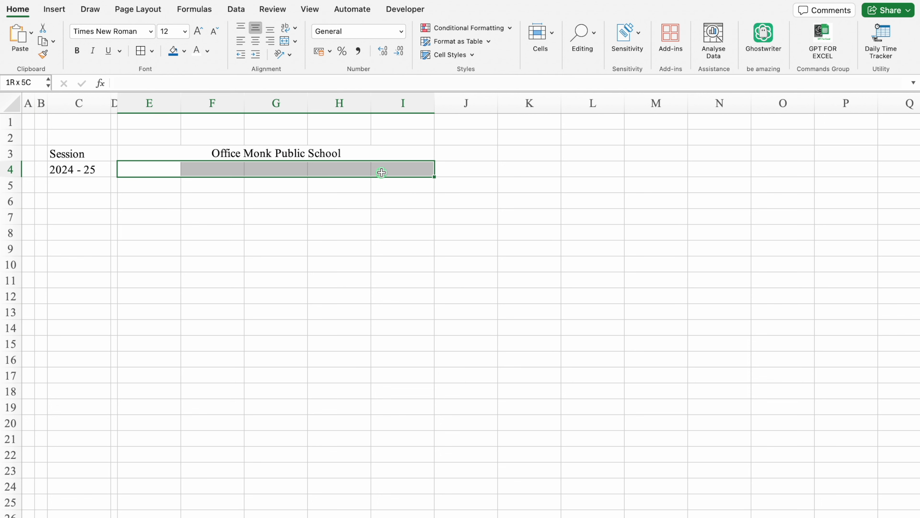
{"action": "left_click", "coordinate": [285, 41]}
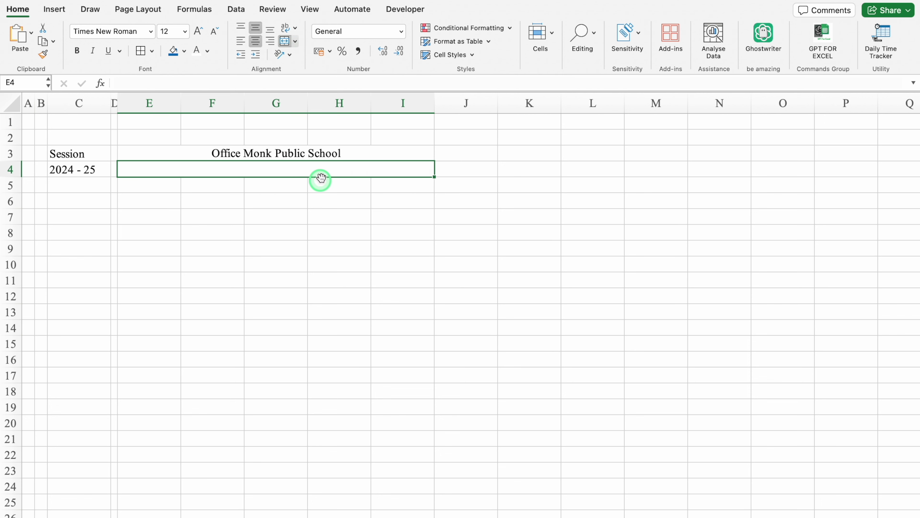
{"action": "type", "text": "Navi Mumbai, Maharashtra - 4111005"}
Set the font of rows 3 and 4 to Eurostile and make row 3 bold
{"action": "left_click_drag", "start_coordinate": [10, 153], "coordinate": [10, 170]}
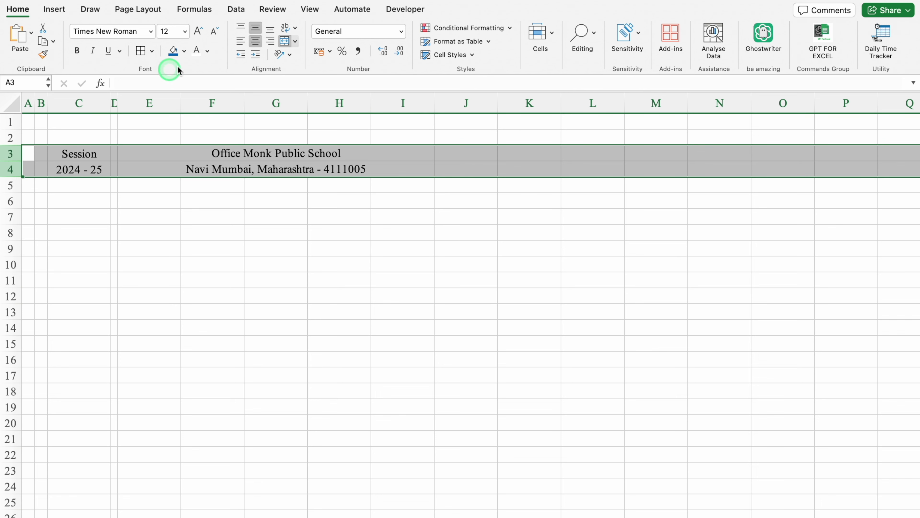
{"action": "left_click", "coordinate": [150, 31]}
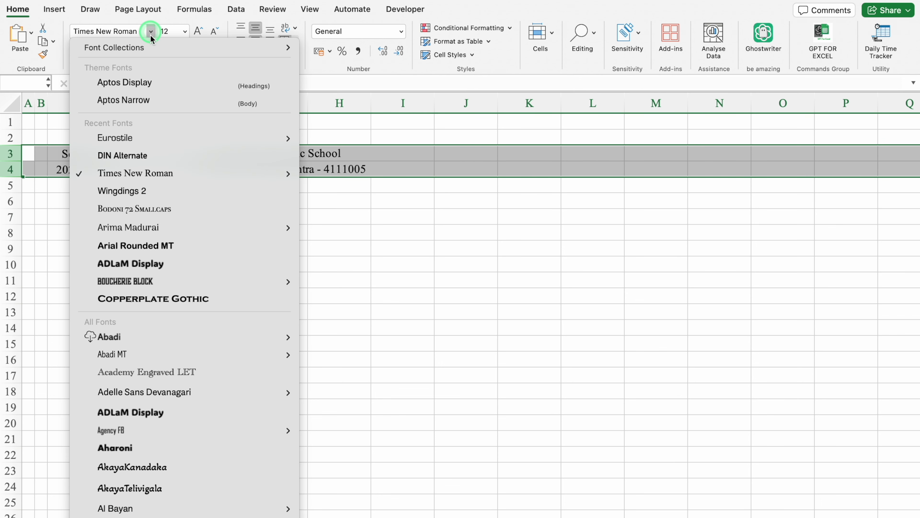
{"action": "left_click", "coordinate": [129, 135]}
{"action": "left_click", "coordinate": [16, 153]}
{"action": "left_click", "coordinate": [77, 51]}
{"action": "left_click", "coordinate": [275, 247]}
Merge and centre C6:I6 and enter the title Report Card
{"action": "left_click", "coordinate": [84, 185]}
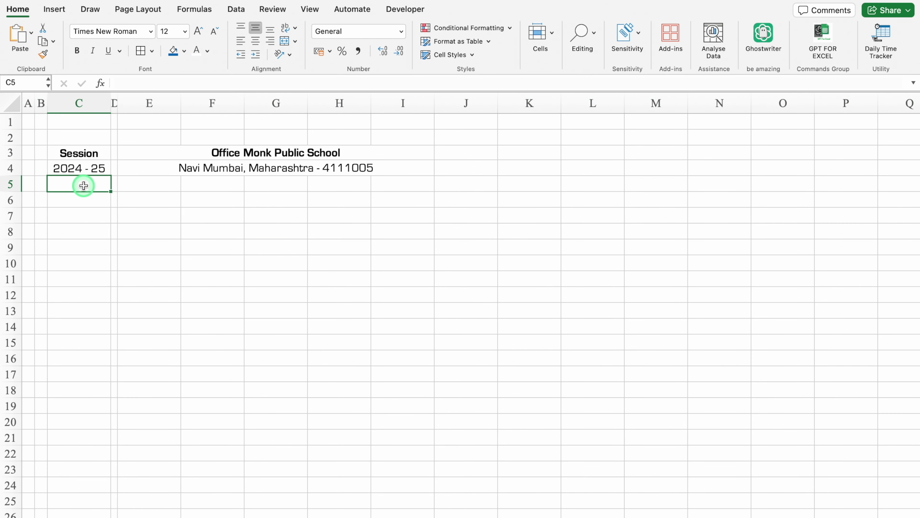
{"action": "left_click", "coordinate": [84, 200]}
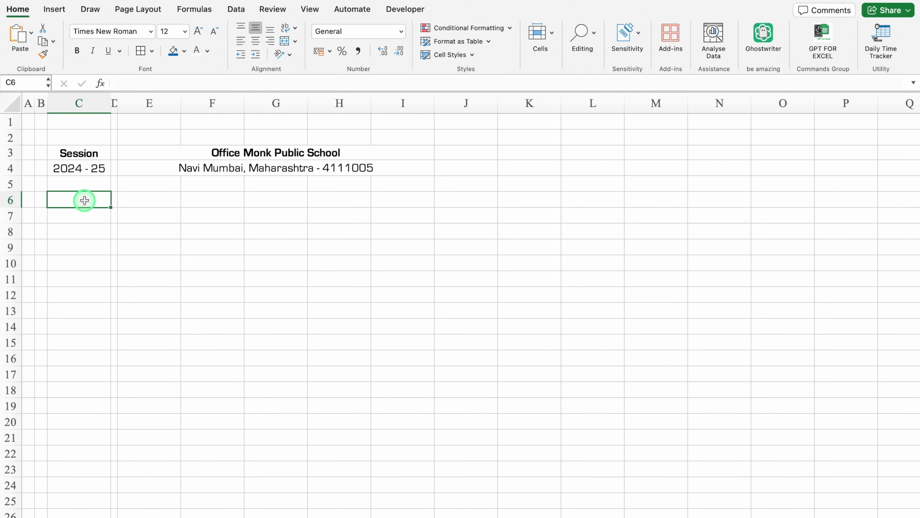
{"action": "left_click_drag", "start_coordinate": [84, 200], "coordinate": [399, 200]}
{"action": "left_click", "coordinate": [284, 41]}
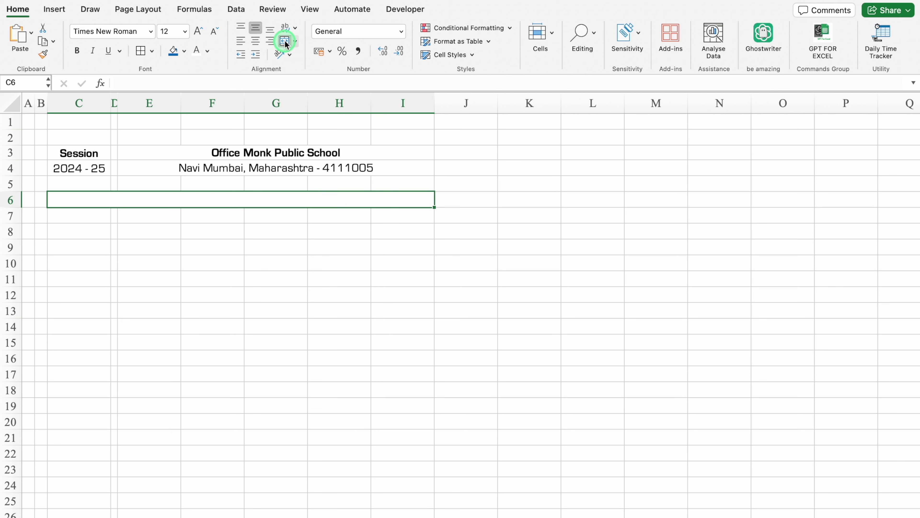
{"action": "left_click", "coordinate": [253, 198]}
{"action": "type", "text": "Report Card"}
Format the Report Card title in row 6 with the Eurostile font, bold and underlined
{"action": "left_click", "coordinate": [10, 200]}
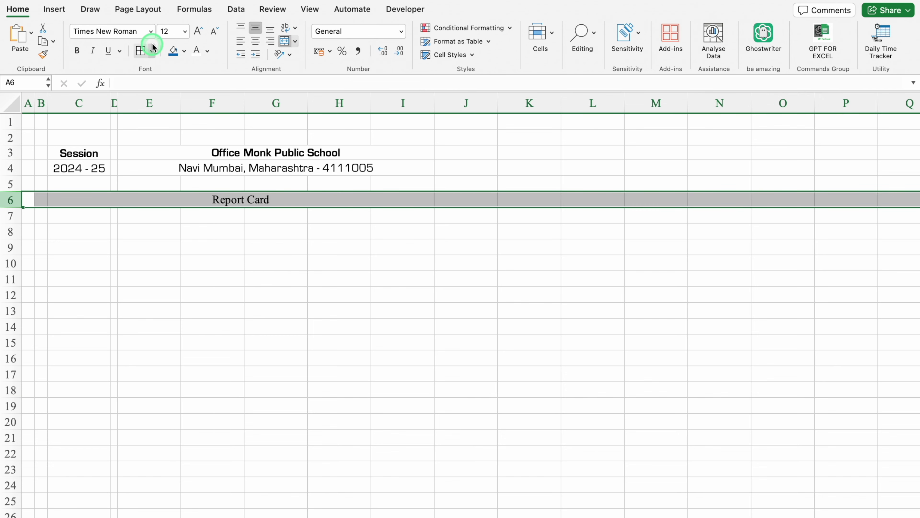
{"action": "left_click", "coordinate": [150, 33]}
{"action": "mouse_move", "coordinate": [121, 78]}
{"action": "left_click", "coordinate": [339, 179]}
{"action": "left_click", "coordinate": [251, 201]}
{"action": "left_click", "coordinate": [108, 51]}
Give the Session cell C3 a dark grey fill and a yellow font colour
{"action": "left_click", "coordinate": [100, 148]}
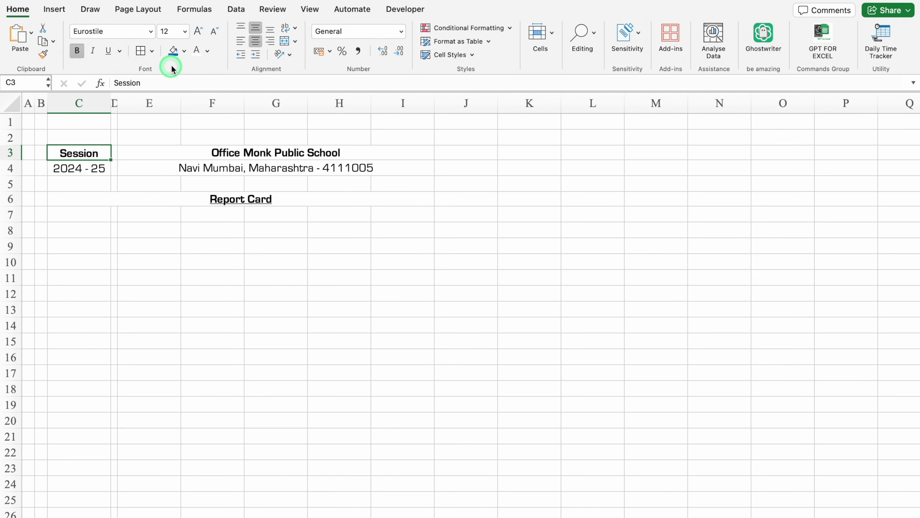
{"action": "left_click", "coordinate": [184, 51]}
{"action": "left_click", "coordinate": [189, 123]}
{"action": "left_click", "coordinate": [207, 50]}
{"action": "left_click", "coordinate": [233, 189]}
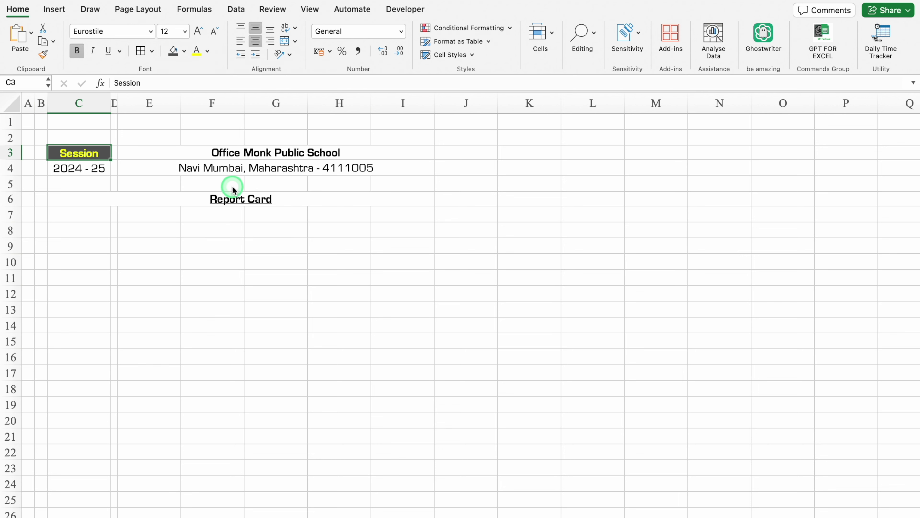
Apply the dark grey fill and yellow font to the school name, and make row 5 shorter and row 6 taller
{"action": "left_click", "coordinate": [242, 152]}
{"action": "left_click", "coordinate": [174, 54]}
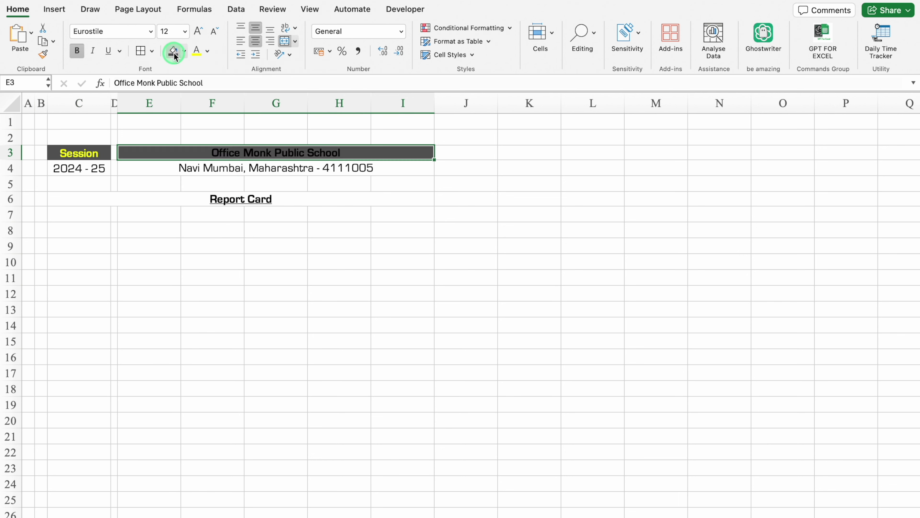
{"action": "left_click", "coordinate": [196, 52]}
{"action": "left_click", "coordinate": [185, 276]}
{"action": "mouse_move", "coordinate": [10, 190]}
{"action": "left_mouse_down"}
{"action": "mouse_move", "coordinate": [13, 181]}
{"action": "mouse_move", "coordinate": [12, 201]}
{"action": "left_mouse_up"}
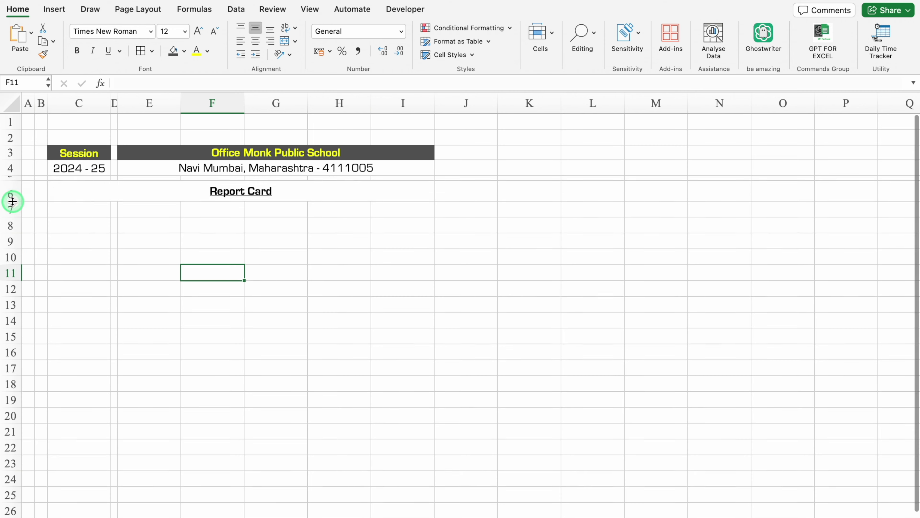
Enter the labels Class, Section, Roll No. and Student Name in cells C7 to C10
{"action": "left_click", "coordinate": [80, 209]}
{"action": "type", "text": "Cla"}
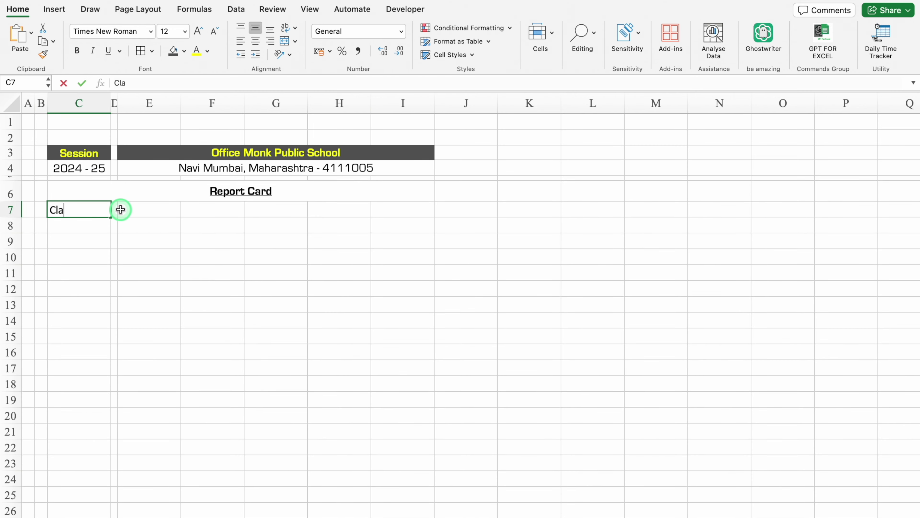
{"action": "type", "text": "s"}
{"action": "key", "text": "Return"}
{"action": "type", "text": "Sec"}
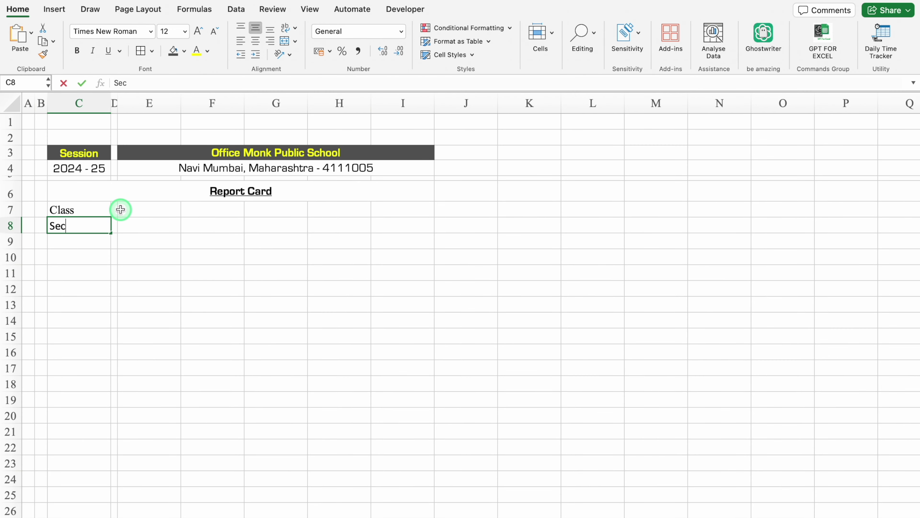
{"action": "type", "text": "tion"}
{"action": "key", "text": "Return"}
{"action": "type", "text": "Roll No."}
{"action": "key", "text": "Return"}
{"action": "type", "text": "Student Name"}
{"action": "key", "text": "Return"}
Enter the labels Grade and Pass / Fail in C11 and C12, and widen columns C and E
{"action": "left_click_drag", "start_coordinate": [111, 103], "coordinate": [130, 102]}
{"action": "type", "text": "Grade"}
{"action": "key", "text": "Return"}
{"action": "type", "text": "P"}
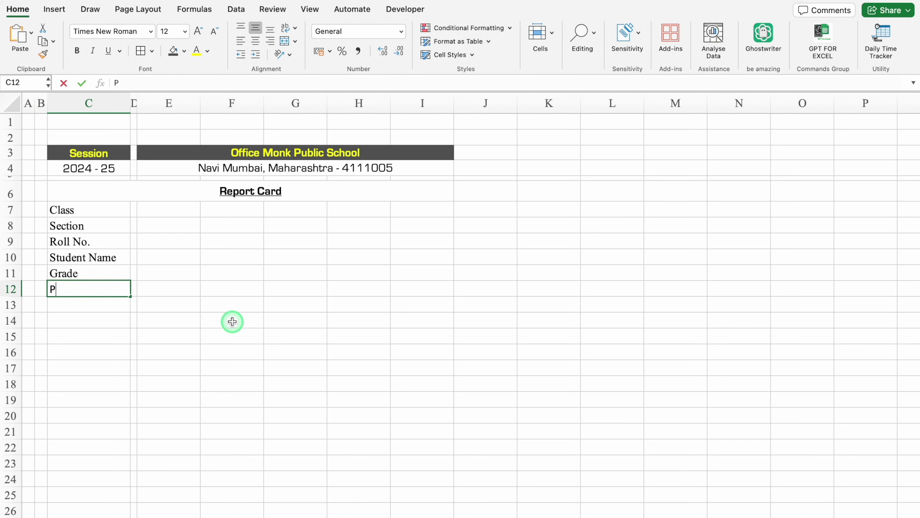
{"action": "type", "text": "ass / Fail"}
{"action": "key", "text": "Return"}
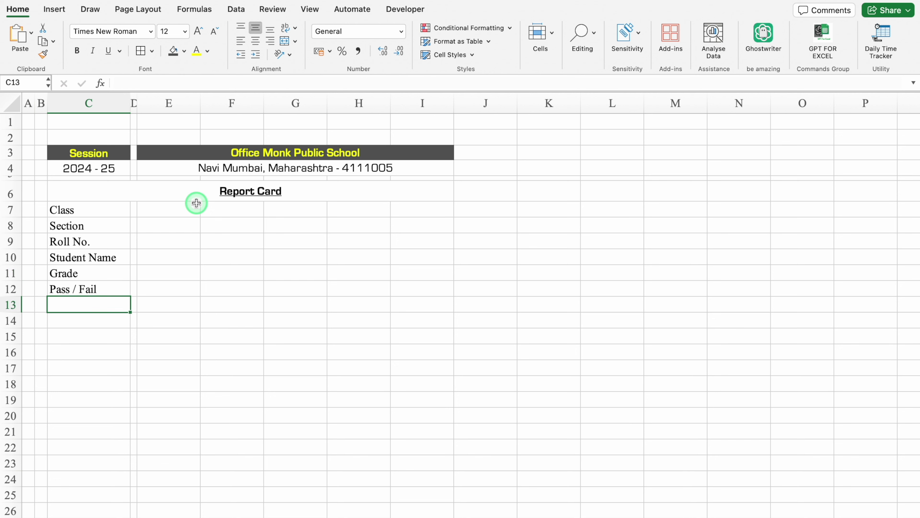
{"action": "left_click_drag", "start_coordinate": [200, 103], "coordinate": [214, 103]}
Add a list drop-down to the Class cell E7 sourced from =Data!$B$3:$B$14, and choose 1st
{"action": "left_click", "coordinate": [186, 208]}
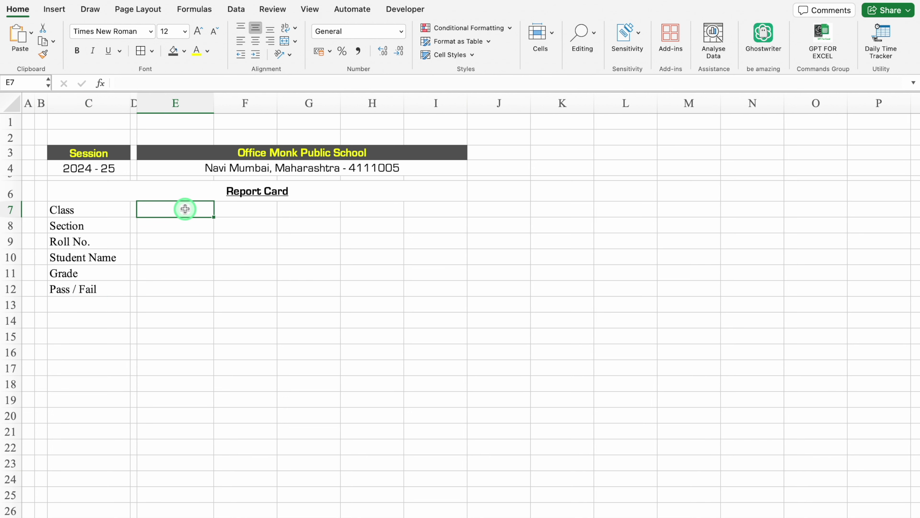
{"action": "left_click", "coordinate": [235, 9]}
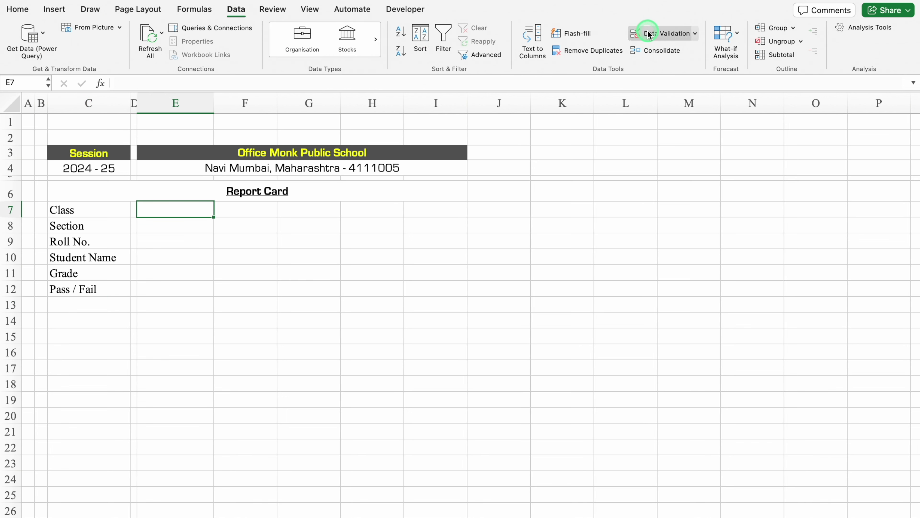
{"action": "left_click", "coordinate": [648, 34]}
{"action": "left_click", "coordinate": [457, 139]}
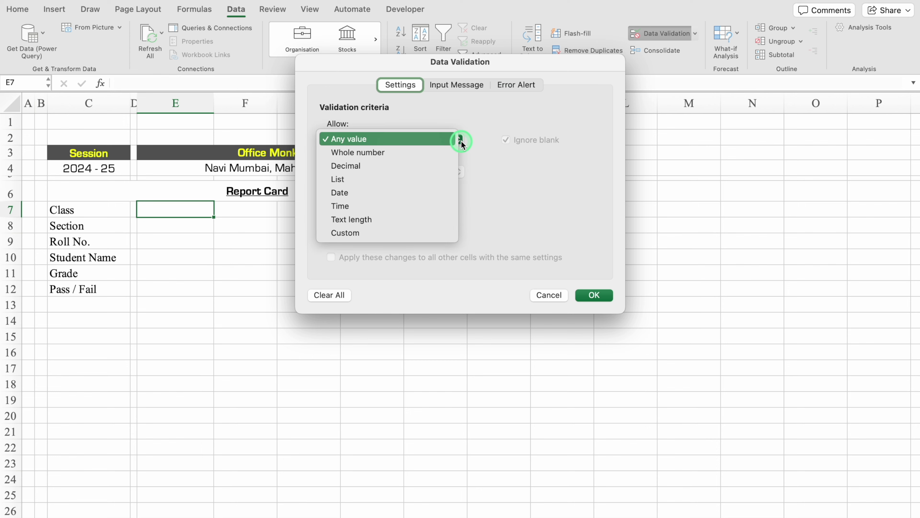
{"action": "left_click", "coordinate": [385, 177]}
{"action": "left_click", "coordinate": [390, 205]}
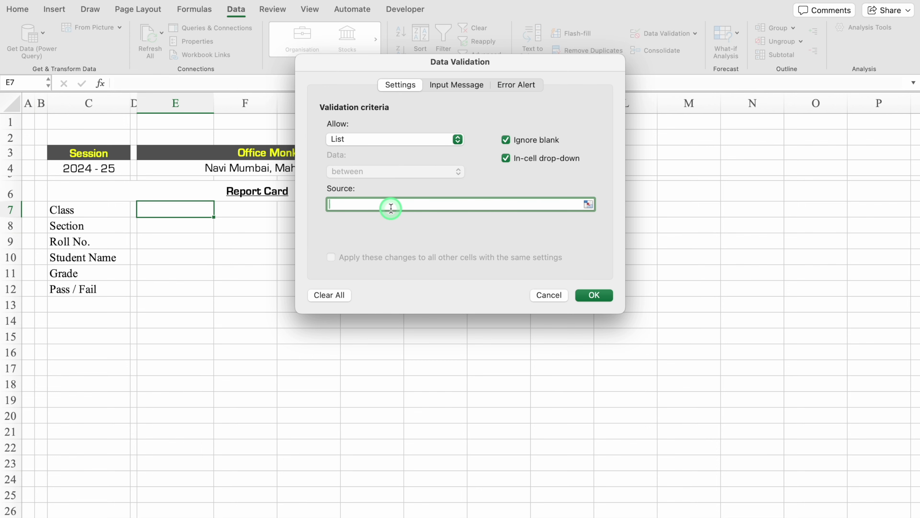
{"action": "left_click", "coordinate": [68, 515]}
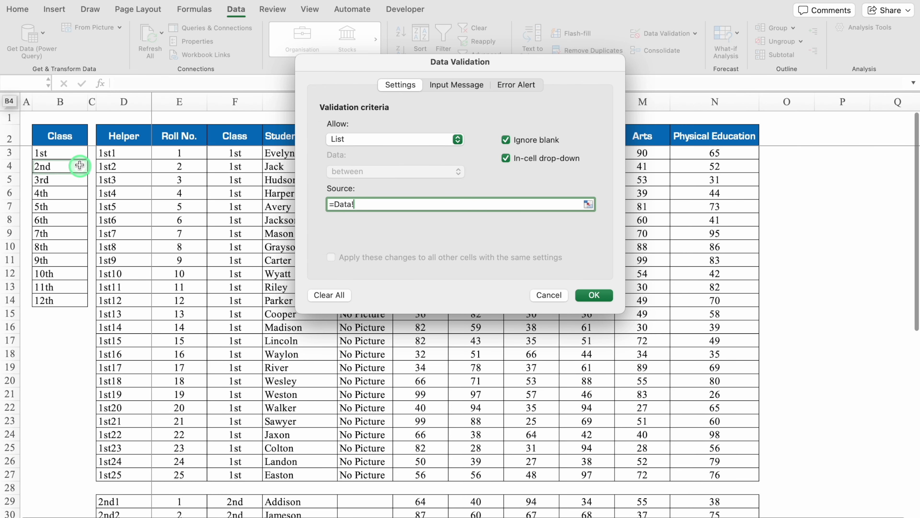
{"action": "left_click_drag", "start_coordinate": [73, 154], "coordinate": [62, 303]}
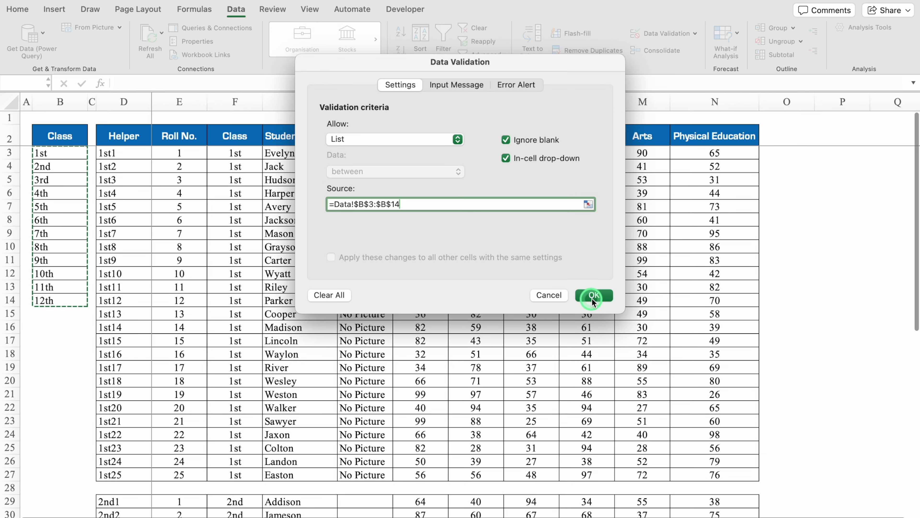
{"action": "left_click", "coordinate": [592, 295]}
{"action": "left_click", "coordinate": [219, 210]}
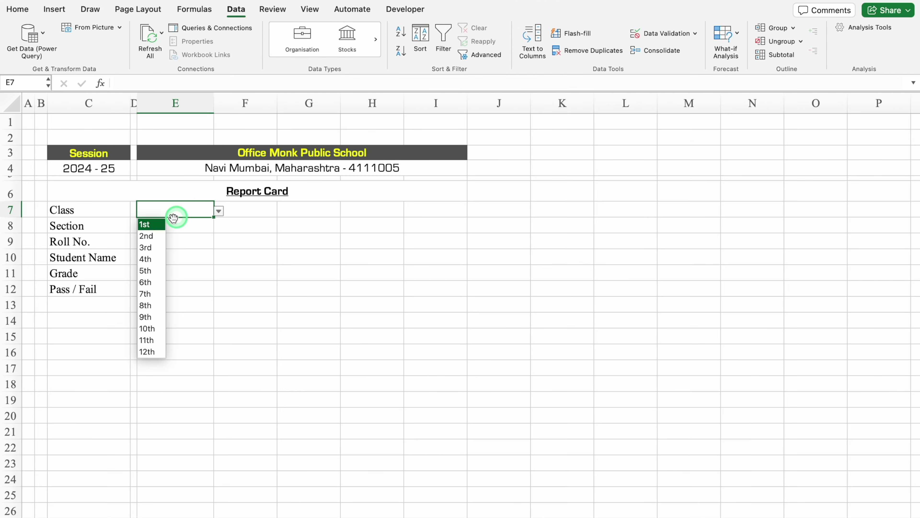
{"action": "left_click", "coordinate": [155, 226]}
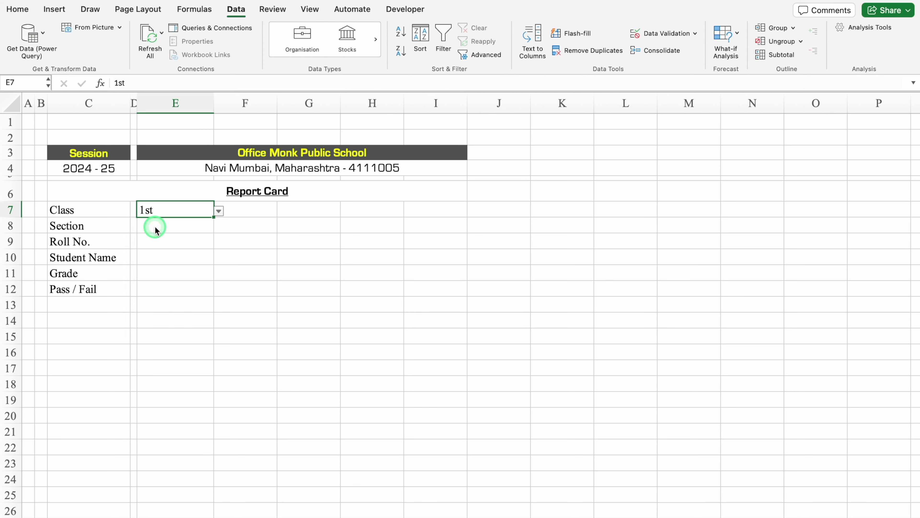
Center the contents of the whole column E horizontally
{"action": "left_click", "coordinate": [175, 103]}
{"action": "left_click", "coordinate": [17, 8]}
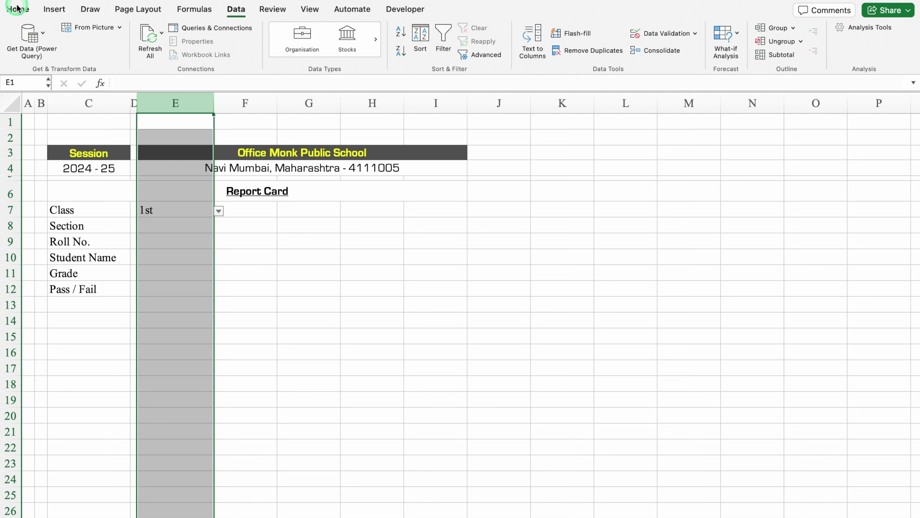
{"action": "left_click", "coordinate": [256, 40]}
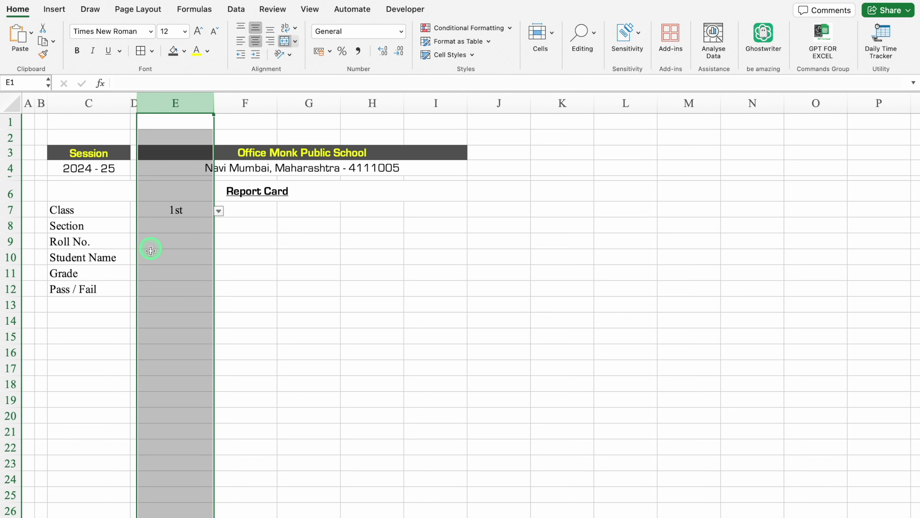
Add a list drop-down with the options A,B,C,D,E to the Section cell E8, and choose A
{"action": "left_click", "coordinate": [173, 225]}
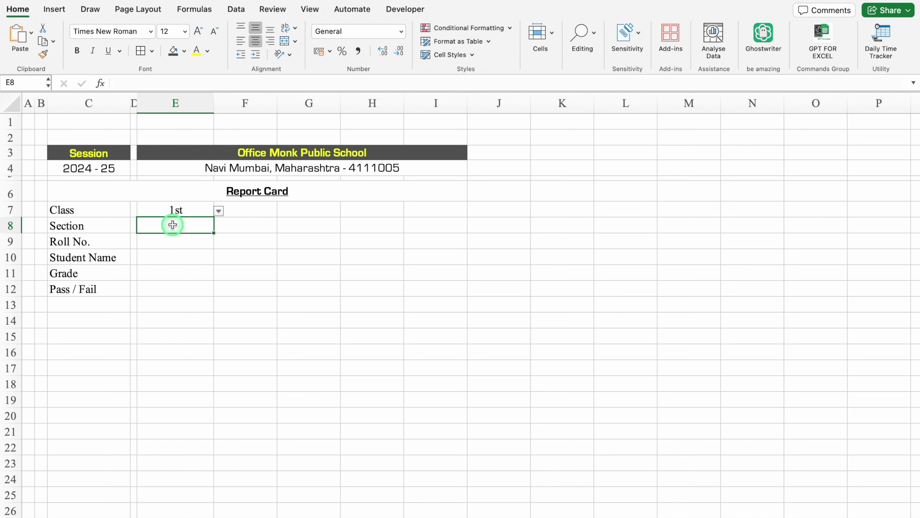
{"action": "left_click", "coordinate": [234, 10]}
{"action": "left_click", "coordinate": [663, 34]}
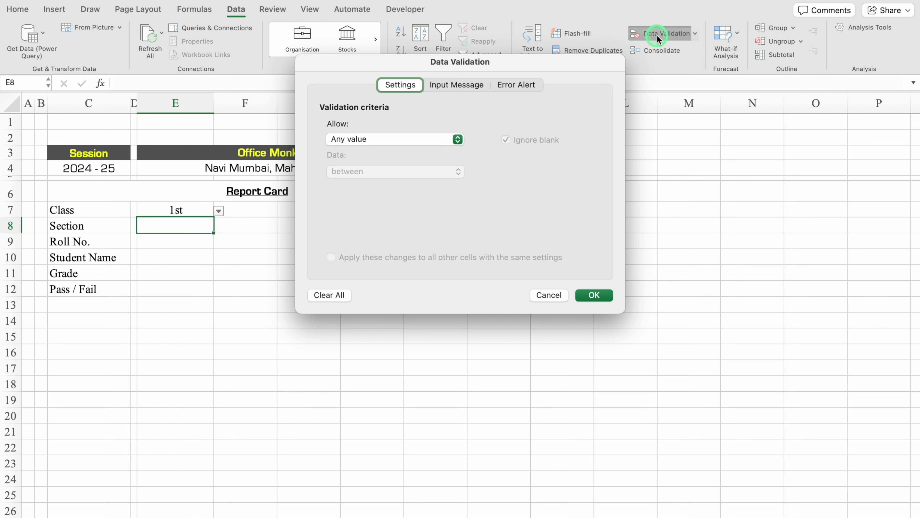
{"action": "left_click", "coordinate": [461, 146]}
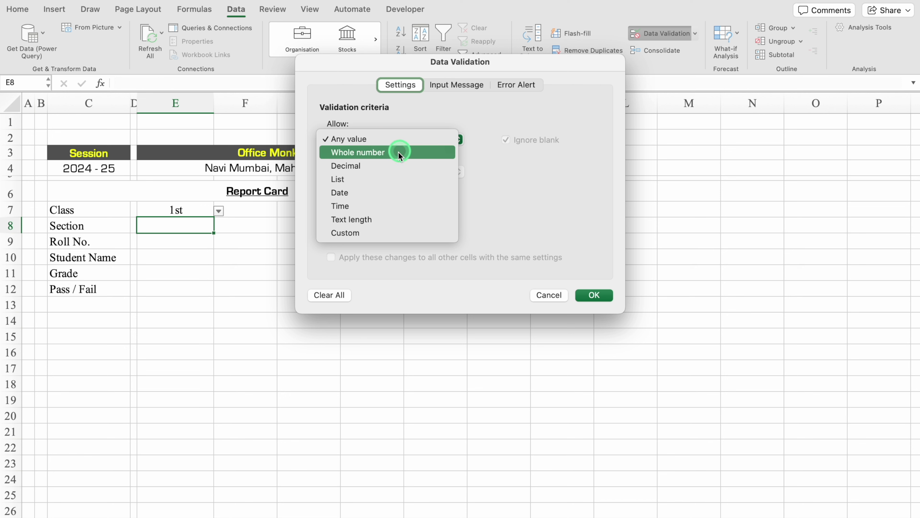
{"action": "left_click", "coordinate": [390, 179]}
{"action": "left_click", "coordinate": [364, 206]}
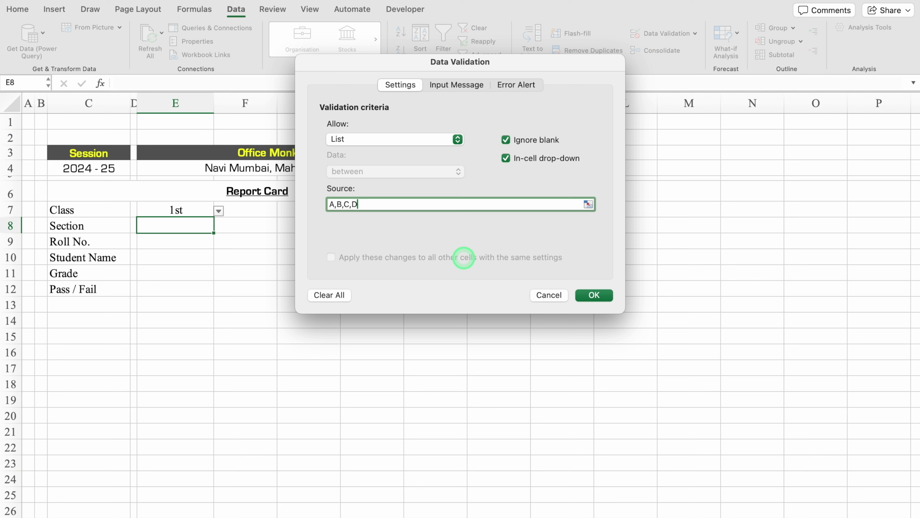
{"action": "type", "text": "A,B,C,D,E"}
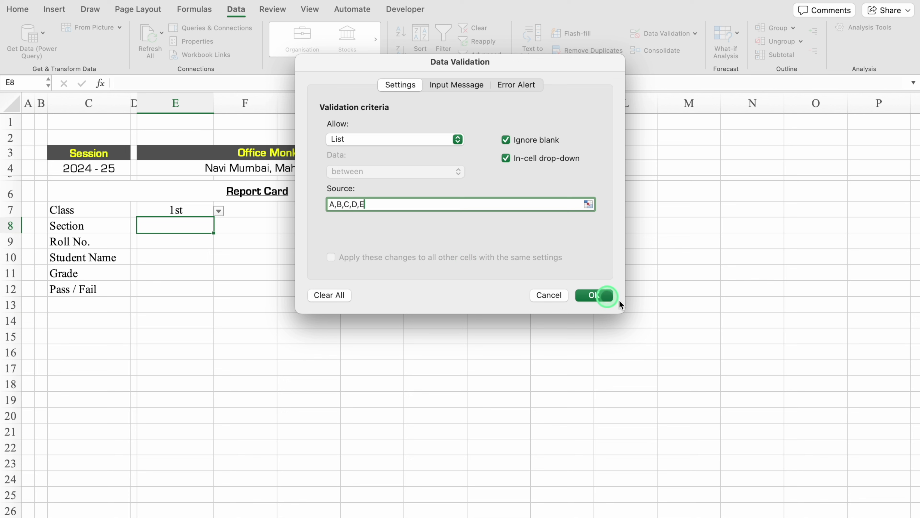
{"action": "left_click", "coordinate": [594, 294]}
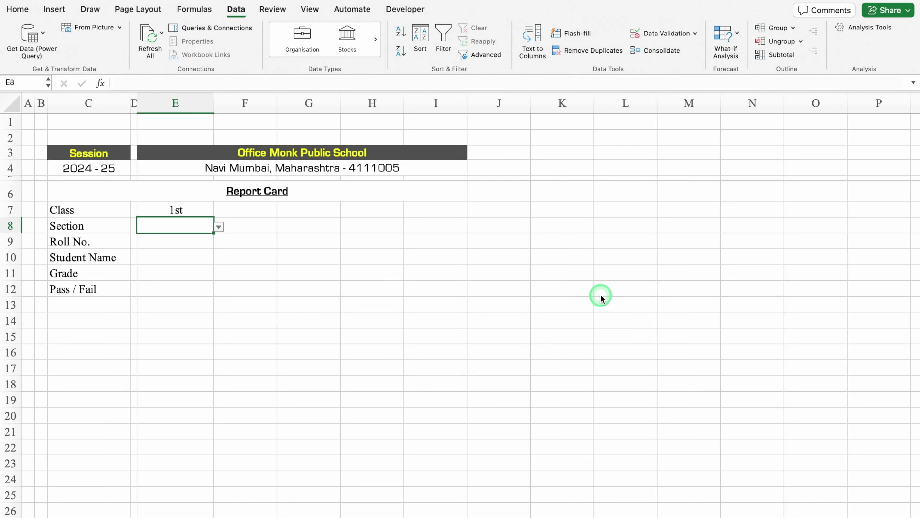
{"action": "left_click", "coordinate": [219, 226]}
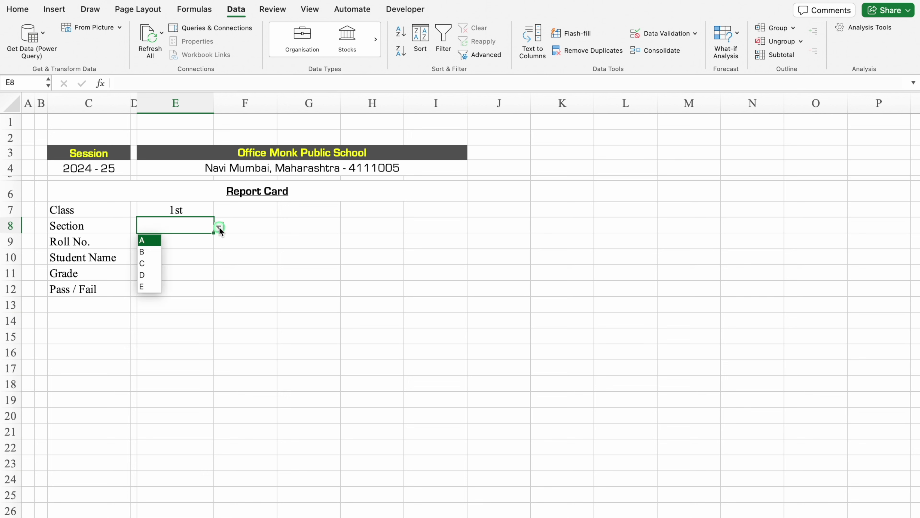
{"action": "left_click", "coordinate": [155, 241]}
Add a list drop-down to the Roll No. cell E9 sourced from =Data!$E$3:$E$27, and choose 1
{"action": "left_click", "coordinate": [172, 244]}
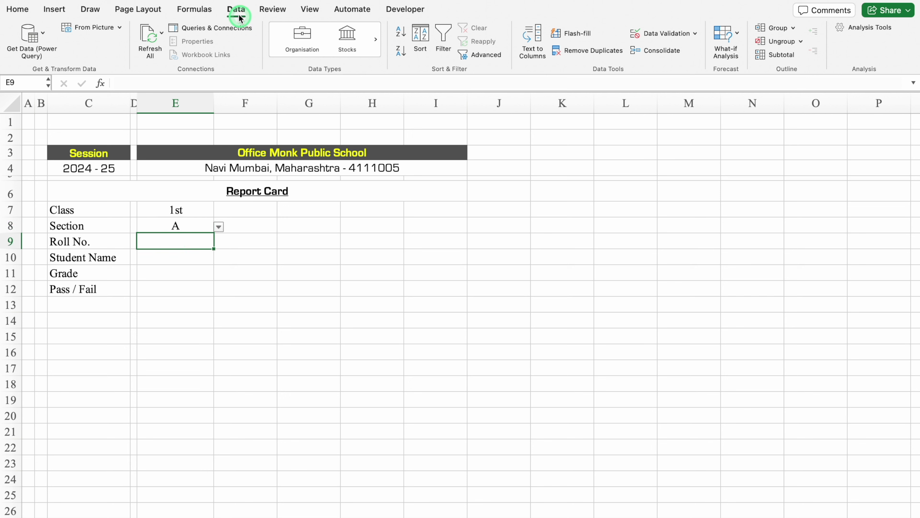
{"action": "left_click", "coordinate": [676, 35]}
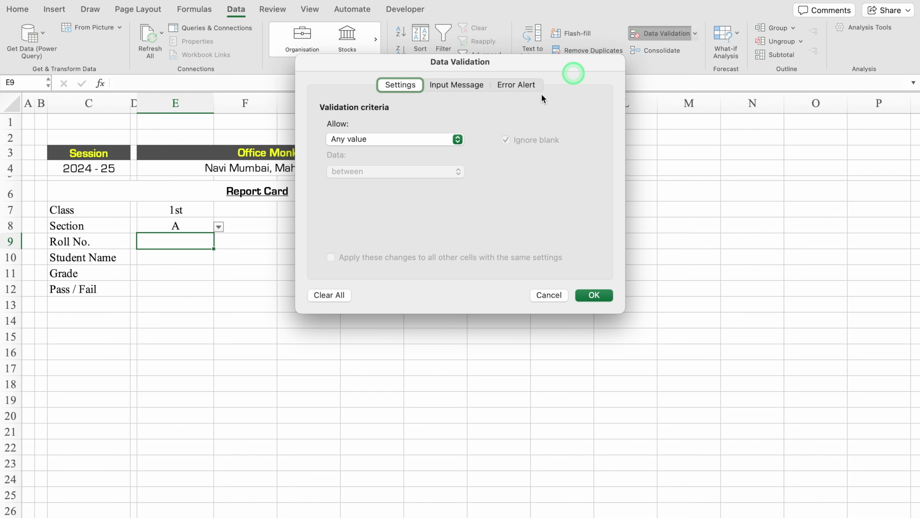
{"action": "left_click", "coordinate": [457, 140]}
{"action": "left_click", "coordinate": [394, 180]}
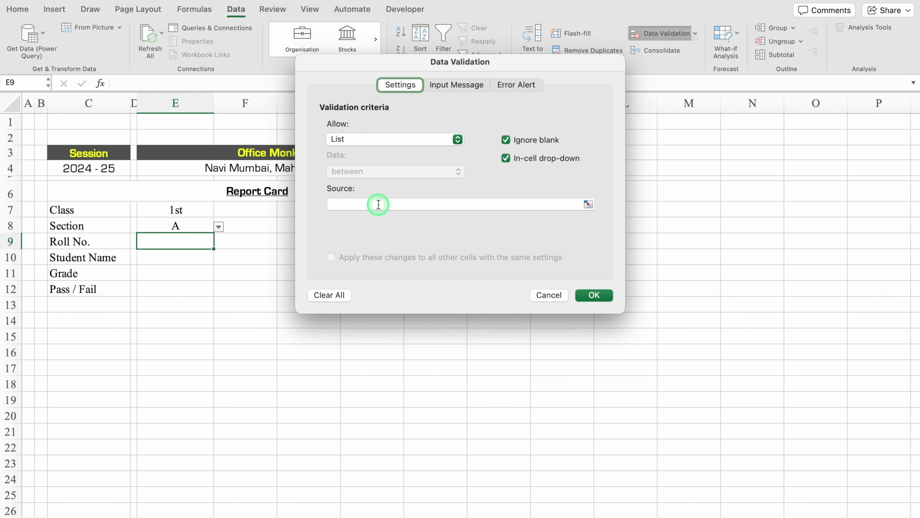
{"action": "left_click", "coordinate": [375, 203]}
{"action": "left_click", "coordinate": [109, 516]}
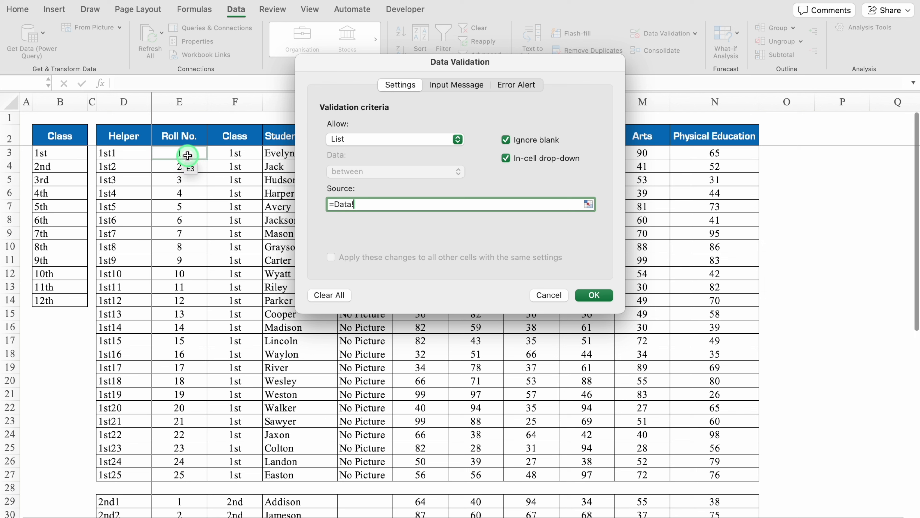
{"action": "left_click_drag", "start_coordinate": [187, 155], "coordinate": [181, 470]}
{"action": "left_click", "coordinate": [594, 294]}
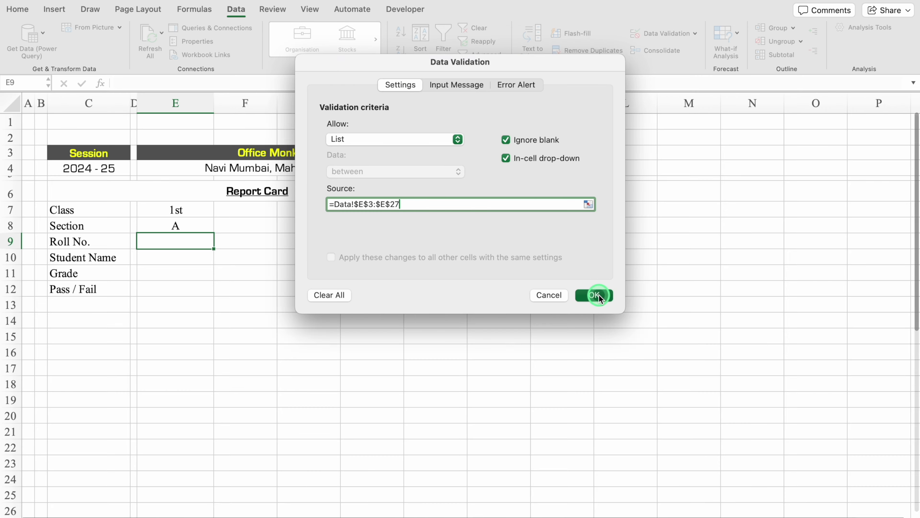
{"action": "left_click", "coordinate": [219, 242]}
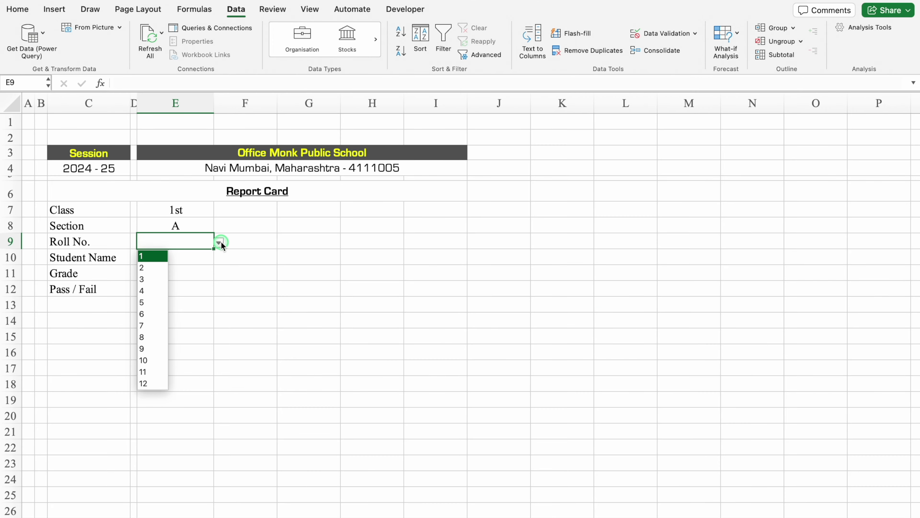
{"action": "left_click", "coordinate": [160, 257]}
Start a VLOOKUP formula in the Student Name cell E10 with E7&E9 as the lookup value
{"action": "left_click", "coordinate": [186, 258]}
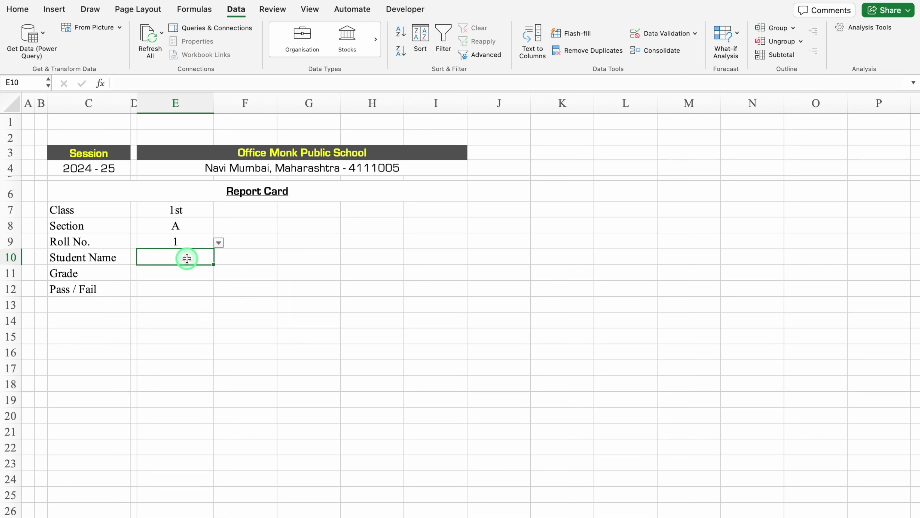
{"action": "type", "text": "="}
{"action": "left_click", "coordinate": [171, 283]}
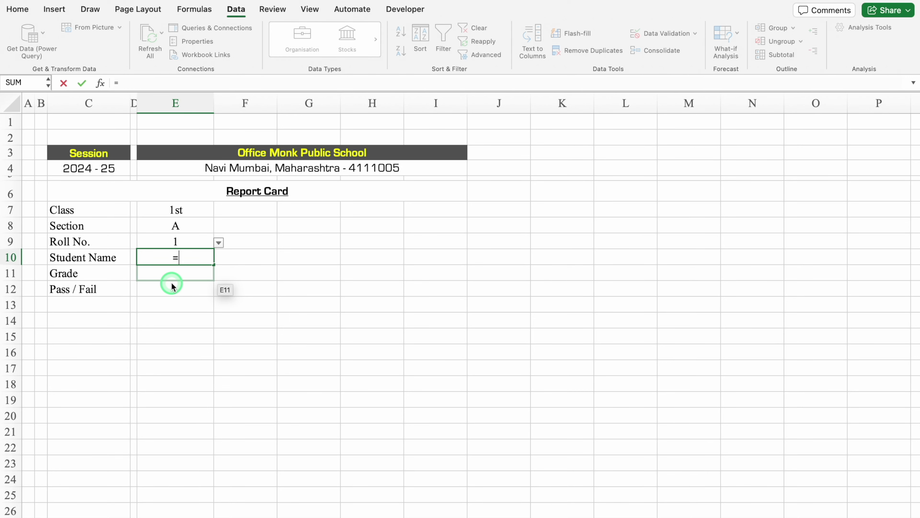
{"action": "type", "text": "vlo"}
{"action": "key", "text": "Tab"}
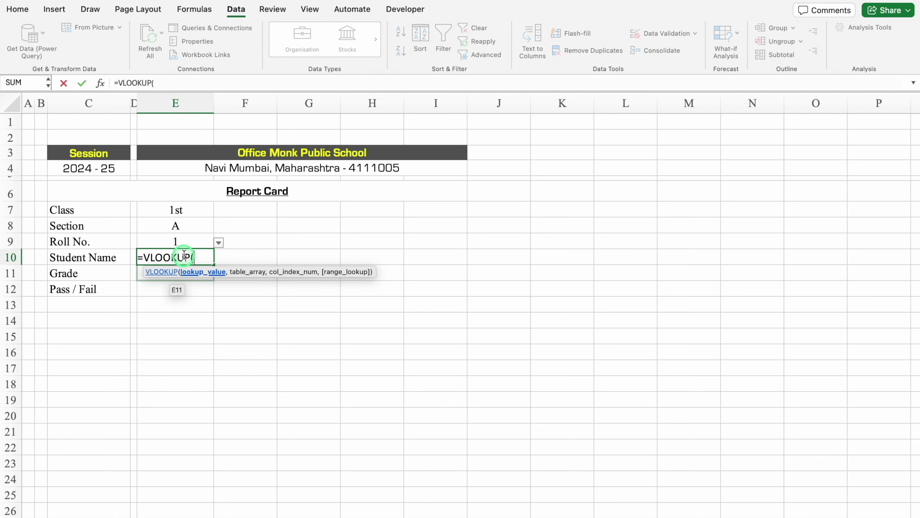
{"action": "left_click", "coordinate": [191, 210]}
{"action": "type", "text": "&"}
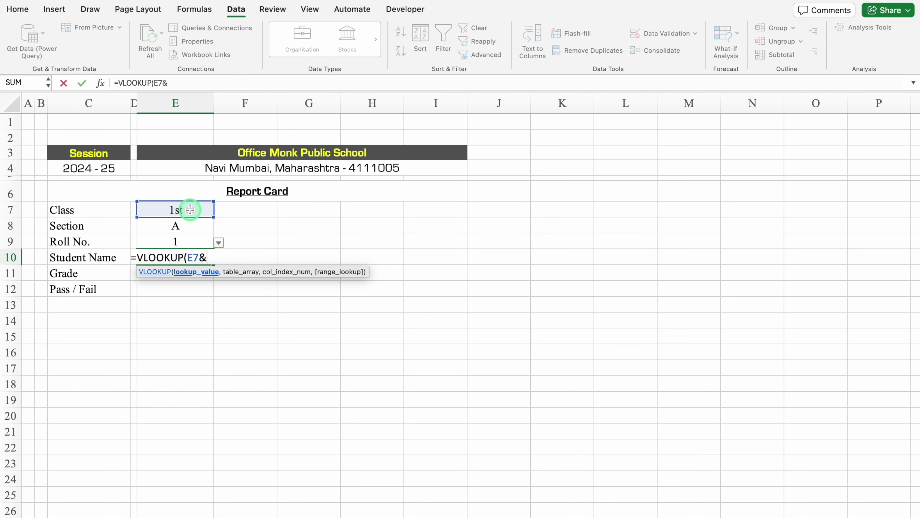
{"action": "left_click", "coordinate": [190, 240]}
{"action": "type", "text": ","}
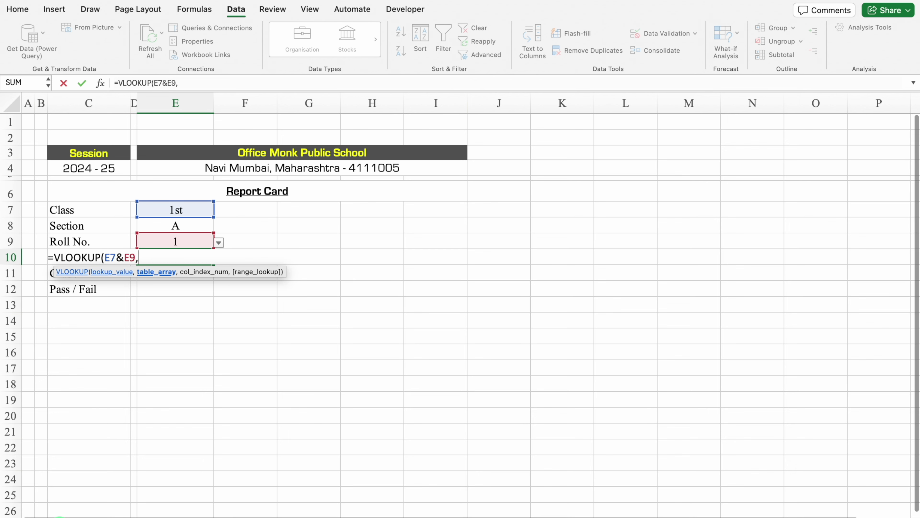
Complete the VLOOKUP arguments with the absolute table range Data!$D:$H, column index 4 and exact match 0
{"action": "left_click", "coordinate": [60, 516]}
{"action": "left_click_drag", "start_coordinate": [124, 101], "coordinate": [383, 107]}
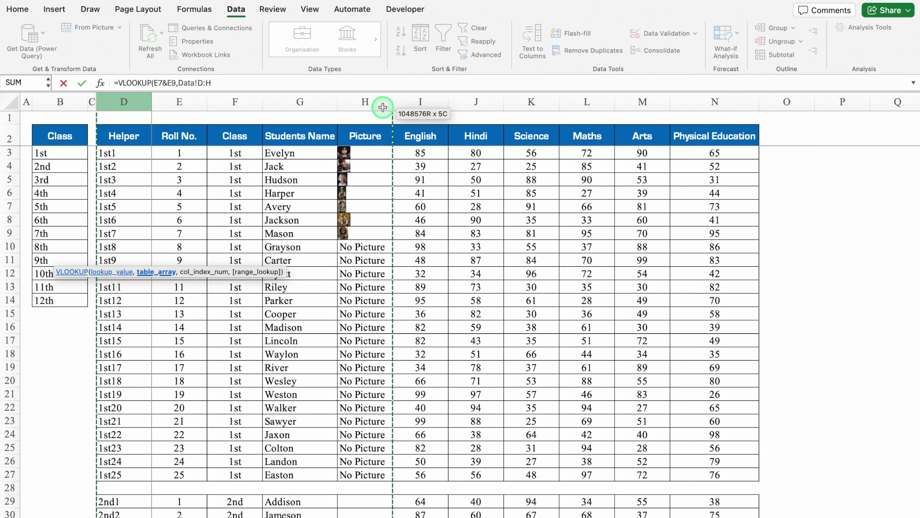
{"action": "key", "text": "F4"}
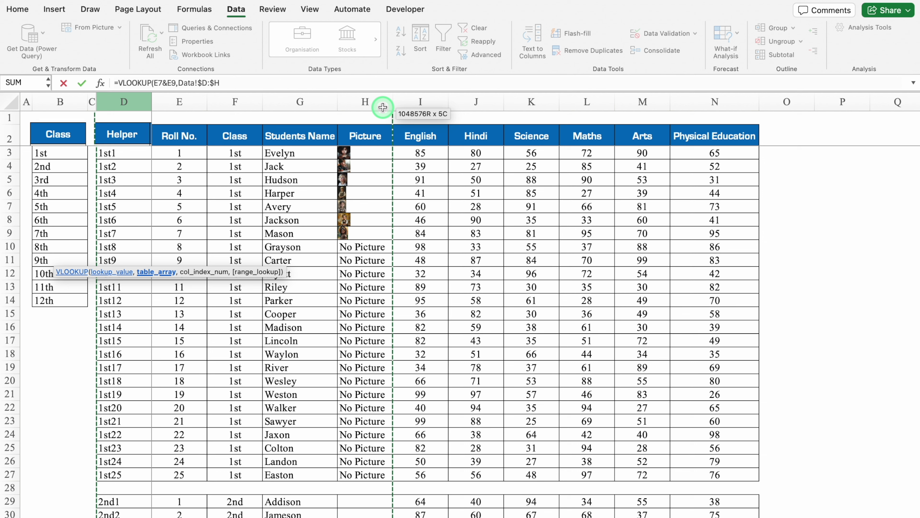
{"action": "type", "text": ","}
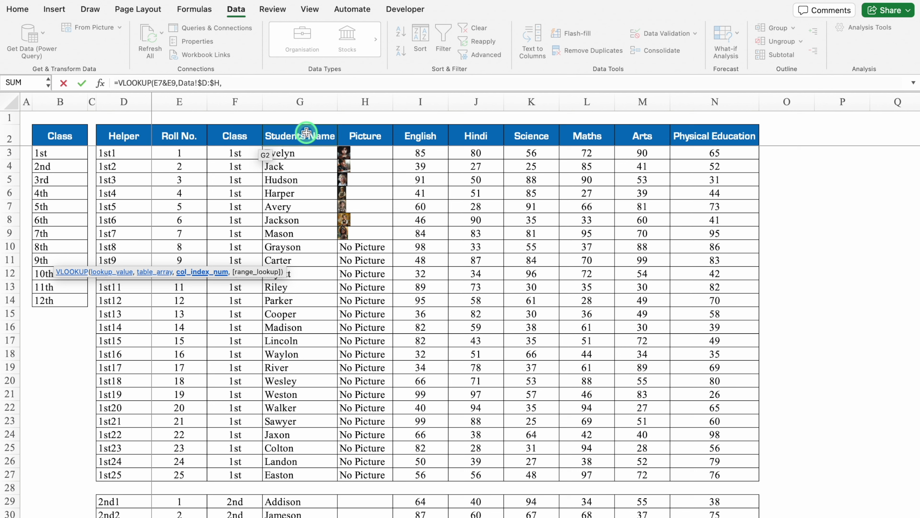
{"action": "type", "text": "4,0"}
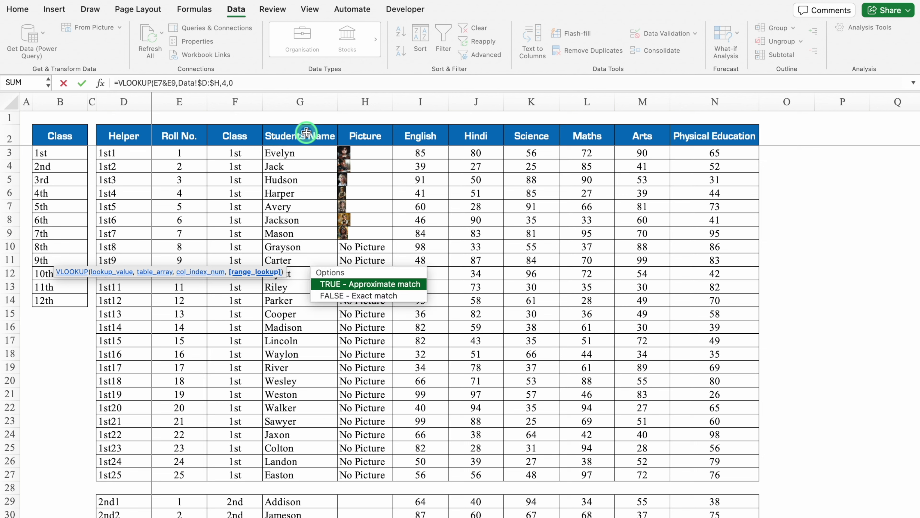
{"action": "type", "text": ")"}
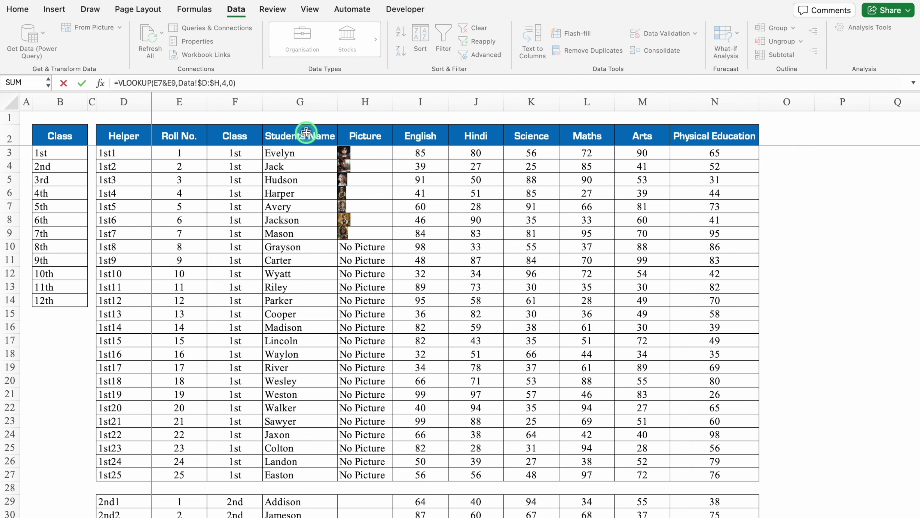
Wrap the Student Name VLOOKUP in IFERROR with "" as the error value, and enter the formula
{"action": "left_click", "coordinate": [117, 83]}
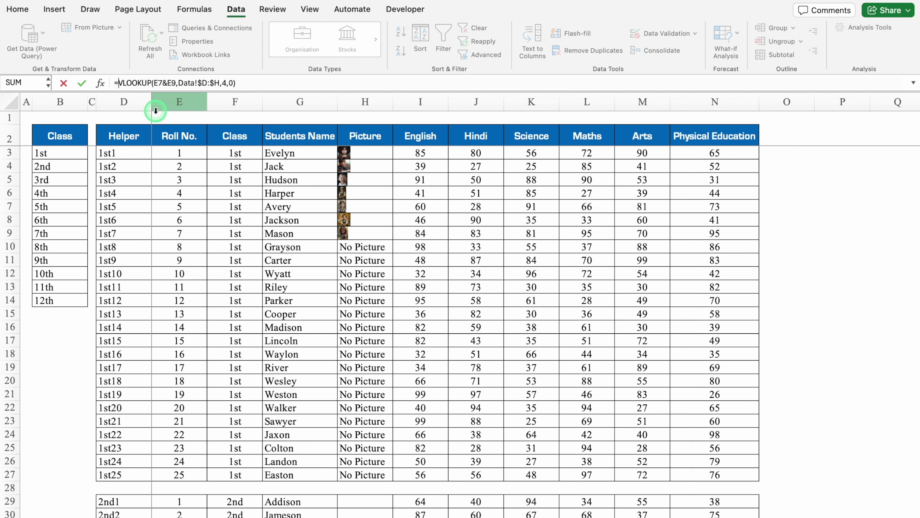
{"action": "type", "text": "IFERROR("}
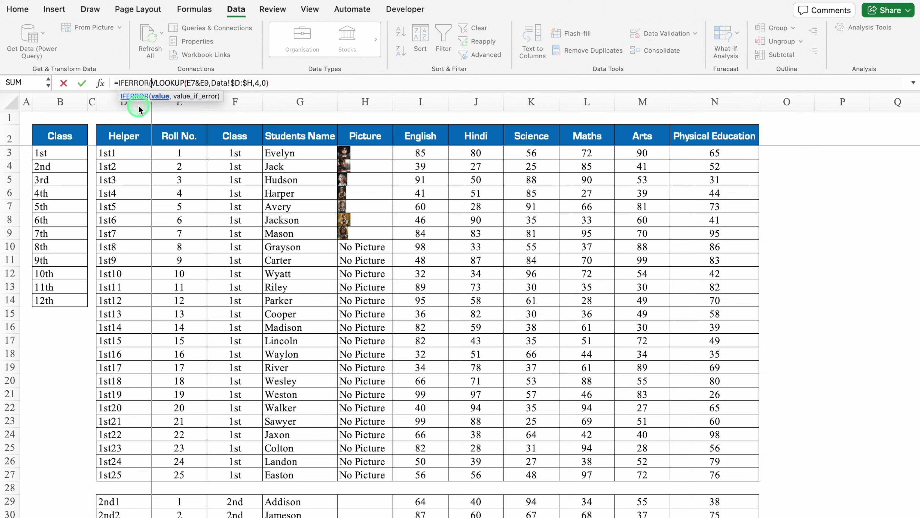
{"action": "left_click", "coordinate": [270, 83]}
{"action": "type", "text": ","}
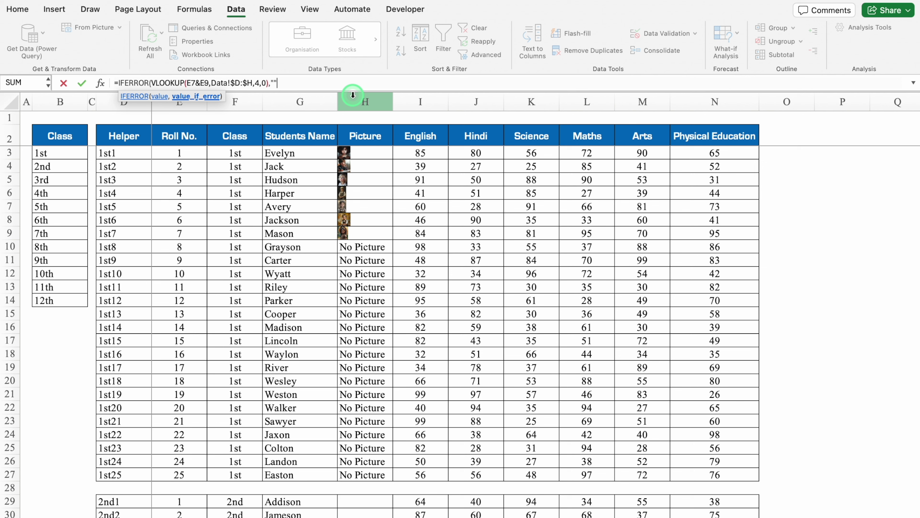
{"action": "type", "text": "\"\")"}
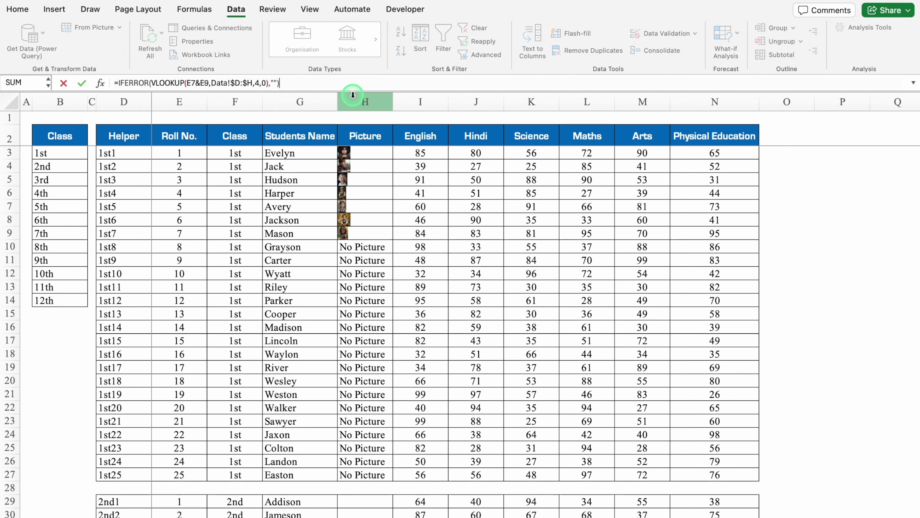
{"action": "key", "text": "Return"}
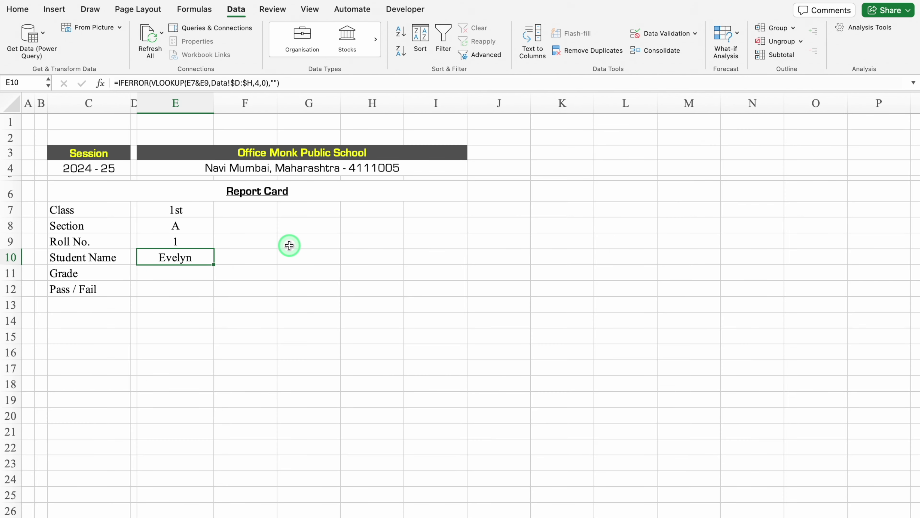
Test the student name lookup by choosing roll number 10, followed by 2, in cell E9
{"action": "left_click", "coordinate": [196, 236]}
{"action": "left_click", "coordinate": [219, 243]}
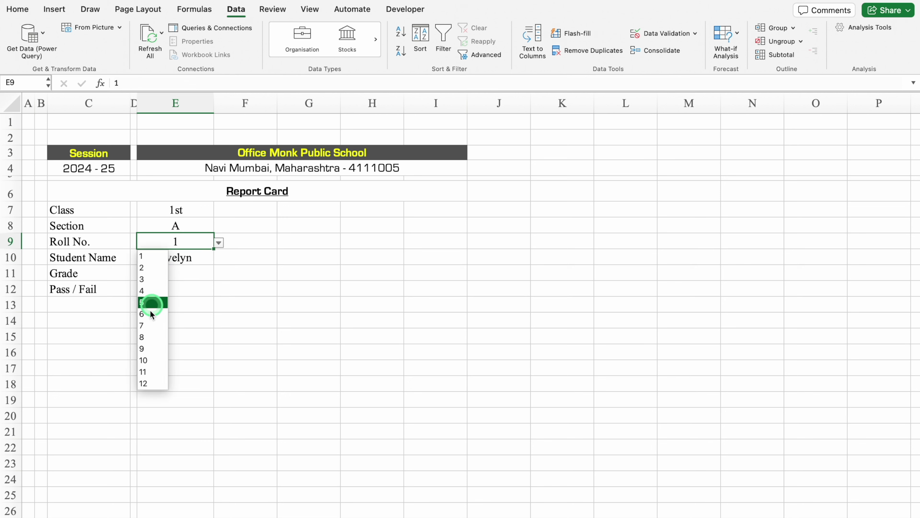
{"action": "left_click", "coordinate": [146, 359]}
{"action": "left_click", "coordinate": [208, 250]}
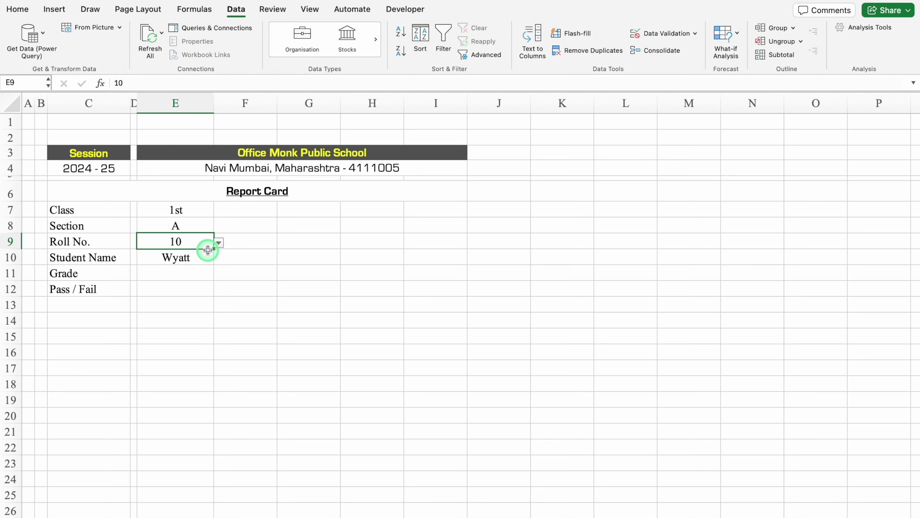
{"action": "left_click", "coordinate": [219, 242]}
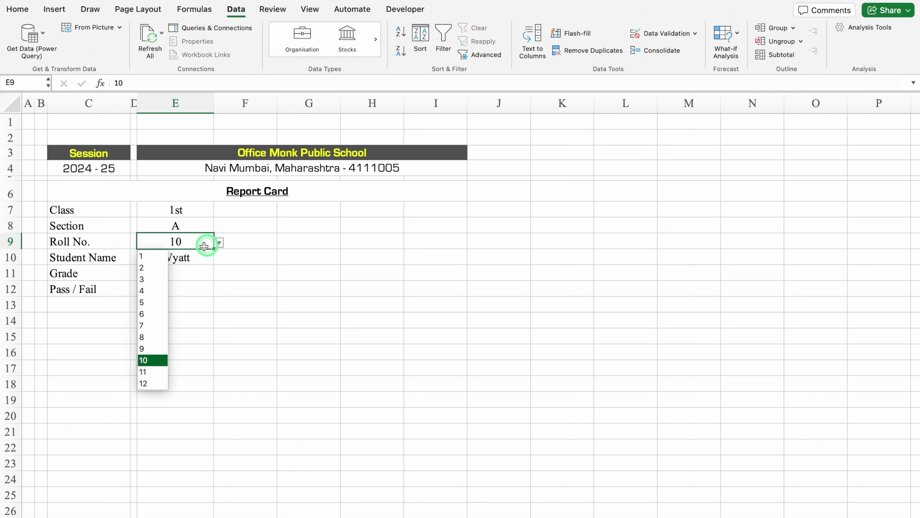
{"action": "left_click", "coordinate": [158, 269]}
Merge and centre columns E and F separately in each of rows 7 to 10, from Class through Student Name
{"action": "left_click", "coordinate": [204, 211]}
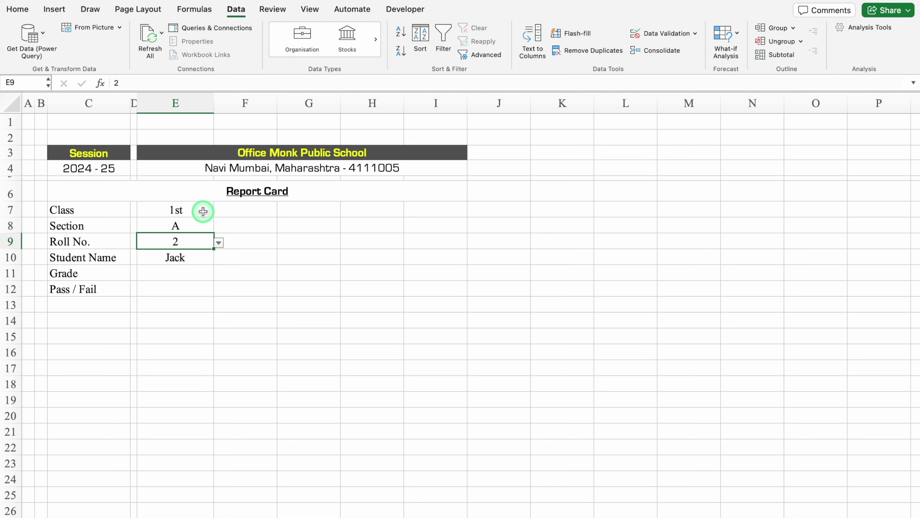
{"action": "left_click_drag", "start_coordinate": [205, 210], "coordinate": [240, 213]}
{"action": "left_click", "coordinate": [26, 13]}
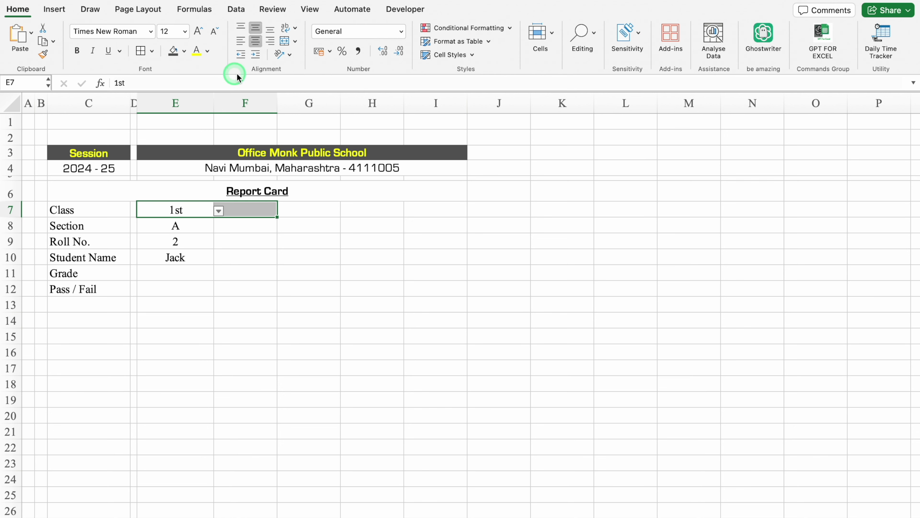
{"action": "left_click", "coordinate": [284, 41]}
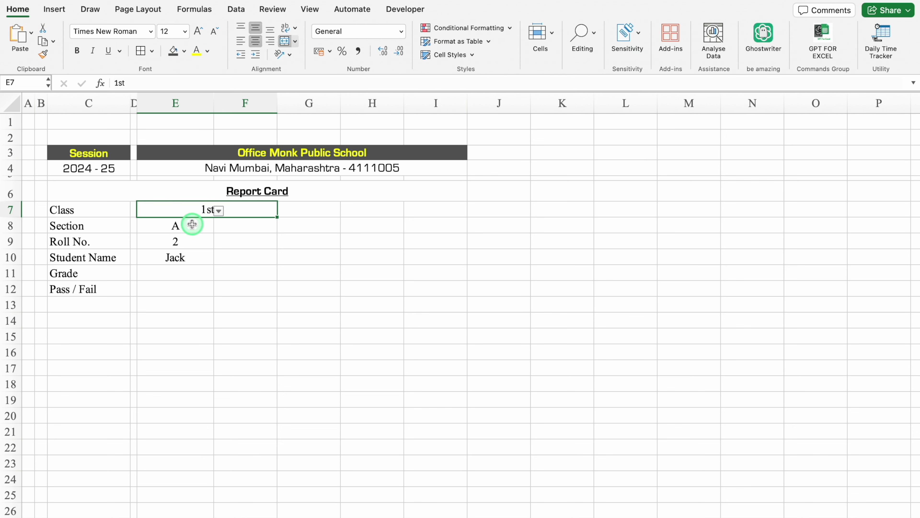
{"action": "left_click_drag", "start_coordinate": [189, 225], "coordinate": [228, 225]}
{"action": "left_click", "coordinate": [281, 44]}
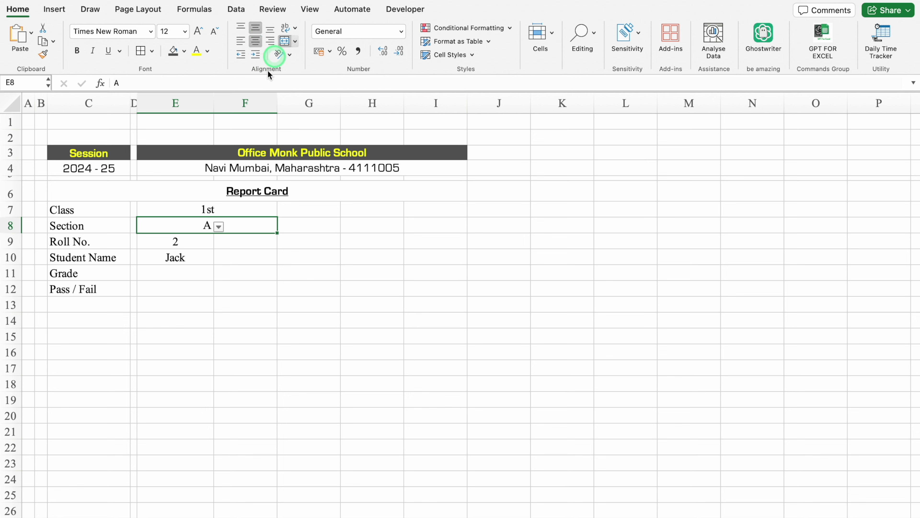
{"action": "left_click", "coordinate": [284, 41]}
{"action": "left_click_drag", "start_coordinate": [191, 240], "coordinate": [236, 257]}
{"action": "left_click", "coordinate": [292, 44]}
{"action": "left_click", "coordinate": [362, 268]}
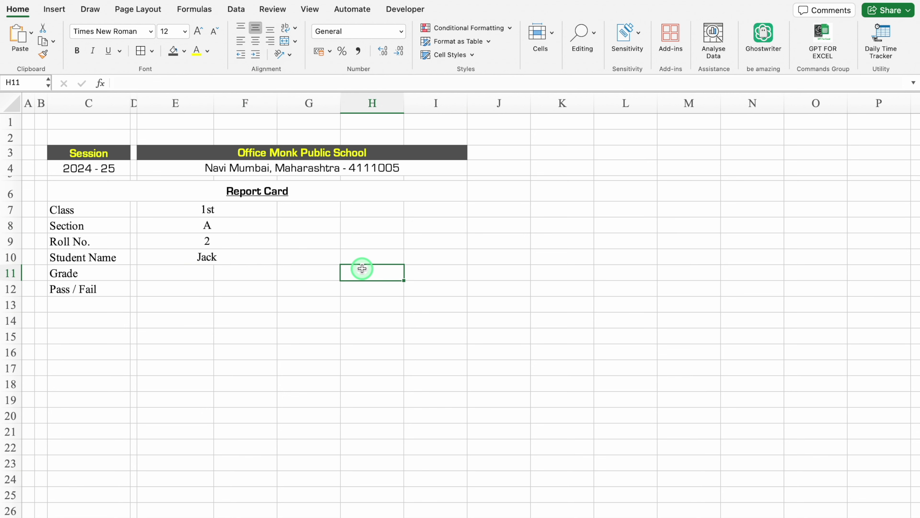
Merge and centre G8:I12 into one block, and give it a black fill and white font colour
{"action": "left_click", "coordinate": [314, 228]}
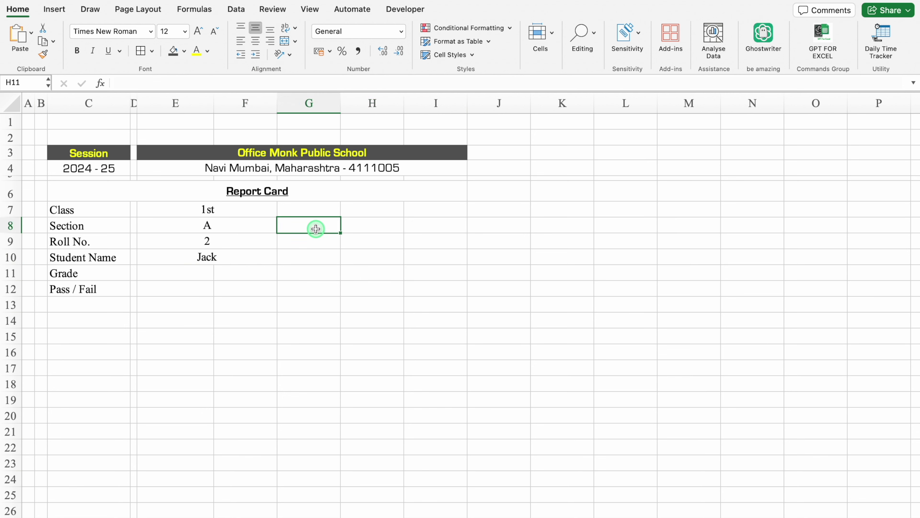
{"action": "left_click_drag", "start_coordinate": [316, 229], "coordinate": [314, 282]}
{"action": "left_click_drag", "start_coordinate": [316, 285], "coordinate": [413, 285]}
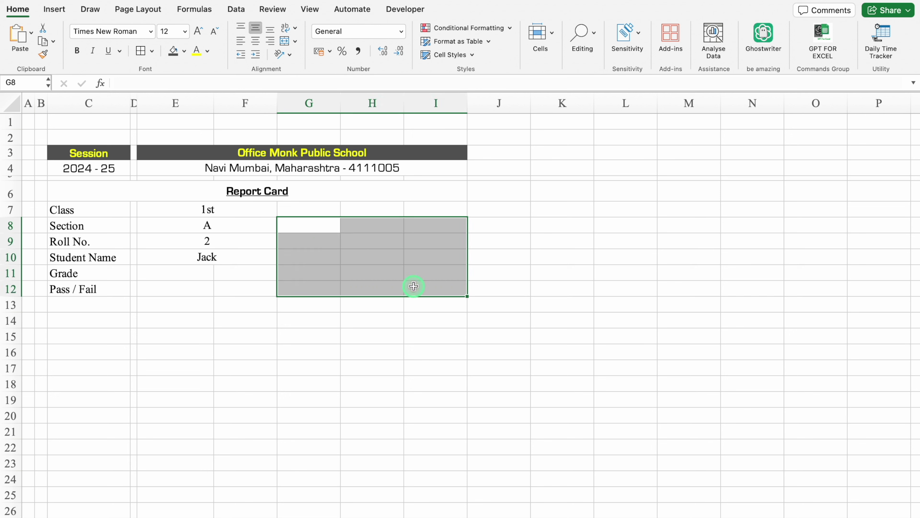
{"action": "left_click", "coordinate": [285, 41]}
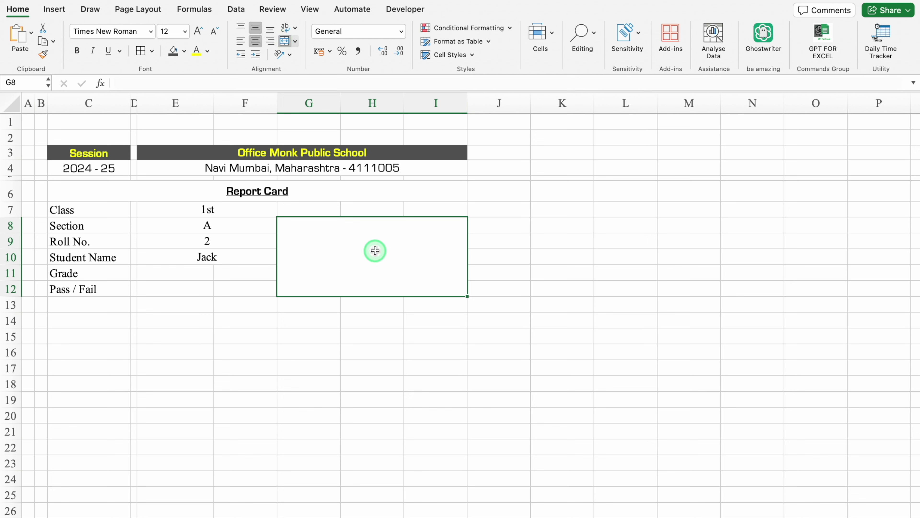
{"action": "left_click", "coordinate": [184, 51]}
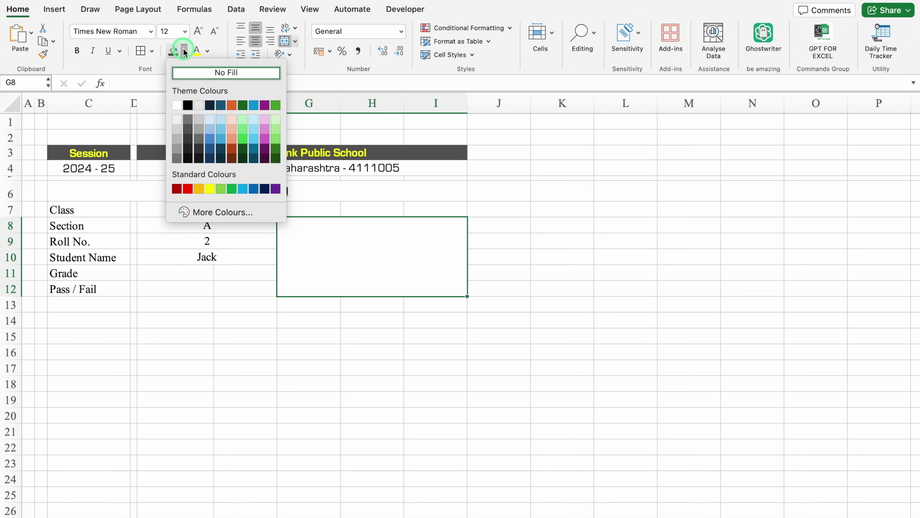
{"action": "left_click", "coordinate": [188, 106]}
{"action": "left_click", "coordinate": [208, 51]}
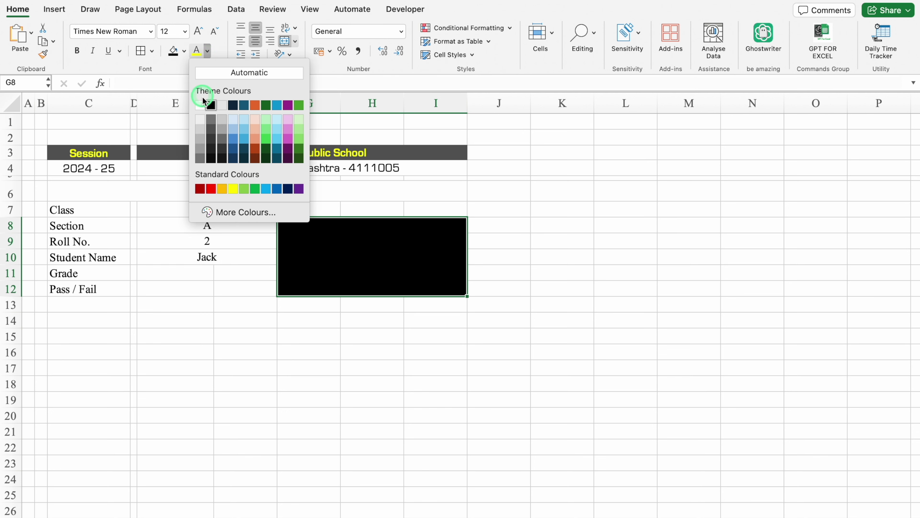
{"action": "left_click", "coordinate": [200, 105]}
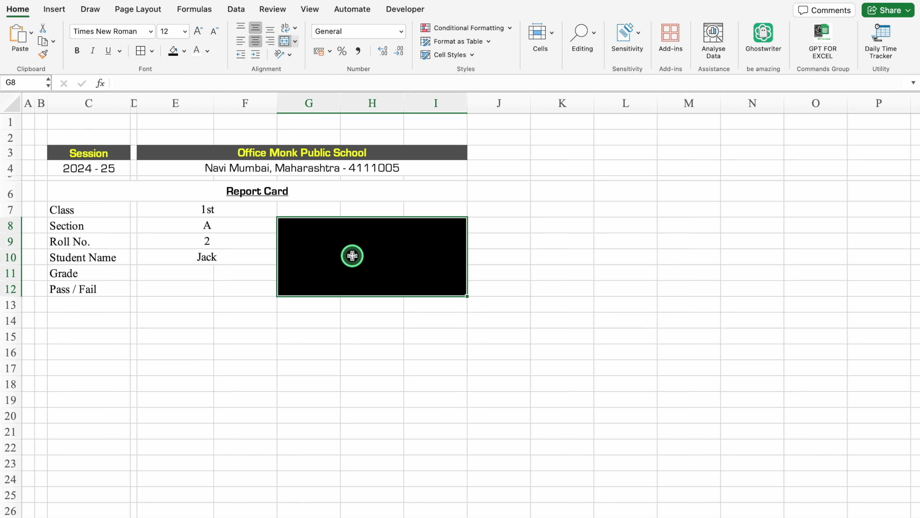
Start a VLOOKUP formula in the black merged block G8 with the Student Name cell E10 as the lookup value
{"action": "type", "text": "="}
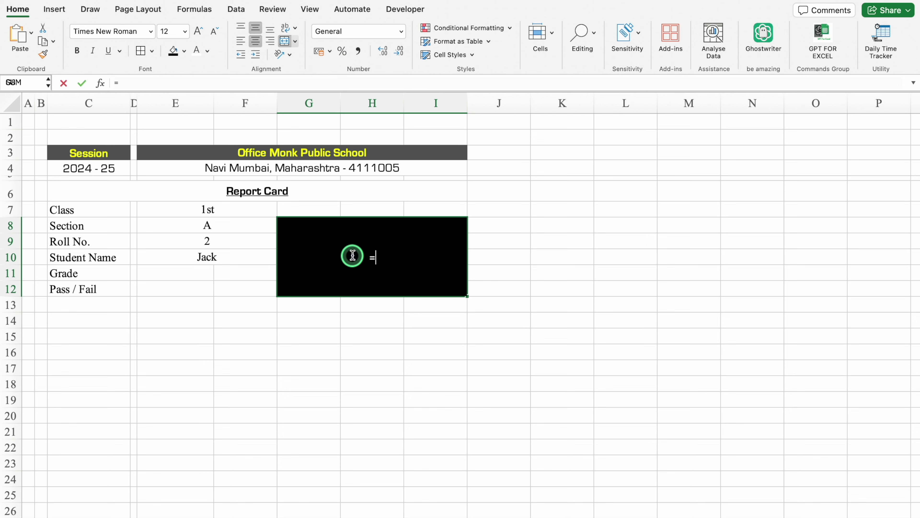
{"action": "type", "text": "vloo"}
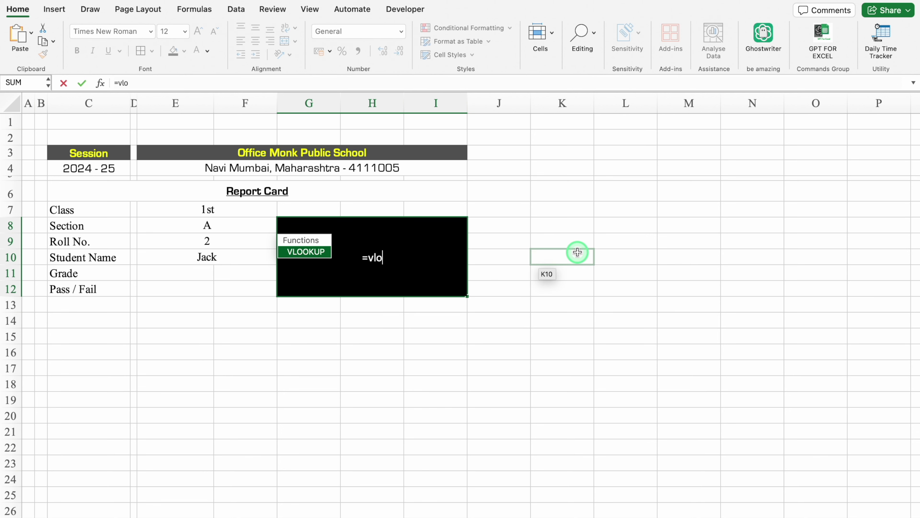
{"action": "double_click", "coordinate": [323, 254]}
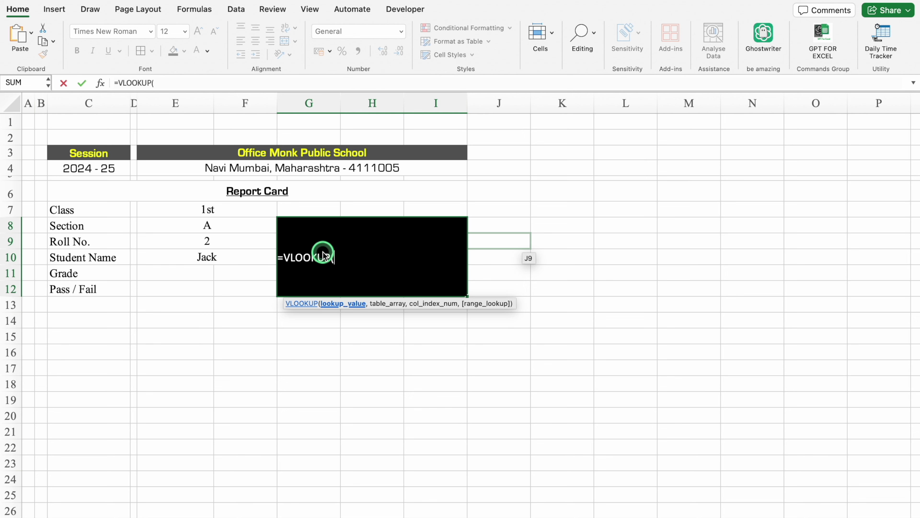
{"action": "left_click", "coordinate": [203, 257]}
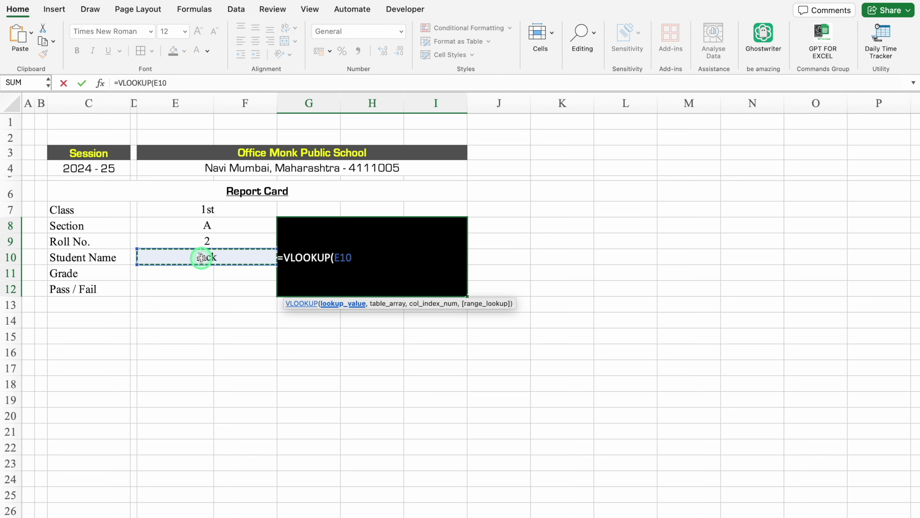
{"action": "type", "text": ","}
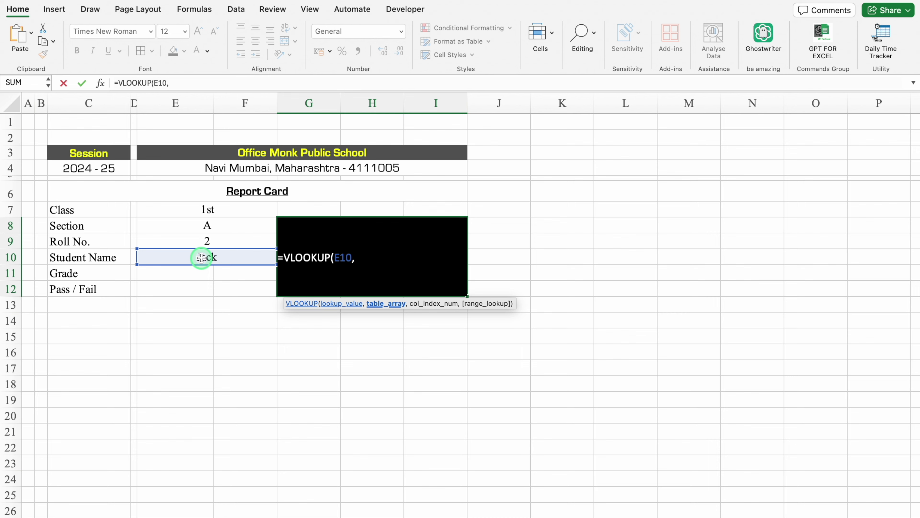
Complete the VLOOKUP arguments with the absolute table range Data!$G:$H, column index 2 and exact match 0
{"action": "left_click", "coordinate": [72, 515]}
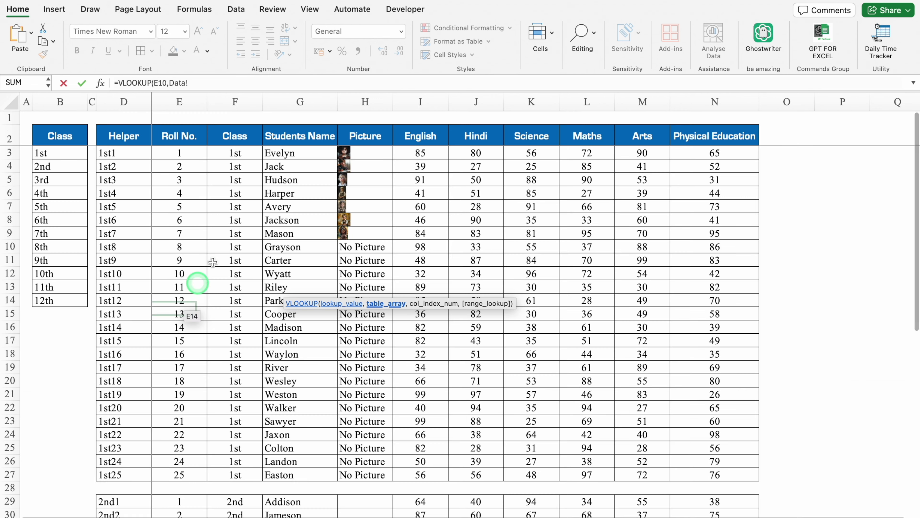
{"action": "left_click", "coordinate": [328, 102]}
{"action": "left_click_drag", "start_coordinate": [331, 101], "coordinate": [344, 103]}
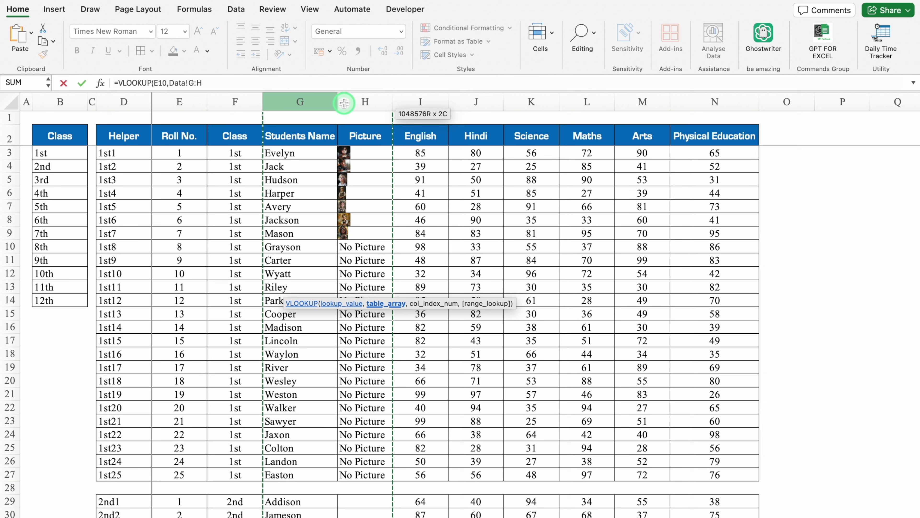
{"action": "key", "text": "F4"}
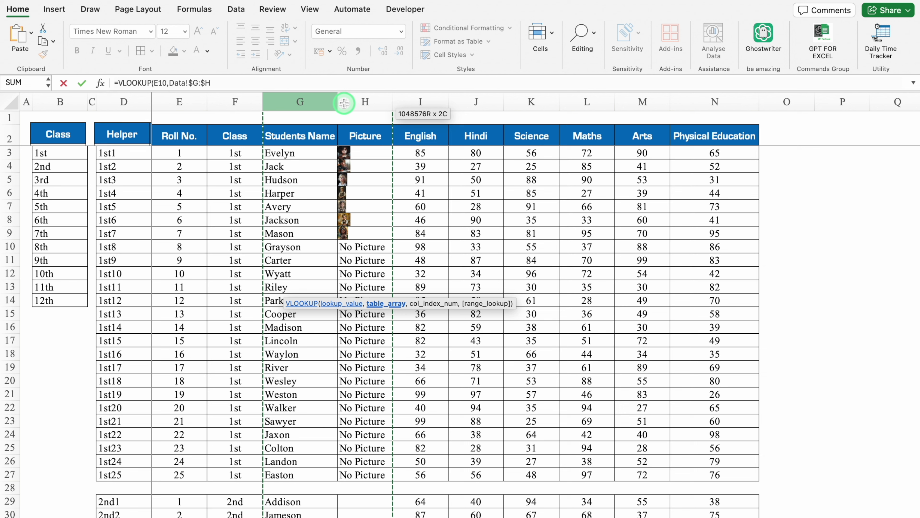
{"action": "type", "text": ",2"}
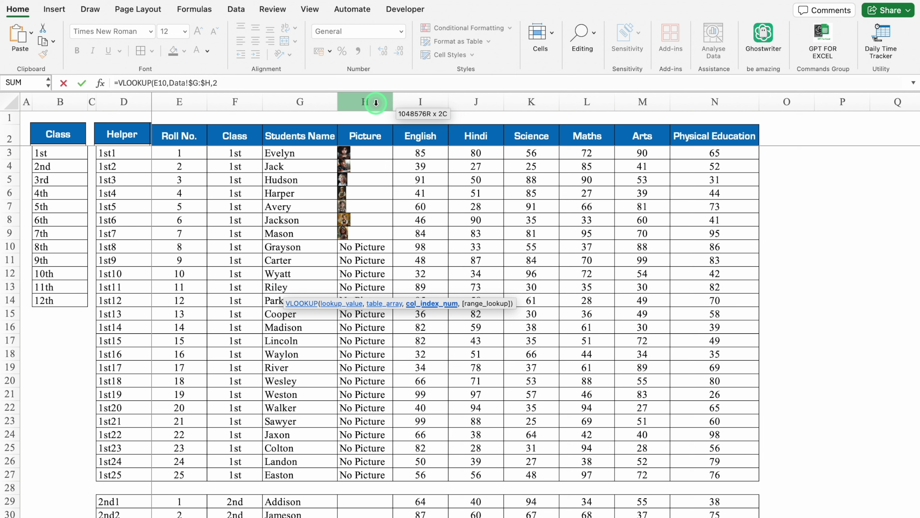
{"action": "type", "text": ",0"}
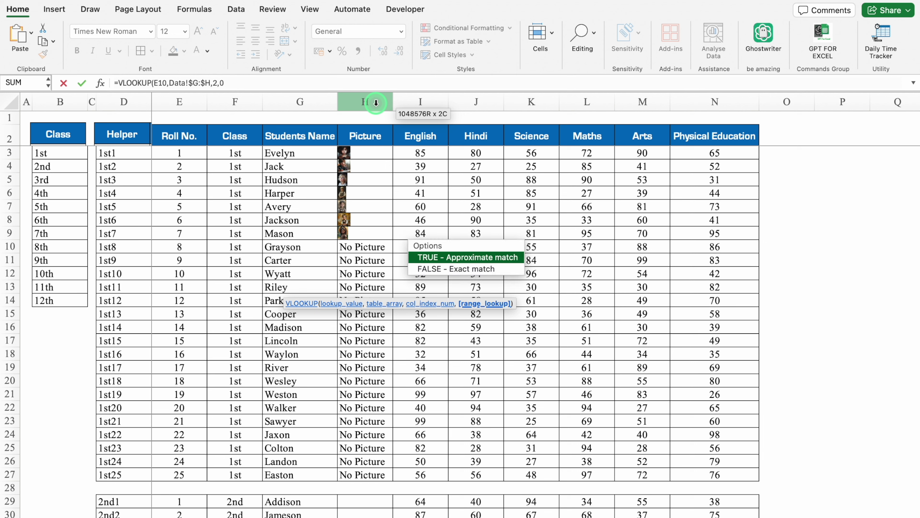
{"action": "type", "text": ")"}
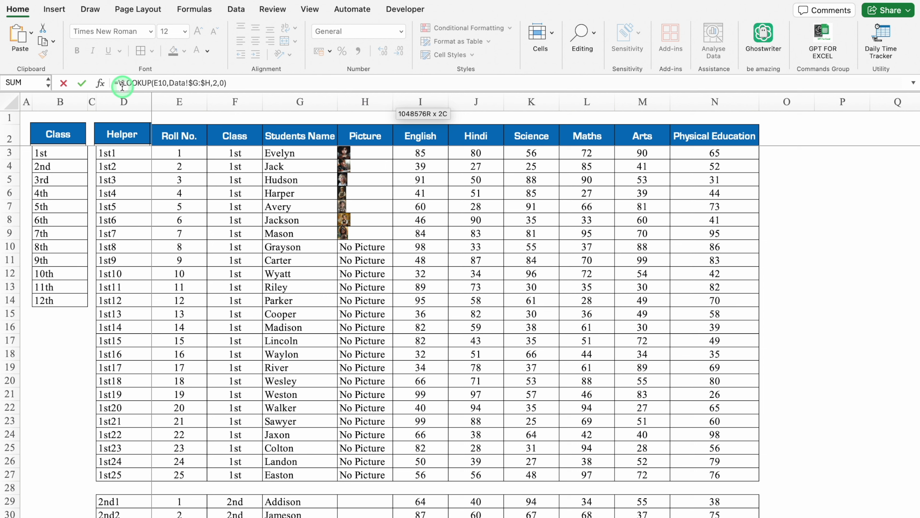
Wrap the VLOOKUP formula in G8 in an IFERROR that returns an empty string on error, and confirm it
{"action": "left_click", "coordinate": [165, 123]}
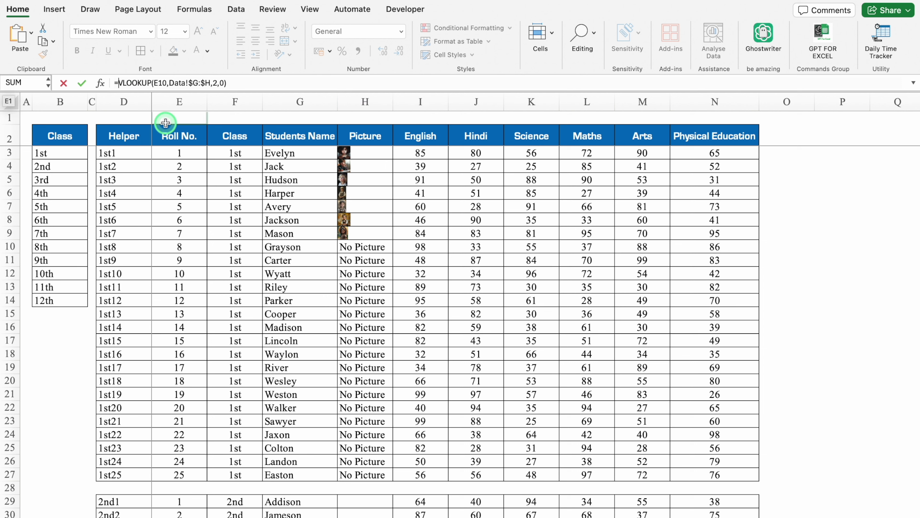
{"action": "type", "text": "IFERROR("}
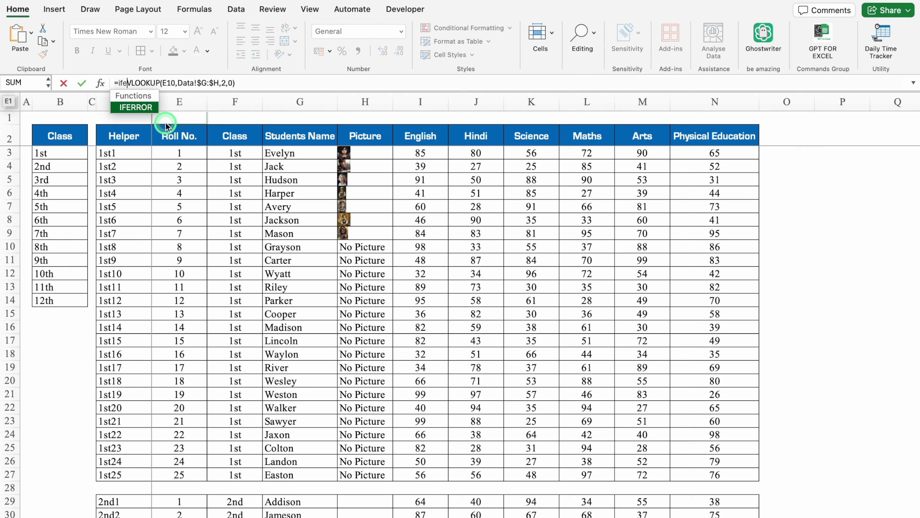
{"action": "key", "text": "End"}
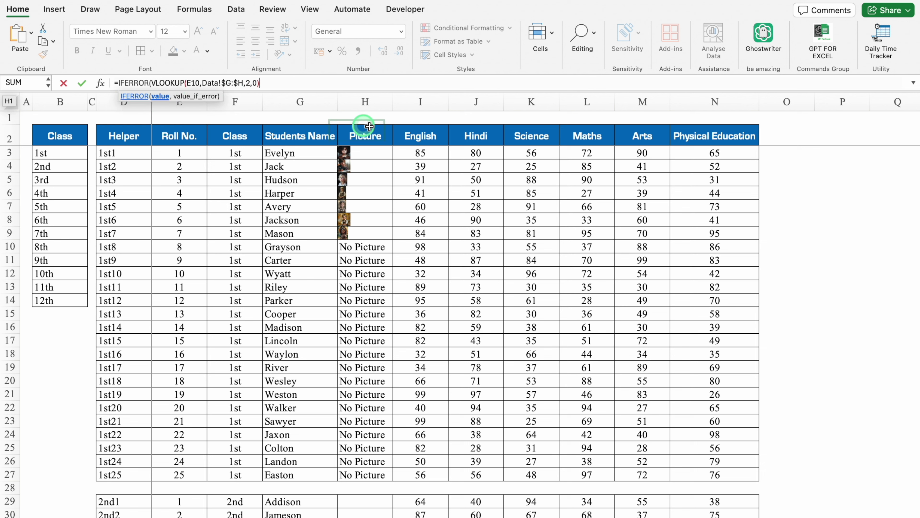
{"action": "type", "text": ","}
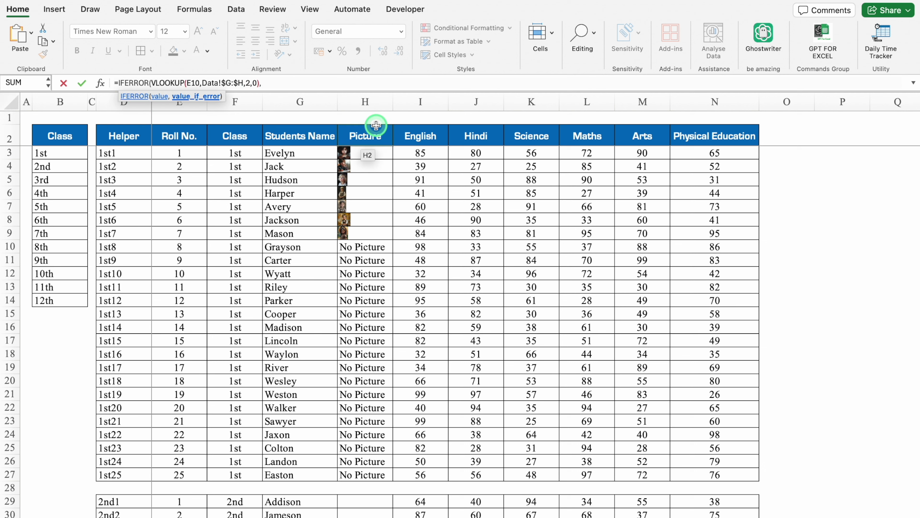
{"action": "type", "text": "\"\")"}
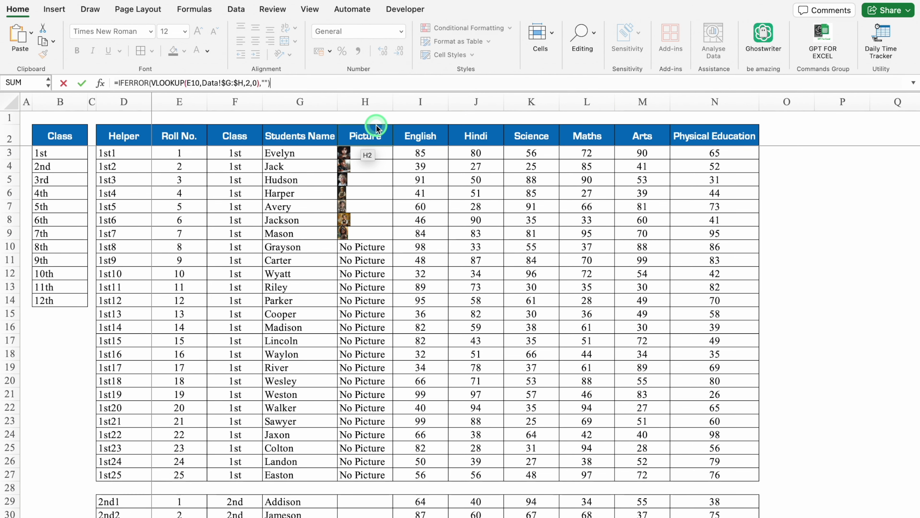
{"action": "key", "text": "Return"}
{"action": "key", "text": "Up"}
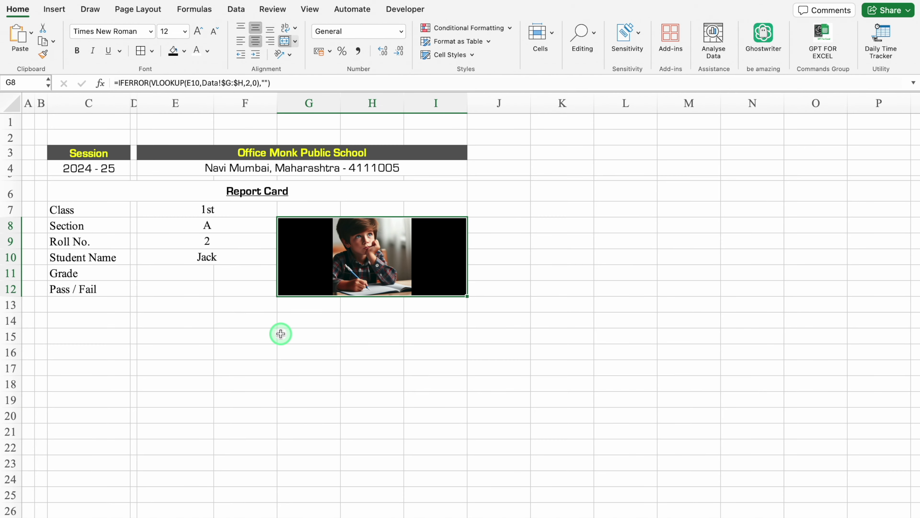
Test the name and picture lookup by choosing roll numbers 1, 5 and 2 in turn in the Roll No. drop-down
{"action": "left_click", "coordinate": [207, 241]}
{"action": "left_click", "coordinate": [281, 243]}
{"action": "left_click", "coordinate": [150, 261]}
{"action": "left_click", "coordinate": [282, 243]}
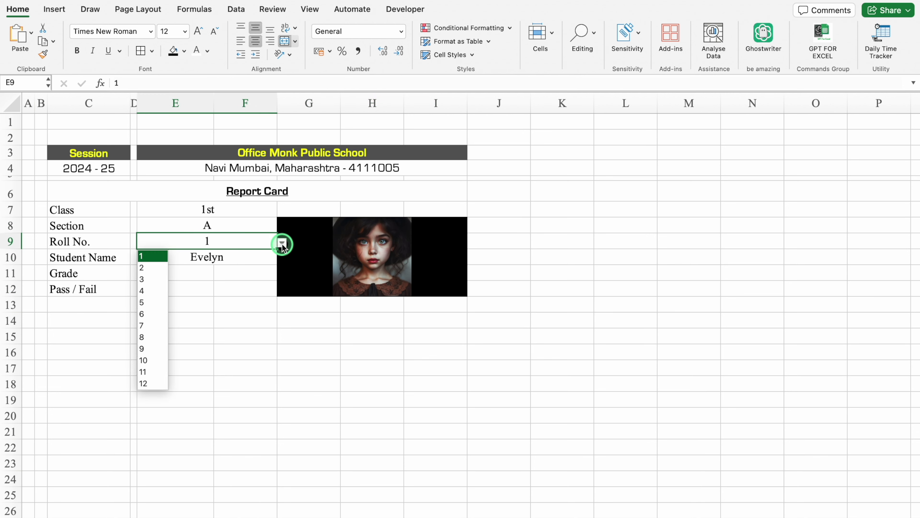
{"action": "left_click", "coordinate": [152, 302]}
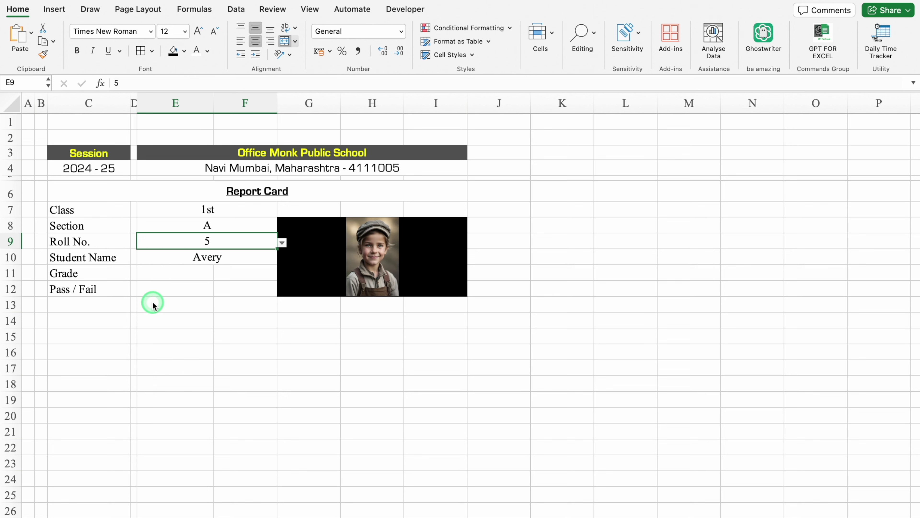
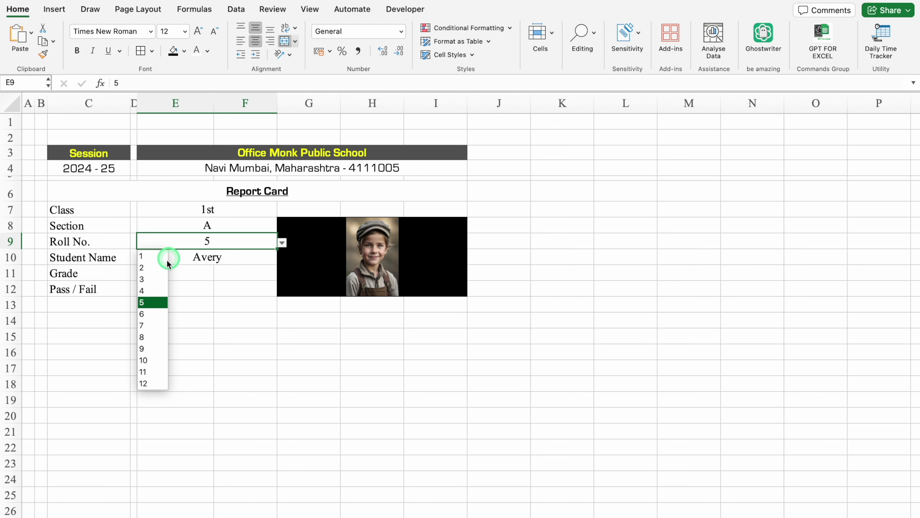
{"action": "left_click", "coordinate": [154, 267]}
Merge and centre columns E and F separately in the Grade row 11 and the Pass / Fail row 12
{"action": "left_click", "coordinate": [157, 274]}
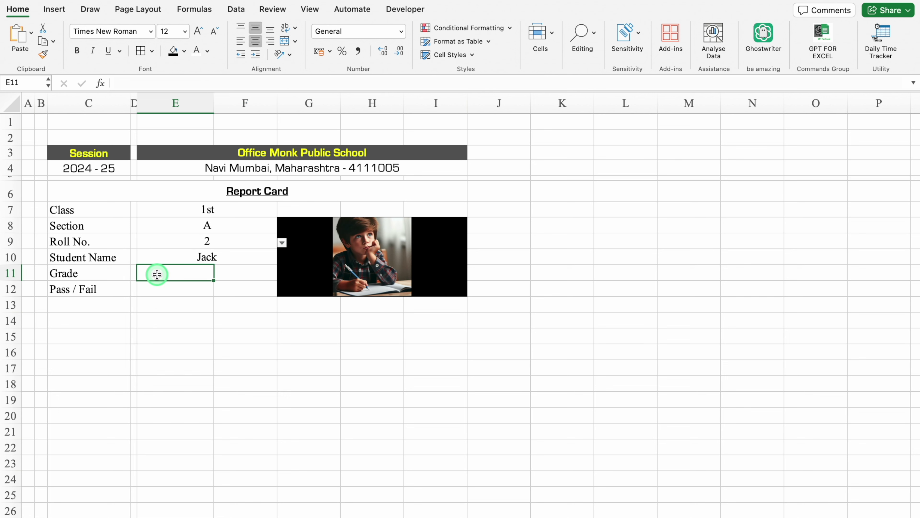
{"action": "left_click_drag", "start_coordinate": [218, 271], "coordinate": [237, 273]}
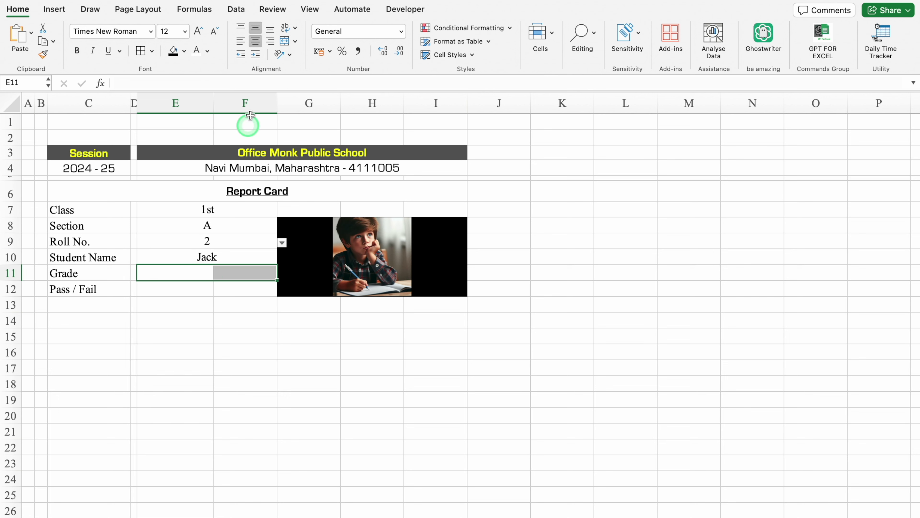
{"action": "left_click", "coordinate": [284, 41]}
{"action": "left_click_drag", "start_coordinate": [177, 294], "coordinate": [233, 292]}
{"action": "left_click", "coordinate": [286, 42]}
Apply a light grey fill to the session year cell C4 and the merged school address cell E4
{"action": "left_click", "coordinate": [109, 168]}
{"action": "left_click", "coordinate": [184, 50]}
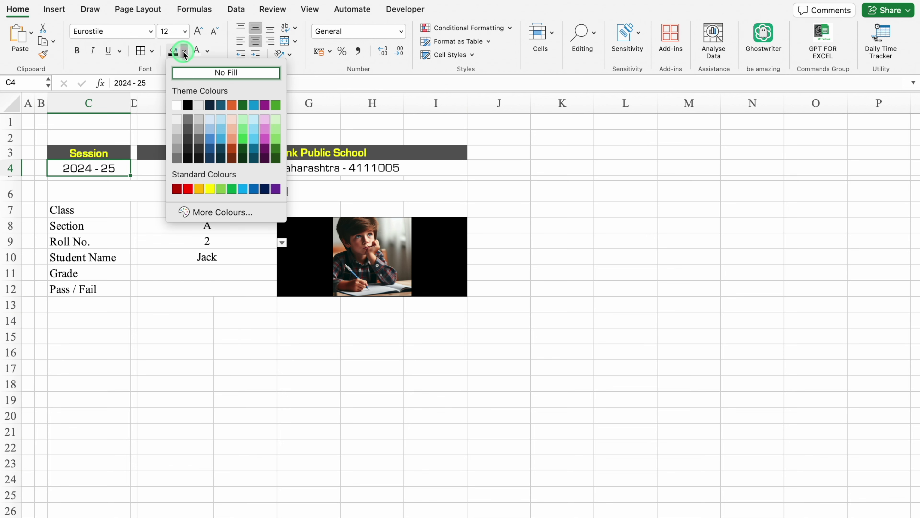
{"action": "left_click", "coordinate": [177, 129]}
{"action": "left_click", "coordinate": [191, 165]}
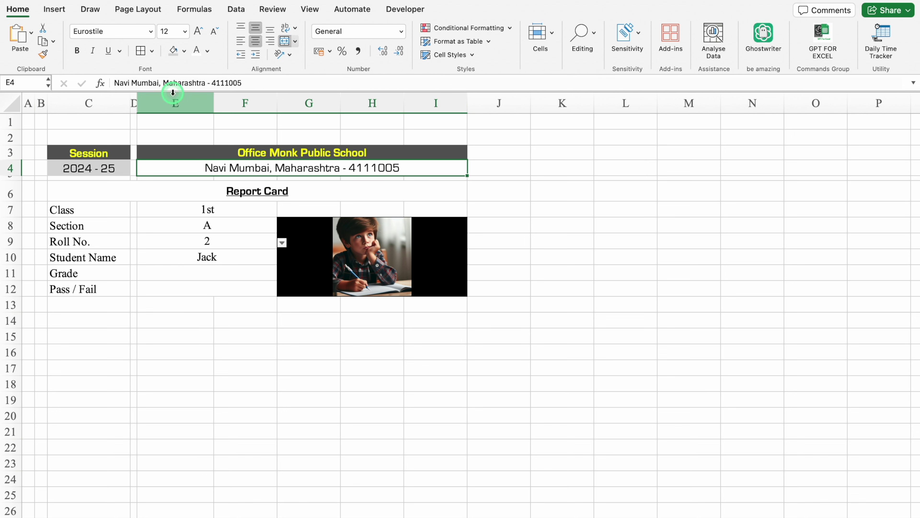
{"action": "left_click", "coordinate": [174, 53]}
{"action": "left_click", "coordinate": [245, 367]}
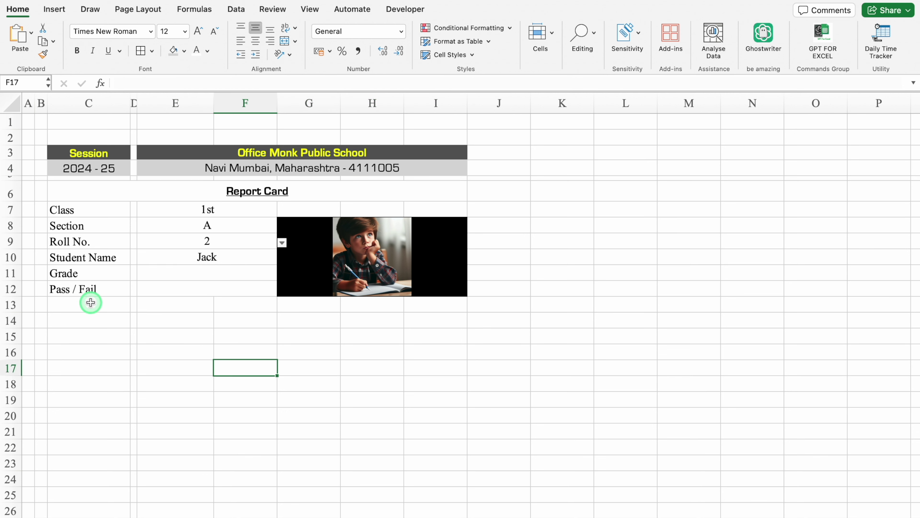
Shrink row 13 to a thin spacer row and enter the heading SUBJECTS in C14
{"action": "left_click", "coordinate": [78, 322]}
{"action": "left_click_drag", "start_coordinate": [13, 312], "coordinate": [14, 300]}
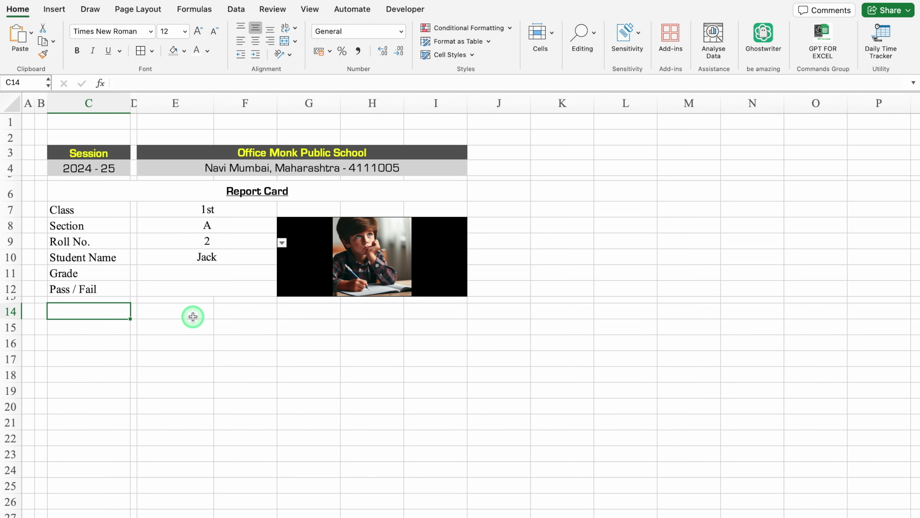
{"action": "type", "text": "SUBJECTS"}
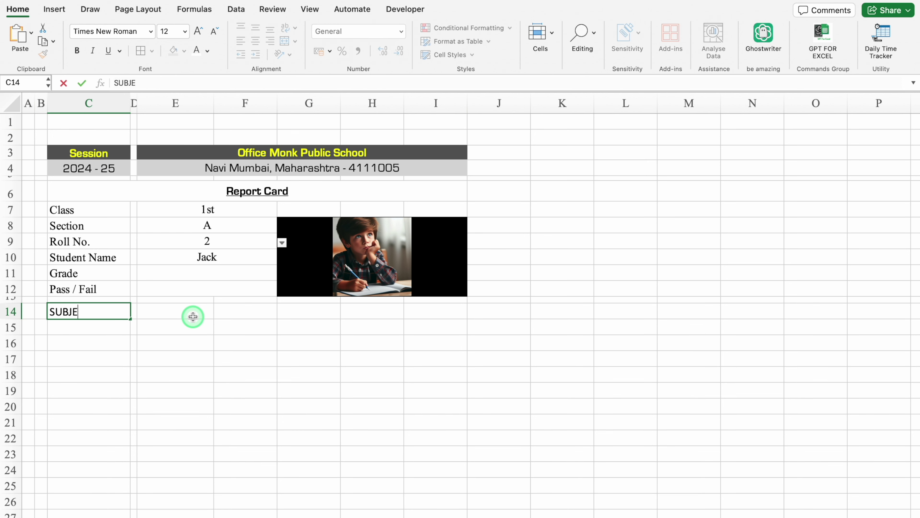
Enter the headings Total Marks, Pass Marks, Actual Marks and % in E14:H14, and widen column G to fit Actual Marks
{"action": "left_click", "coordinate": [192, 317]}
{"action": "type", "text": "otal "}
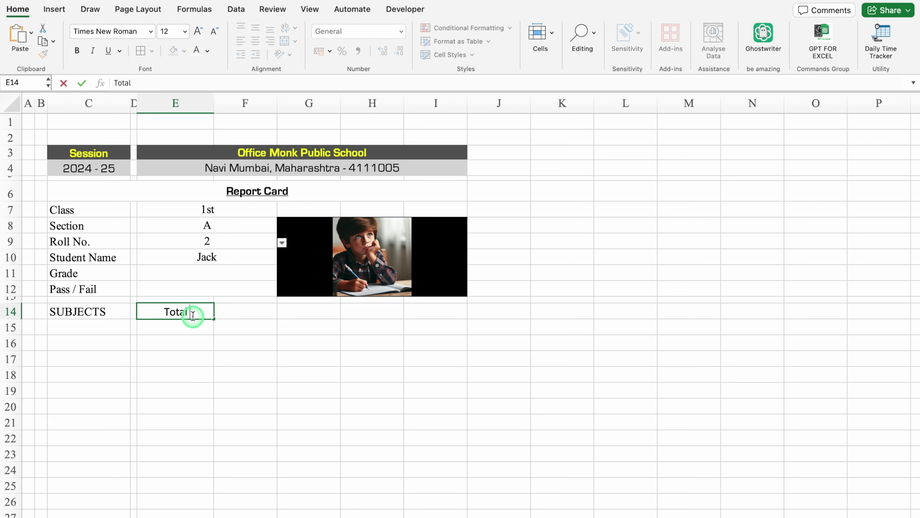
{"action": "type", "text": "Marks"}
{"action": "key", "text": "Tab"}
{"action": "type", "text": "Pass Marks"}
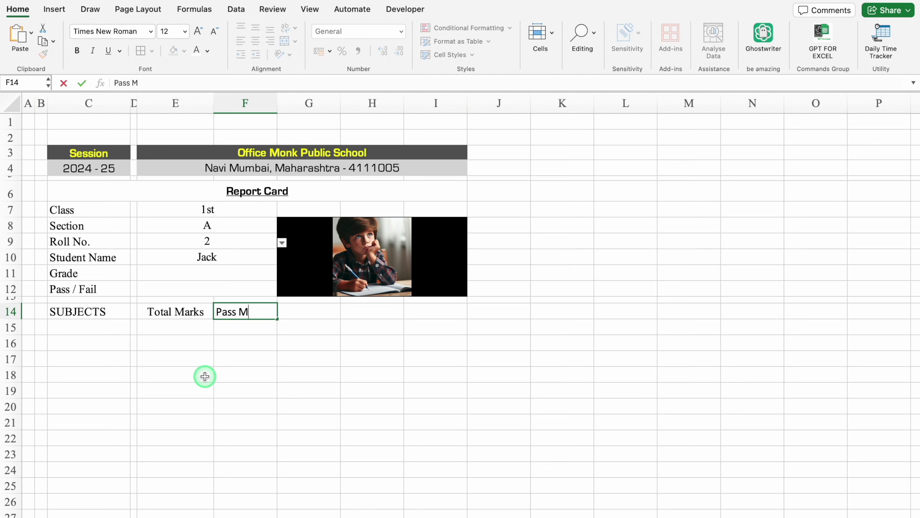
{"action": "key", "text": "Tab"}
{"action": "type", "text": "Actual Marks"}
{"action": "key", "text": "Tab"}
{"action": "left_click_drag", "start_coordinate": [340, 103], "coordinate": [347, 103]}
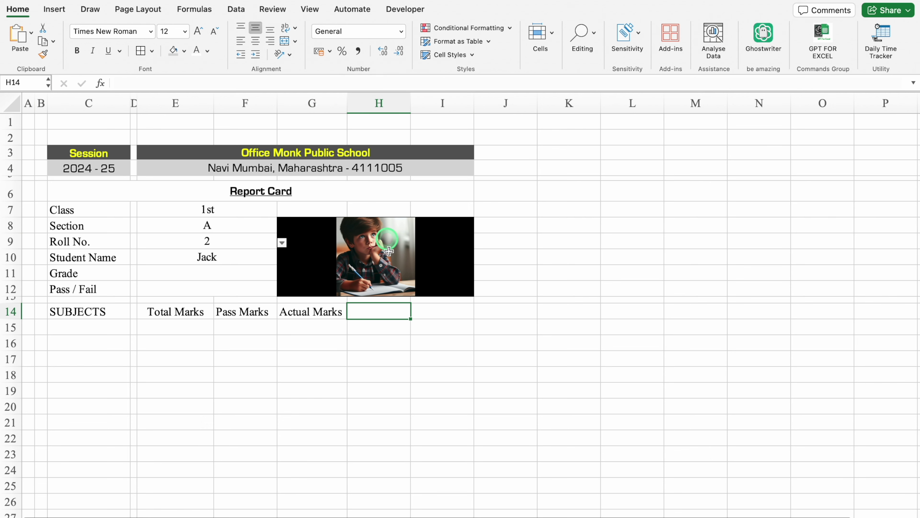
{"action": "key", "text": "Tab"}
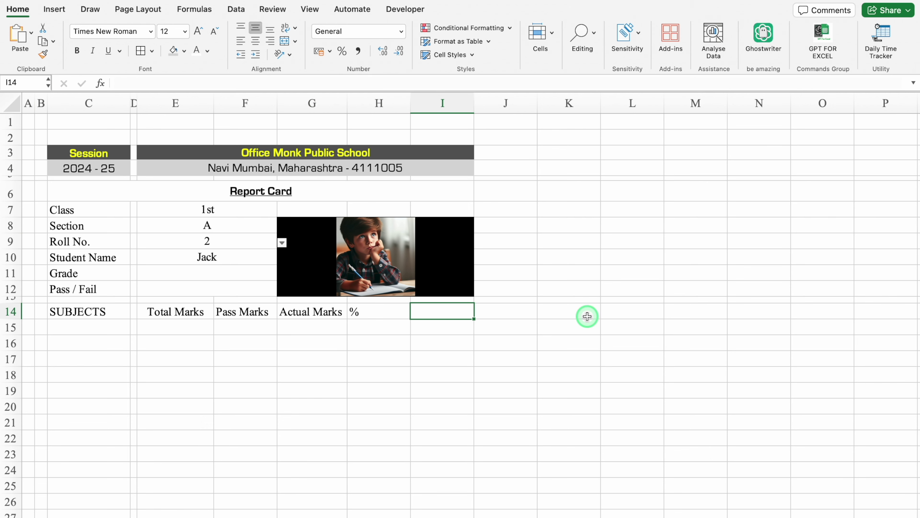
Enter the heading "Pass / Fail" in cell I14 and centre the contents of header row 14
{"action": "type", "text": "Pass /"}
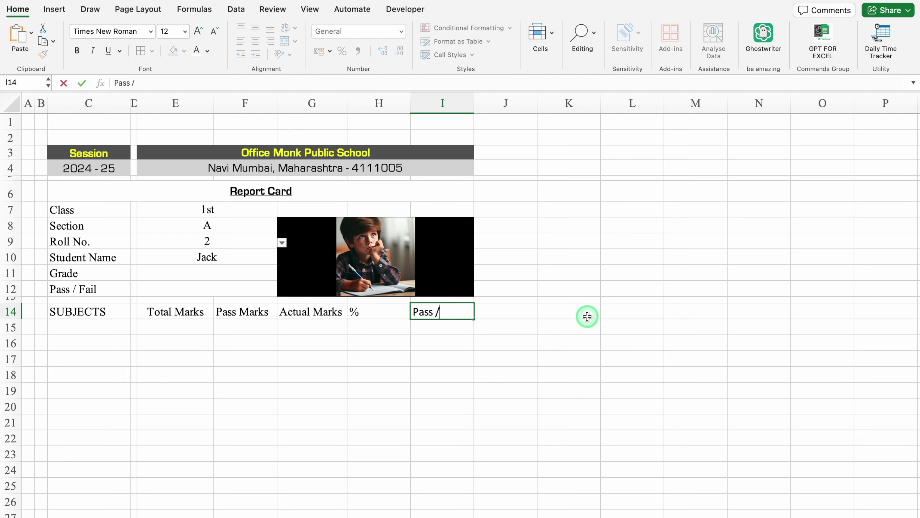
{"action": "type", "text": " Fail"}
{"action": "left_click", "coordinate": [586, 316]}
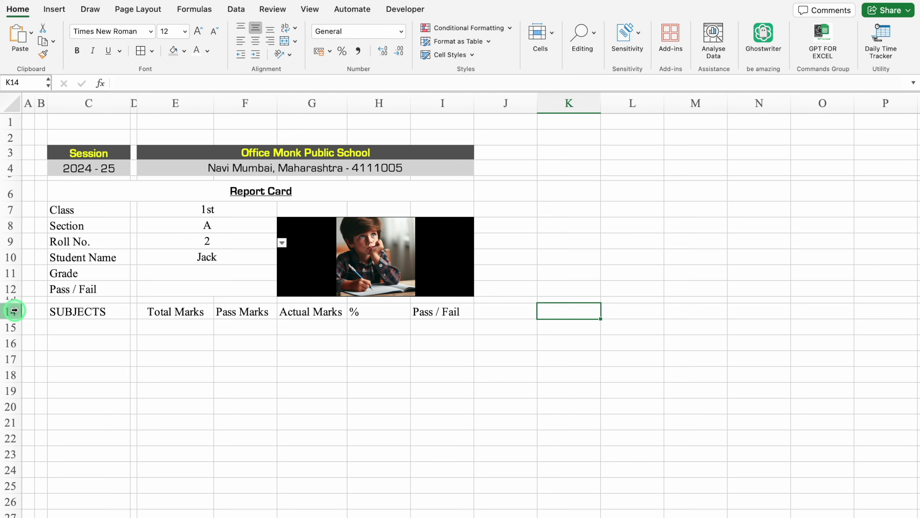
{"action": "left_click", "coordinate": [10, 311]}
{"action": "left_click", "coordinate": [255, 41]}
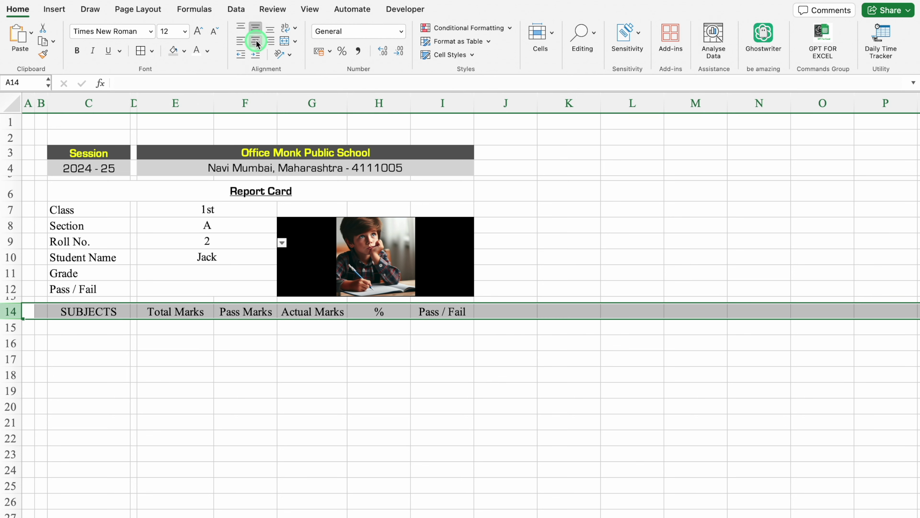
Format the SUBJECTS heading in C14 with a dark grey fill and yellow text
{"action": "left_click", "coordinate": [89, 311]}
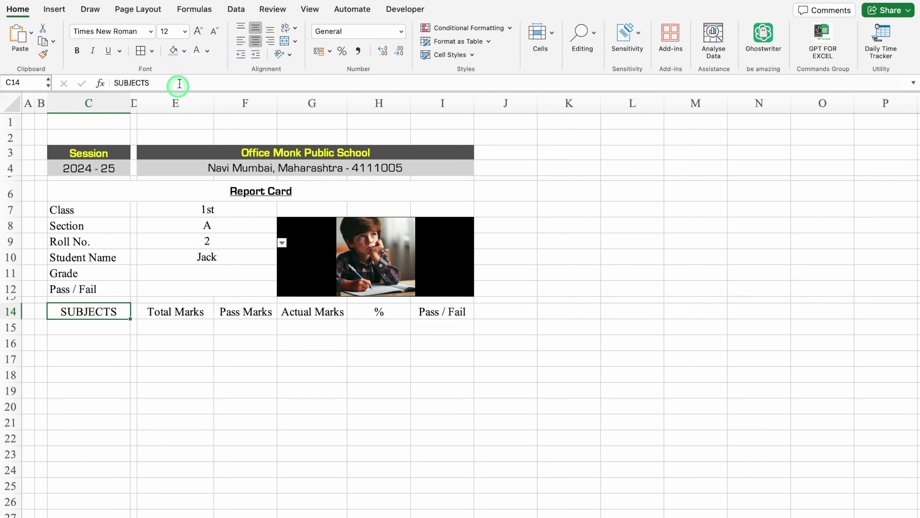
{"action": "left_click", "coordinate": [184, 51]}
{"action": "left_click", "coordinate": [186, 134]}
{"action": "left_click", "coordinate": [207, 51]}
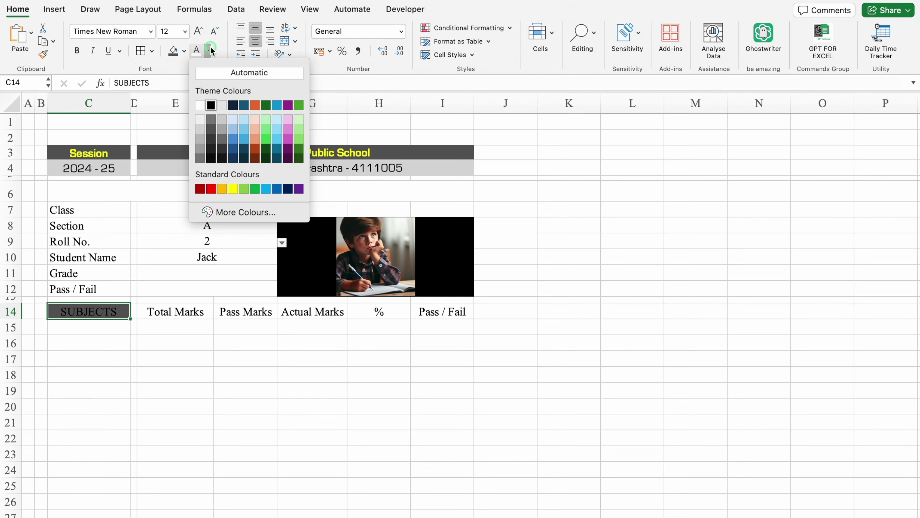
{"action": "left_click", "coordinate": [233, 188]}
{"action": "left_click", "coordinate": [176, 359]}
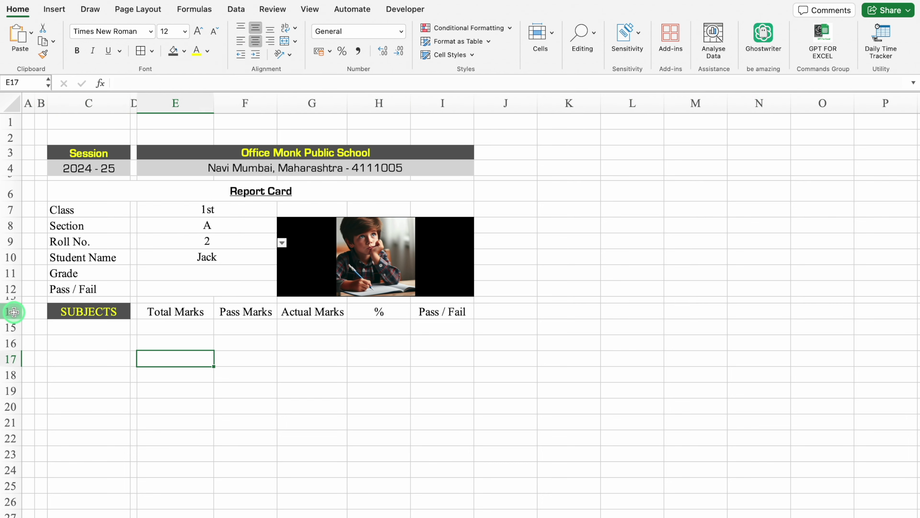
Set row 14 to the Eurostile font and widen the marks columns to fit their headings
{"action": "left_click", "coordinate": [10, 311]}
{"action": "left_click", "coordinate": [151, 32]}
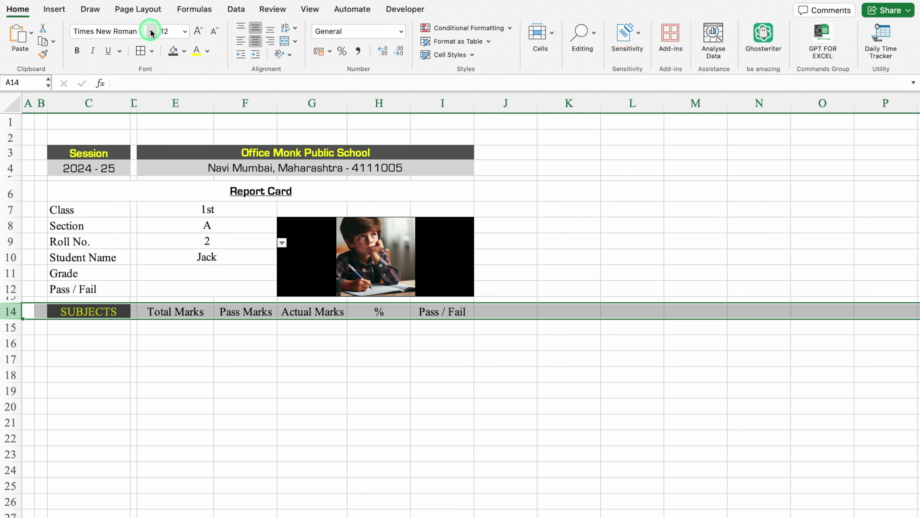
{"action": "left_click", "coordinate": [129, 140]}
{"action": "left_click", "coordinate": [330, 177]}
{"action": "left_click", "coordinate": [262, 98]}
{"action": "left_click_drag", "start_coordinate": [263, 98], "coordinate": [352, 104]}
Add borders around headings E14:I14 and fill Total Marks through % with yellow
{"action": "left_click_drag", "start_coordinate": [173, 311], "coordinate": [467, 311]}
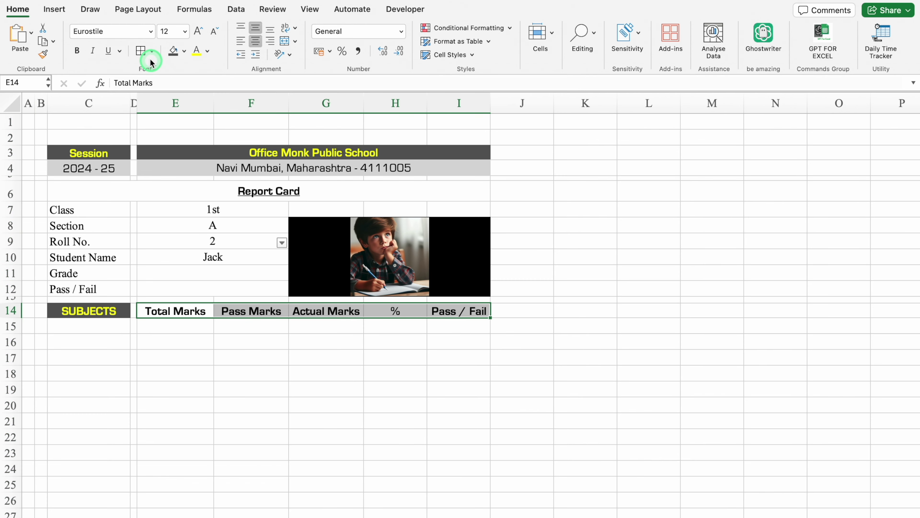
{"action": "left_click", "coordinate": [95, 311]}
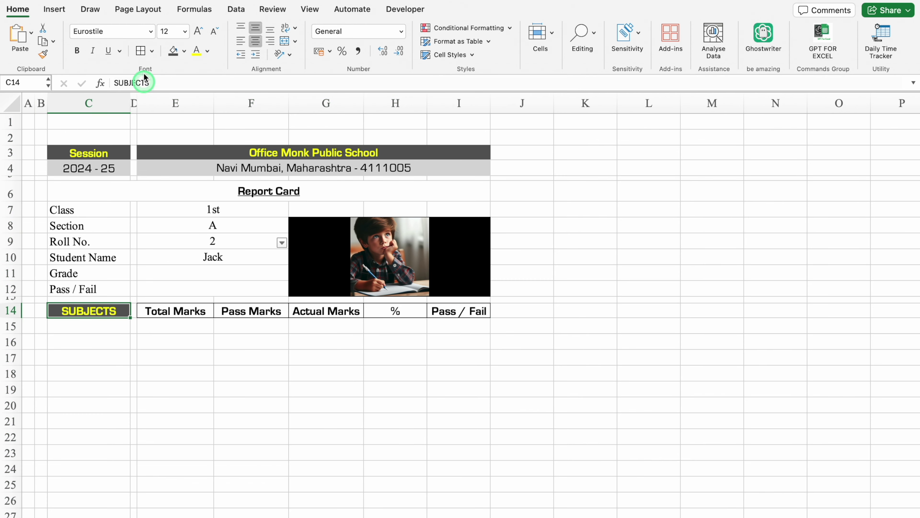
{"action": "left_click_drag", "start_coordinate": [176, 311], "coordinate": [379, 311]}
{"action": "left_click", "coordinate": [185, 51]}
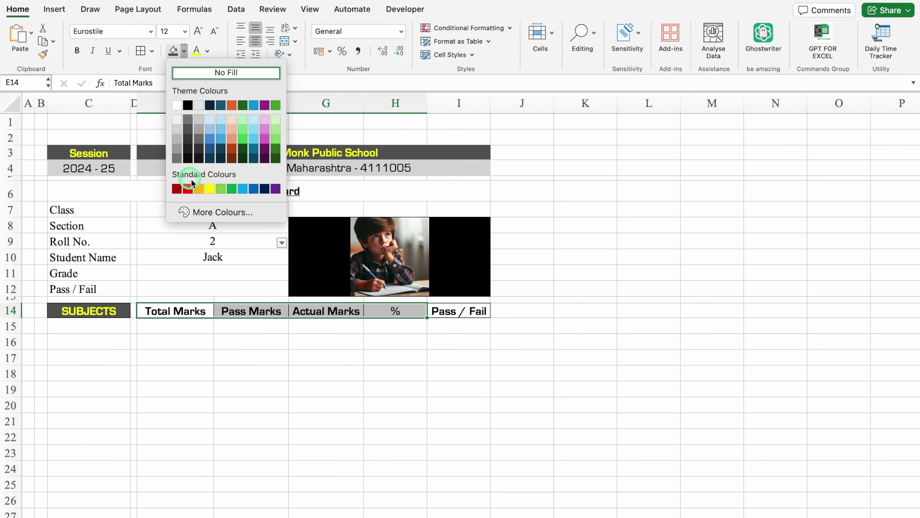
{"action": "left_click", "coordinate": [211, 189]}
Format the Pass / Fail heading in I14 with a dark grey fill and yellow text
{"action": "left_click", "coordinate": [452, 311]}
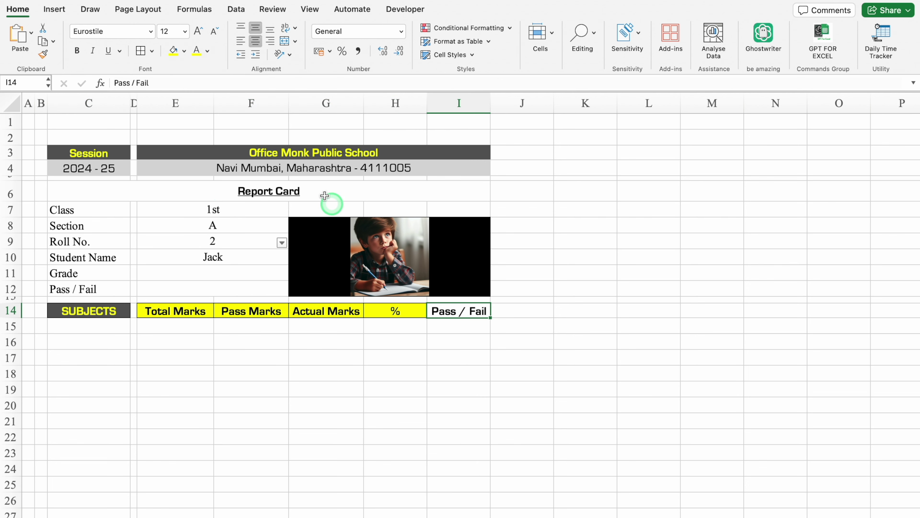
{"action": "left_click", "coordinate": [185, 51]}
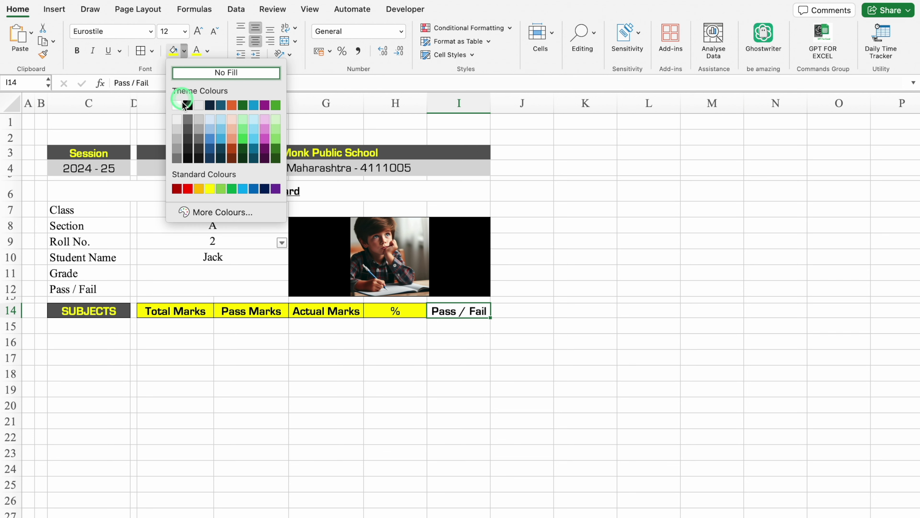
{"action": "left_click", "coordinate": [189, 128]}
{"action": "left_click", "coordinate": [196, 51]}
{"action": "left_click", "coordinate": [308, 372]}
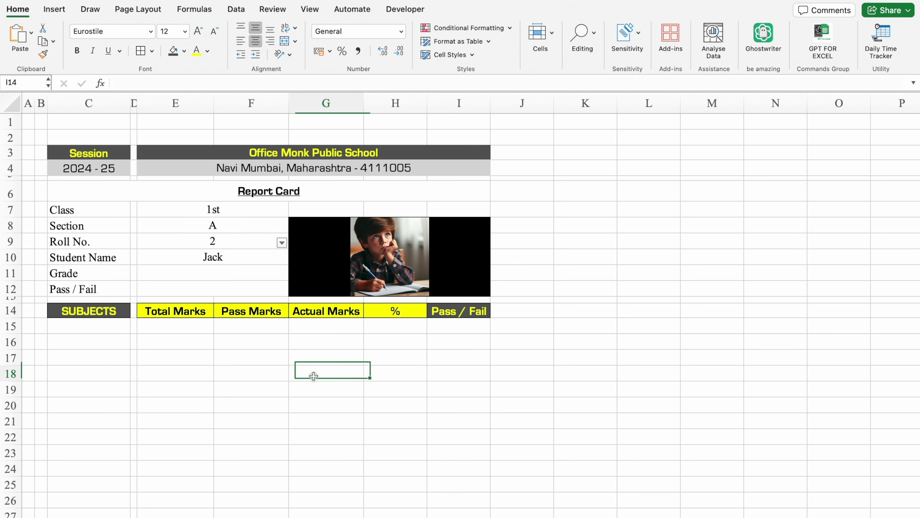
Reduce row 15 to a thin spacer row below the table headings
{"action": "left_click", "coordinate": [14, 328]}
{"action": "left_click_drag", "start_coordinate": [14, 333], "coordinate": [14, 322]}
{"action": "left_click", "coordinate": [88, 331]}
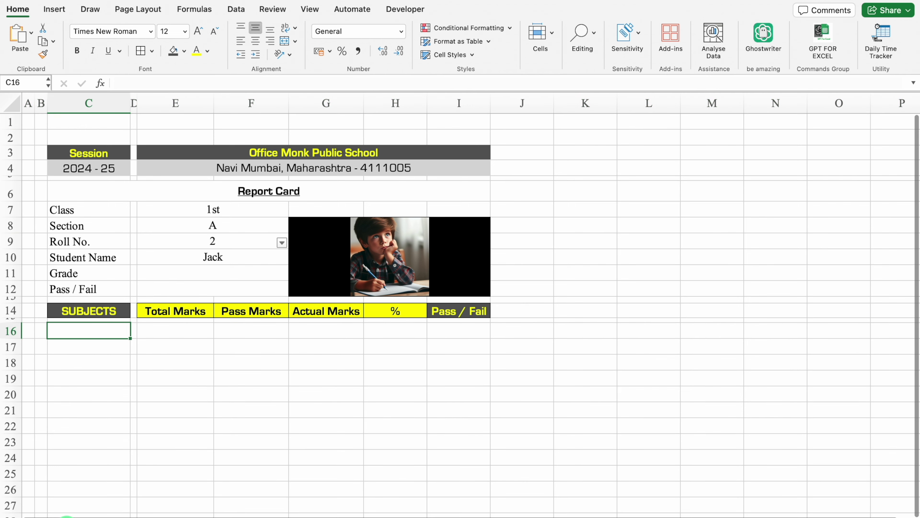
Copy the subject headings English through Physical Education, I2:N2, from the student data sheet and return to the report card
{"action": "left_click", "coordinate": [67, 515]}
{"action": "left_click_drag", "start_coordinate": [425, 137], "coordinate": [685, 141]}
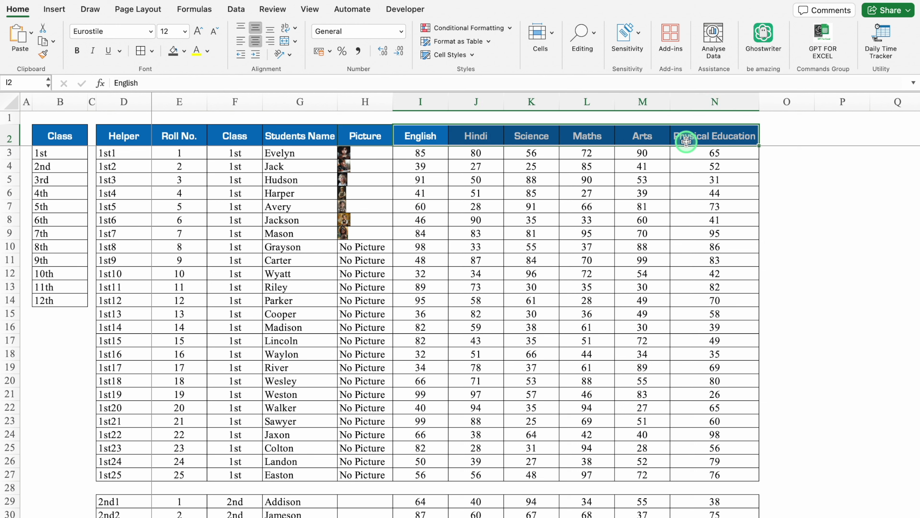
{"action": "key", "text": "super+c"}
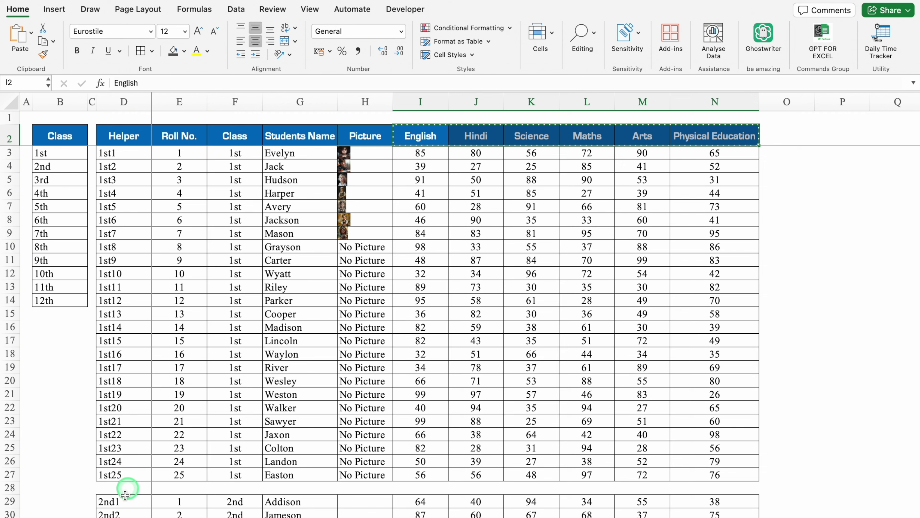
{"action": "key", "text": "ctrl+Page_Down"}
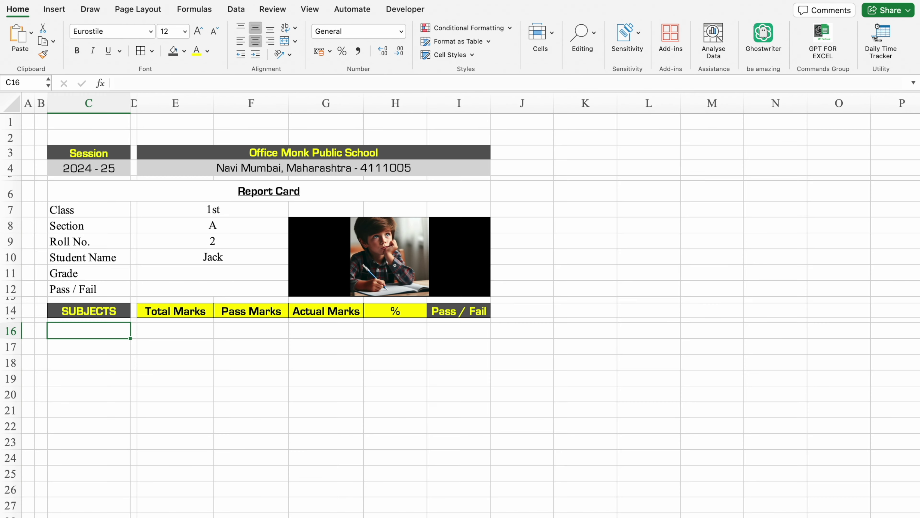
Paste the copied subjects down from C16 as transposed values
{"action": "right_click", "coordinate": [97, 331]}
{"action": "mouse_move", "coordinate": [170, 278]}
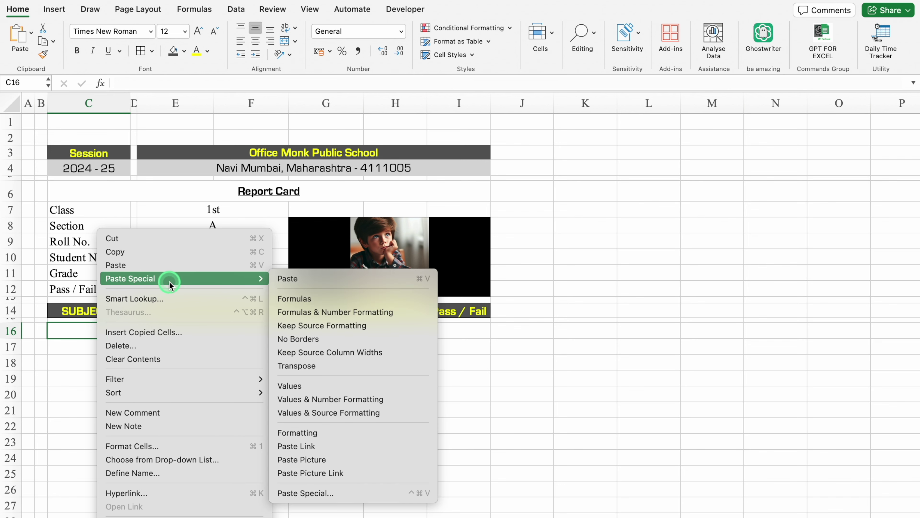
{"action": "left_click", "coordinate": [304, 493]}
{"action": "left_click_drag", "start_coordinate": [392, 304], "coordinate": [433, 170]}
{"action": "left_click", "coordinate": [250, 232]}
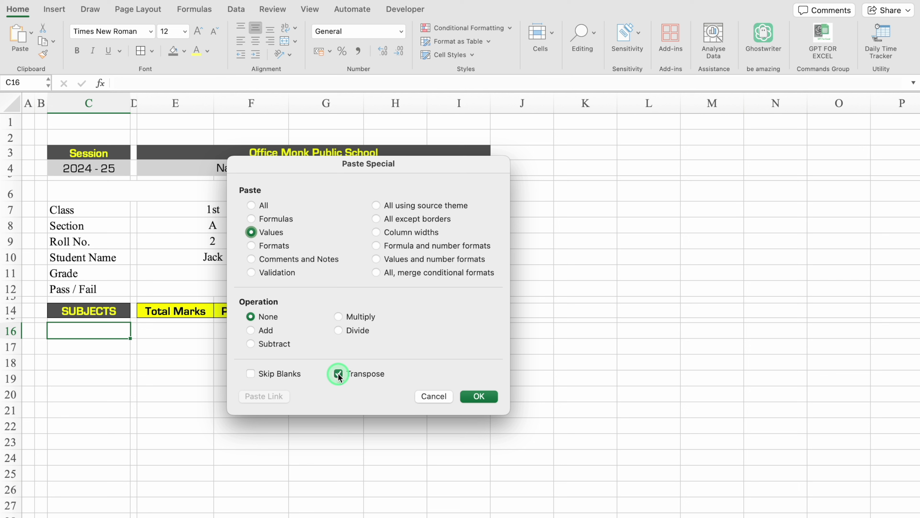
{"action": "left_click", "coordinate": [478, 395]}
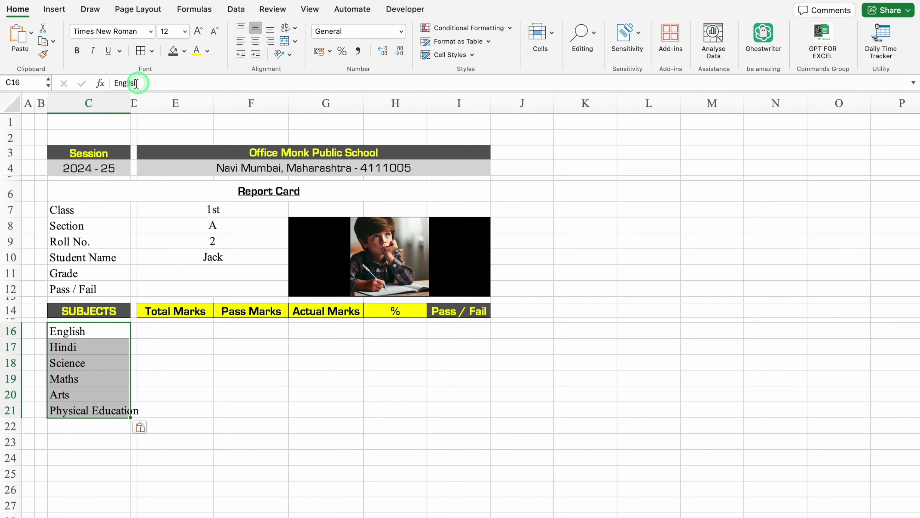
Widen column C to fit the subject names and add all borders to E16:I21 and C16:C21
{"action": "left_click_drag", "start_coordinate": [129, 99], "coordinate": [143, 99]}
{"action": "left_click_drag", "start_coordinate": [203, 331], "coordinate": [473, 411]}
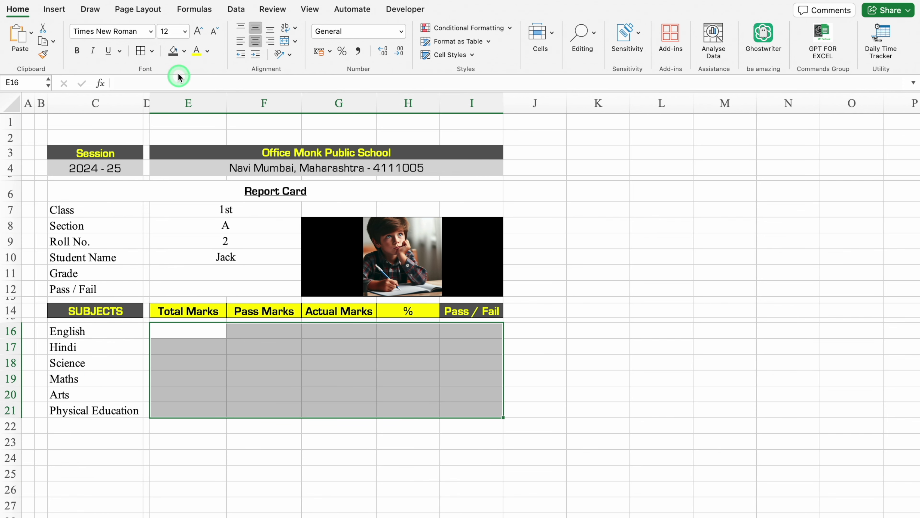
{"action": "left_click", "coordinate": [141, 51]}
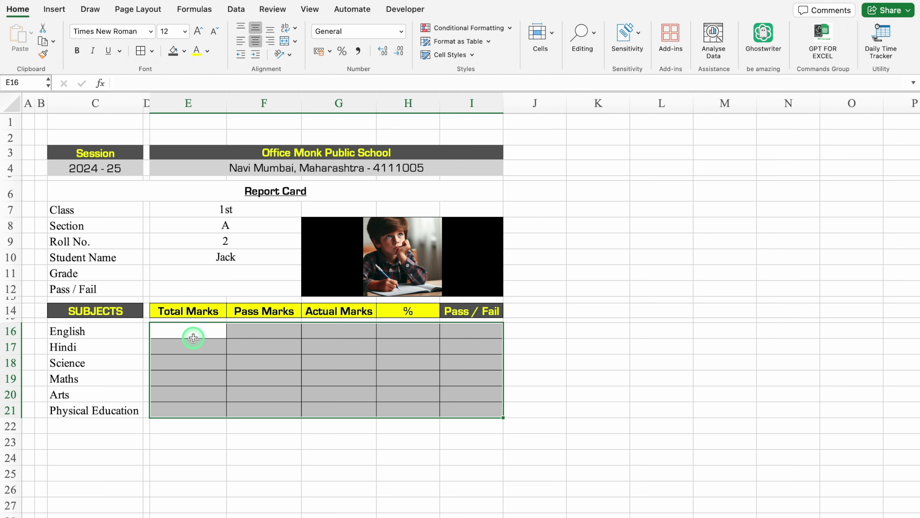
{"action": "left_click_drag", "start_coordinate": [127, 328], "coordinate": [124, 404]}
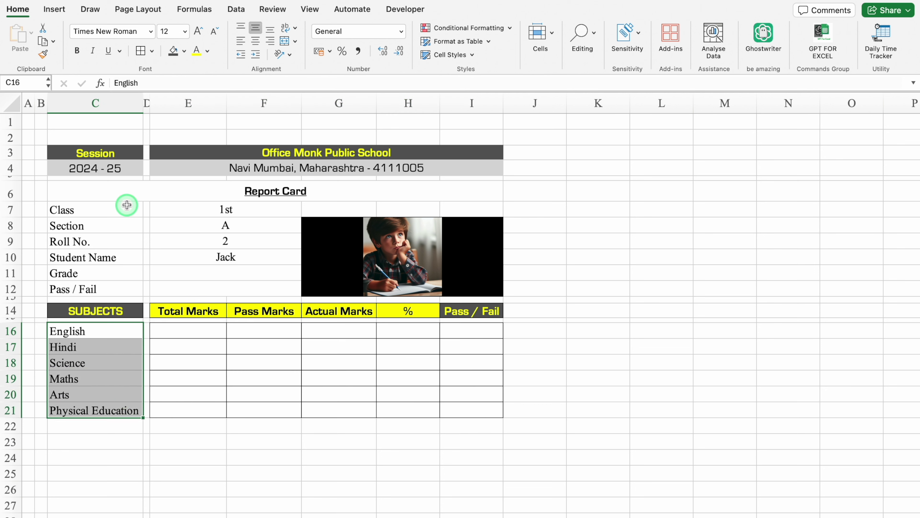
Fill the English row, C16 and E16:I16, with light grey
{"action": "left_click", "coordinate": [116, 331]}
{"action": "left_click", "coordinate": [185, 51]}
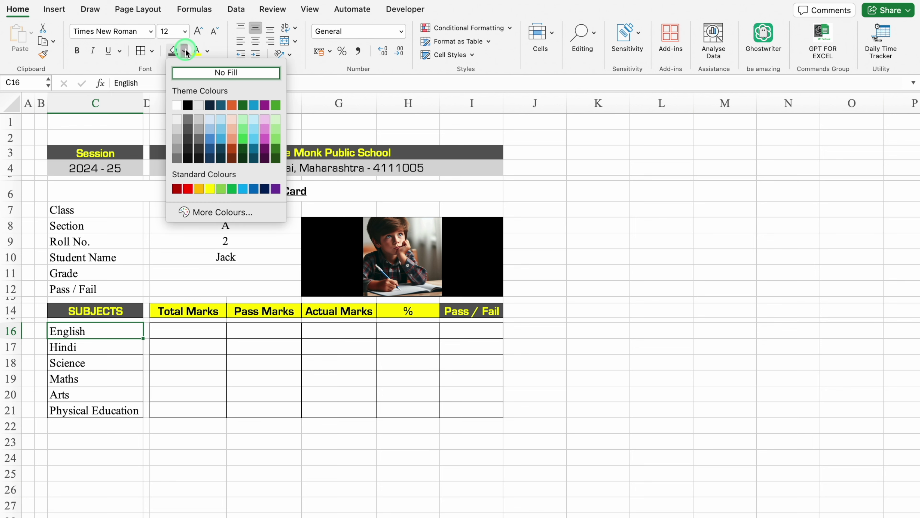
{"action": "left_click", "coordinate": [177, 121]}
{"action": "left_click_drag", "start_coordinate": [156, 329], "coordinate": [471, 331]}
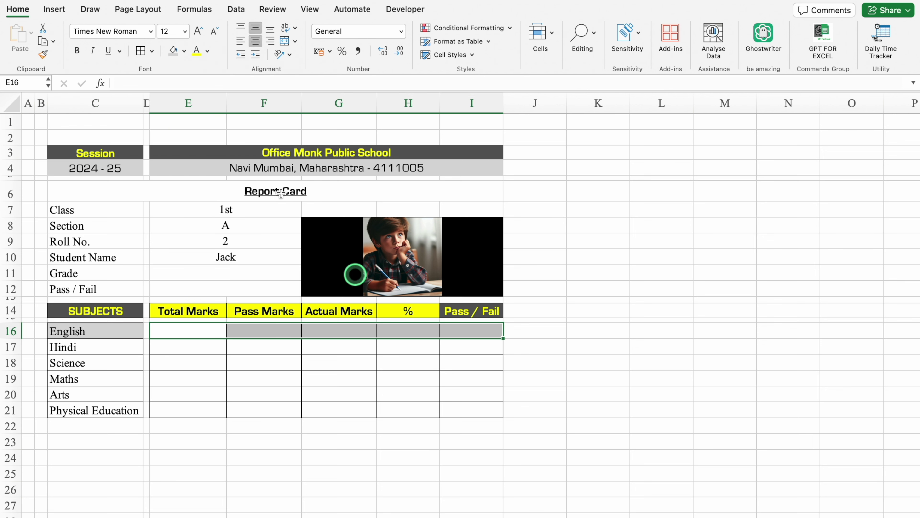
{"action": "left_click", "coordinate": [175, 48]}
Repeat the light grey fill on the Science and Arts rows, leaving out spacer column D
{"action": "left_click", "coordinate": [78, 363]}
{"action": "left_click_drag", "start_coordinate": [159, 362], "coordinate": [448, 365]}
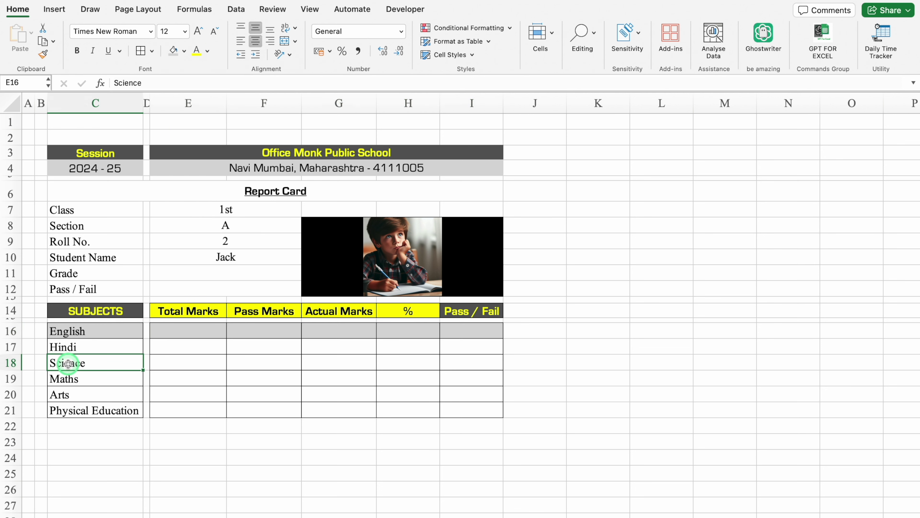
{"action": "key", "text": "super+y"}
{"action": "left_click", "coordinate": [90, 394]}
{"action": "left_click_drag", "start_coordinate": [159, 395], "coordinate": [471, 394]}
{"action": "key", "text": "super+y"}
Fill the Hindi, Maths and Physical Education rows with a paler grey to band the table
{"action": "left_click", "coordinate": [77, 347]}
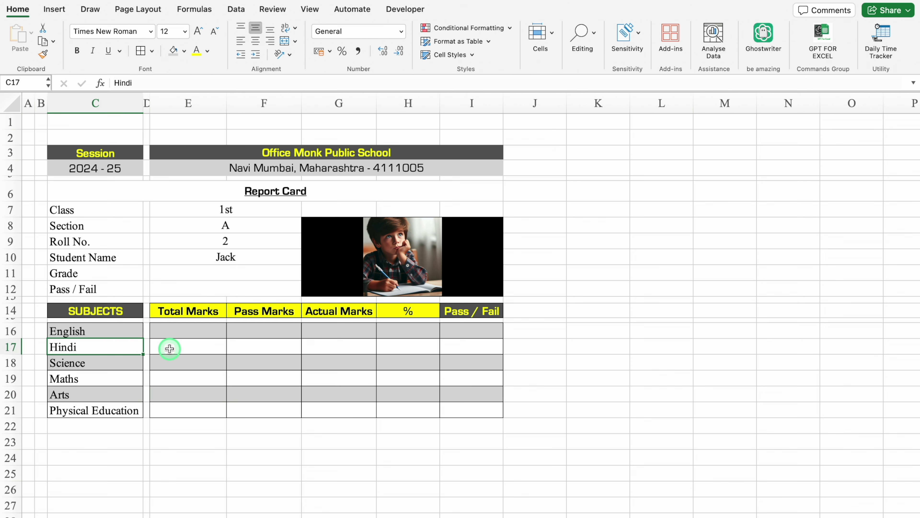
{"action": "left_click", "coordinate": [170, 348], "text": "super"}
{"action": "left_click_drag", "start_coordinate": [170, 348], "coordinate": [471, 348]}
{"action": "left_click", "coordinate": [175, 51]}
{"action": "left_click", "coordinate": [78, 378]}
{"action": "left_click_drag", "start_coordinate": [159, 378], "coordinate": [471, 383]}
{"action": "key", "text": "super+y"}
{"action": "left_click", "coordinate": [78, 410]}
{"action": "left_click_drag", "start_coordinate": [159, 410], "coordinate": [471, 410]}
{"action": "key", "text": "super+y"}
Enter total marks of 100 for English in E16 and copy only the value to E17:E21
{"action": "type", "text": "1"}
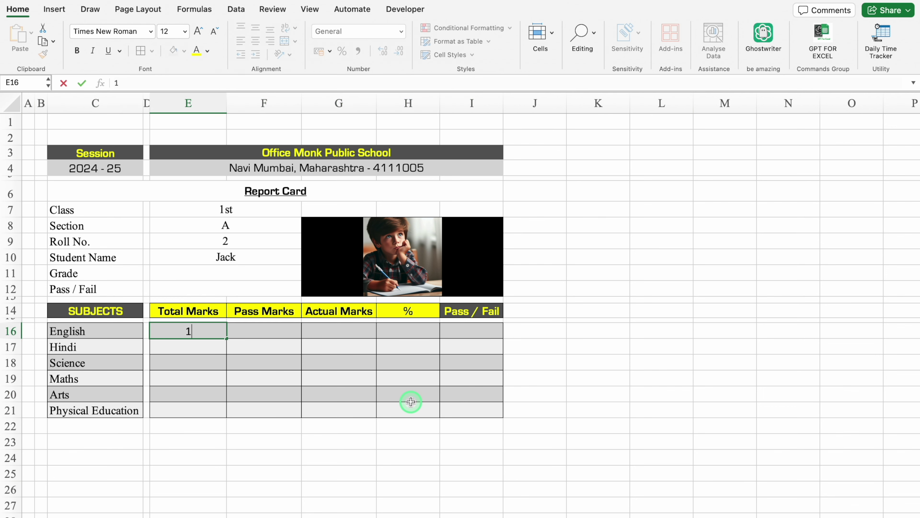
{"action": "type", "text": "00"}
{"action": "key", "text": "super+Return"}
{"action": "key", "text": "super+c"}
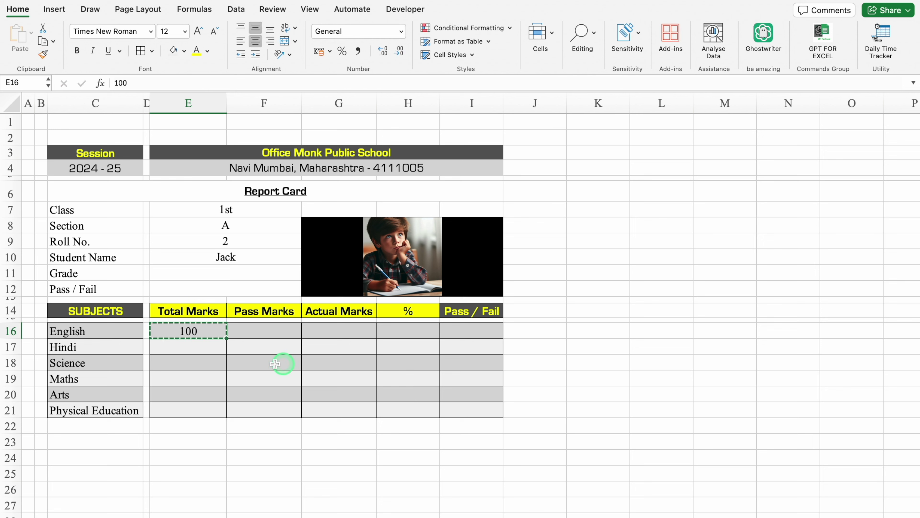
{"action": "left_click_drag", "start_coordinate": [214, 345], "coordinate": [215, 406]}
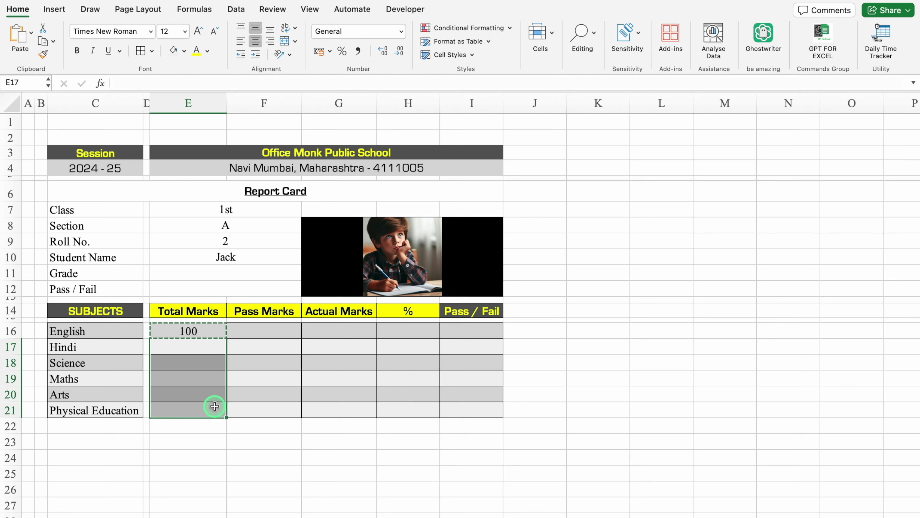
{"action": "right_click", "coordinate": [201, 376]}
{"action": "mouse_move", "coordinate": [259, 279]}
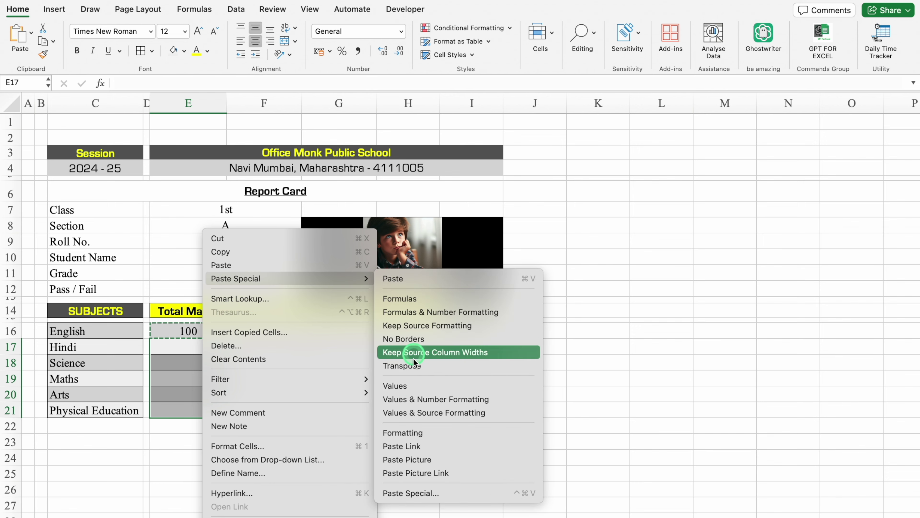
{"action": "left_click", "coordinate": [414, 352]}
Enter pass marks of 45 for English in F16 and paste it as values into F17:F21
{"action": "left_click", "coordinate": [253, 331]}
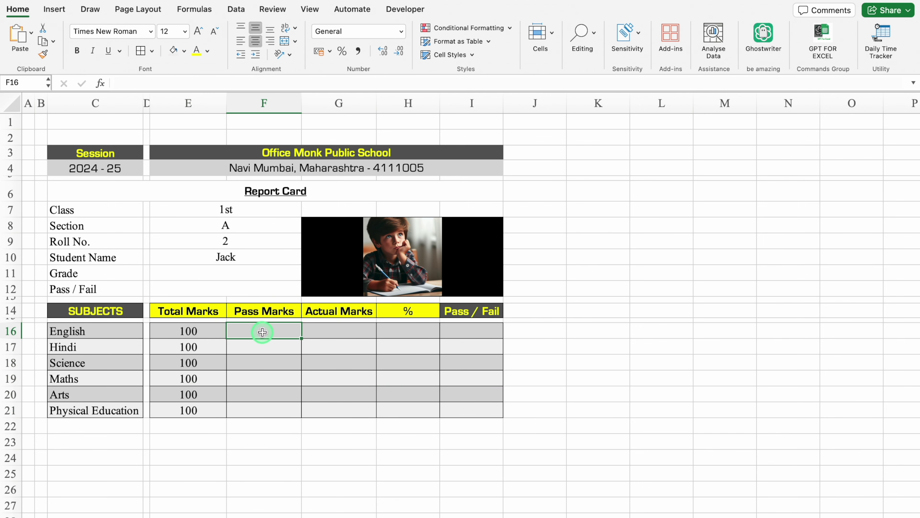
{"action": "key", "text": "Return"}
{"action": "left_click", "coordinate": [285, 331]}
{"action": "key", "text": "super+c"}
{"action": "left_click_drag", "start_coordinate": [276, 343], "coordinate": [280, 406]}
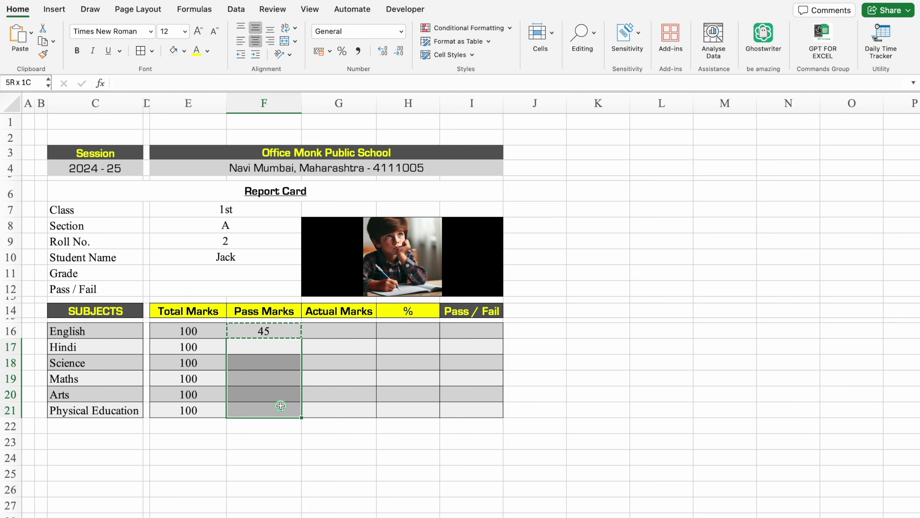
{"action": "right_click", "coordinate": [261, 371]}
{"action": "mouse_move", "coordinate": [359, 270]}
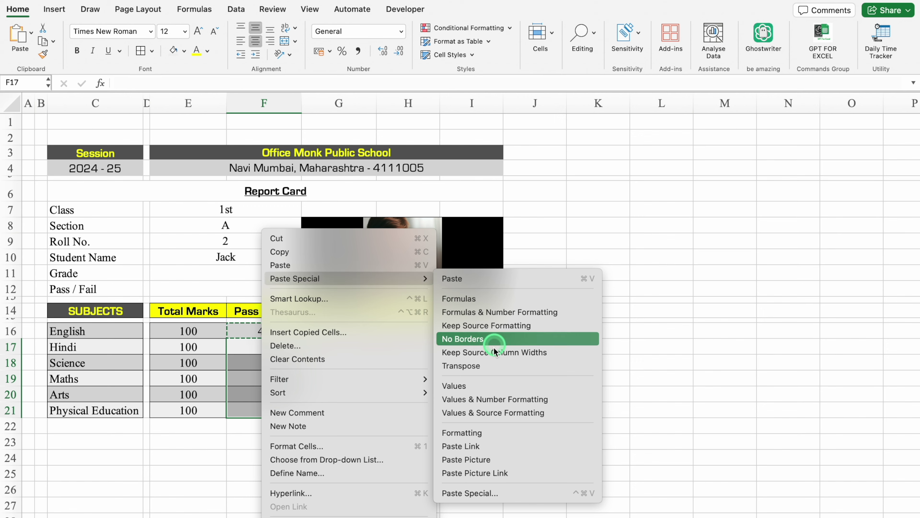
{"action": "left_click", "coordinate": [471, 386]}
Shrink row 22 to a thin spacer row and enter the label Total in C23
{"action": "left_click", "coordinate": [71, 428]}
{"action": "left_click", "coordinate": [14, 425]}
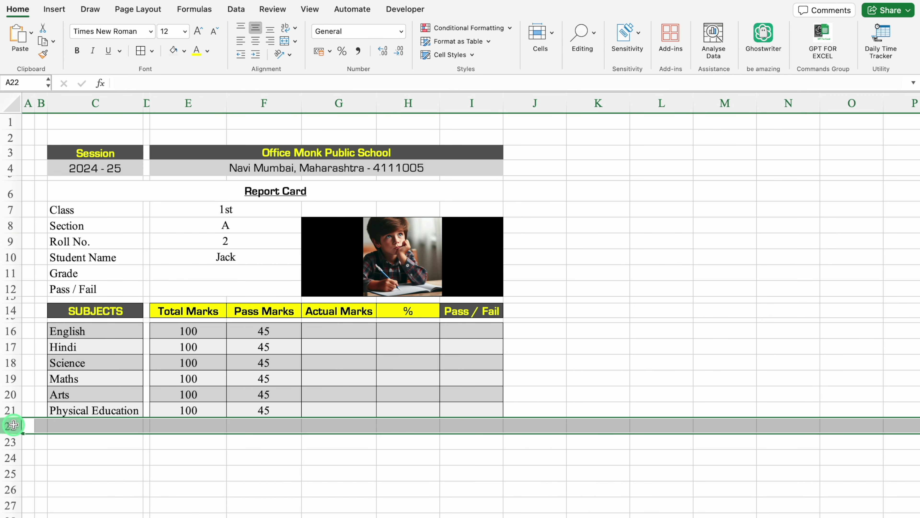
{"action": "left_click_drag", "start_coordinate": [12, 434], "coordinate": [13, 419]}
{"action": "left_click", "coordinate": [83, 434]}
{"action": "type", "text": "Total"}
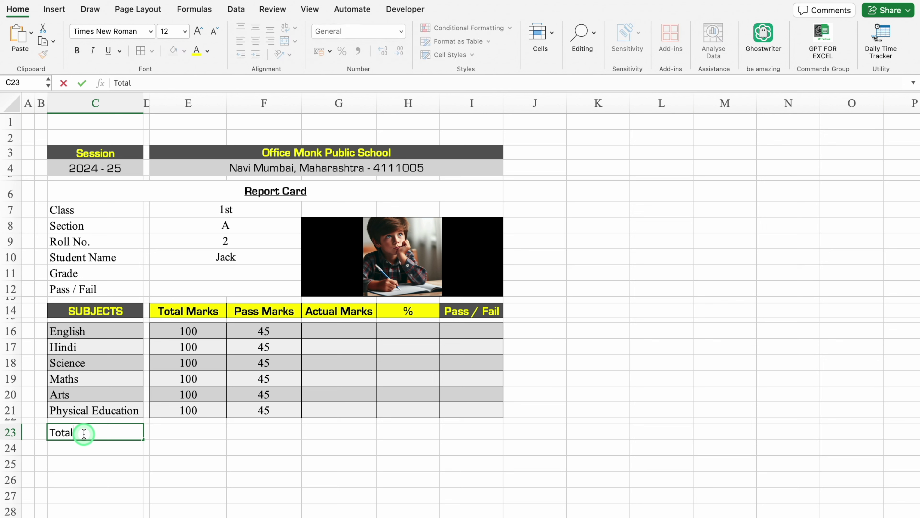
{"action": "key", "text": "ctrl+Return"}
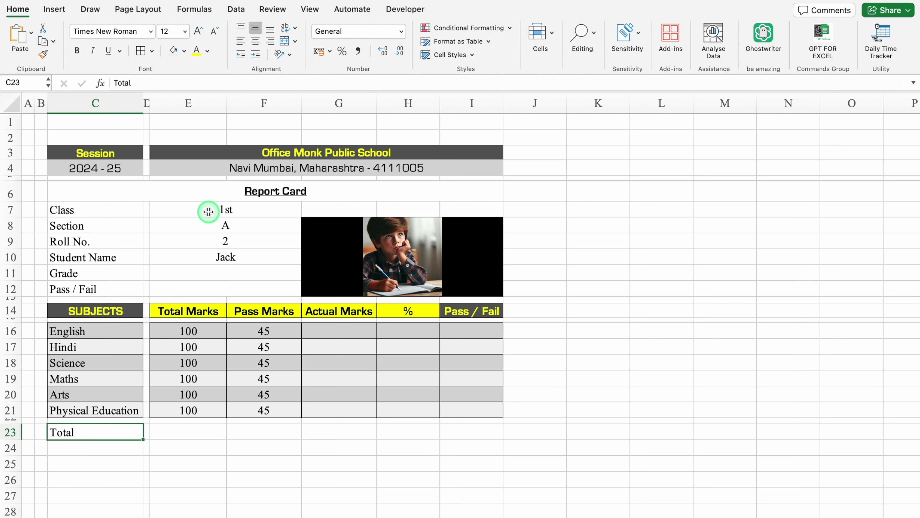
Give the Total row a blue fill and white text in C23 and E23:I23, leaving out spacer column D
{"action": "left_click", "coordinate": [184, 50]}
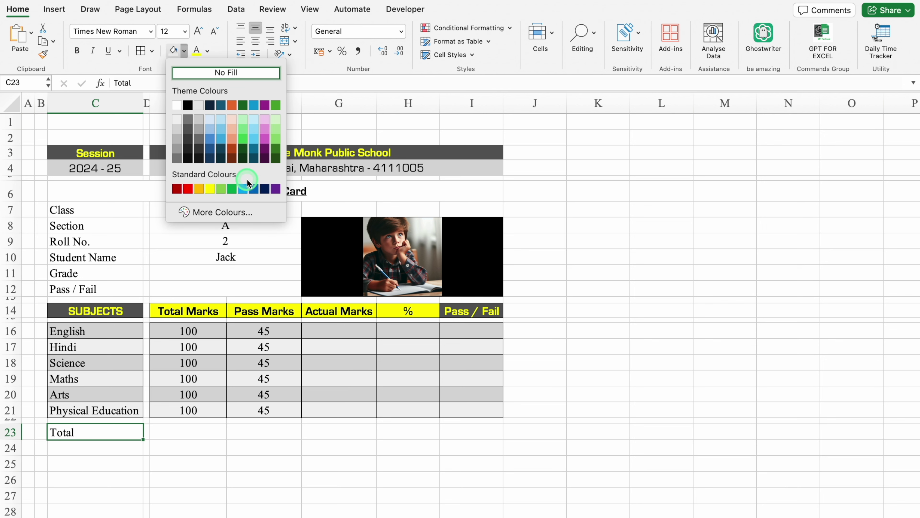
{"action": "left_click", "coordinate": [253, 187]}
{"action": "left_click", "coordinate": [208, 51]}
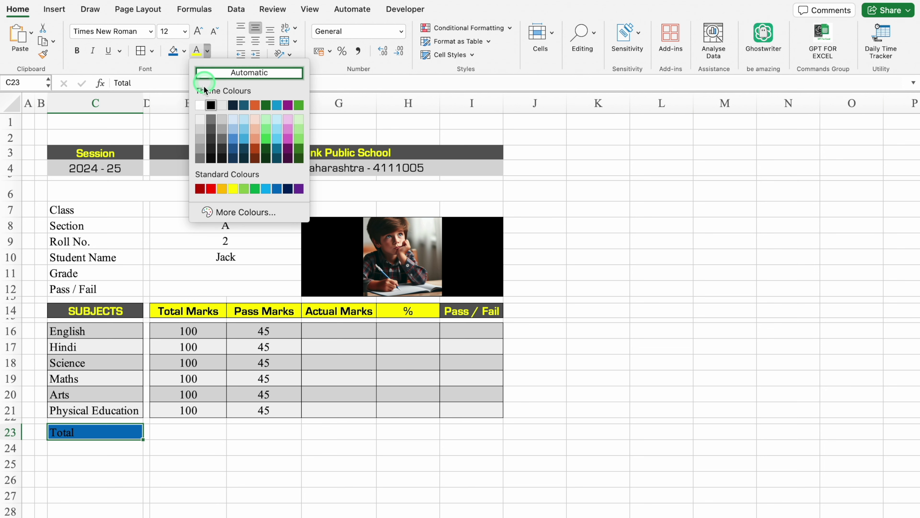
{"action": "left_click", "coordinate": [201, 106]}
{"action": "left_click_drag", "start_coordinate": [181, 431], "coordinate": [448, 431]}
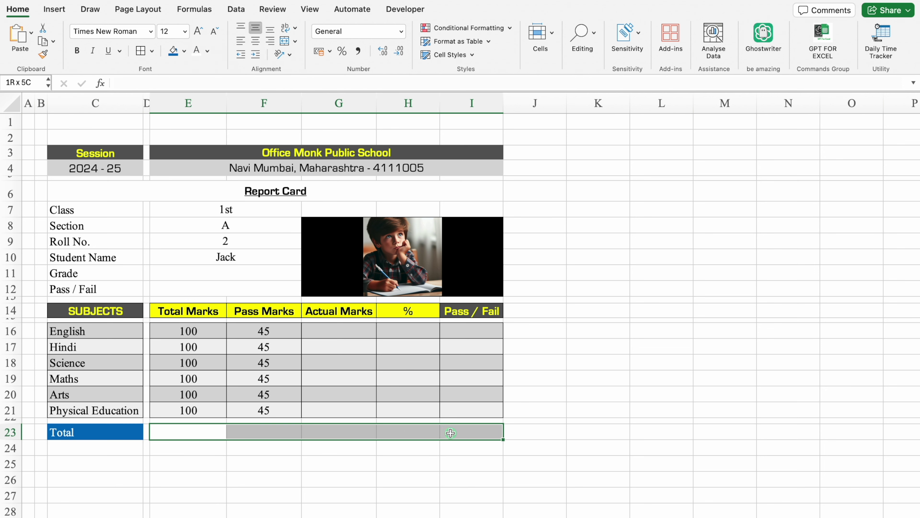
{"action": "left_click", "coordinate": [173, 54]}
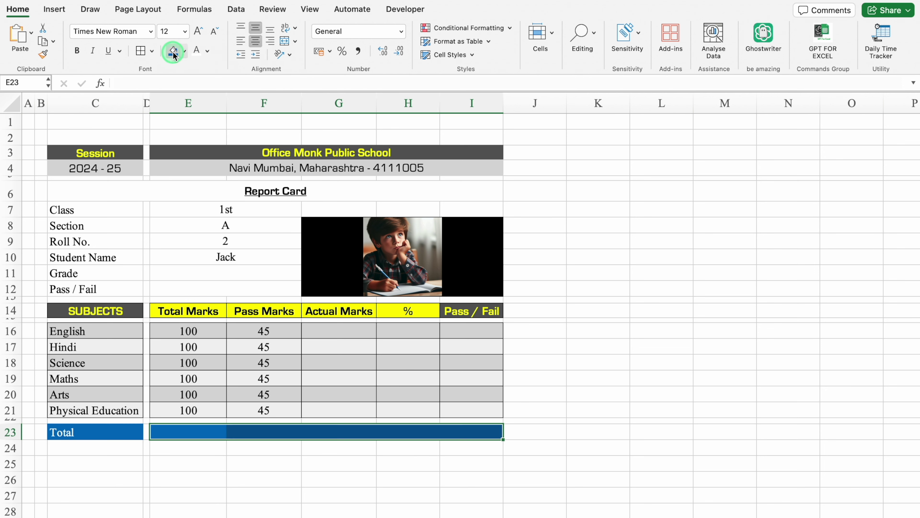
{"action": "left_click", "coordinate": [194, 55]}
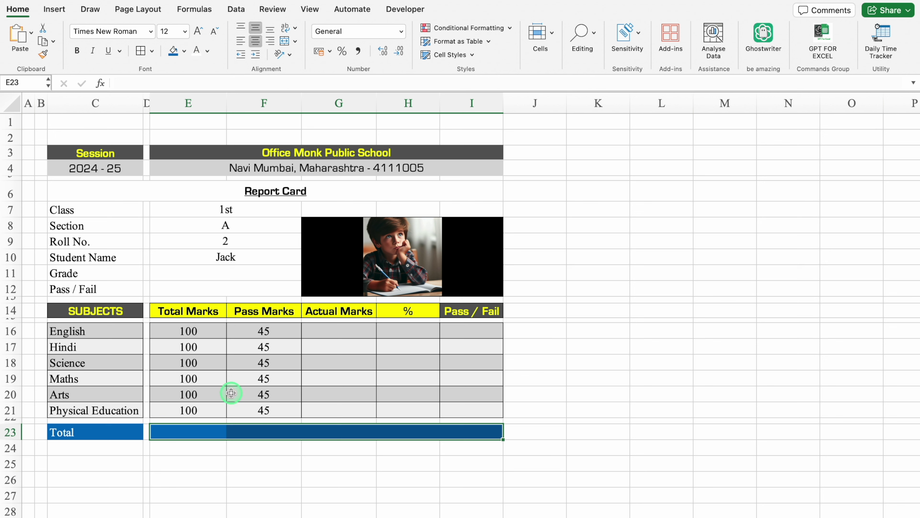
Sum the Total Marks column in E23 with =SUM(E16:E21) and copy the formula to G23 for the Actual Marks
{"action": "left_click", "coordinate": [257, 429]}
{"action": "type", "text": "="}
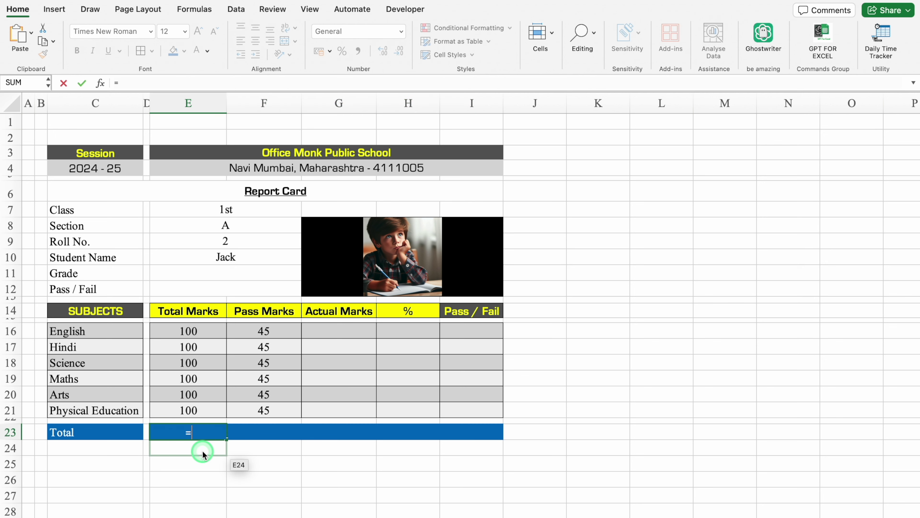
{"action": "type", "text": "sum"}
{"action": "double_click", "coordinate": [249, 440]}
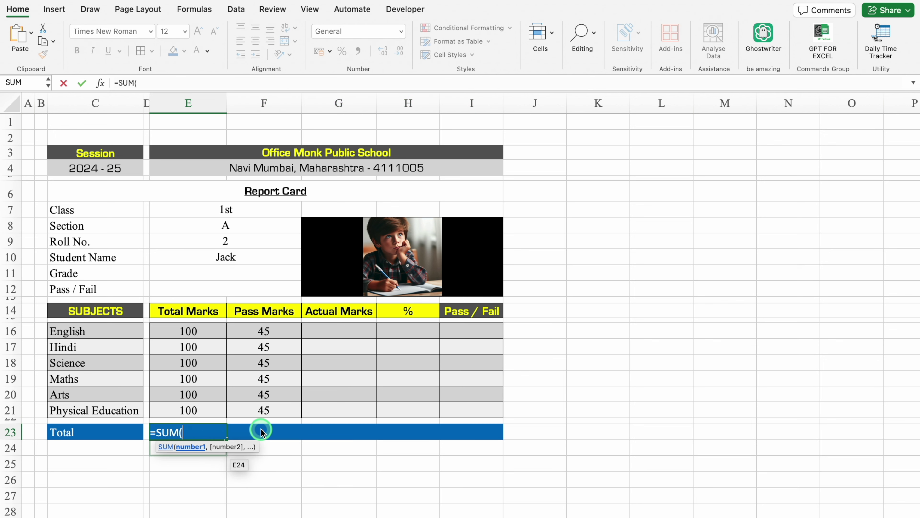
{"action": "left_click_drag", "start_coordinate": [205, 333], "coordinate": [202, 408]}
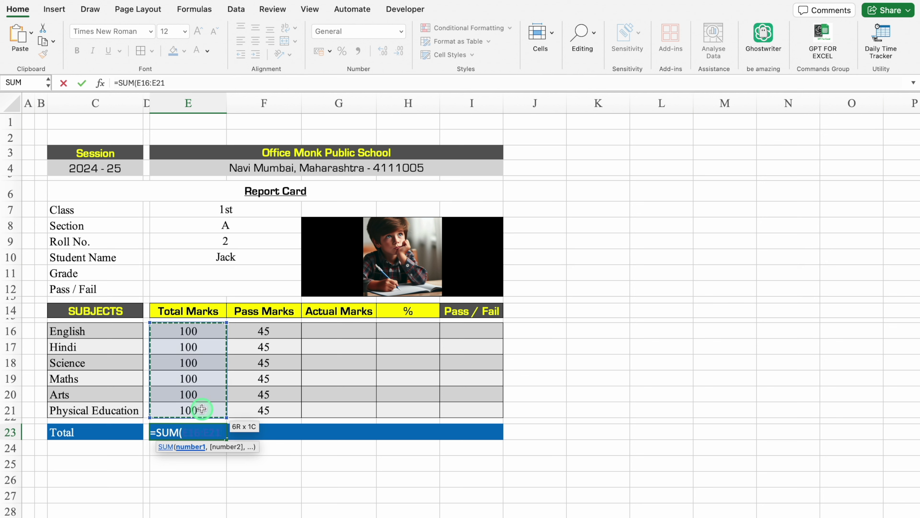
{"action": "key", "text": "Return"}
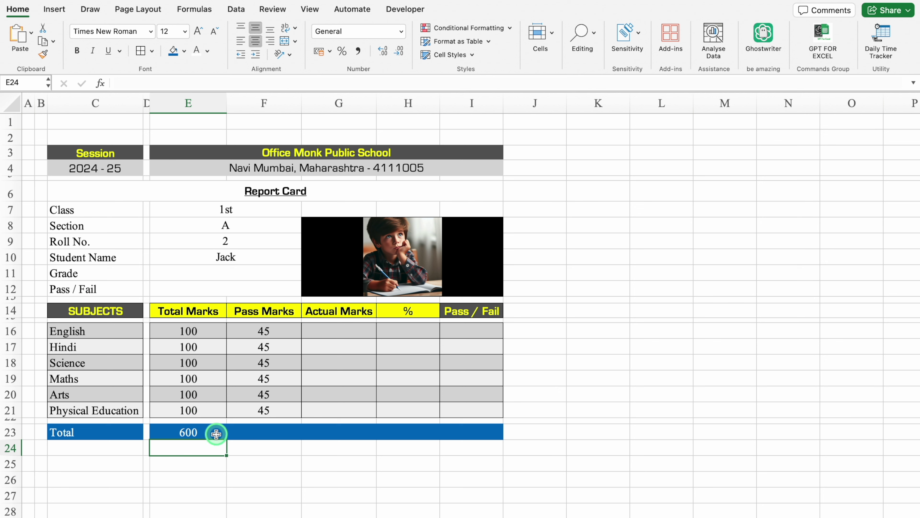
{"action": "left_click", "coordinate": [209, 432]}
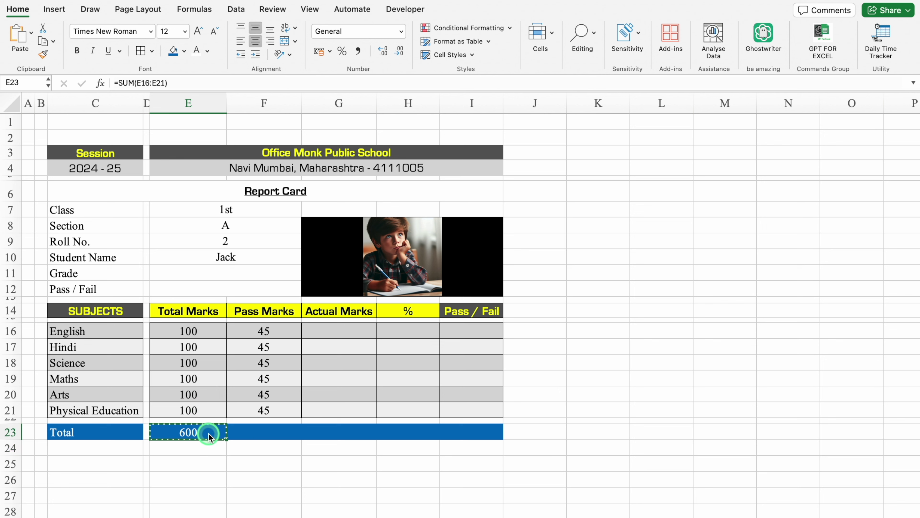
{"action": "left_click", "coordinate": [328, 432]}
{"action": "key", "text": "super+v"}
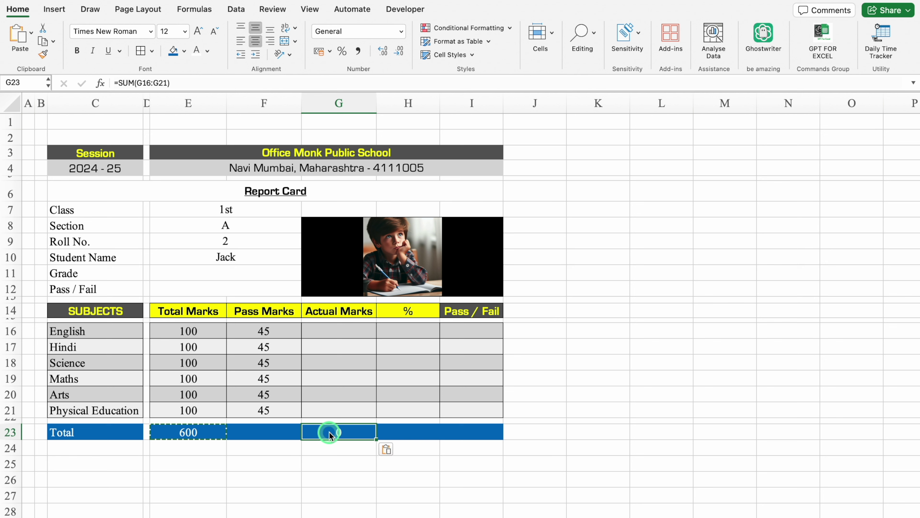
Enter =AVERAGE(F16:F21) in F23 to average the Pass Marks column
{"action": "left_click", "coordinate": [266, 429]}
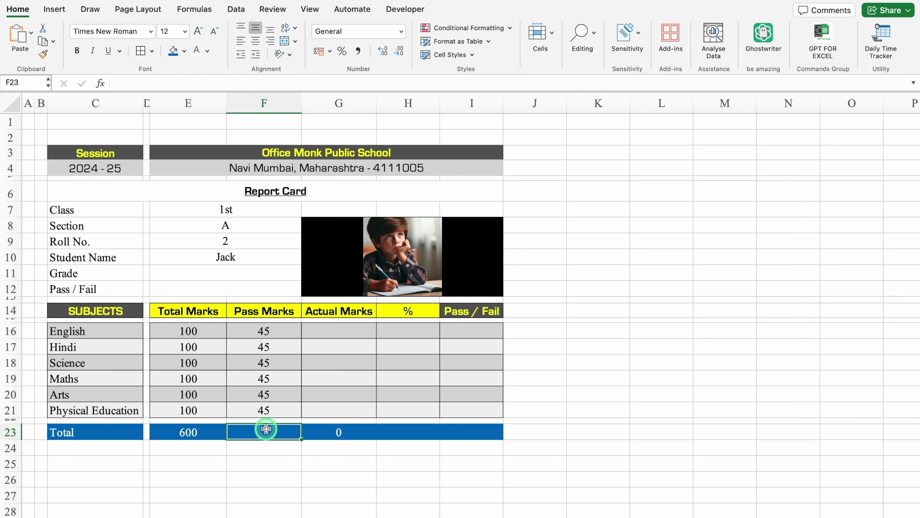
{"action": "type", "text": "=average"}
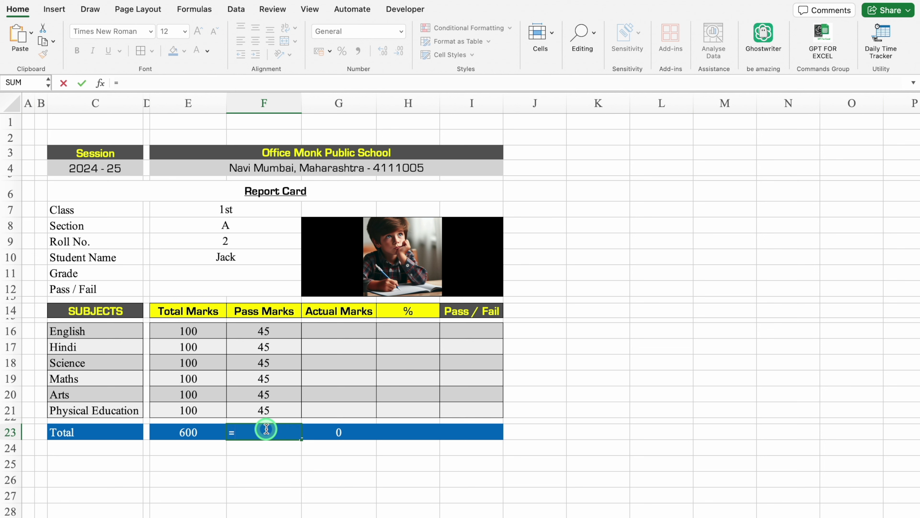
{"action": "left_click", "coordinate": [268, 455]}
{"action": "left_click_drag", "start_coordinate": [281, 332], "coordinate": [283, 404]}
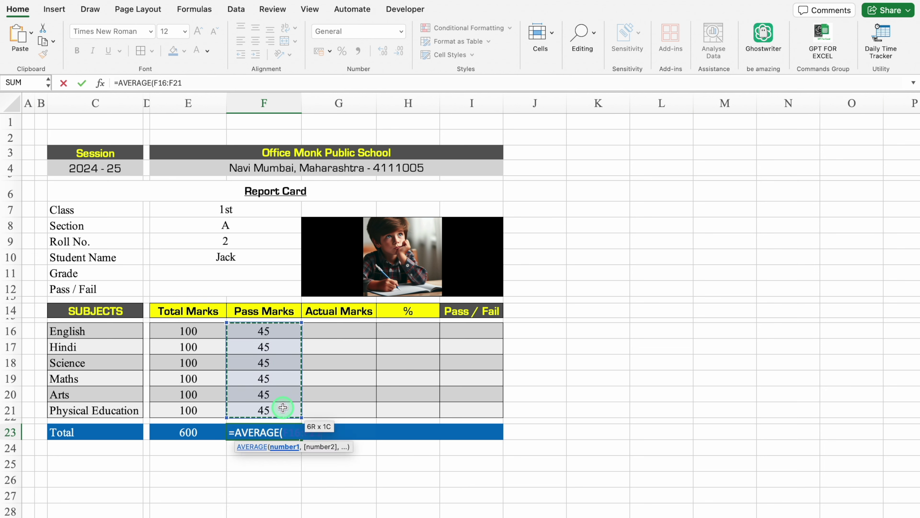
{"action": "type", "text": ")"}
{"action": "key", "text": "Return"}
Centre the contents of the Total row across E23:I23
{"action": "left_click", "coordinate": [277, 431]}
{"action": "left_click_drag", "start_coordinate": [188, 432], "coordinate": [447, 425]}
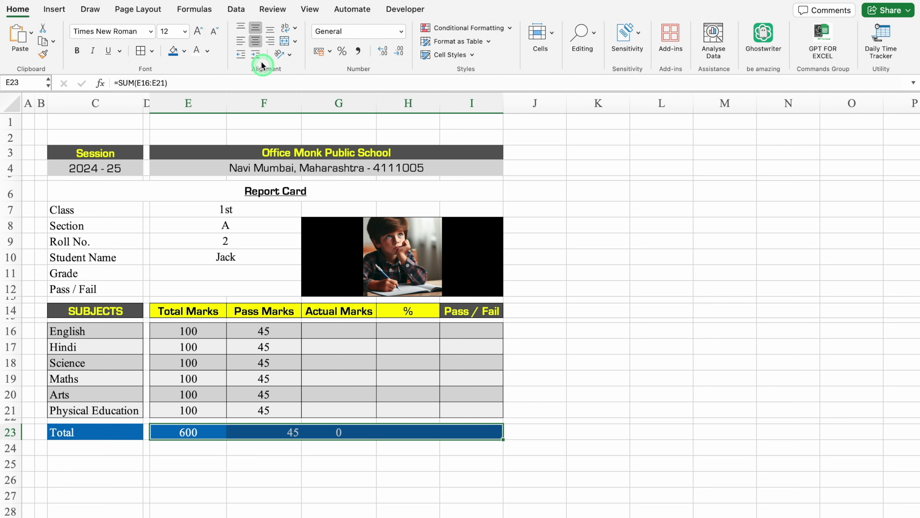
{"action": "left_click", "coordinate": [255, 44]}
Calculate the overall percentage in H23 with =G23/E23 and format the cell as a percentage
{"action": "left_click", "coordinate": [410, 431]}
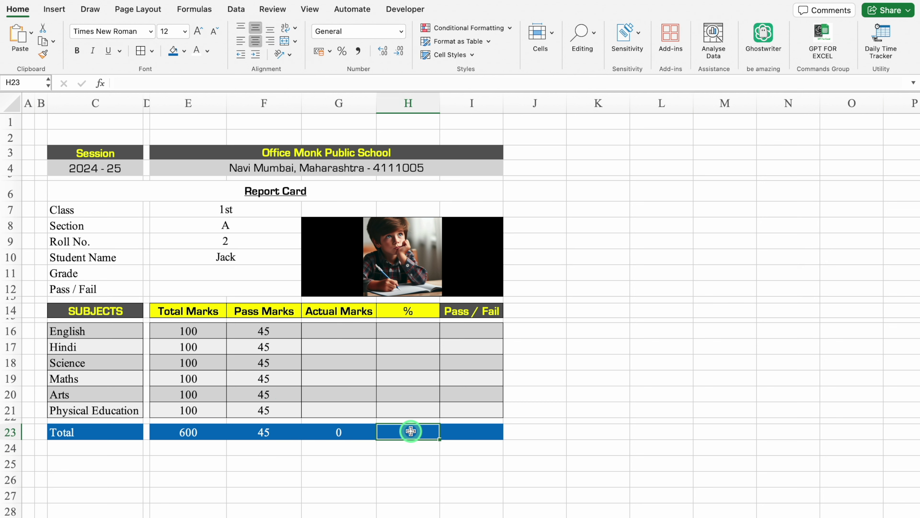
{"action": "type", "text": "="}
{"action": "left_click", "coordinate": [351, 432]}
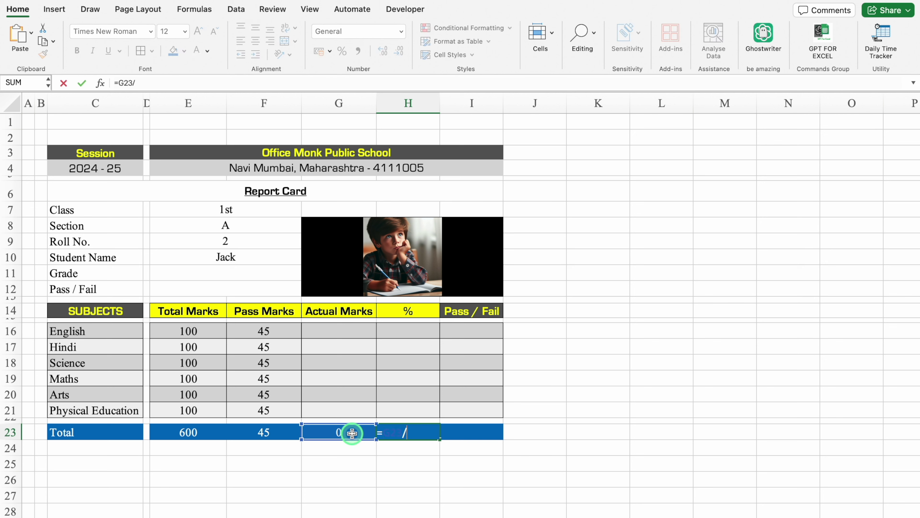
{"action": "left_click", "coordinate": [214, 429]}
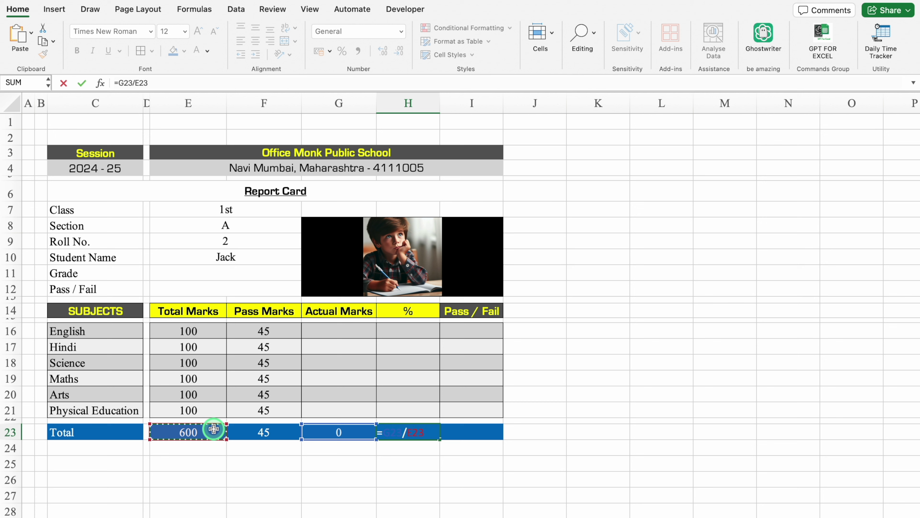
{"action": "key", "text": "Return"}
{"action": "left_click", "coordinate": [398, 429]}
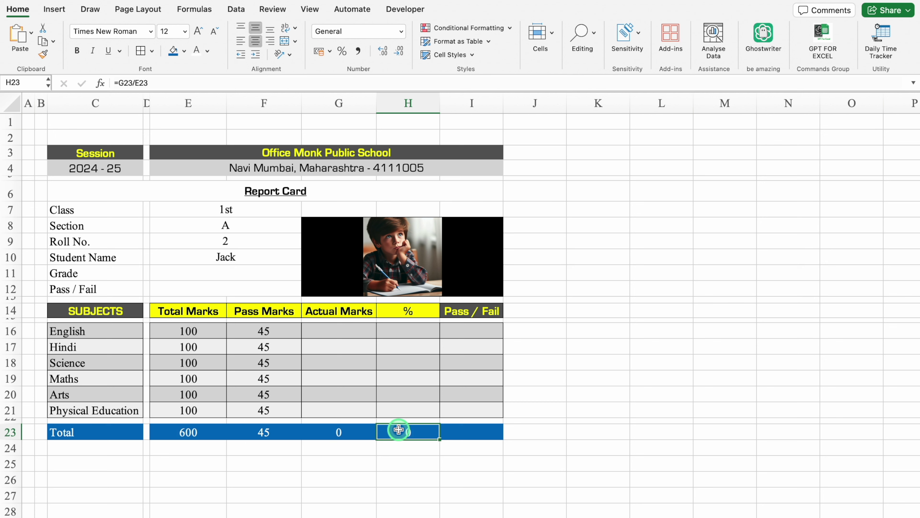
{"action": "left_click", "coordinate": [342, 52]}
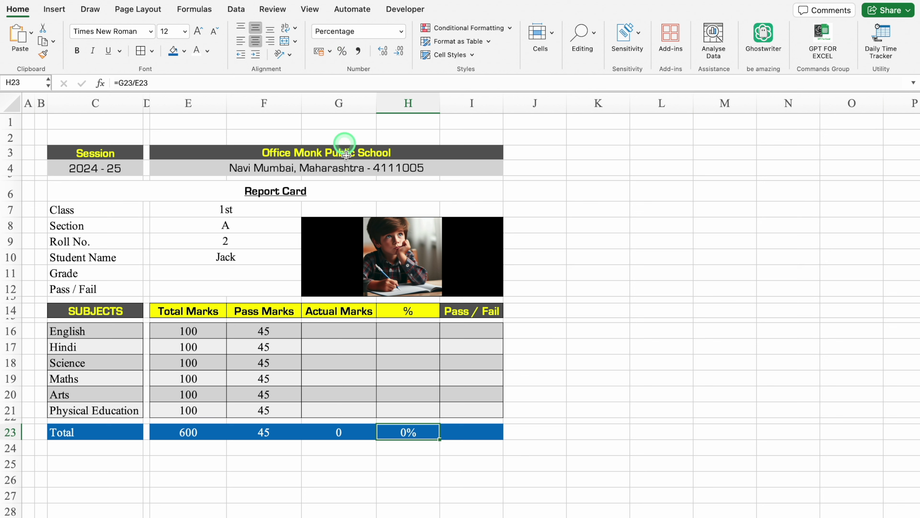
Format the subject percentage cells H16:H21 as percentages
{"action": "left_click", "coordinate": [412, 333]}
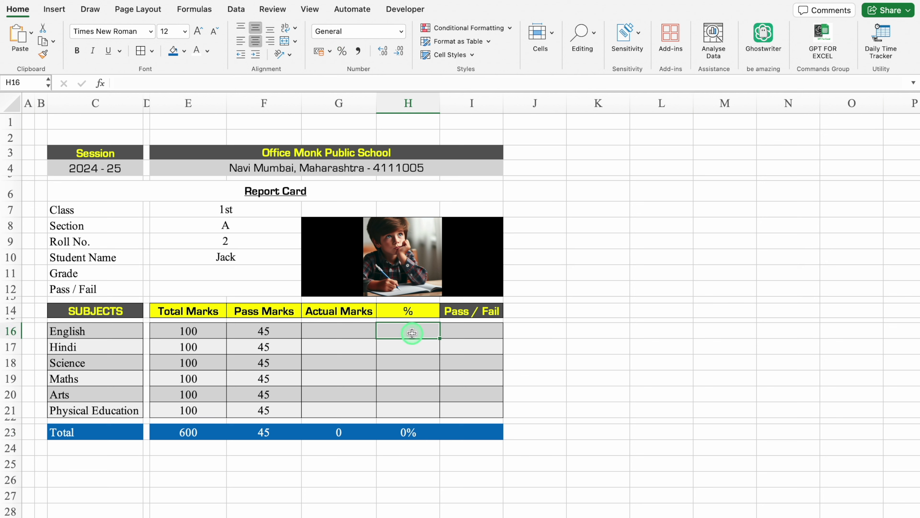
{"action": "left_click_drag", "start_coordinate": [411, 331], "coordinate": [408, 405]}
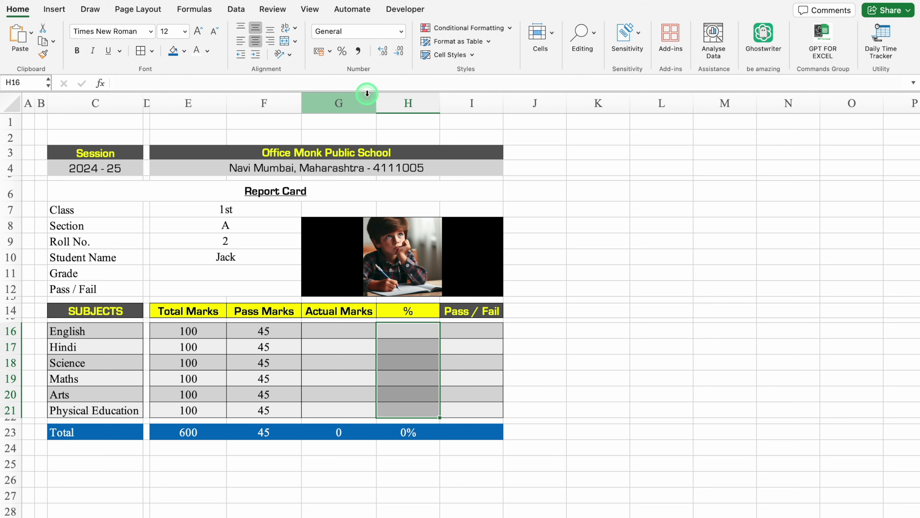
{"action": "left_click", "coordinate": [341, 51]}
Enter =G16/E16 in H16 for English and paste only the formula into H17:H21
{"action": "left_click", "coordinate": [417, 330]}
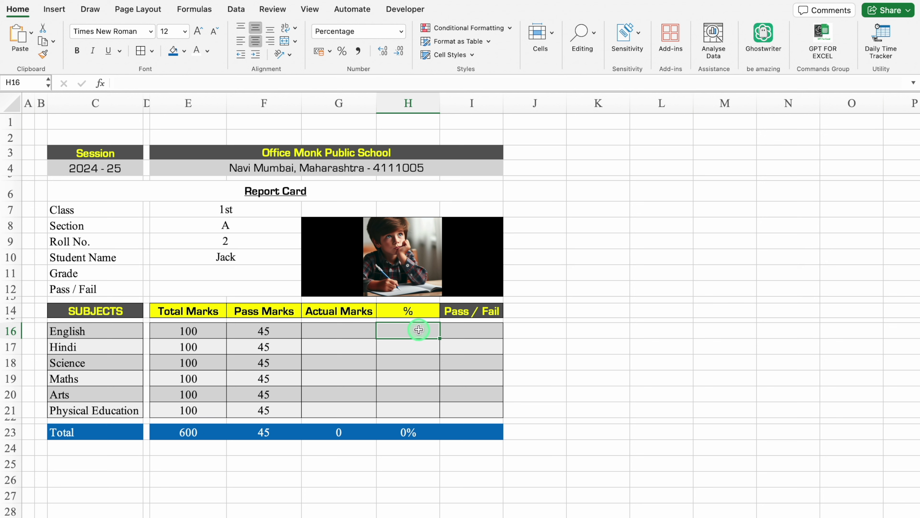
{"action": "type", "text": "="}
{"action": "left_click", "coordinate": [348, 330]}
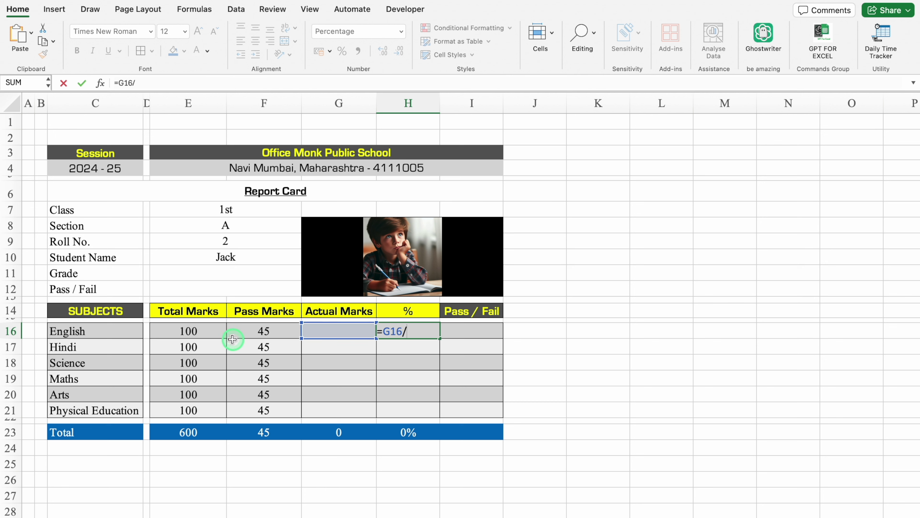
{"action": "left_click", "coordinate": [209, 328]}
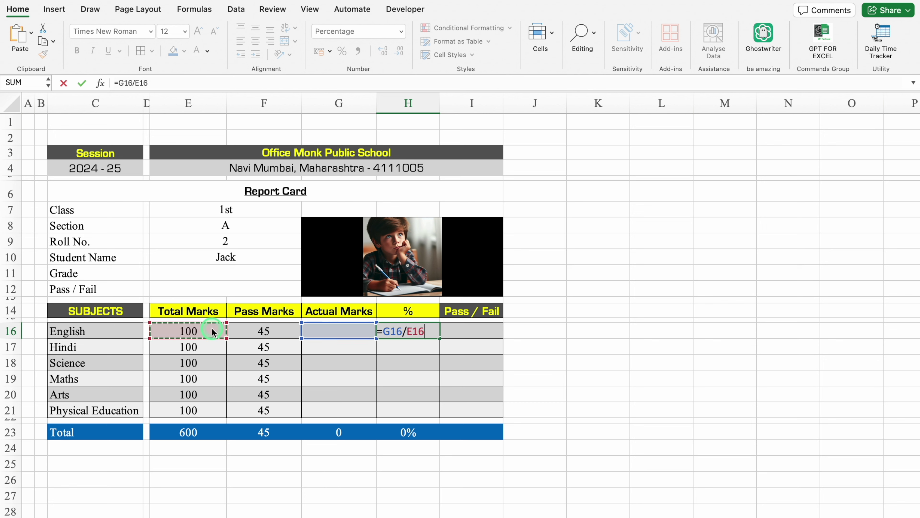
{"action": "key", "text": "ctrl+Return"}
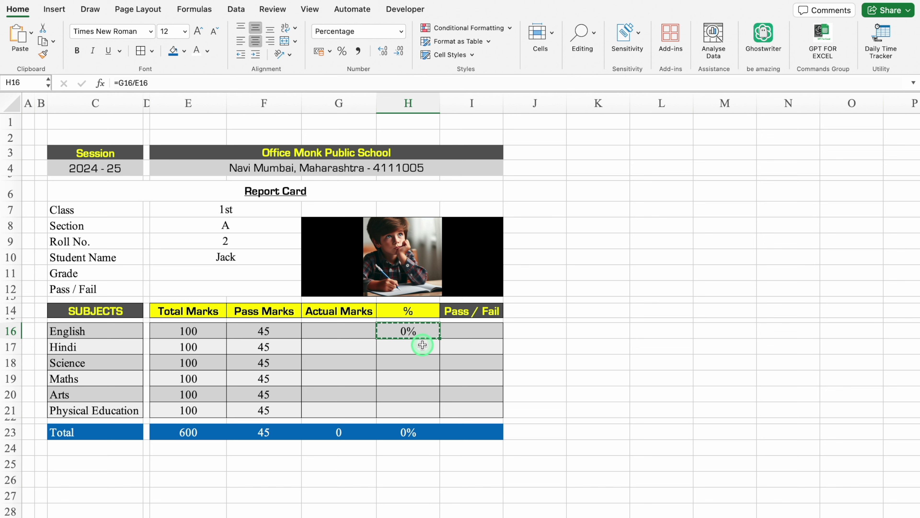
{"action": "left_click_drag", "start_coordinate": [417, 345], "coordinate": [416, 409]}
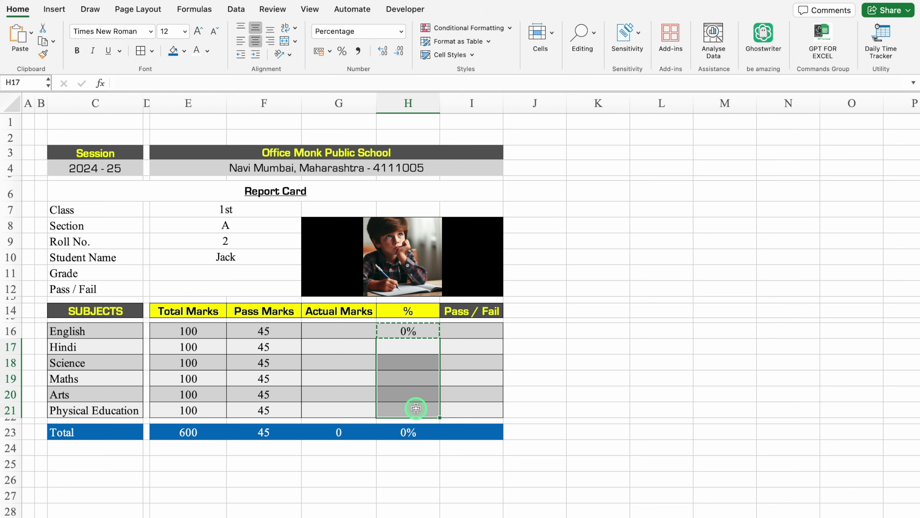
{"action": "right_click", "coordinate": [406, 380]}
{"action": "mouse_move", "coordinate": [487, 283]}
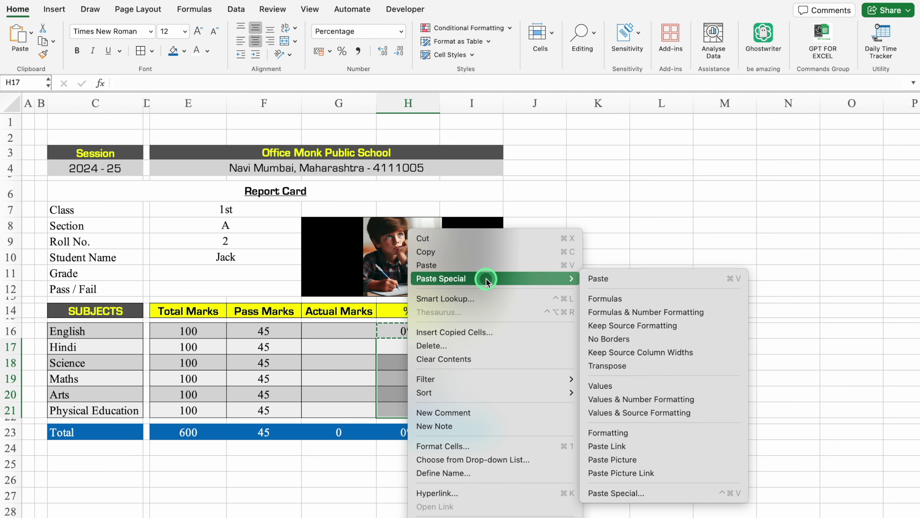
{"action": "left_click", "coordinate": [620, 294]}
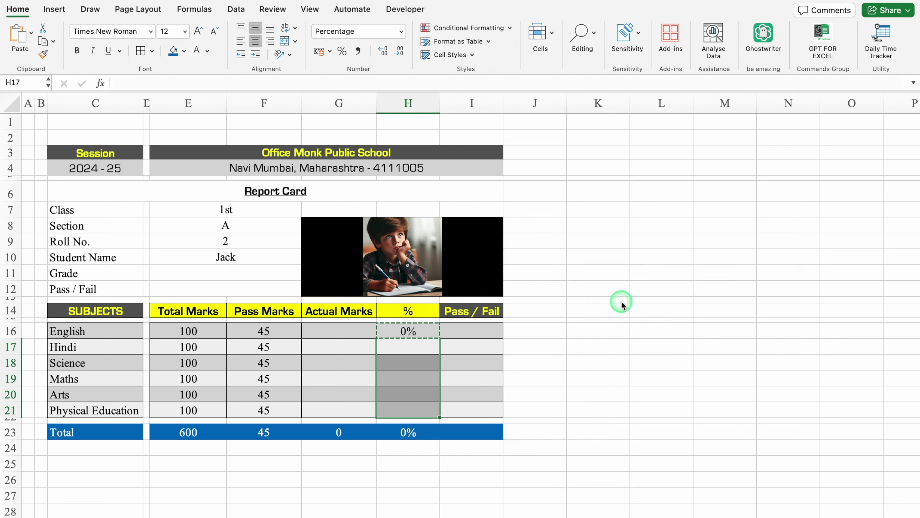
Enter actual marks of 35 for English in G16
{"action": "left_click", "coordinate": [339, 330]}
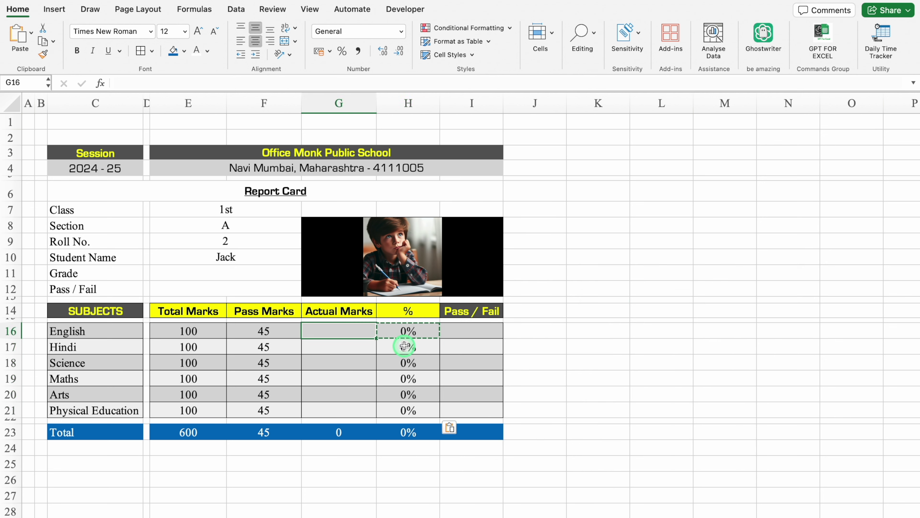
{"action": "type", "text": "35"}
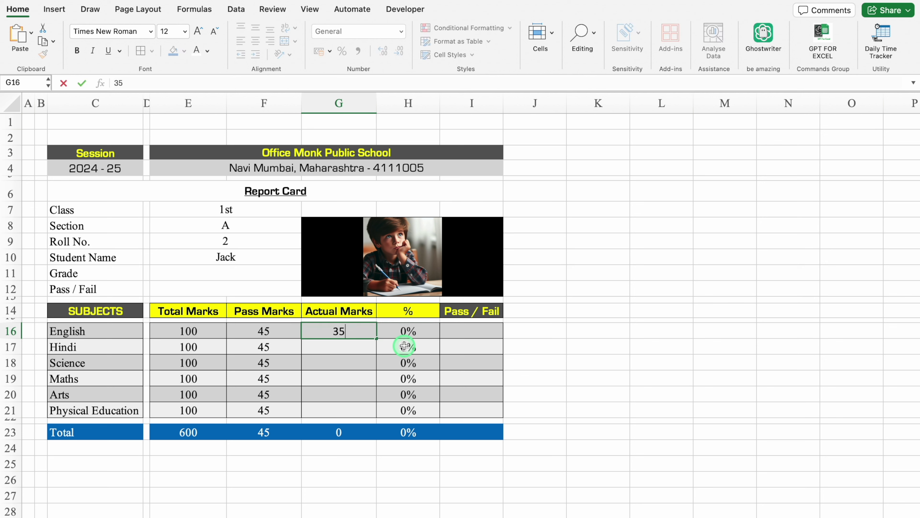
{"action": "key", "text": "Return"}
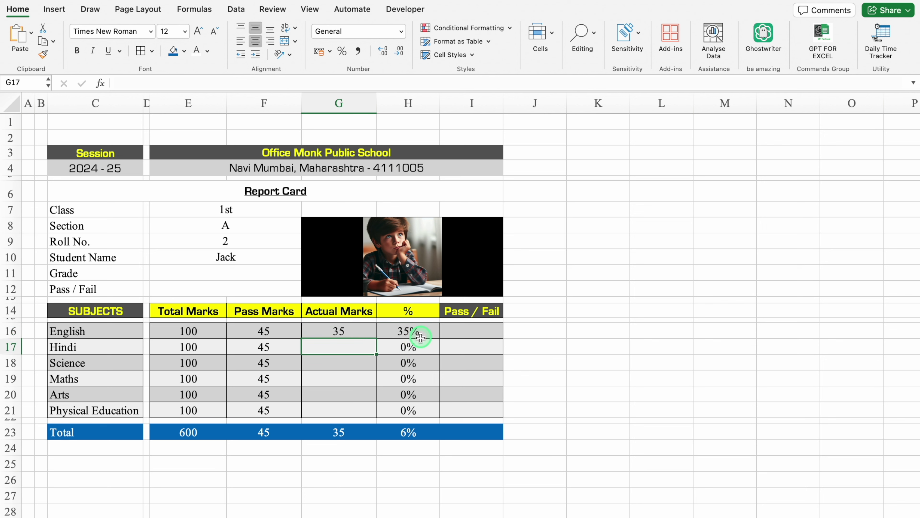
Clear the English marks in G16 and enter =IF(G16<F16,"Fail","Pass") in I16
{"action": "key", "text": "Up"}
{"action": "key", "text": "Delete"}
{"action": "left_click", "coordinate": [478, 333]}
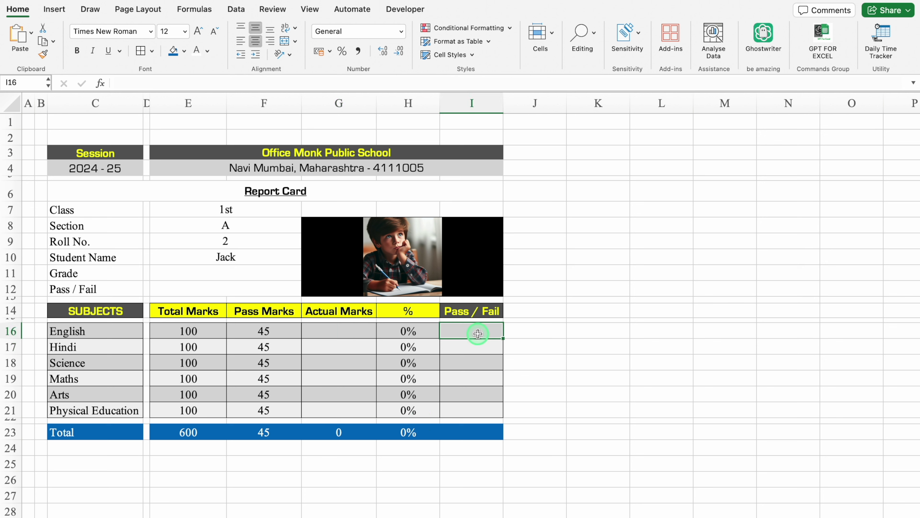
{"action": "type", "text": "="}
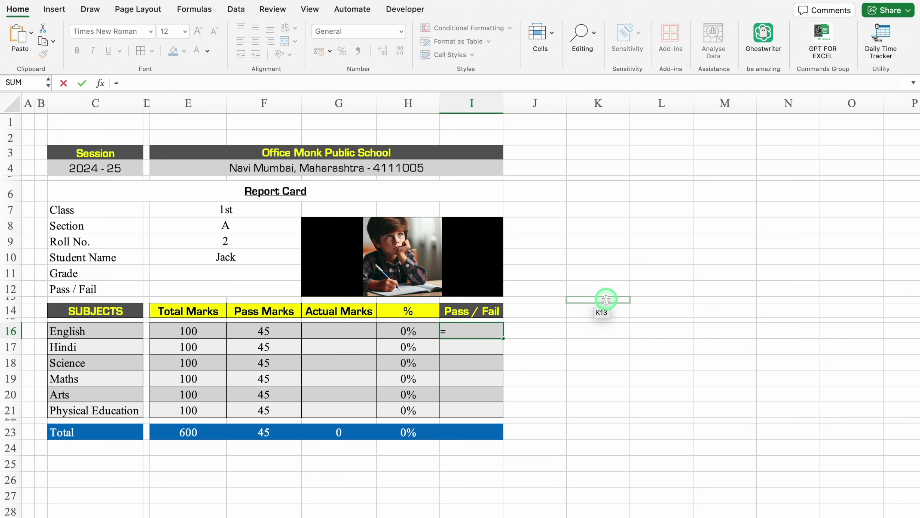
{"action": "type", "text": "if"}
{"action": "double_click", "coordinate": [491, 365]}
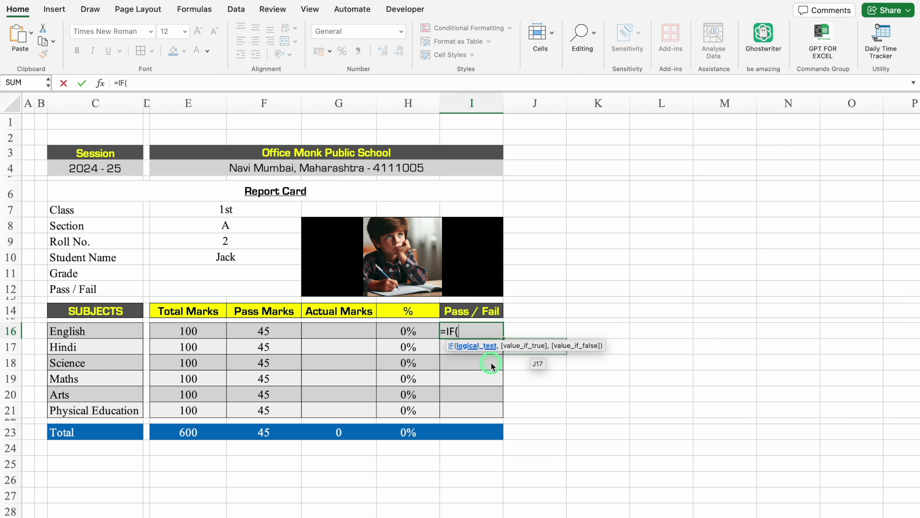
{"action": "left_click", "coordinate": [340, 329]}
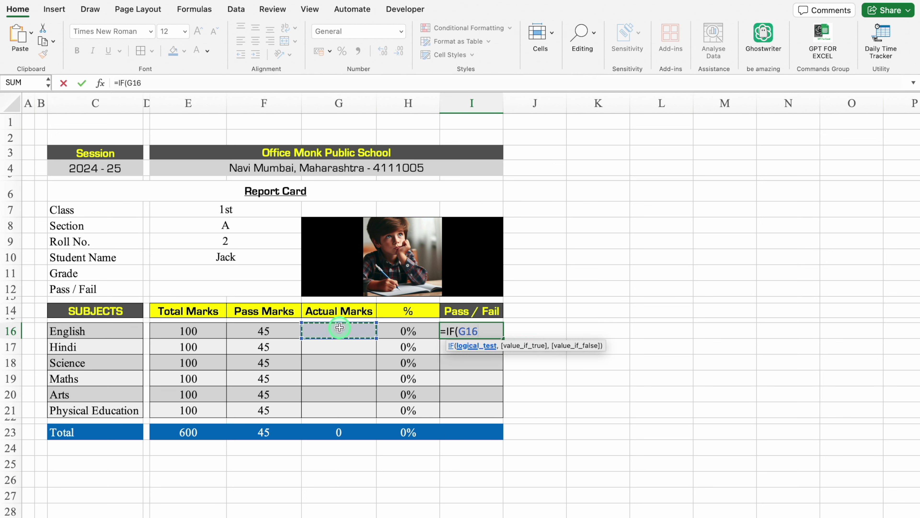
{"action": "type", "text": "<"}
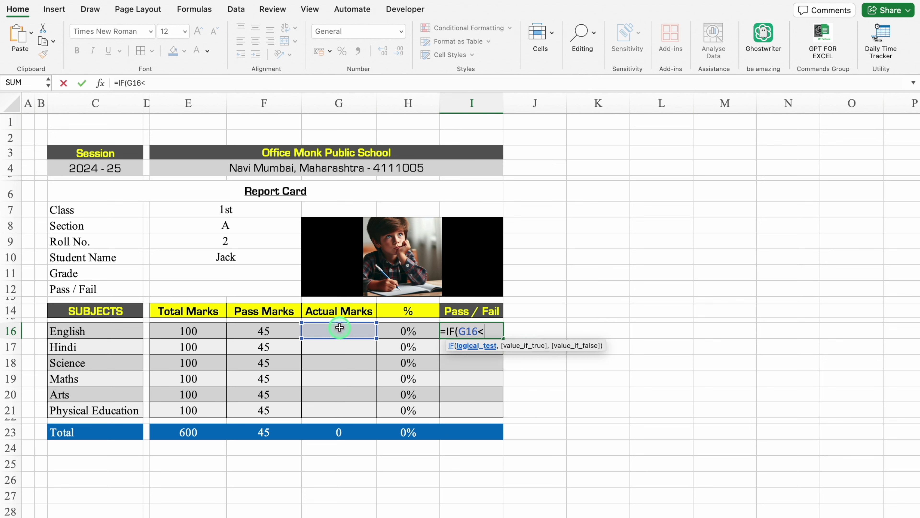
{"action": "left_click", "coordinate": [270, 329]}
{"action": "type", "text": ",\"Fail"}
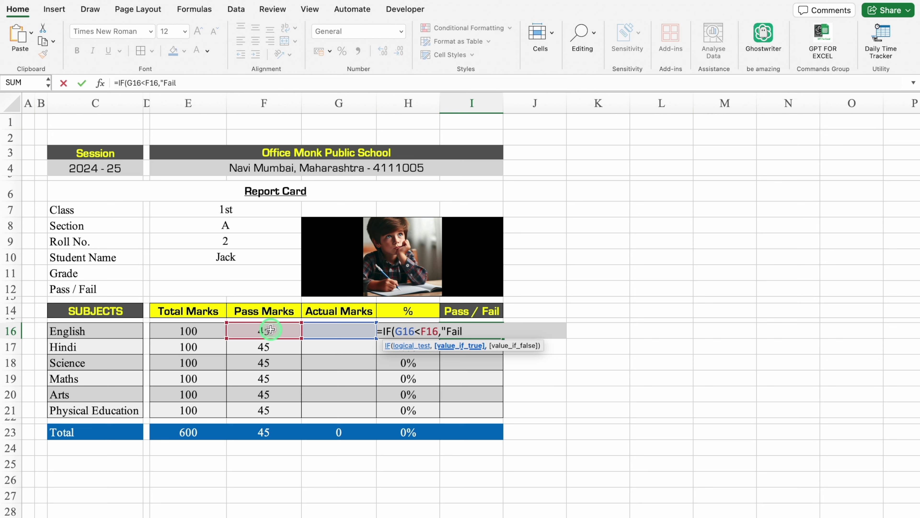
{"action": "type", "text": "\","}
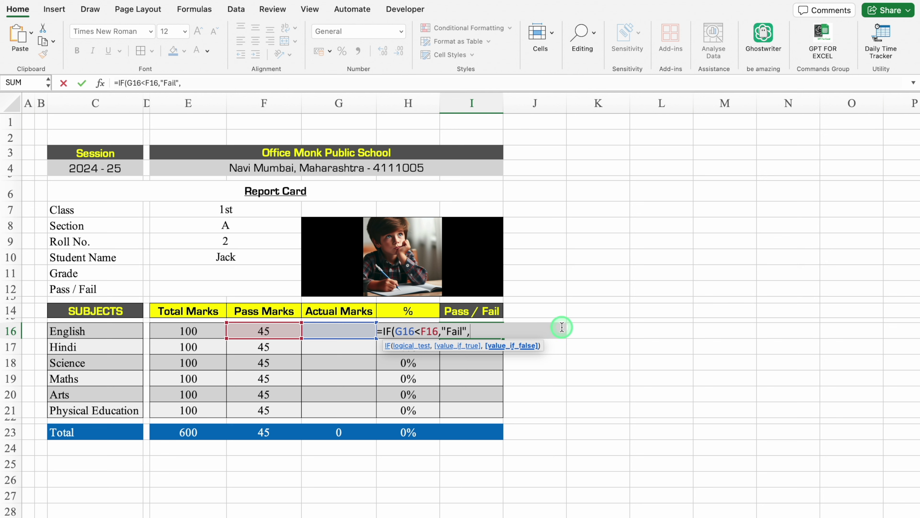
{"action": "type", "text": "\"Pass\")"}
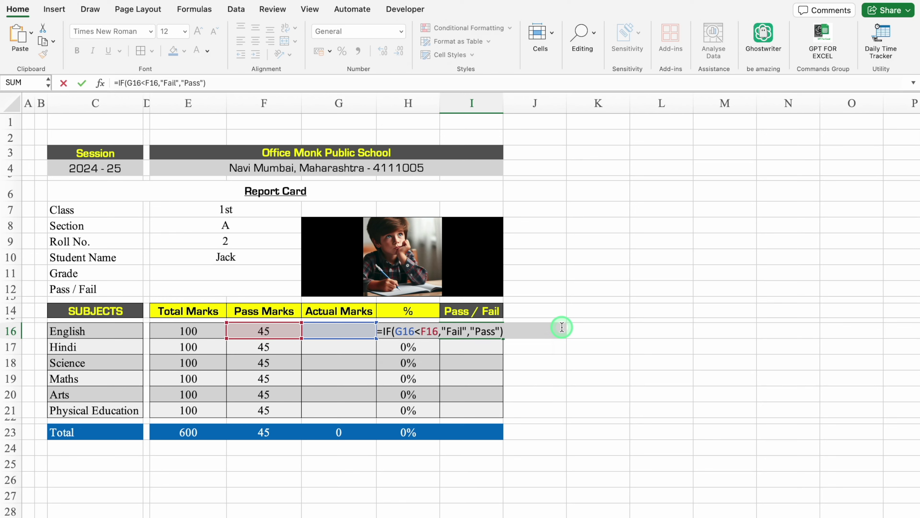
{"action": "key", "text": "Return"}
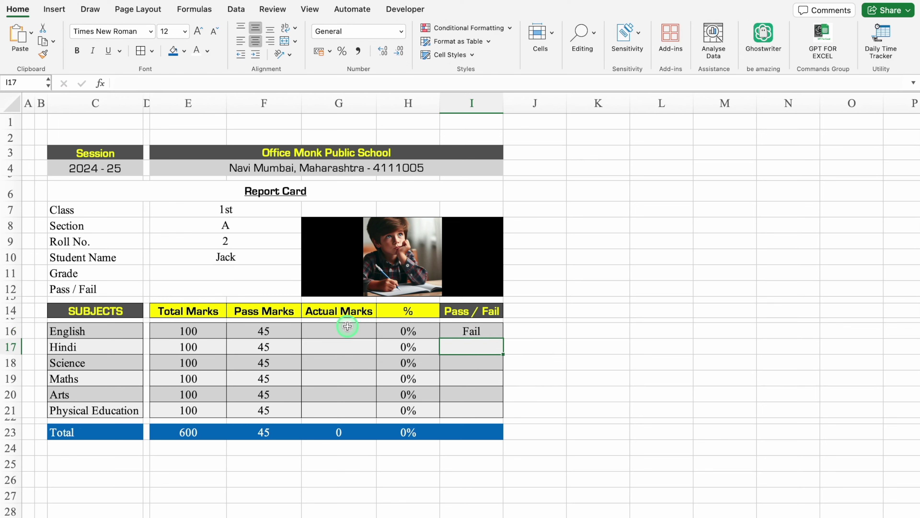
Extend the formula in I16 to =IF(G16="","",IF(G16<F16,"Fail","Pass")) so that blank marks give a blank result
{"action": "left_click", "coordinate": [488, 331]}
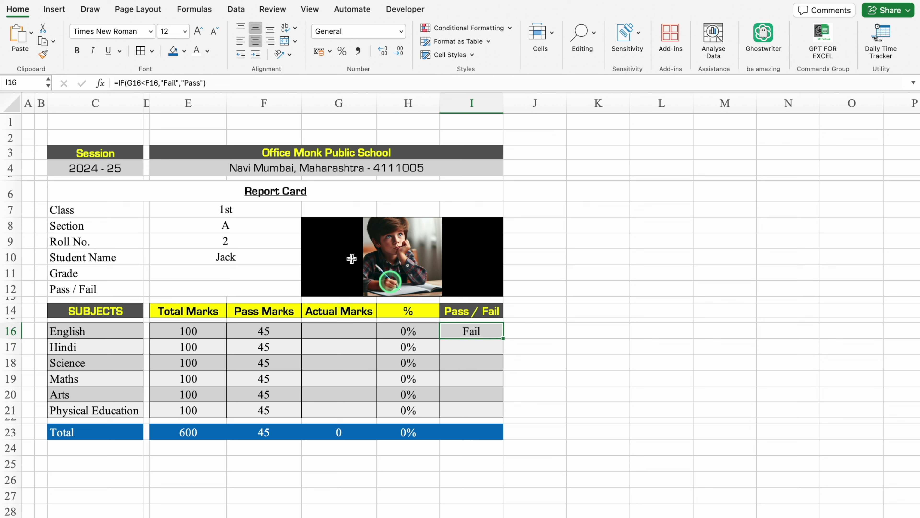
{"action": "left_click", "coordinate": [119, 83]}
{"action": "type", "text": "IF"}
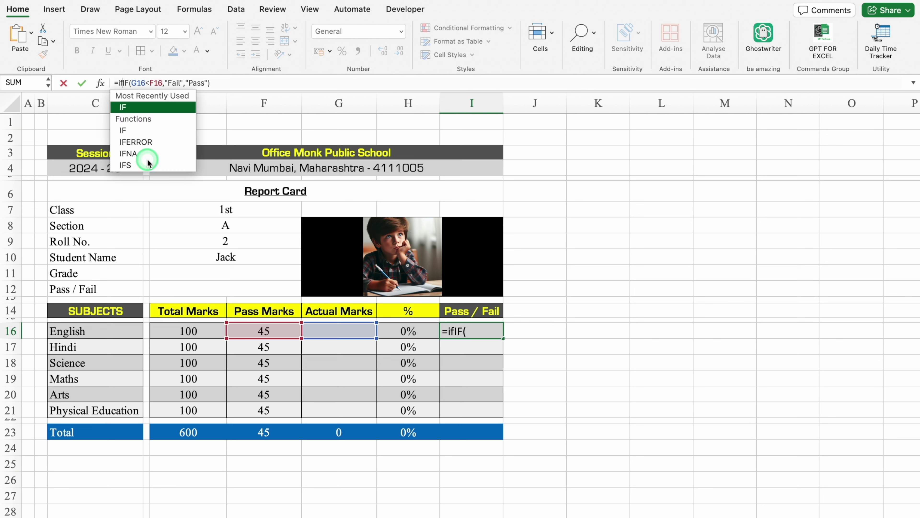
{"action": "double_click", "coordinate": [148, 115]}
{"action": "left_click", "coordinate": [348, 328]}
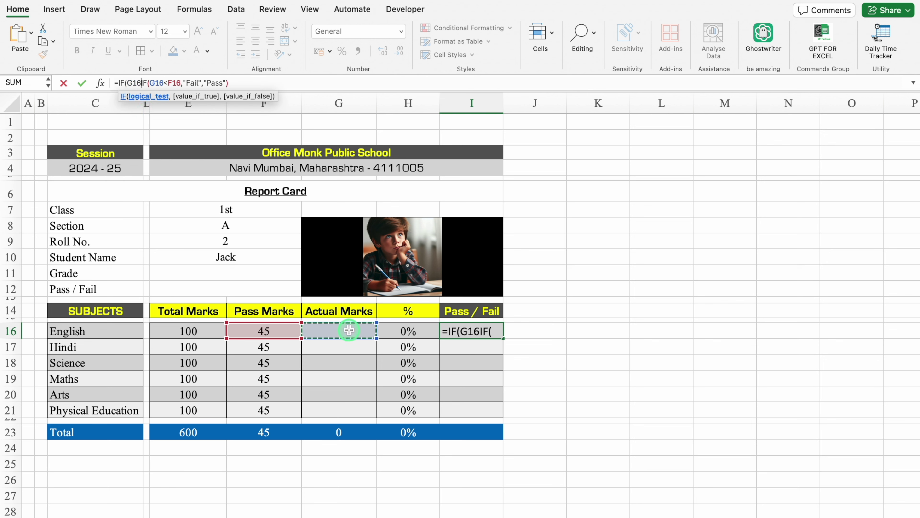
{"action": "type", "text": "="}
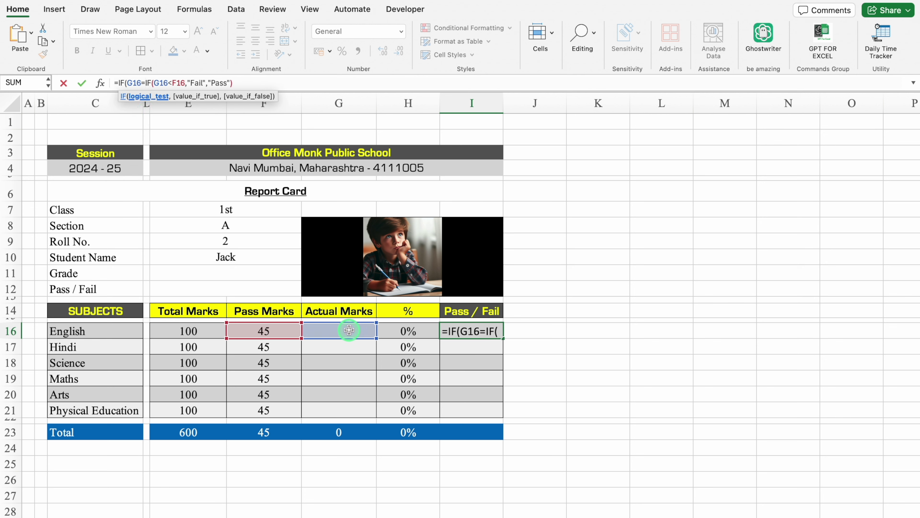
{"action": "type", "text": "\"\""}
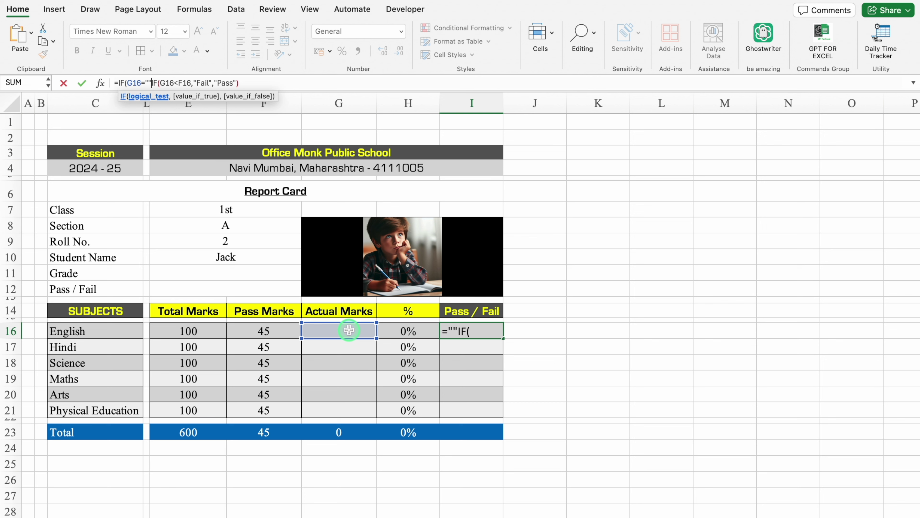
{"action": "type", "text": ","}
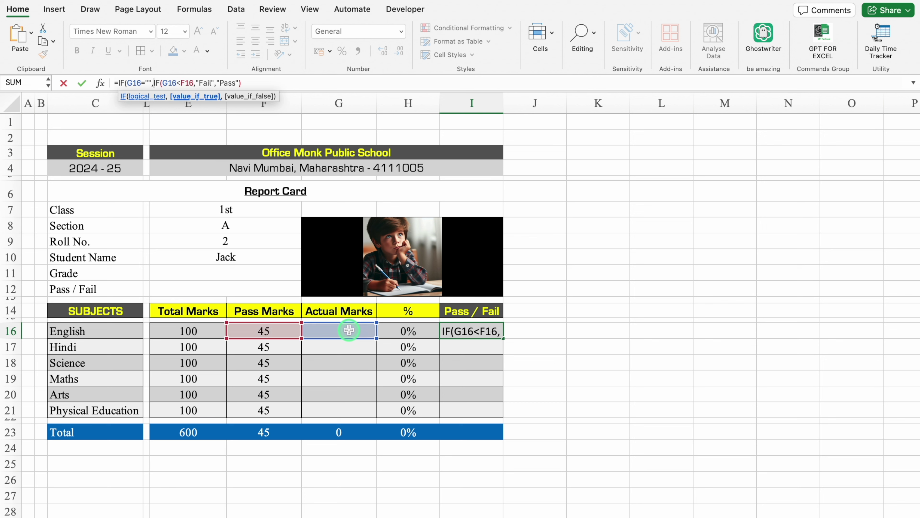
{"action": "type", "text": "\"\""}
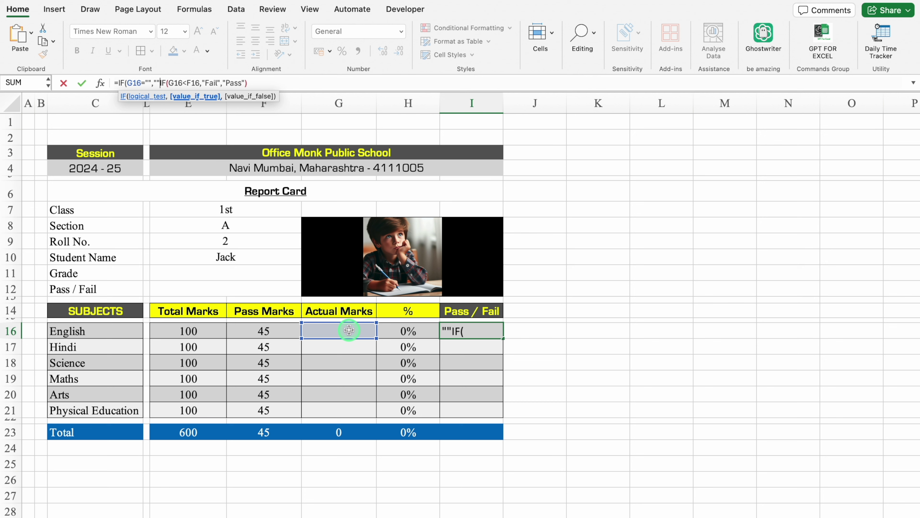
{"action": "type", "text": ","}
{"action": "left_click", "coordinate": [305, 83]}
{"action": "type", "text": ")"}
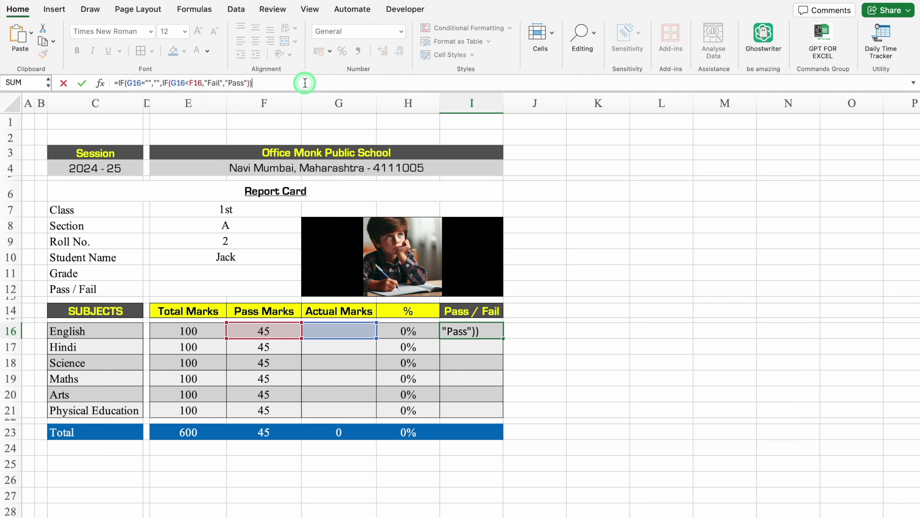
{"action": "key", "text": "Return"}
Copy the pass/fail formula from I16 and paste only the formula into I17:I21
{"action": "left_click", "coordinate": [497, 331]}
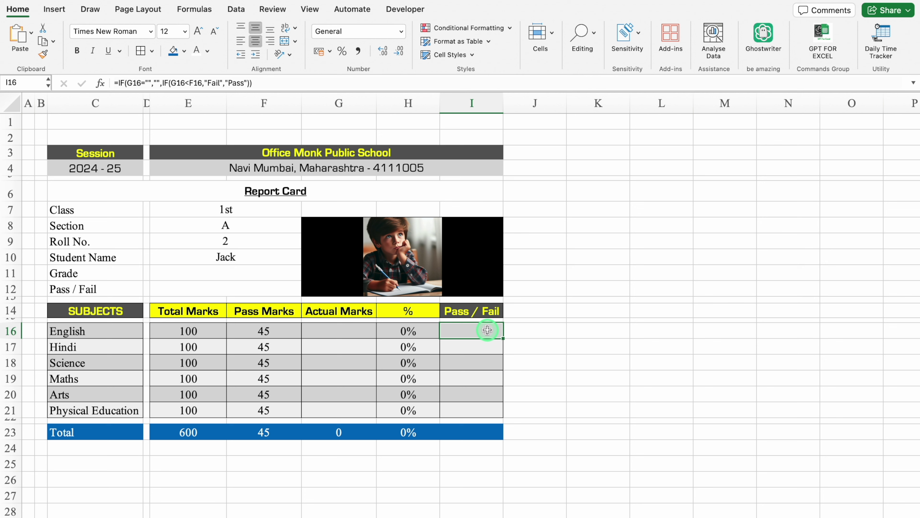
{"action": "key", "text": "super+c"}
{"action": "left_click_drag", "start_coordinate": [485, 344], "coordinate": [483, 409]}
{"action": "right_click", "coordinate": [477, 372]}
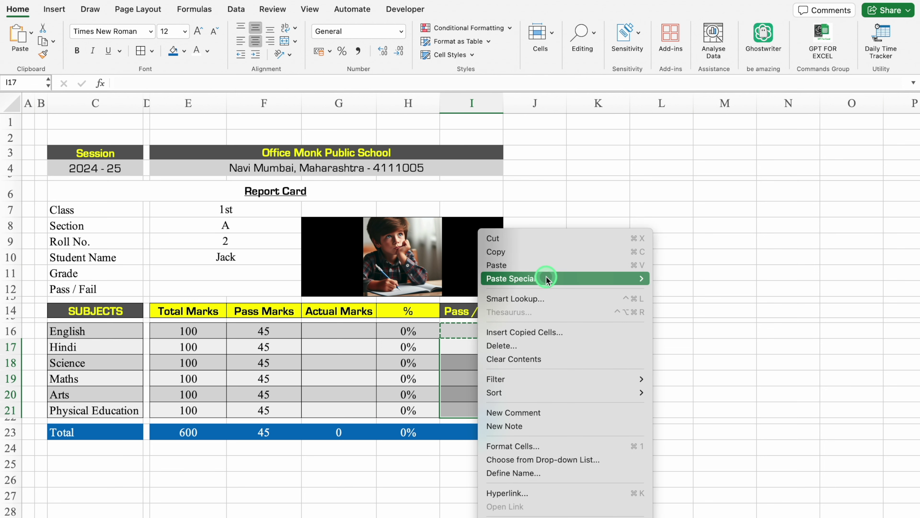
{"action": "left_click", "coordinate": [546, 280]}
{"action": "left_click", "coordinate": [675, 299]}
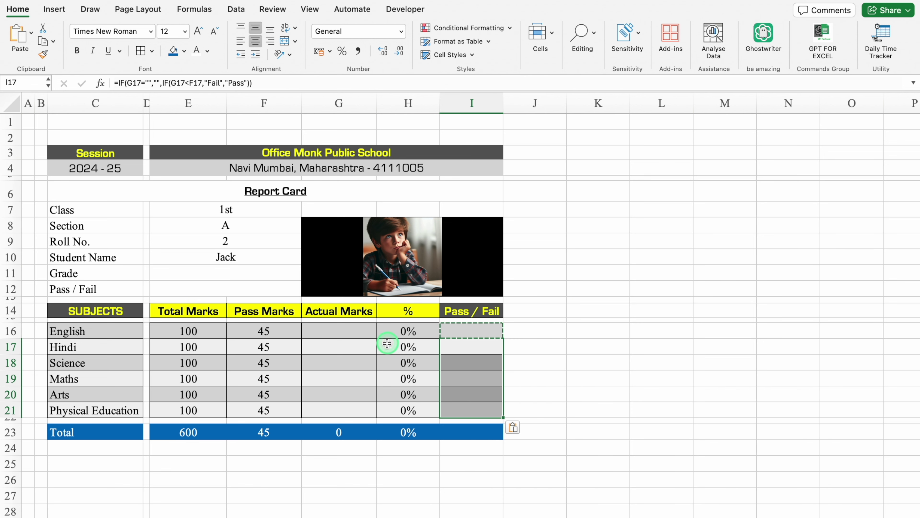
Test the pass/fail formula with English marks of 45 and 44 in G16, and clear the cell
{"action": "left_click", "coordinate": [362, 332]}
{"action": "type", "text": "45"}
{"action": "key", "text": "Return"}
{"action": "left_click", "coordinate": [339, 329]}
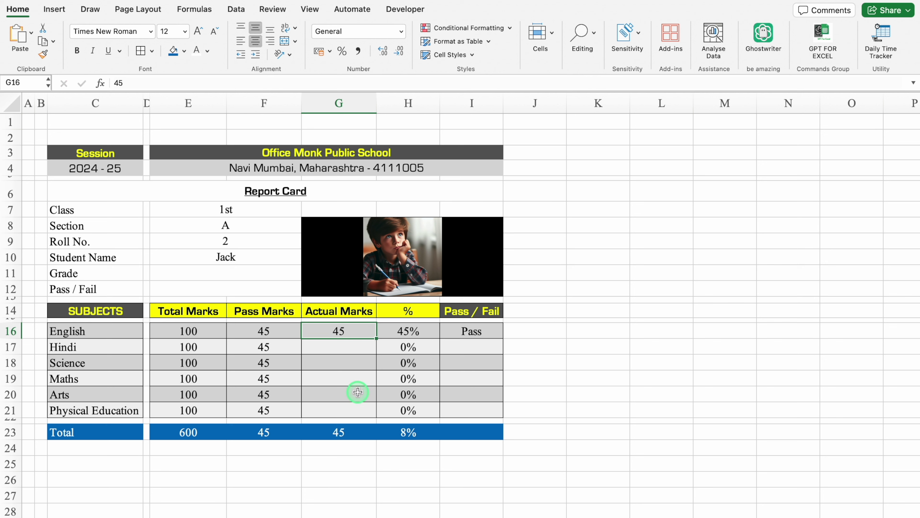
{"action": "type", "text": "44"}
{"action": "key", "text": "Return"}
{"action": "left_click", "coordinate": [359, 330]}
{"action": "key", "text": "Delete"}
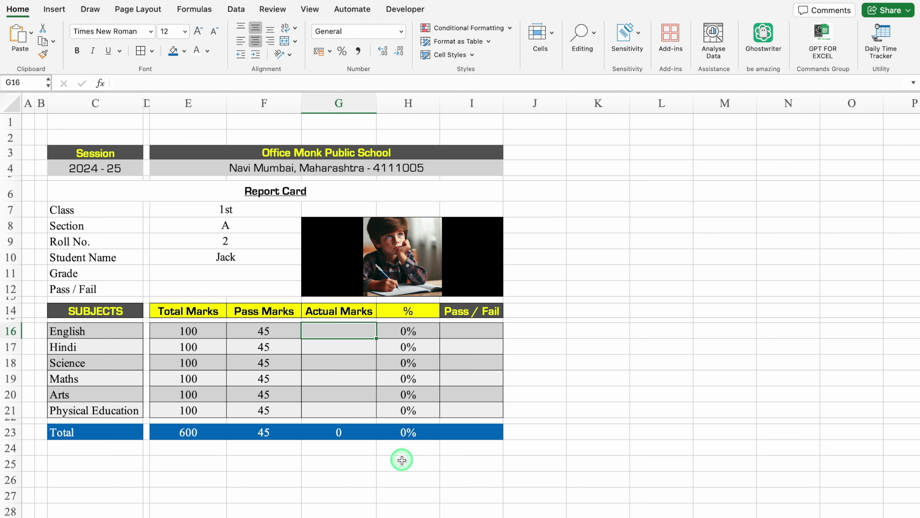
Shrink row 24 to a thin spacer, make row 25 taller and enter "Teacher's Remarks" in C25
{"action": "left_click", "coordinate": [100, 453]}
{"action": "left_click_drag", "start_coordinate": [11, 455], "coordinate": [10, 475]}
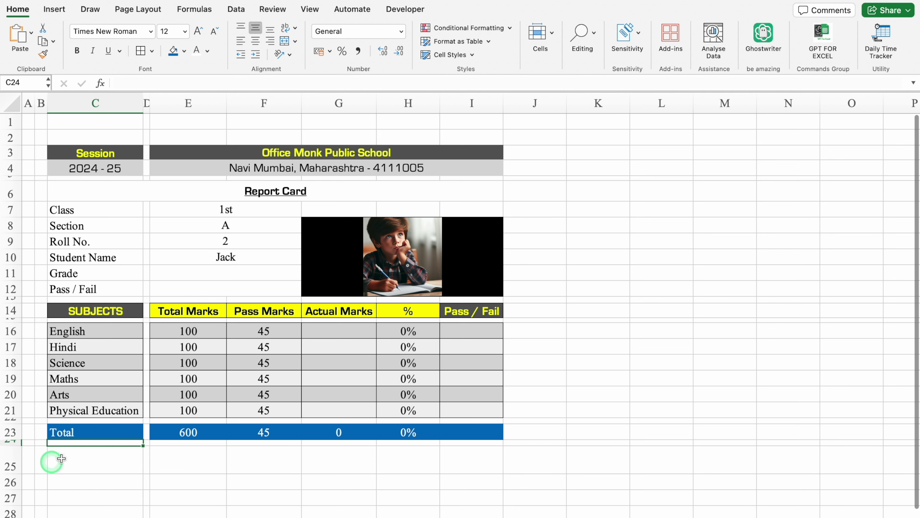
{"action": "left_click", "coordinate": [61, 458]}
{"action": "type", "text": "Teacher's Remarks"}
{"action": "key", "text": "Return"}
Format the Teacher's Remarks label with a yellow fill and bold Eurostile font, and widen column C to fit it
{"action": "left_click", "coordinate": [119, 458]}
{"action": "left_click", "coordinate": [184, 51]}
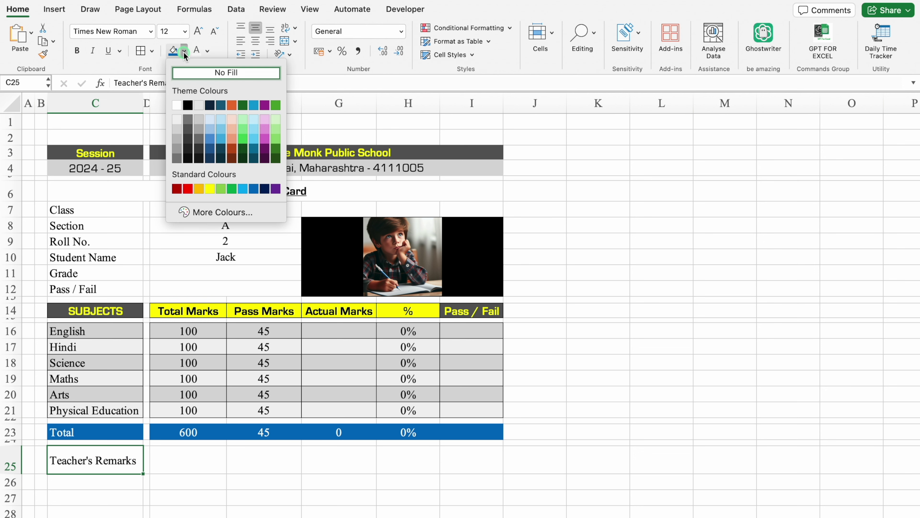
{"action": "left_click", "coordinate": [210, 188]}
{"action": "left_click", "coordinate": [150, 32]}
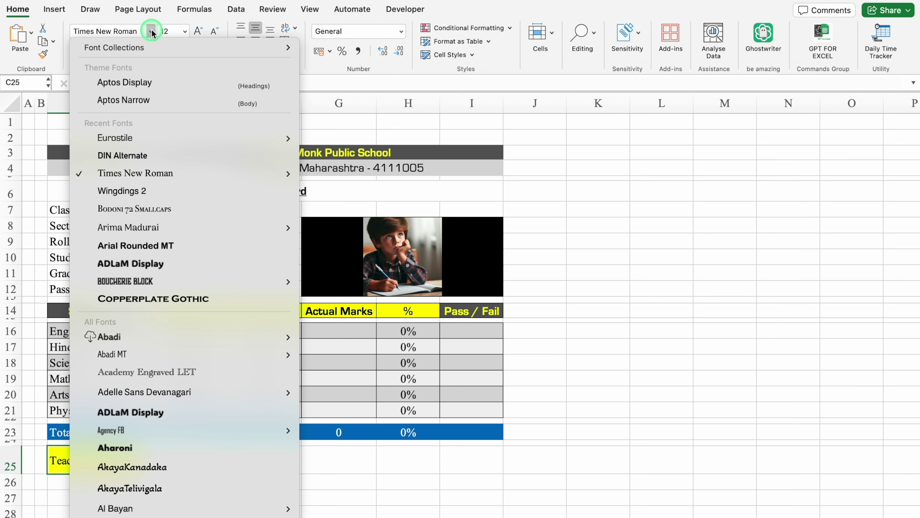
{"action": "left_click", "coordinate": [384, 181]}
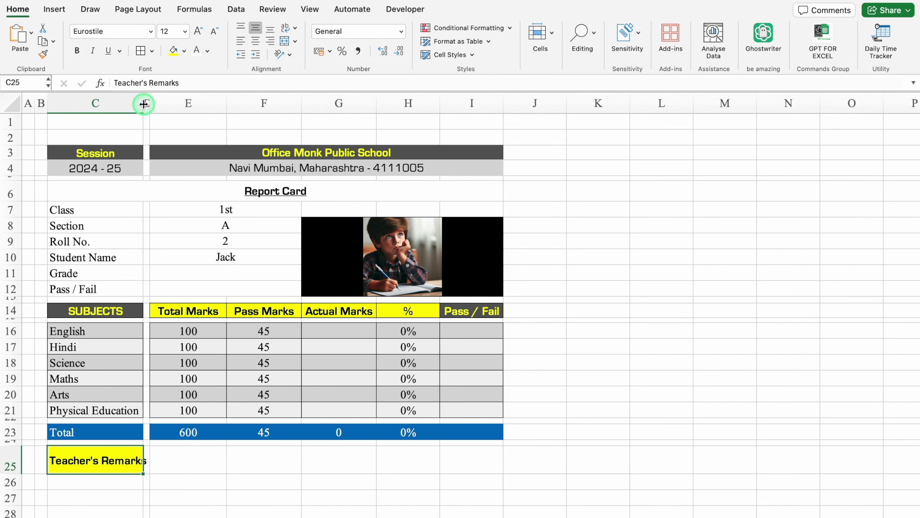
{"action": "left_click_drag", "start_coordinate": [144, 104], "coordinate": [152, 104]}
Merge E25:I25 into one remarks cell and fill it light grey
{"action": "left_click_drag", "start_coordinate": [195, 459], "coordinate": [471, 460]}
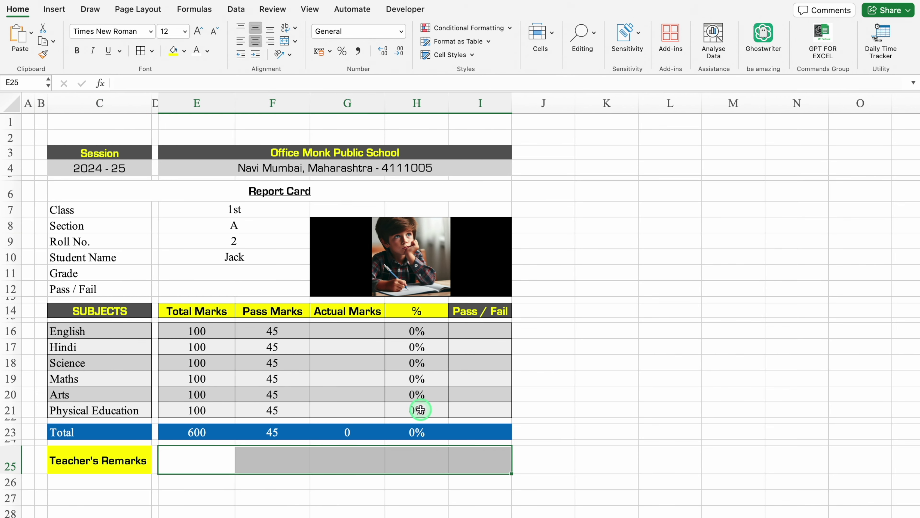
{"action": "left_click", "coordinate": [283, 42]}
{"action": "left_click", "coordinate": [184, 51]}
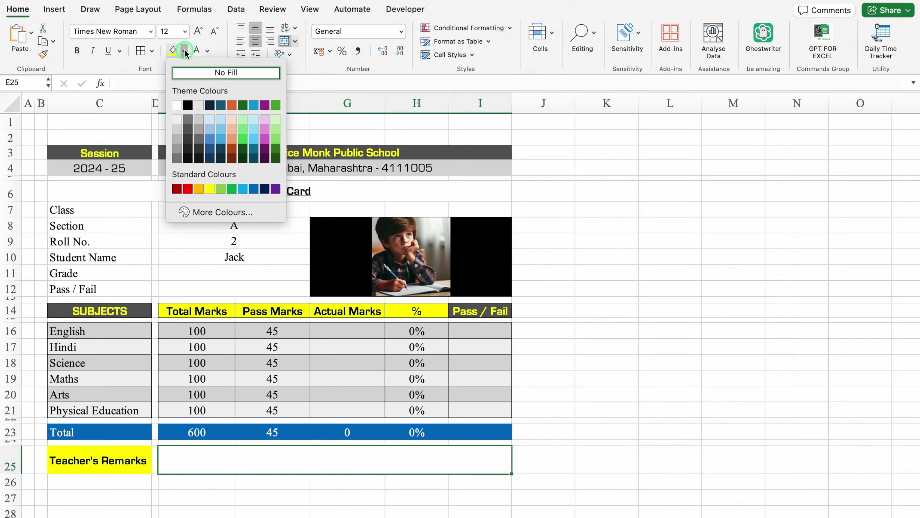
{"action": "left_click", "coordinate": [178, 120]}
{"action": "key", "text": "Down"}
{"action": "key", "text": "Down"}
{"action": "key", "text": "Down"}
{"action": "key", "text": "Down"}
{"action": "key", "text": "Down"}
{"action": "key", "text": "Down"}
{"action": "key", "text": "Down"}
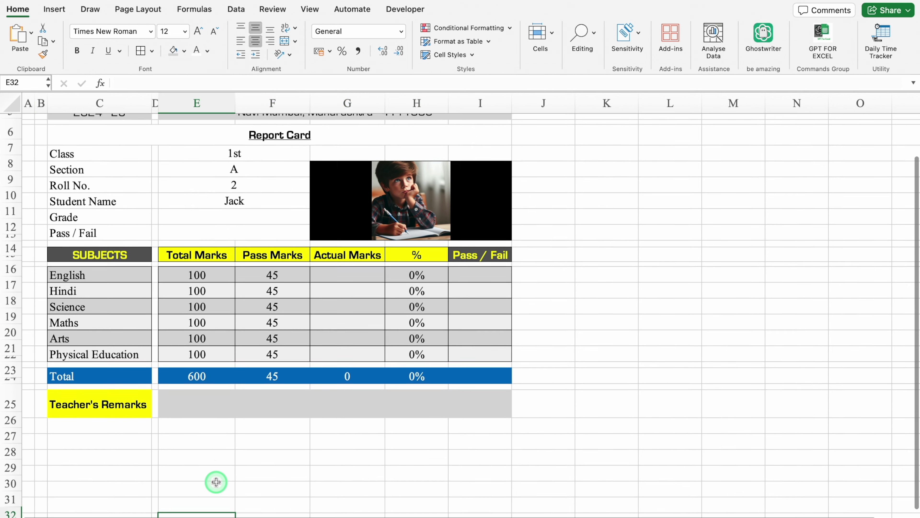
Copy the Grading Scale block from the finished report card and paste it below the remarks row, starting at C27
{"action": "scroll", "coordinate": [170, 420], "scroll_direction": "down", "scroll_amount": 3}
{"action": "left_click", "coordinate": [128, 360]}
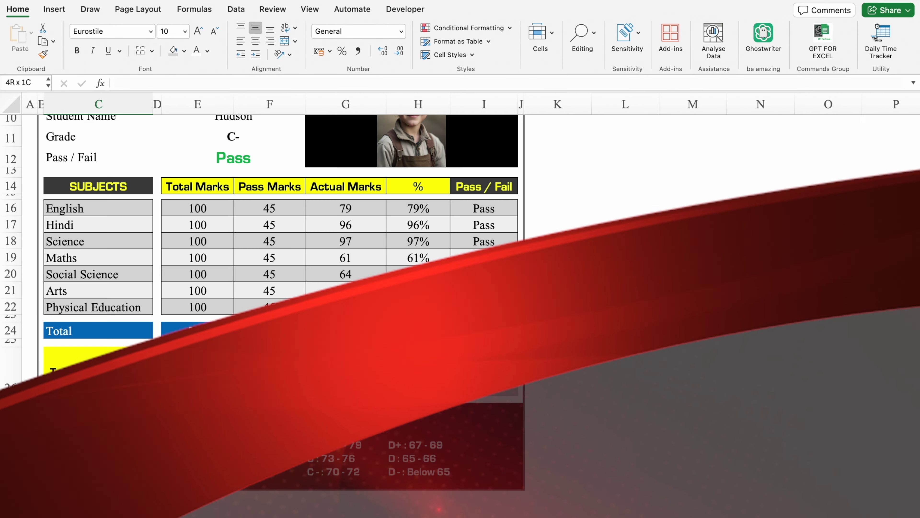
{"action": "left_click_drag", "start_coordinate": [98, 406], "coordinate": [470, 479]}
{"action": "key", "text": "cmd+c"}
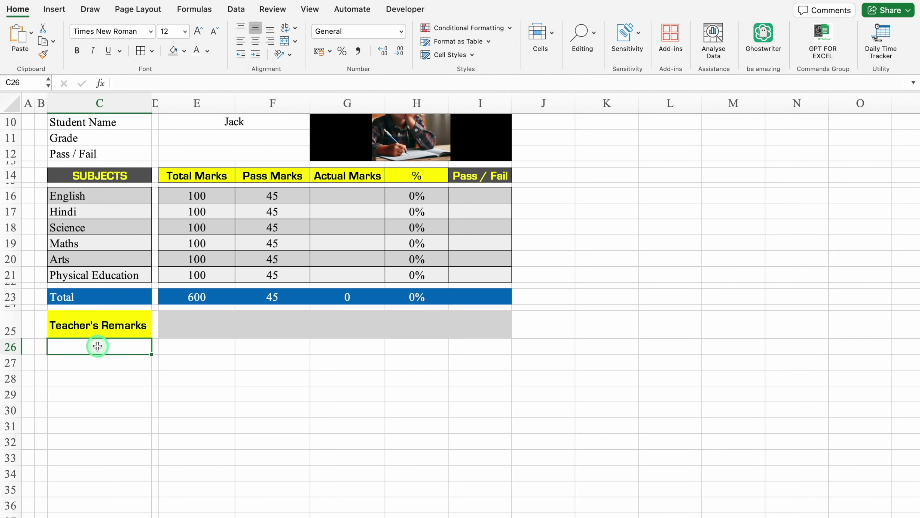
{"action": "left_click", "coordinate": [100, 361]}
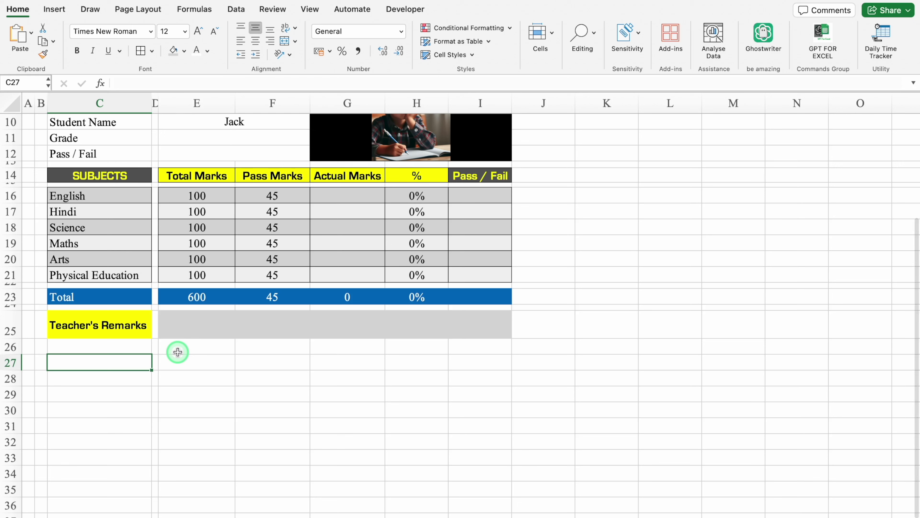
{"action": "key", "text": "super+v"}
{"action": "left_click", "coordinate": [607, 324]}
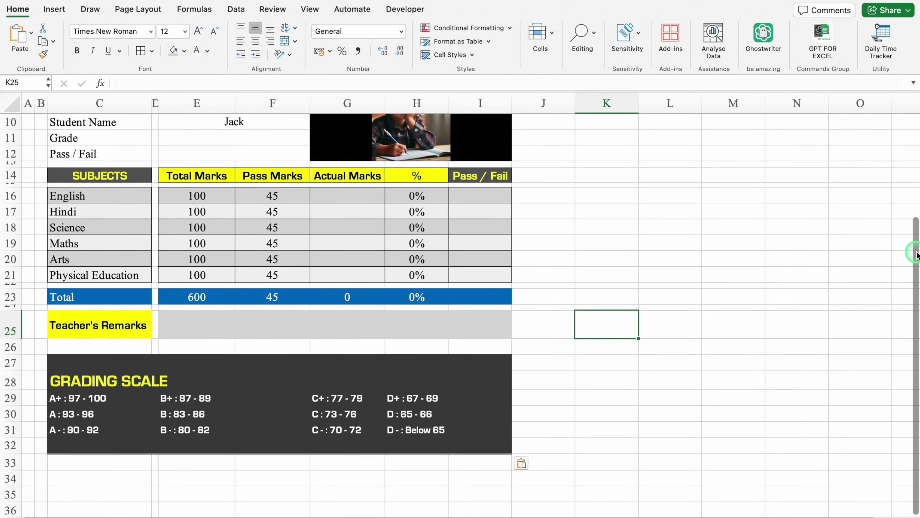
Narrow column J and apply a Thick Box Border around the whole report card, B2:J32
{"action": "left_click_drag", "start_coordinate": [575, 103], "coordinate": [518, 102]}
{"action": "scroll", "coordinate": [914, 260], "scroll_direction": "up", "scroll_amount": 2}
{"action": "left_click_drag", "start_coordinate": [914, 260], "coordinate": [914, 78]}
{"action": "left_click", "coordinate": [40, 135]}
{"action": "left_click_drag", "start_coordinate": [40, 136], "coordinate": [509, 479]}
{"action": "left_click", "coordinate": [151, 51]}
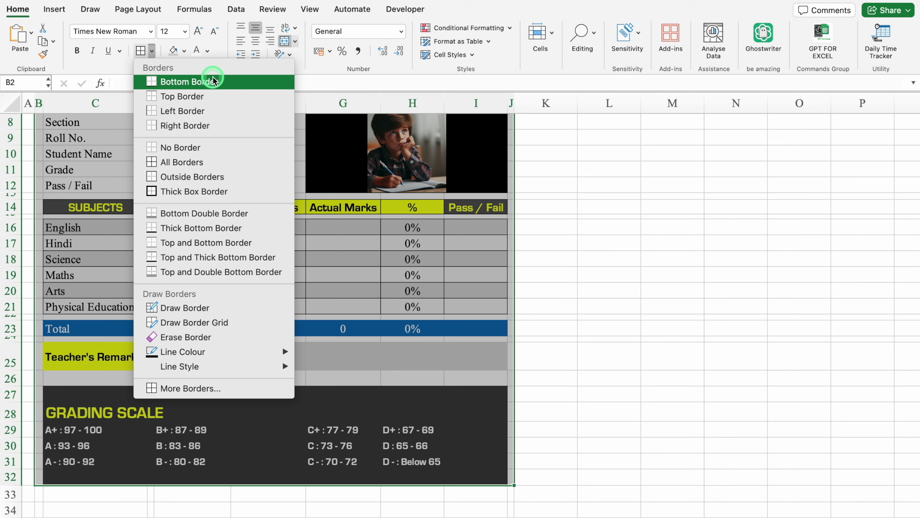
{"action": "left_click", "coordinate": [213, 192]}
{"action": "scroll", "coordinate": [542, 183], "scroll_direction": "up", "scroll_amount": 3}
{"action": "left_click", "coordinate": [542, 183]}
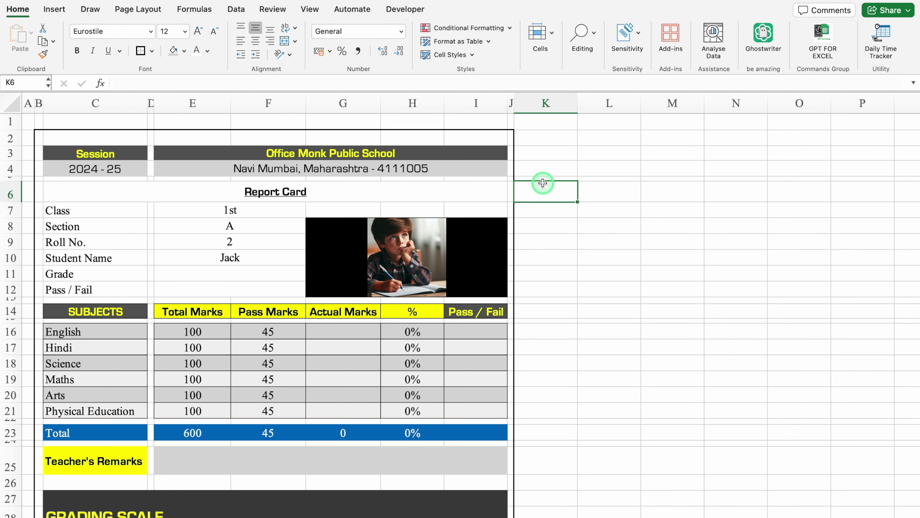
Reduce the height of row 2 above the header block and hide the sheet's gridlines
{"action": "mouse_move", "coordinate": [12, 145]}
{"action": "left_mouse_down"}
{"action": "mouse_move", "coordinate": [14, 135]}
{"action": "mouse_move", "coordinate": [14, 156]}
{"action": "left_mouse_up"}
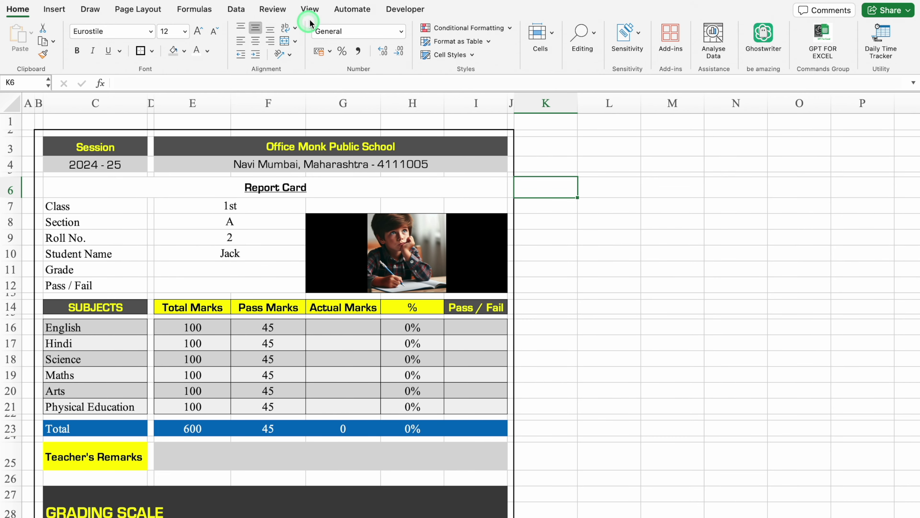
{"action": "left_click", "coordinate": [312, 10]}
{"action": "left_click", "coordinate": [336, 41]}
{"action": "left_click", "coordinate": [608, 269]}
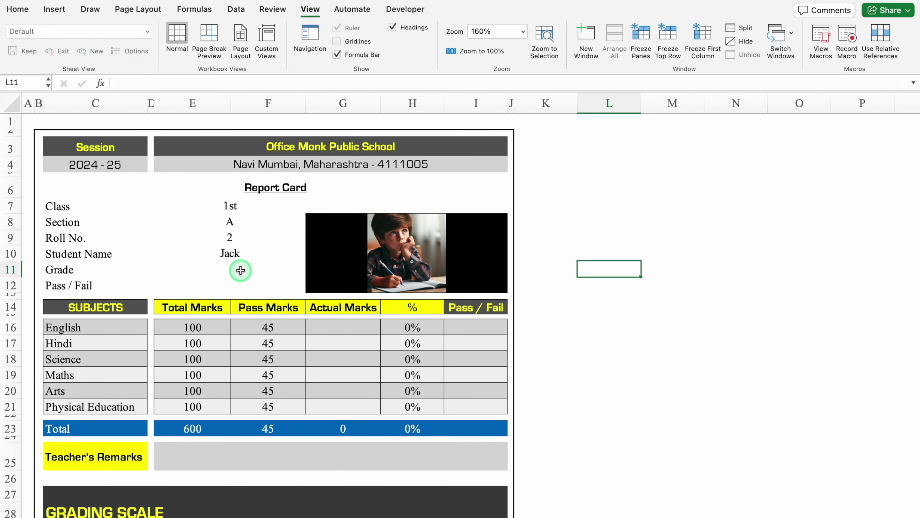
Enter =IF(H23>=45%,"Pass","Fail") in the Pass / Fail cell E12, testing the total percentage
{"action": "left_click", "coordinate": [225, 283]}
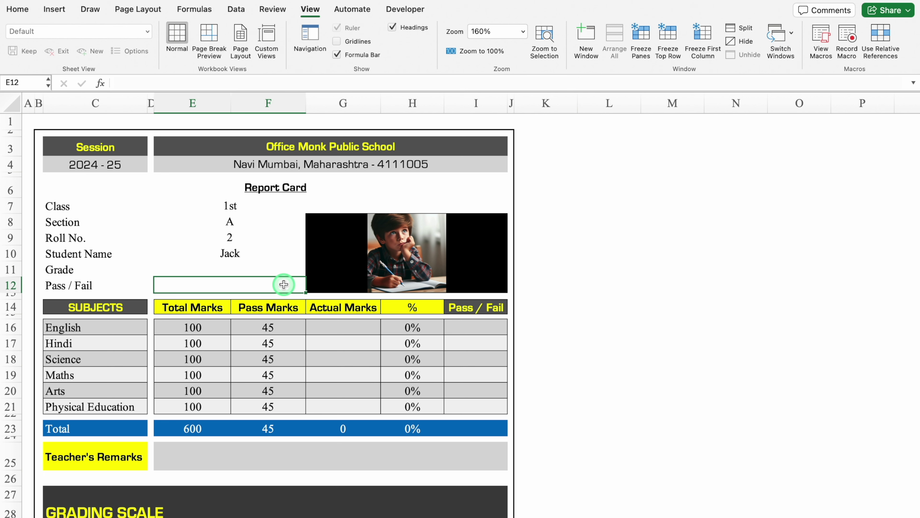
{"action": "type", "text": "="}
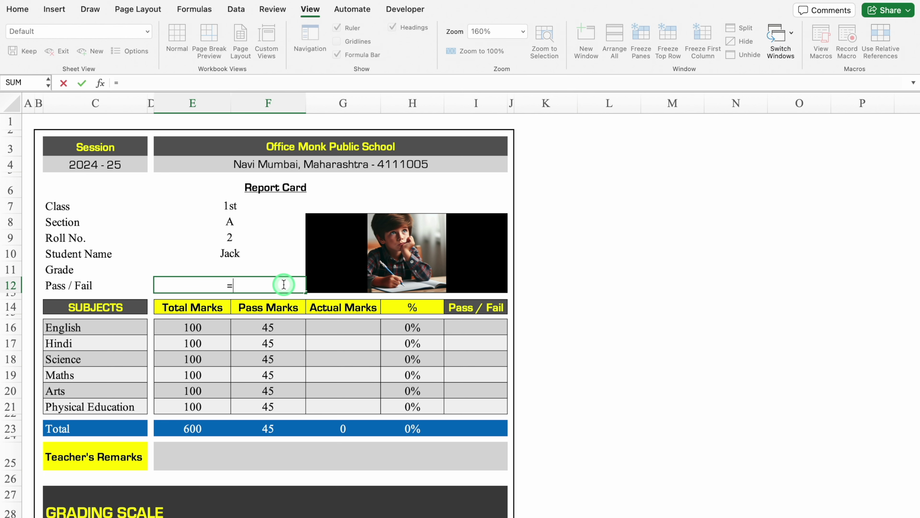
{"action": "type", "text": "if"}
{"action": "double_click", "coordinate": [207, 313]}
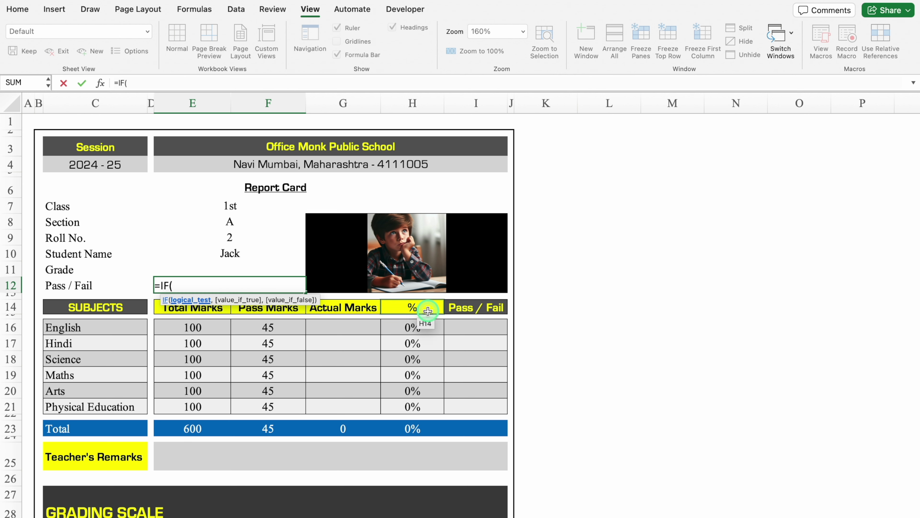
{"action": "left_click", "coordinate": [414, 424]}
{"action": "type", "text": ">"}
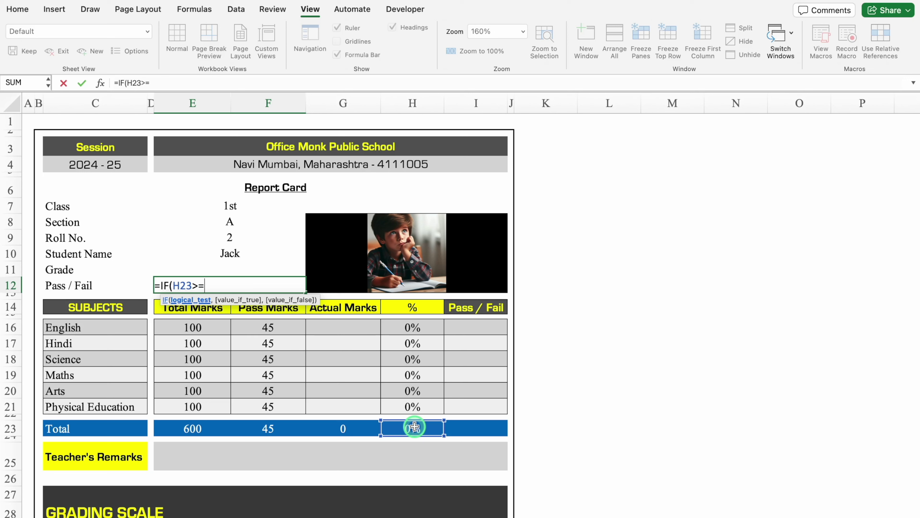
{"action": "type", "text": "=45%,"}
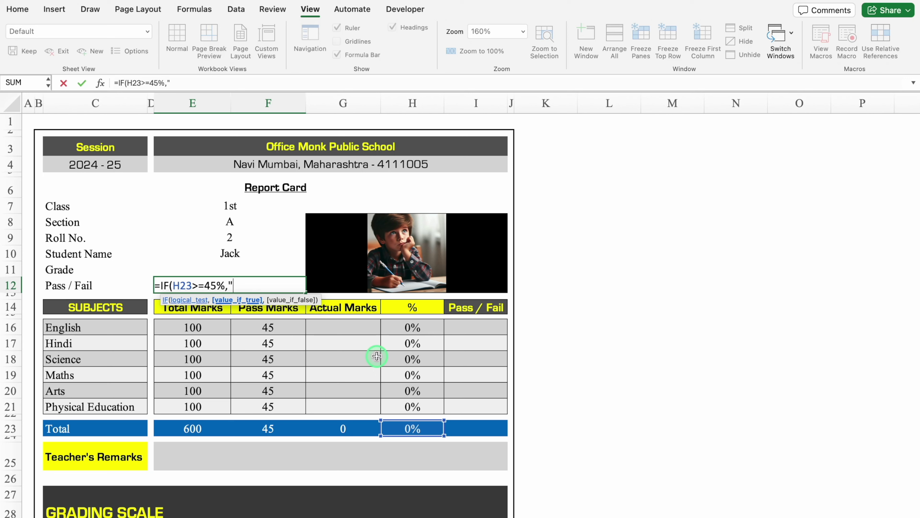
{"action": "type", "text": "ss\",\"Fail\")"}
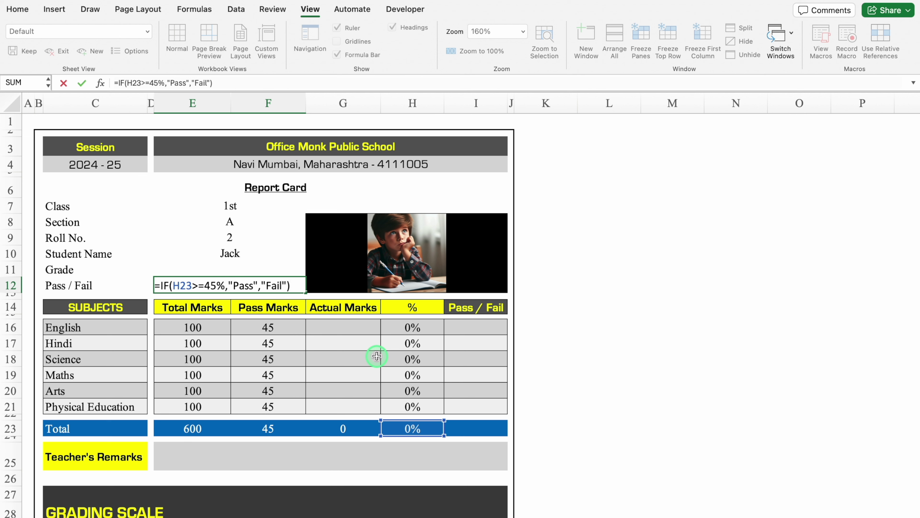
{"action": "key", "text": "ctrl+Return"}
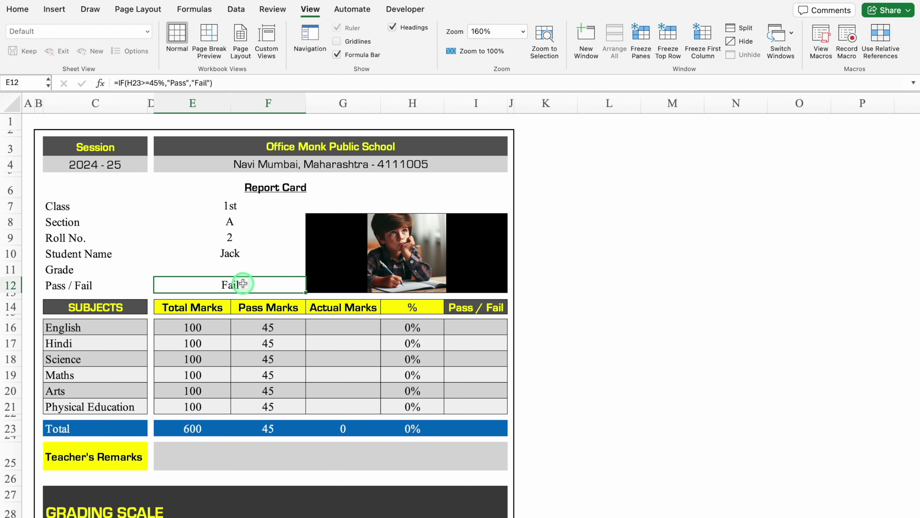
Wrap the E12 formula in a blank-name check: =IF(E10="","",IF(H23>=45%,"Pass","Fail"))
{"action": "left_click", "coordinate": [117, 83]}
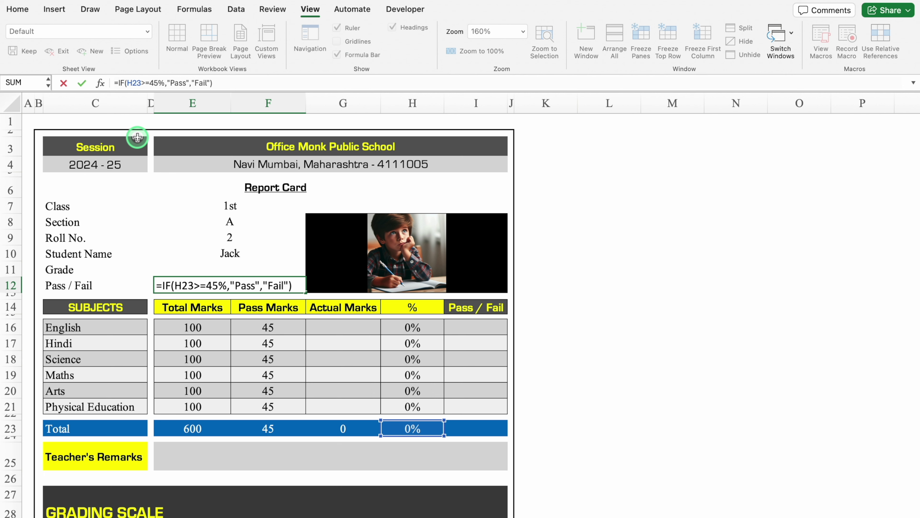
{"action": "double_click", "coordinate": [142, 129]}
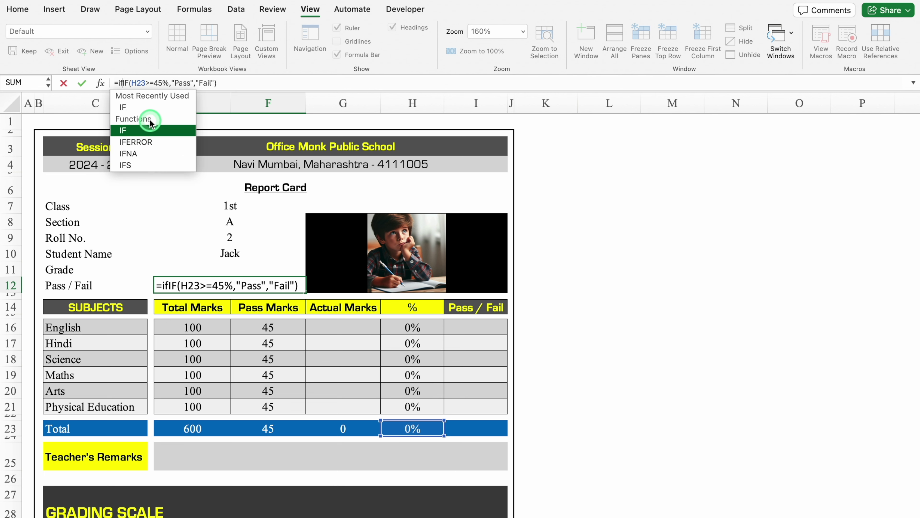
{"action": "left_click", "coordinate": [233, 253]}
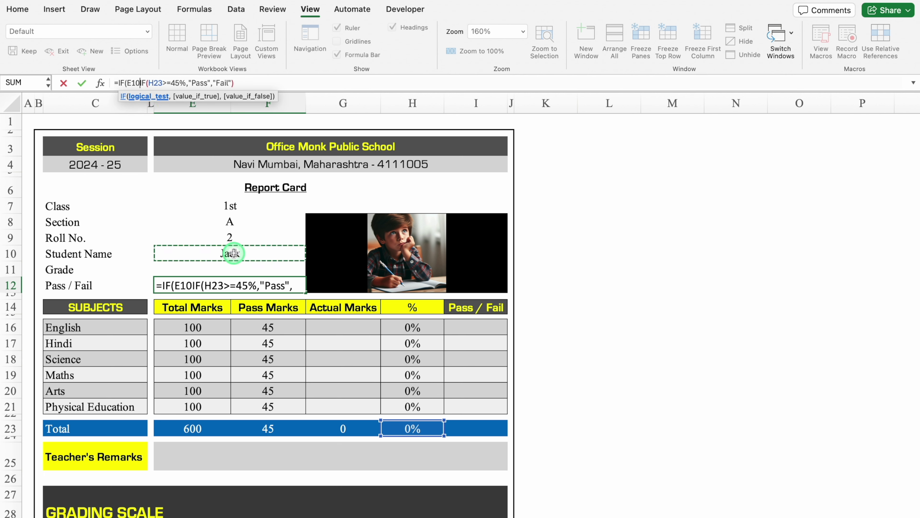
{"action": "type", "text": "="}
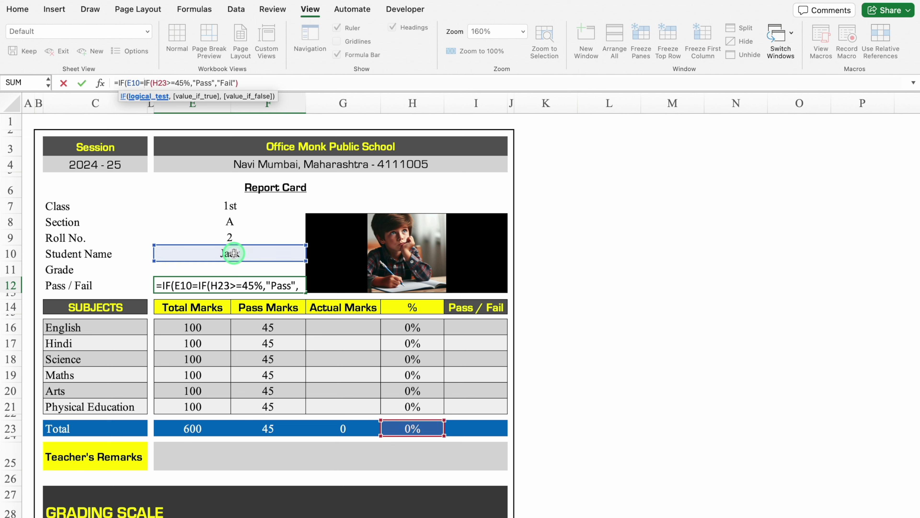
{"action": "type", "text": "\"\""}
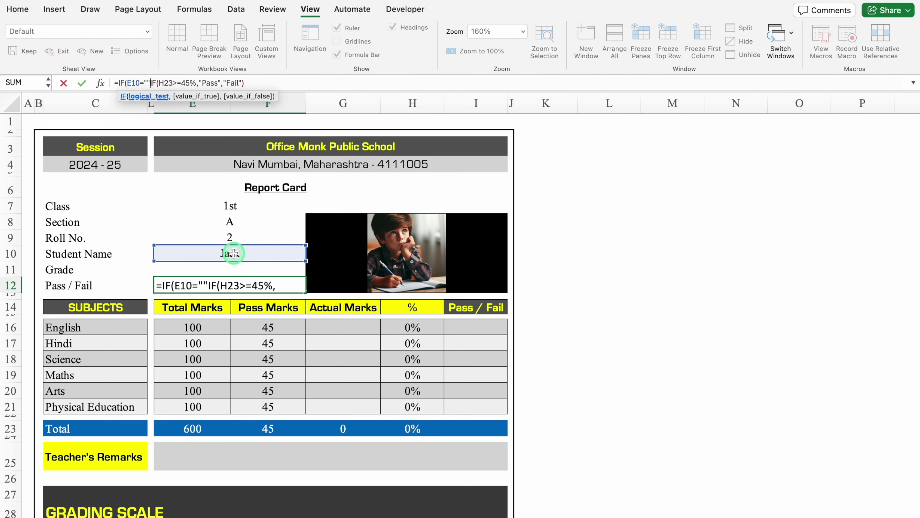
{"action": "type", "text": ",\"\","}
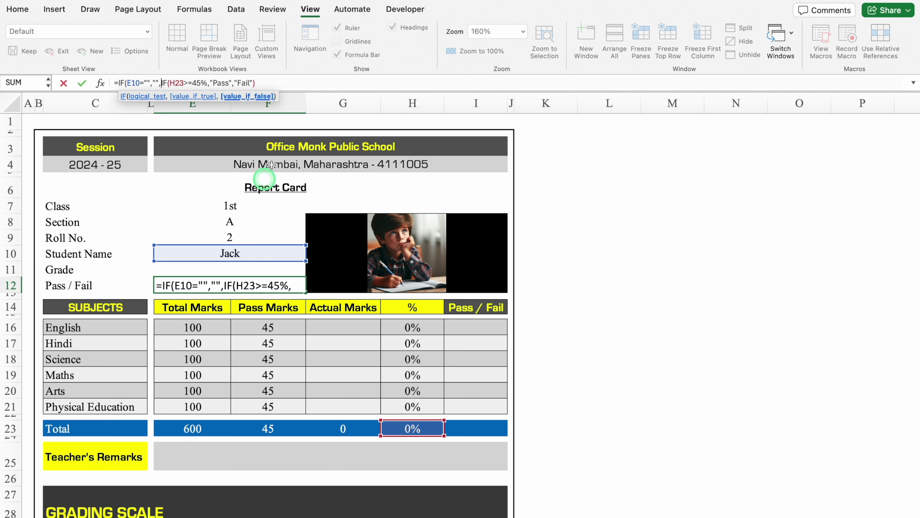
{"action": "left_click", "coordinate": [275, 82]}
{"action": "type", "text": ")"}
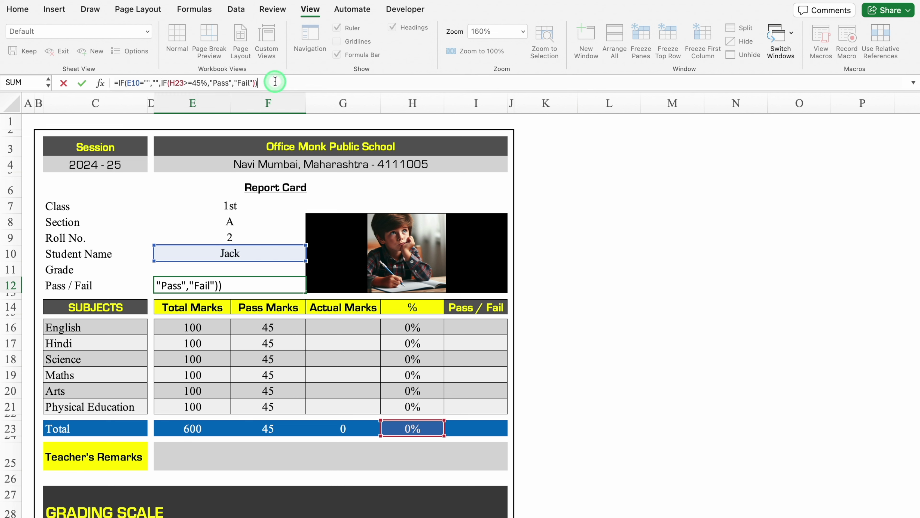
{"action": "key", "text": "Return"}
{"action": "left_click", "coordinate": [242, 277]}
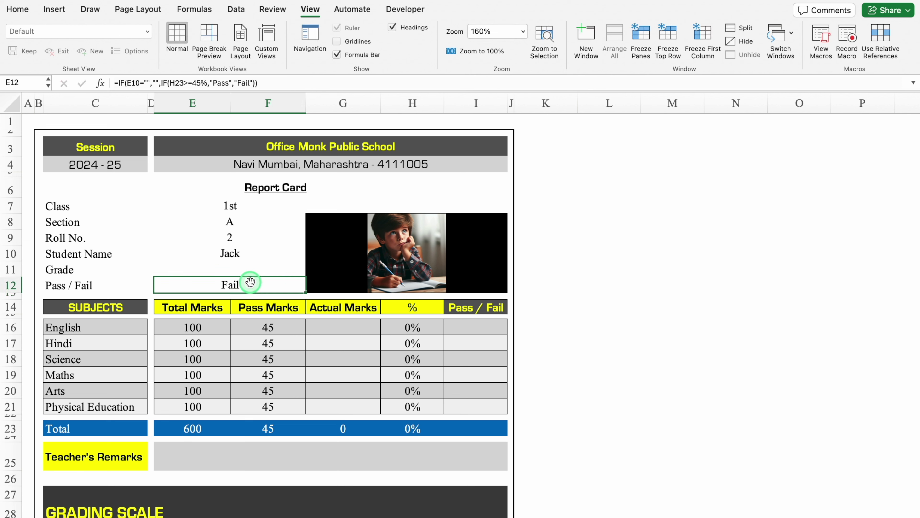
Start a VLOOKUP in G16, English's Actual Marks cell, with class and roll number joined as the lookup value $E$7&E$9
{"action": "left_click", "coordinate": [354, 328]}
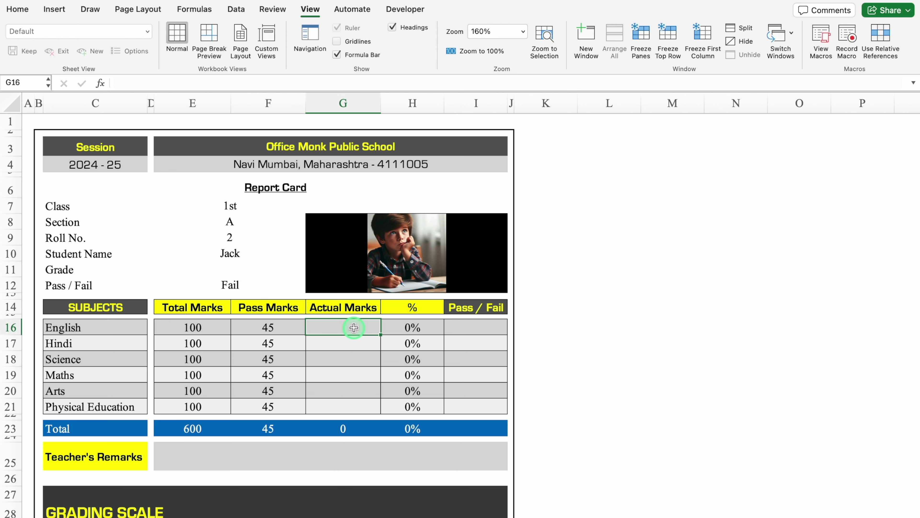
{"action": "type", "text": "=vl"}
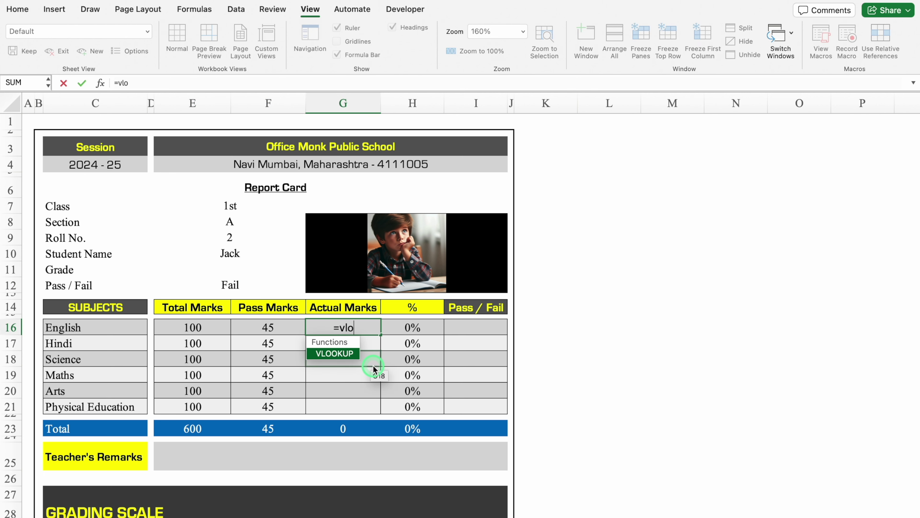
{"action": "type", "text": "o"}
{"action": "double_click", "coordinate": [333, 354]}
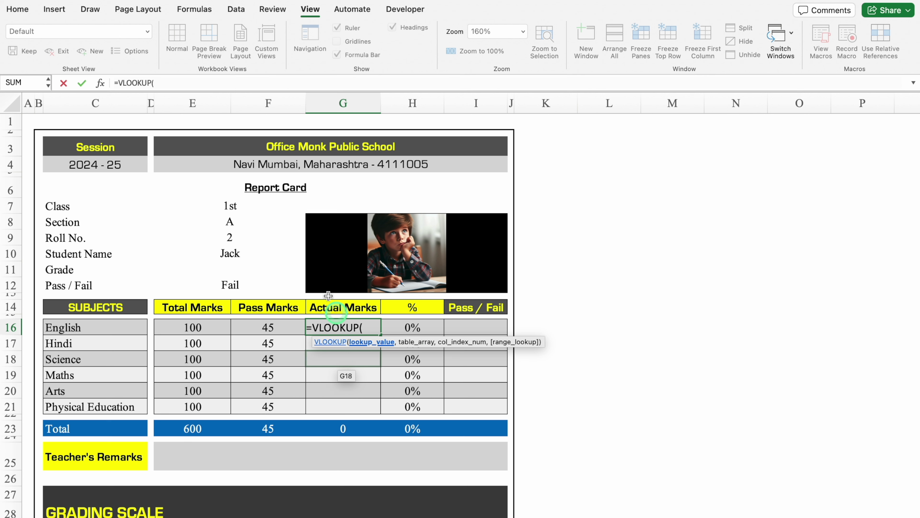
{"action": "left_click", "coordinate": [233, 207]}
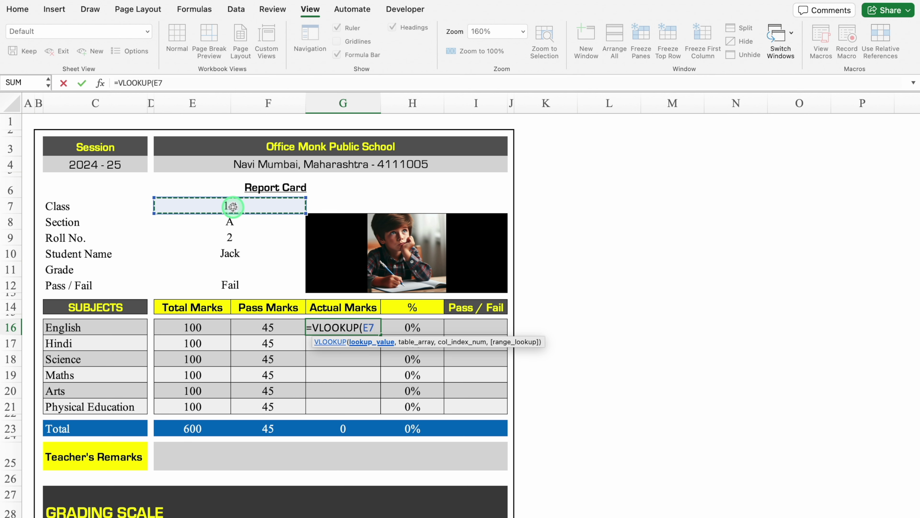
{"action": "key", "text": "F4"}
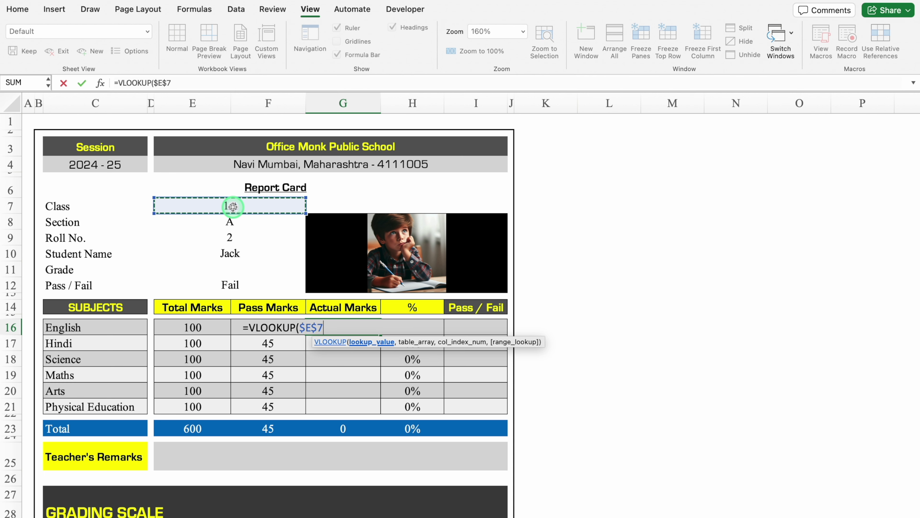
{"action": "type", "text": "&"}
{"action": "left_click", "coordinate": [230, 237]}
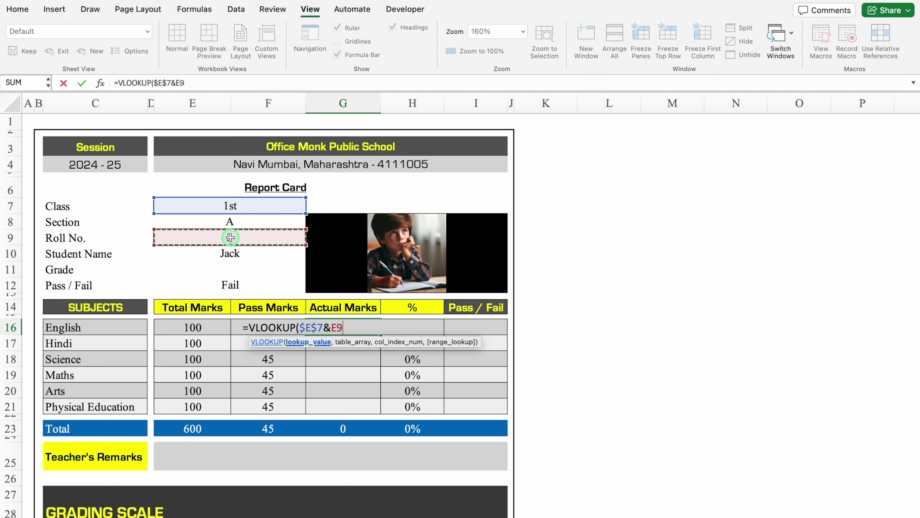
{"action": "key", "text": "F4"}
{"action": "key", "text": "F4"}
{"action": "type", "text": ","}
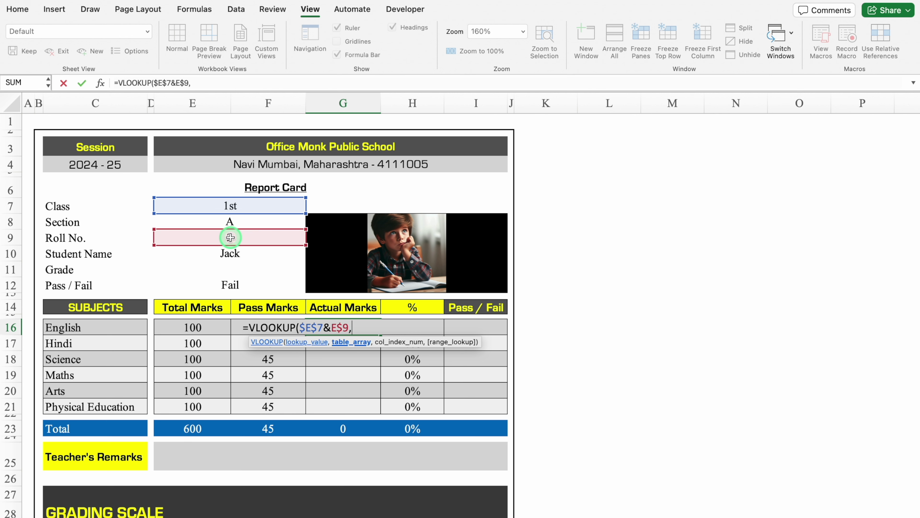
Set the VLOOKUP table array to columns D to N of the Data sheet, fixed as Data!$D:$N
{"action": "key", "text": "ctrl+Page_Down"}
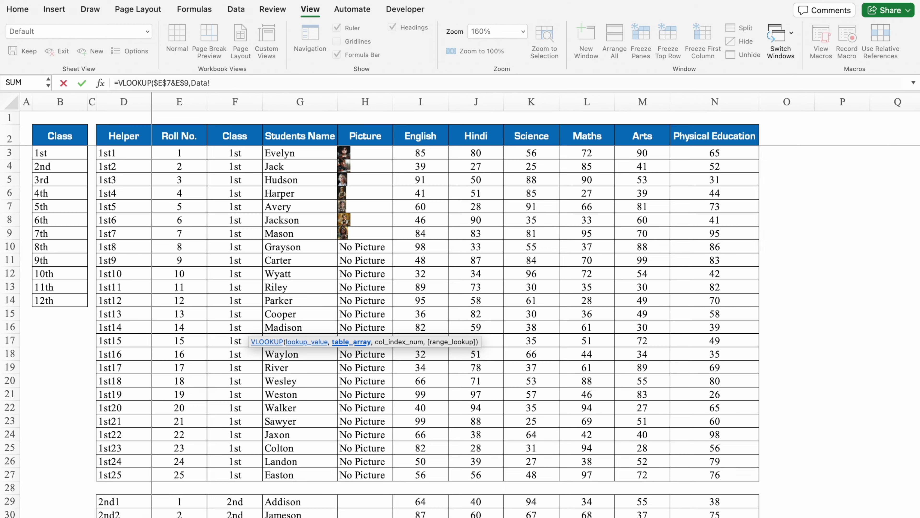
{"action": "left_click", "coordinate": [124, 102]}
{"action": "left_click_drag", "start_coordinate": [123, 104], "coordinate": [736, 119]}
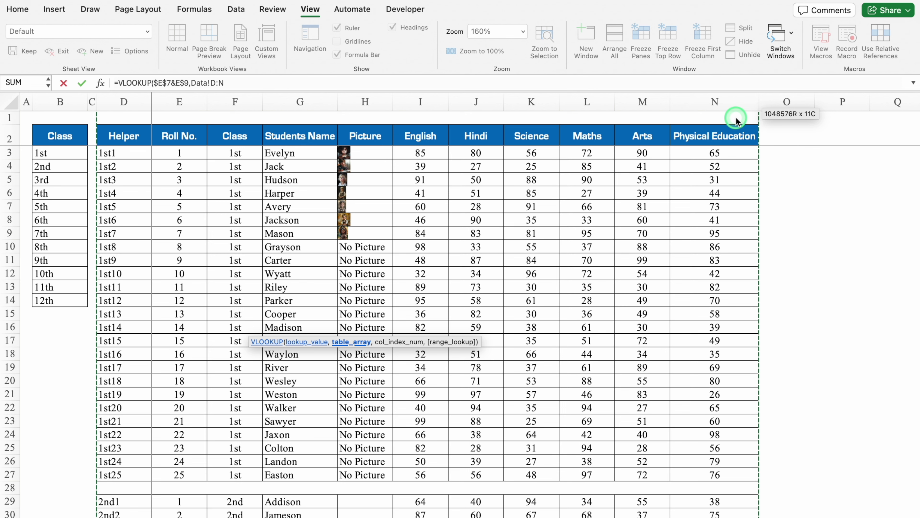
{"action": "key", "text": "F4"}
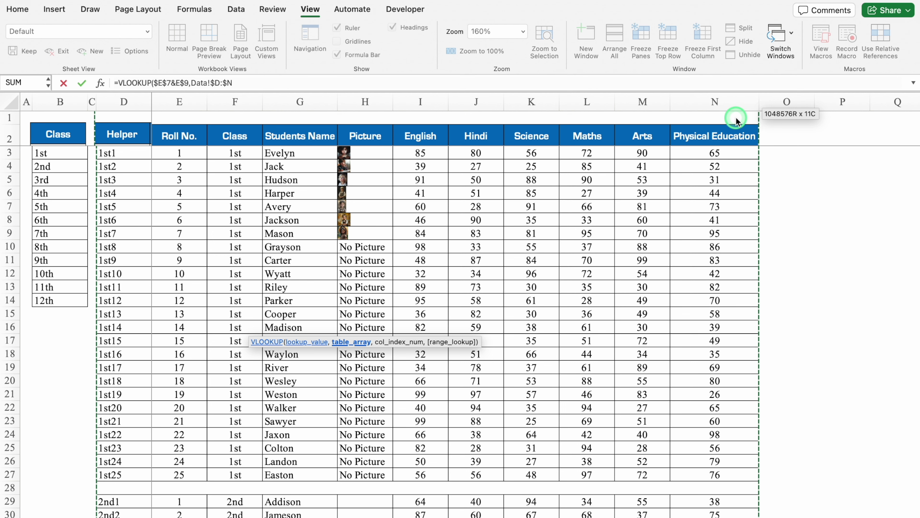
{"action": "type", "text": ","}
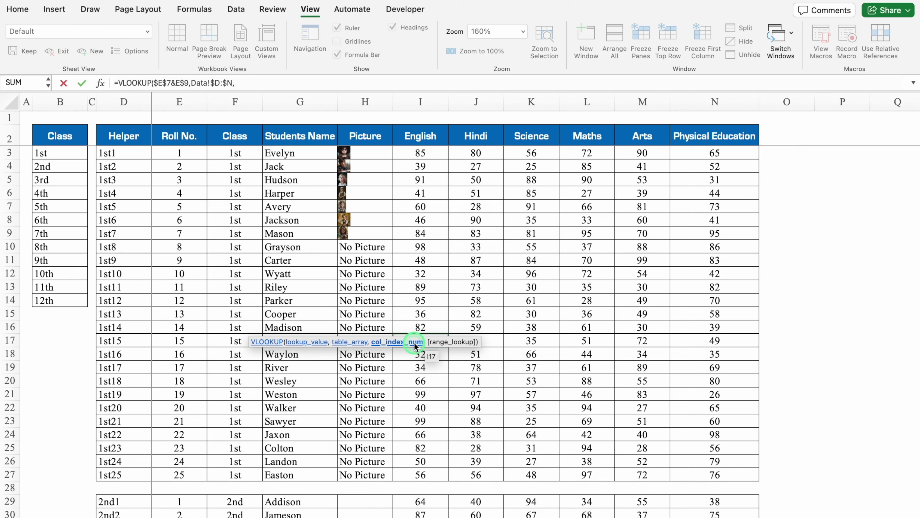
Nest a MATCH function as the VLOOKUP column index, with the English subject cell 'Report Card'!C16 as its lookup value
{"action": "type", "text": "MATC"}
{"action": "double_click", "coordinate": [294, 353]}
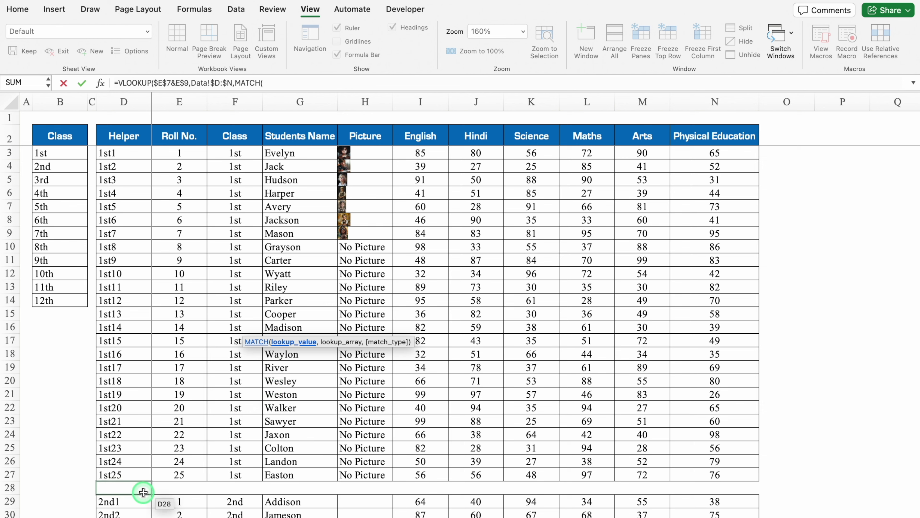
{"action": "left_click", "coordinate": [65, 516]}
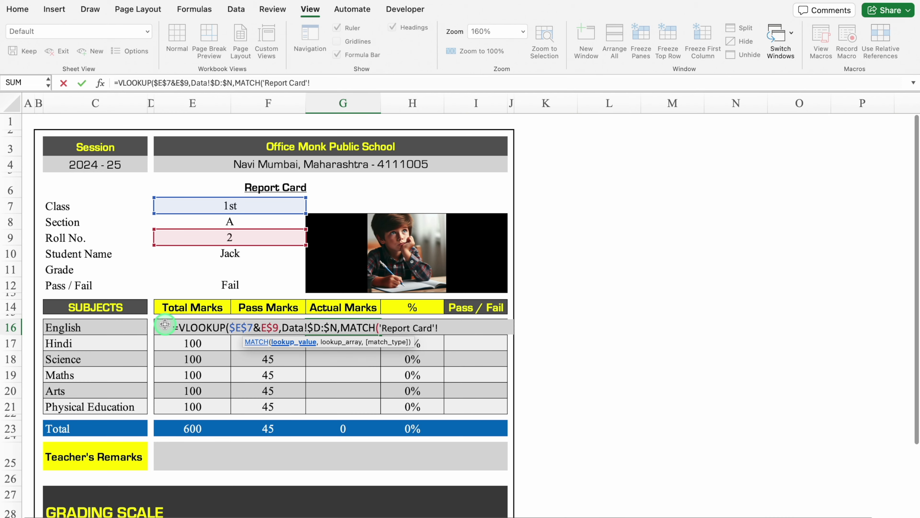
{"action": "left_click", "coordinate": [112, 327]}
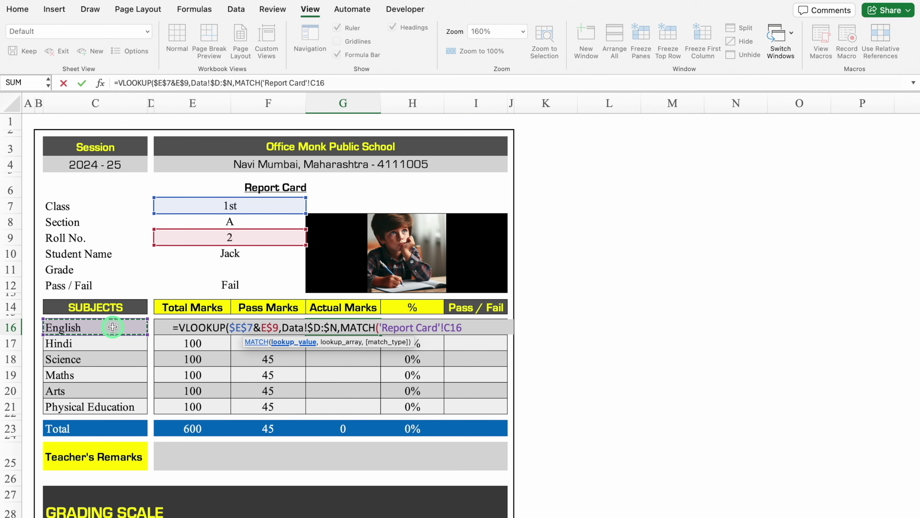
{"action": "type", "text": ","}
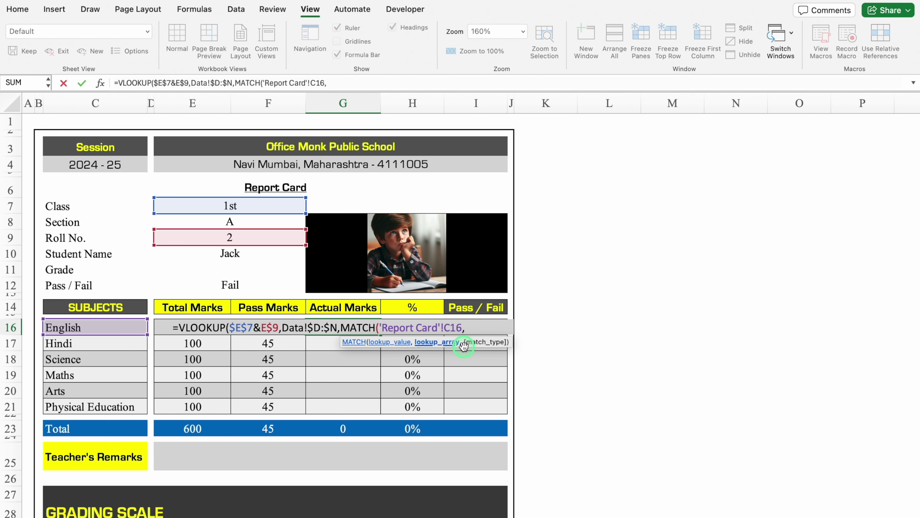
Set the MATCH lookup array to the Data sheet's header row, Helper through Physical Education, fixed as Data!$D$2:$N$2
{"action": "key", "text": "ctrl+Page_Down"}
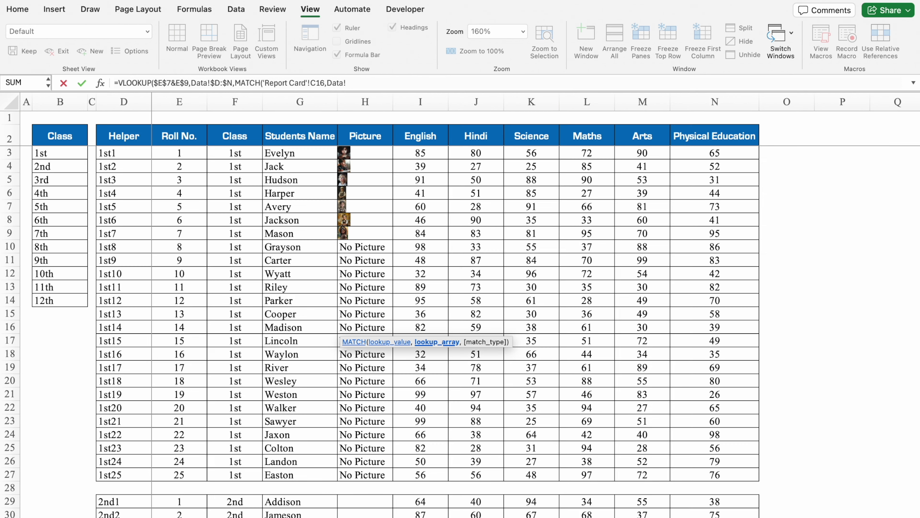
{"action": "left_click", "coordinate": [125, 135]}
{"action": "left_click_drag", "start_coordinate": [125, 135], "coordinate": [723, 136]}
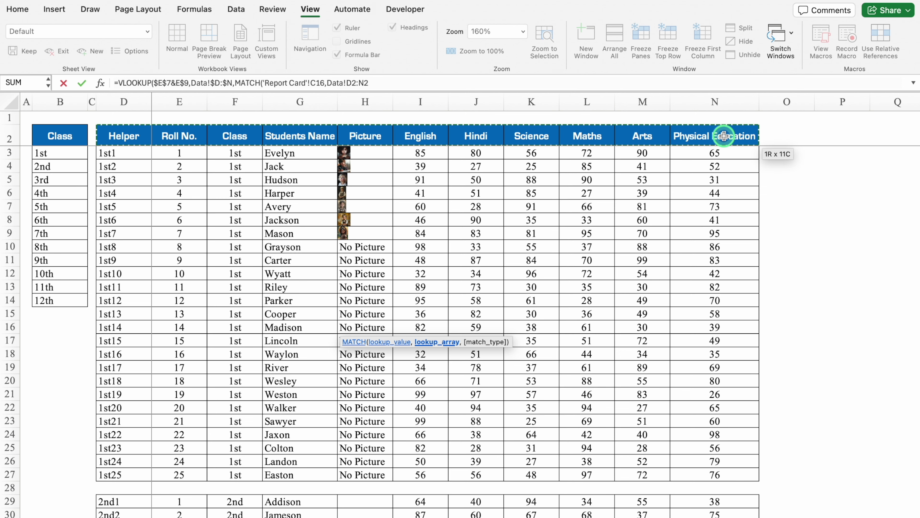
{"action": "key", "text": "F4"}
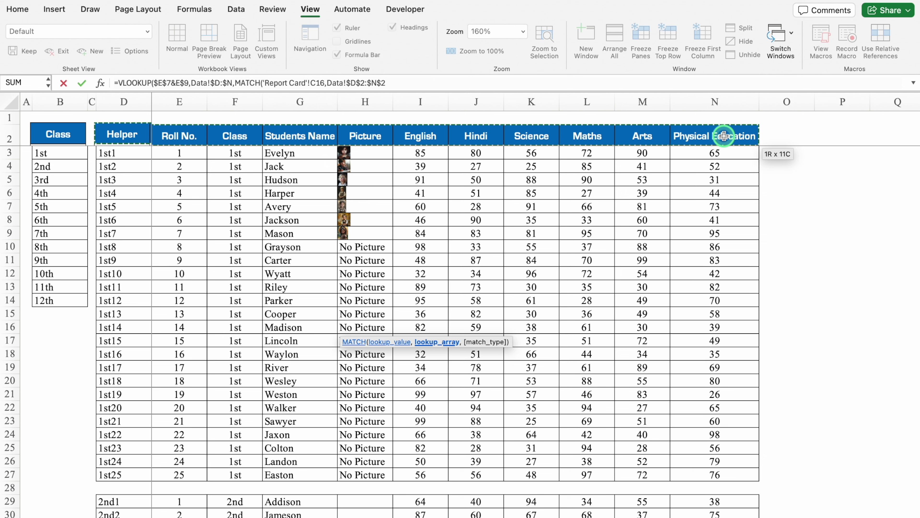
{"action": "type", "text": ","}
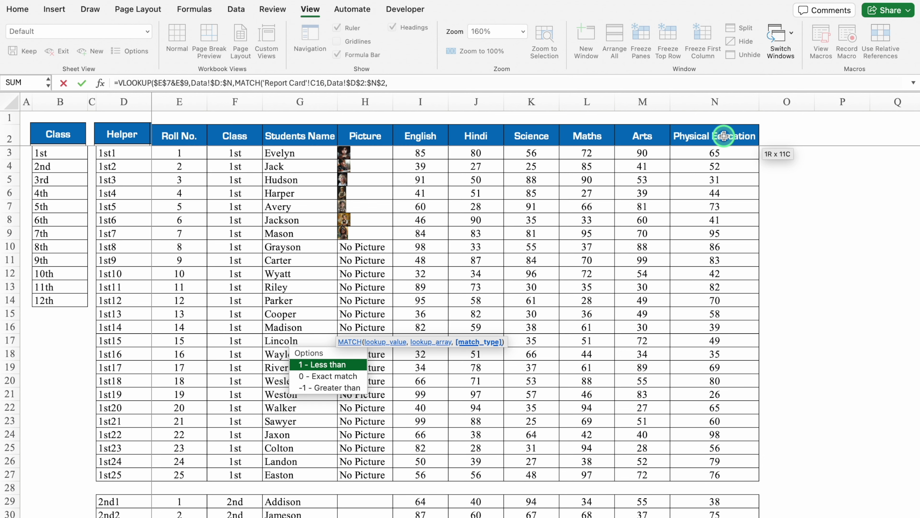
Finish the G16 formula with match type 0 for MATCH and range lookup 0 for VLOOKUP
{"action": "left_click", "coordinate": [332, 375]}
{"action": "left_click", "coordinate": [467, 111]}
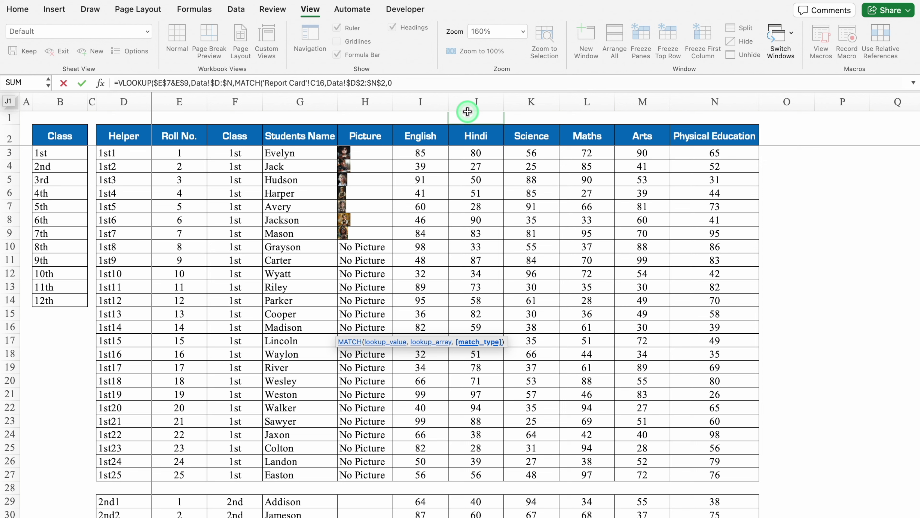
{"action": "type", "text": "),"}
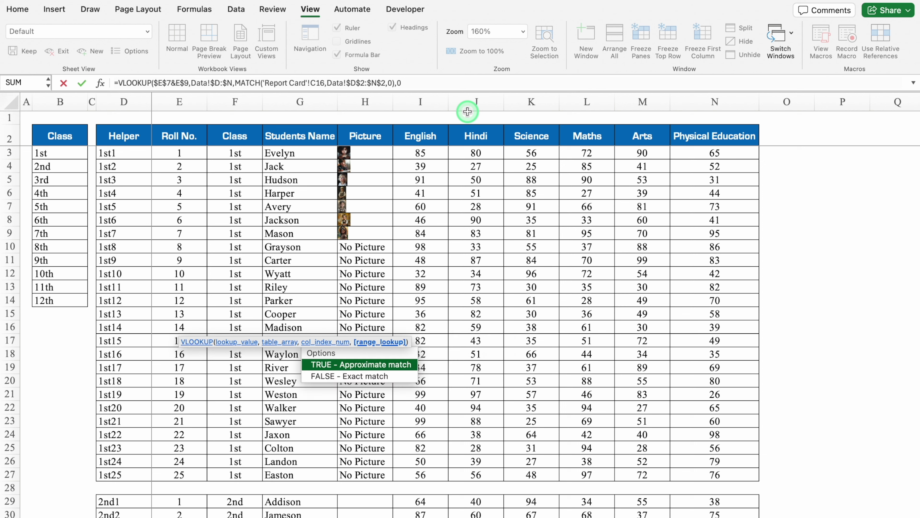
{"action": "type", "text": "0)"}
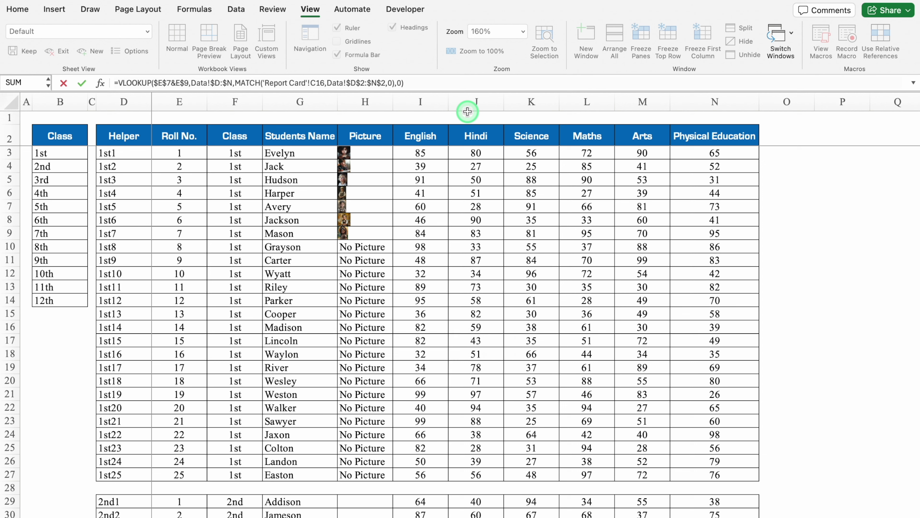
{"action": "key", "text": "Return"}
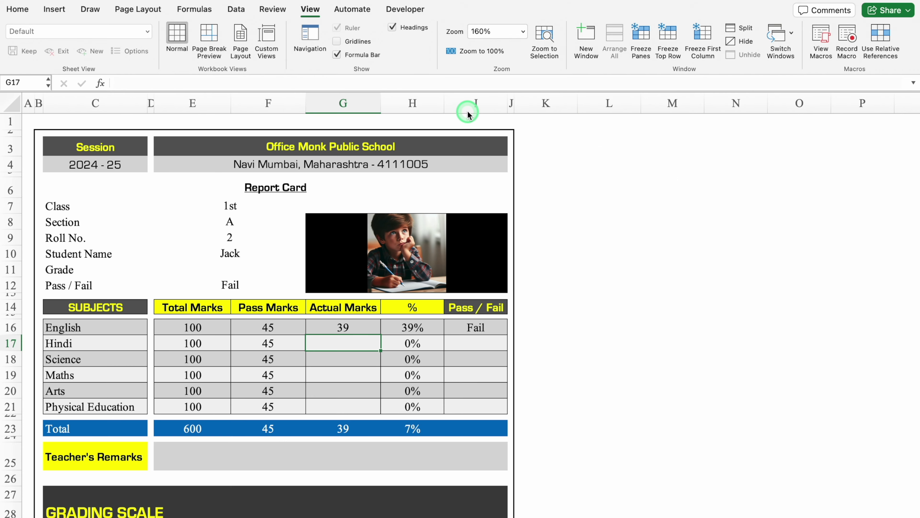
Wrap the VLOOKUP formula in G16 in IFERROR with "" as the value if an error occurs
{"action": "key", "text": "Up"}
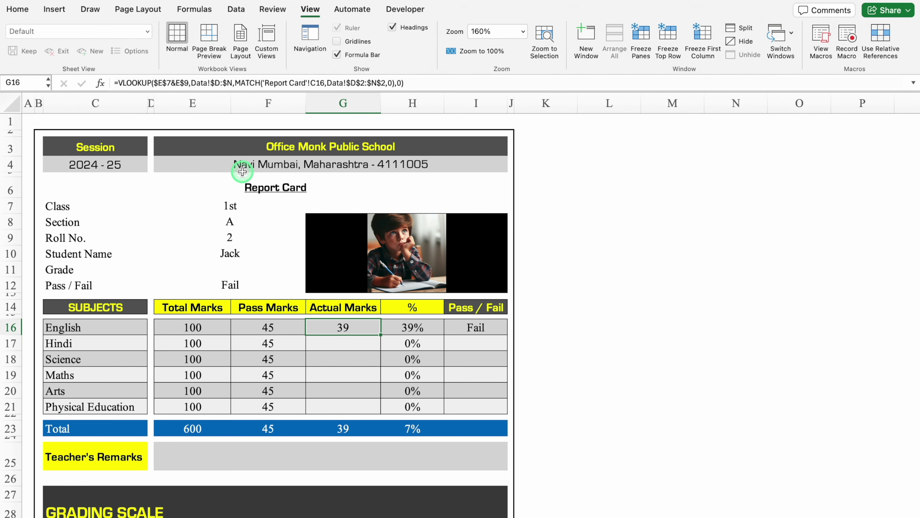
{"action": "left_click", "coordinate": [119, 83]}
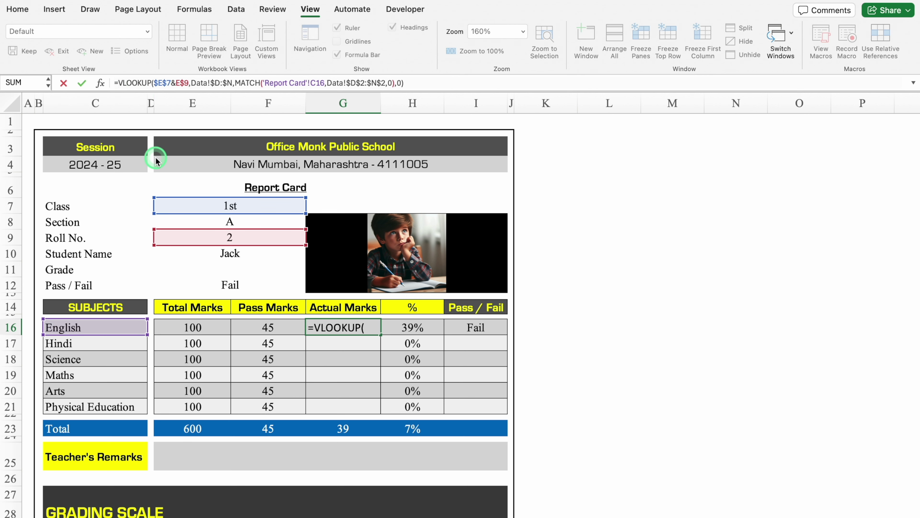
{"action": "type", "text": "IFERROR("}
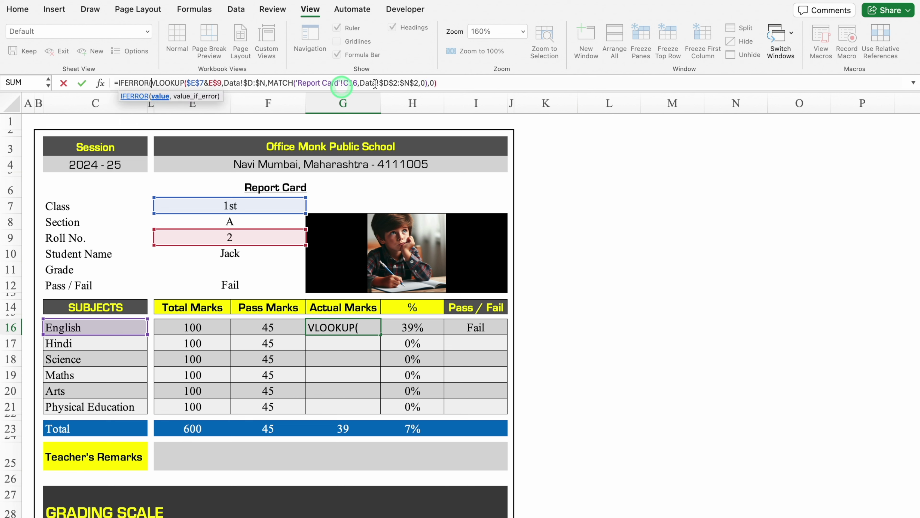
{"action": "left_click", "coordinate": [463, 83]}
{"action": "type", "text": ","}
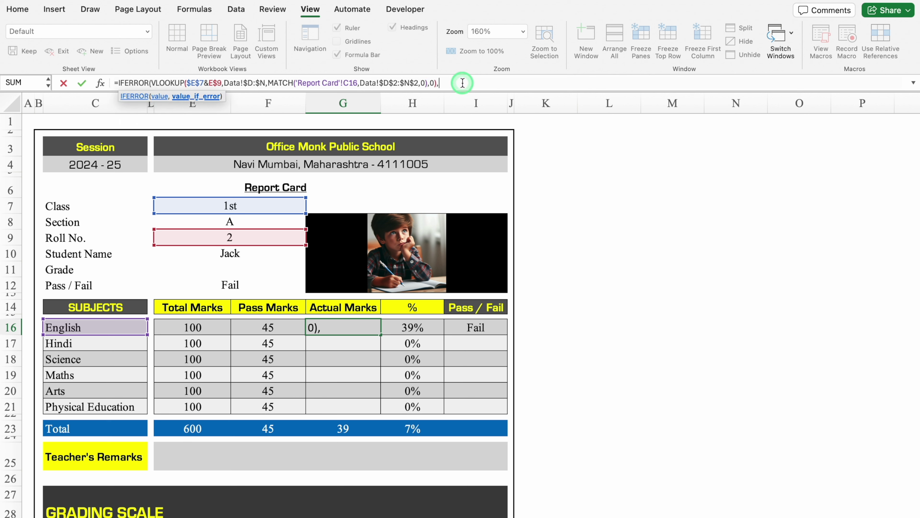
{"action": "type", "text": "\"\")"}
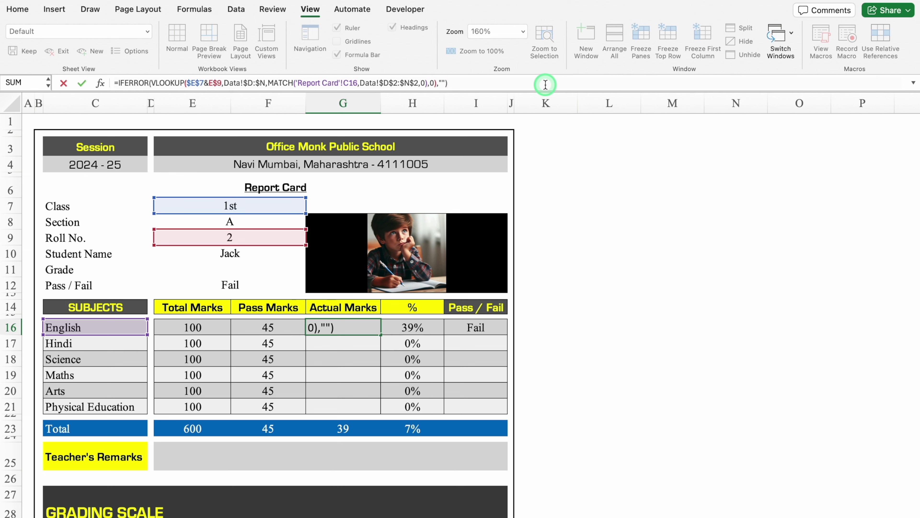
{"action": "key", "text": "Return"}
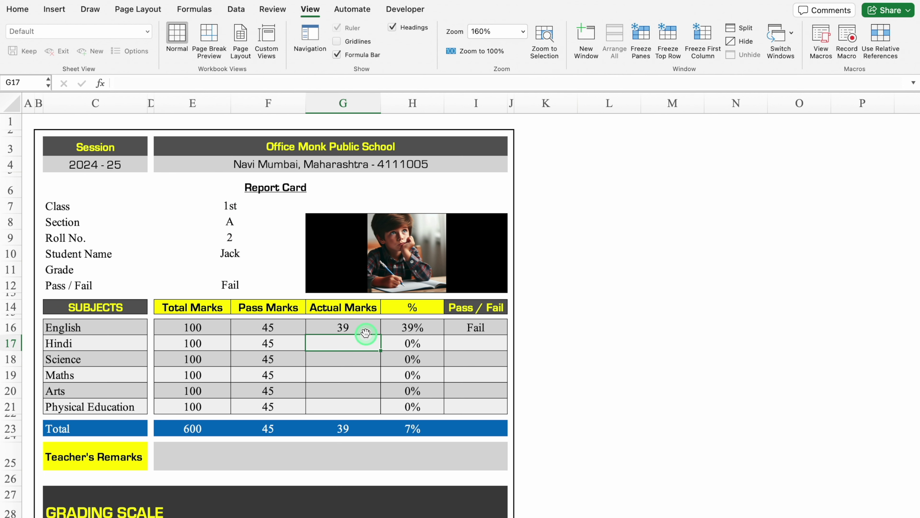
Copy the English Actual Marks formula into G17:G21 with Paste Special, keeping the rows' existing fill formatting
{"action": "left_click", "coordinate": [361, 326]}
{"action": "key", "text": "ctrl+c"}
{"action": "left_click_drag", "start_coordinate": [357, 343], "coordinate": [355, 403]}
{"action": "right_click", "coordinate": [349, 372]}
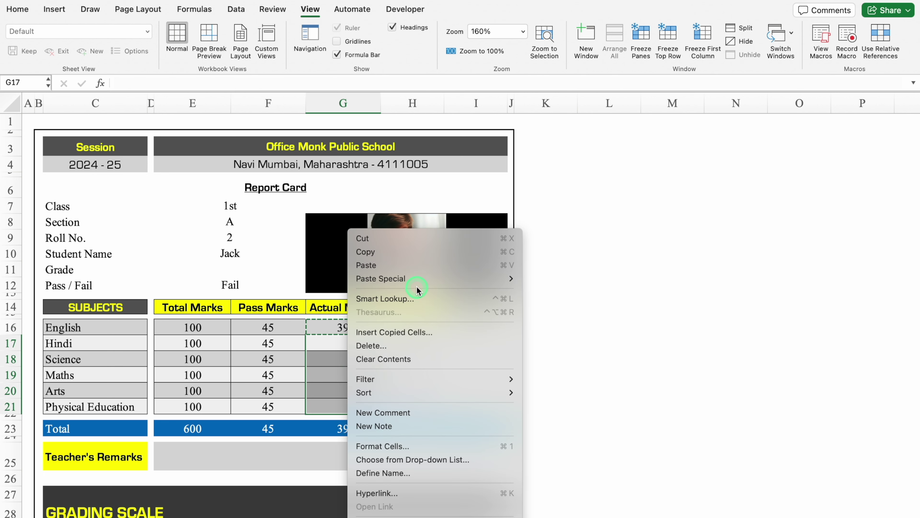
{"action": "mouse_move", "coordinate": [417, 278]}
{"action": "left_click", "coordinate": [576, 319]}
{"action": "left_click", "coordinate": [608, 268]}
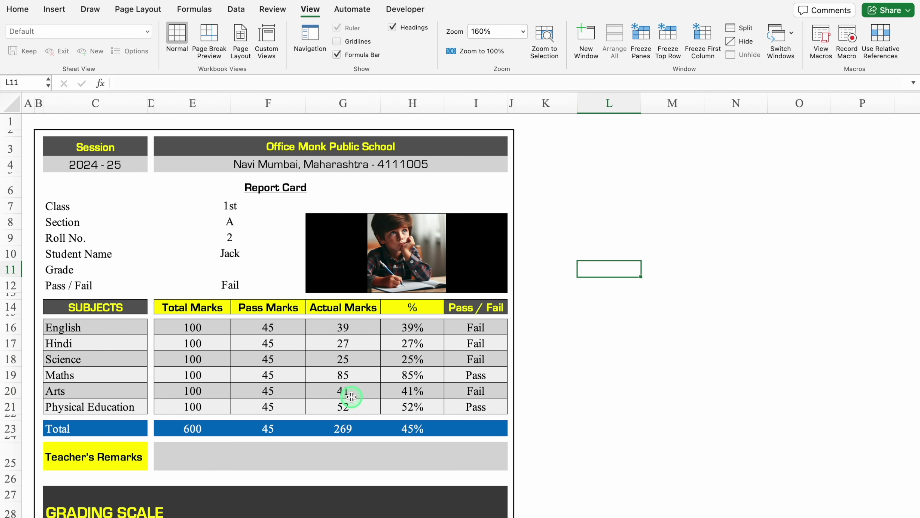
Create a highlight-cells conditional formatting rule on the Pass / Fail cell E12 for cell values equal to Pass
{"action": "left_click", "coordinate": [229, 283]}
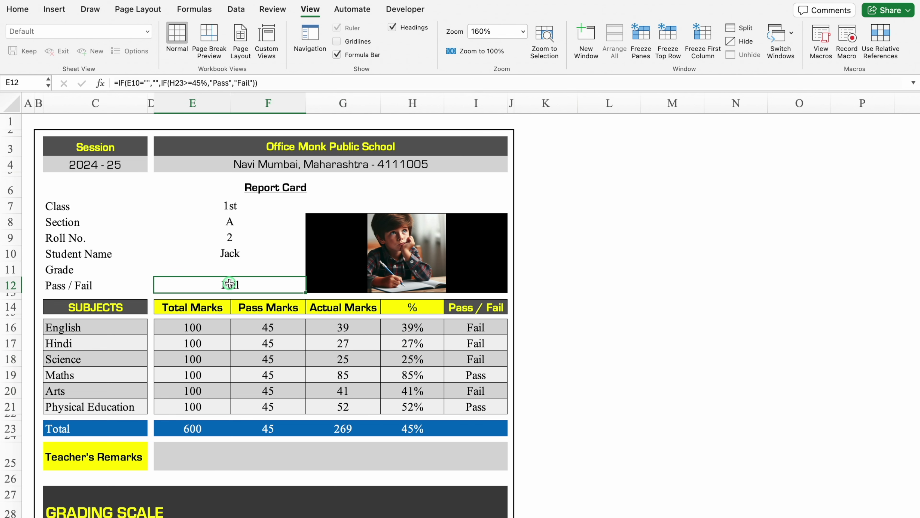
{"action": "left_click", "coordinate": [17, 9]}
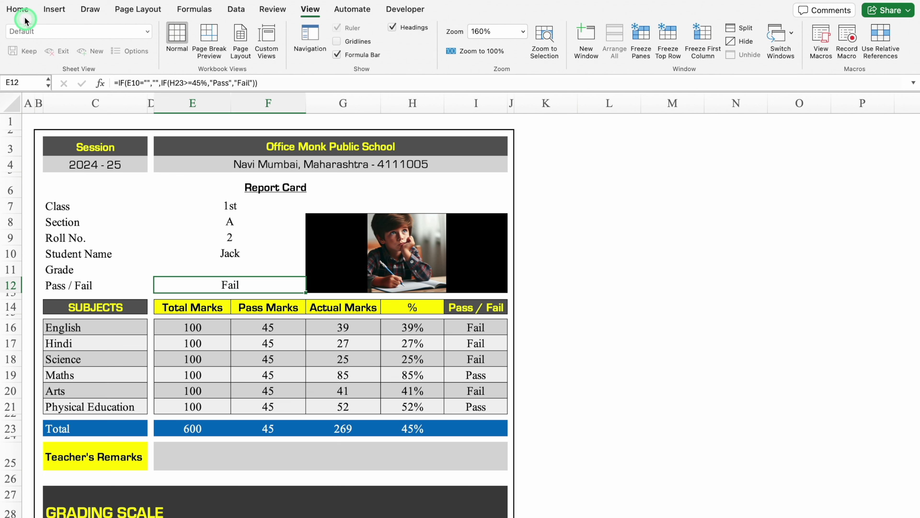
{"action": "left_click", "coordinate": [484, 29]}
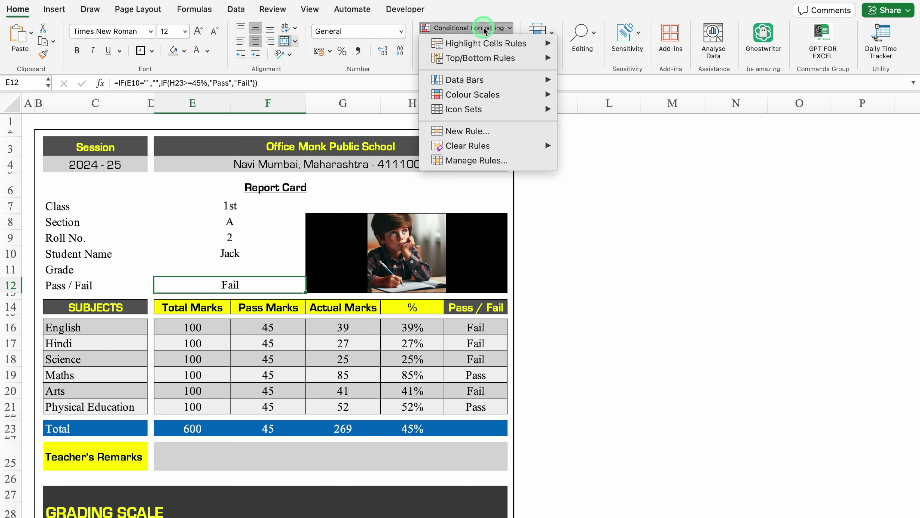
{"action": "mouse_move", "coordinate": [543, 43]}
{"action": "left_click", "coordinate": [634, 95]}
{"action": "left_click", "coordinate": [544, 166]}
{"action": "type", "text": "Pass"}
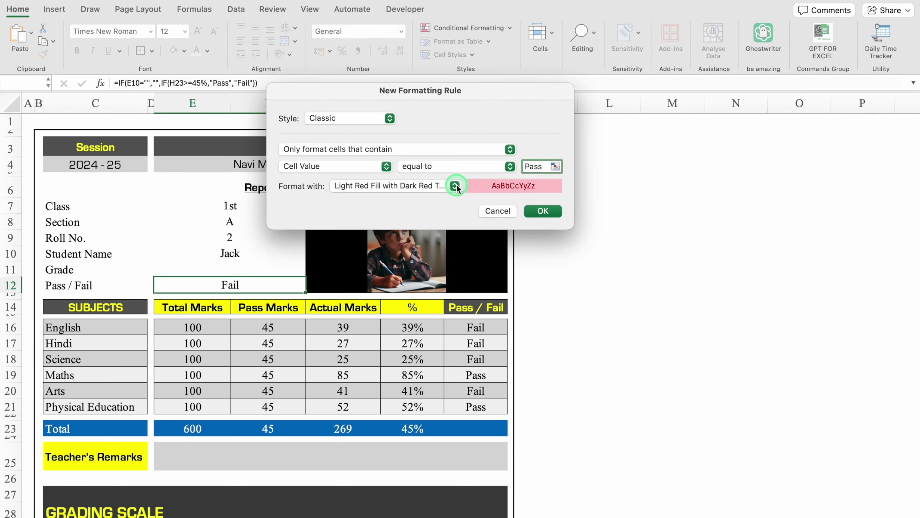
Give the Pass rule a customised format with a bold green font and apply the rule
{"action": "left_click", "coordinate": [454, 185]}
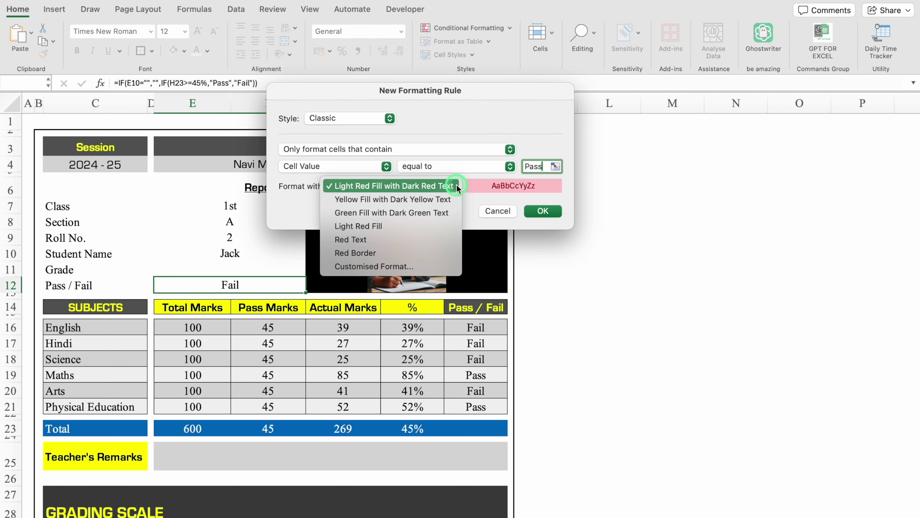
{"action": "left_click", "coordinate": [391, 267]}
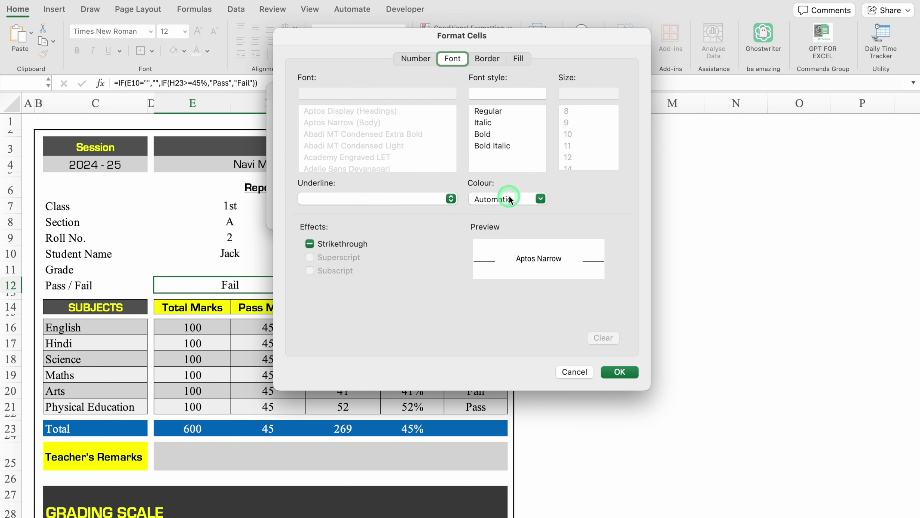
{"action": "left_click", "coordinate": [541, 199]}
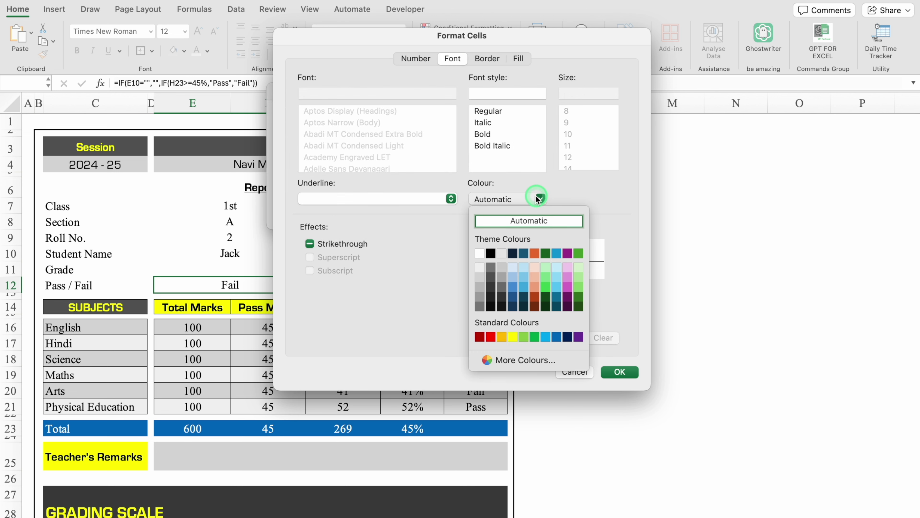
{"action": "left_click", "coordinate": [530, 333]}
{"action": "left_click", "coordinate": [483, 134]}
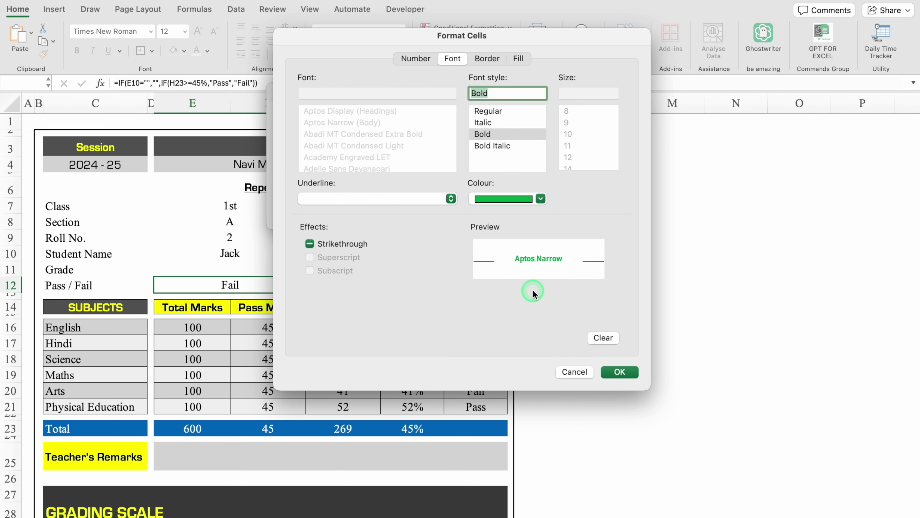
{"action": "left_click", "coordinate": [619, 371]}
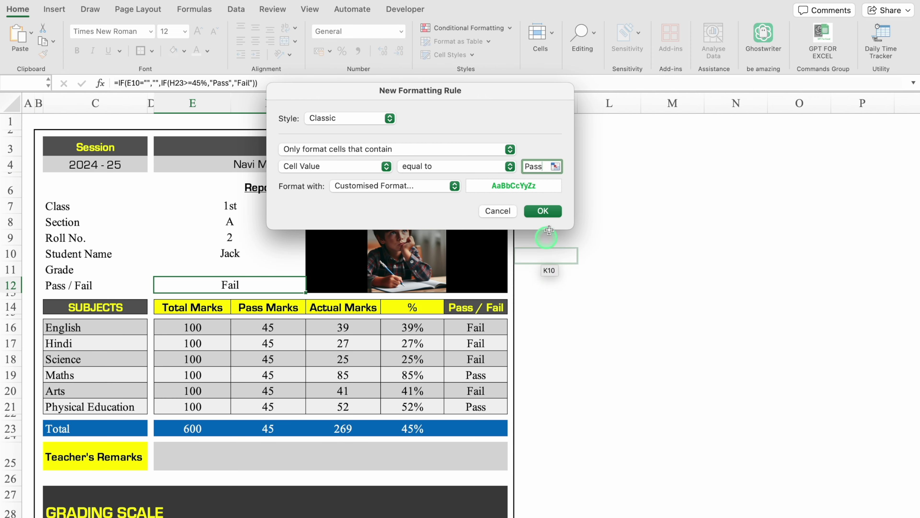
{"action": "left_click", "coordinate": [543, 211]}
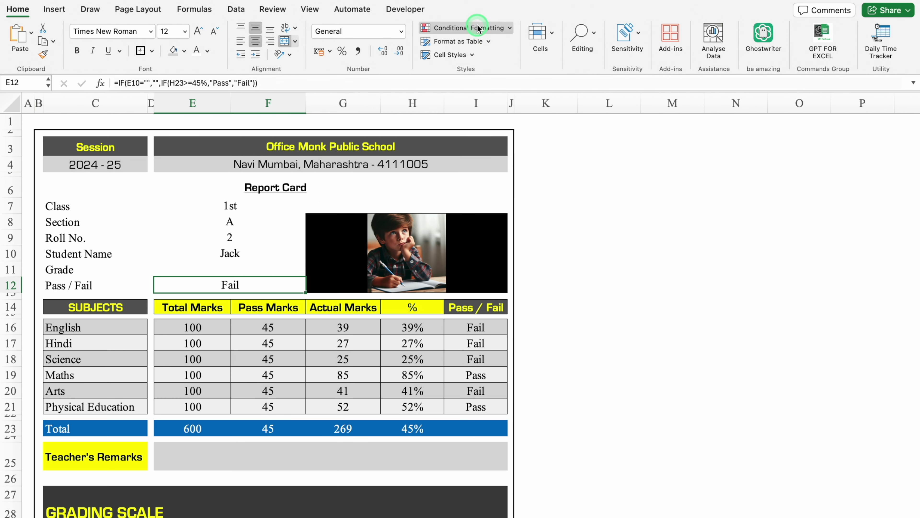
Add a second highlight-cells rule on E12 for cell values equal to Fail
{"action": "left_click", "coordinate": [469, 27]}
{"action": "mouse_move", "coordinate": [502, 44]}
{"action": "left_click", "coordinate": [597, 90]}
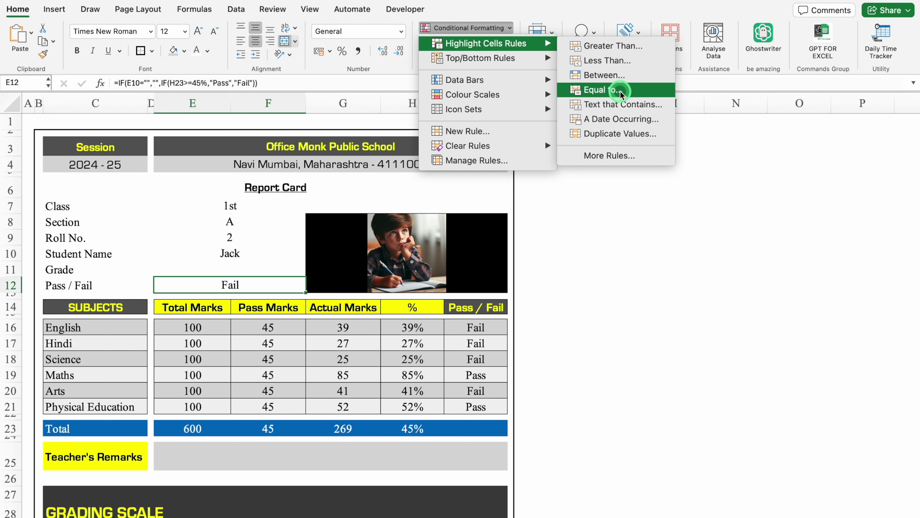
{"action": "left_click", "coordinate": [578, 206]}
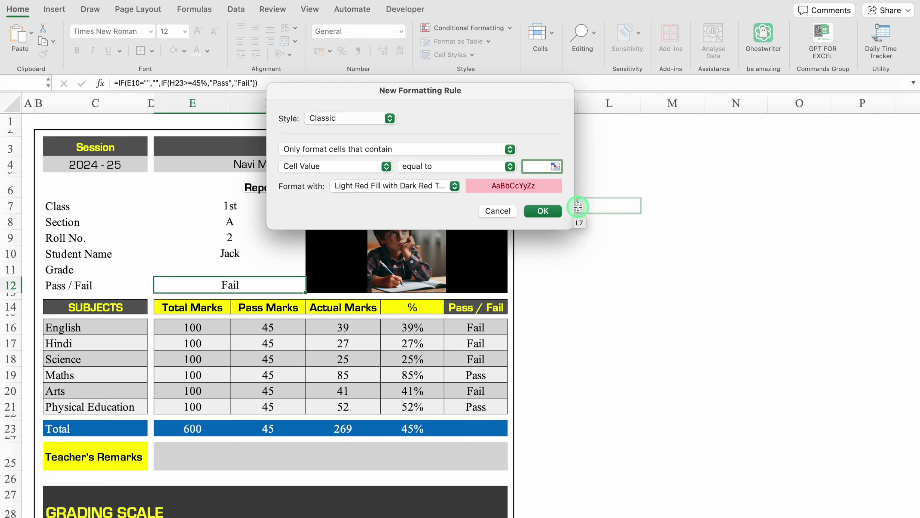
{"action": "type", "text": "Fail"}
Give the Fail rule on E12 a customised format with a bold red font and apply the rule
{"action": "left_click", "coordinate": [455, 185]}
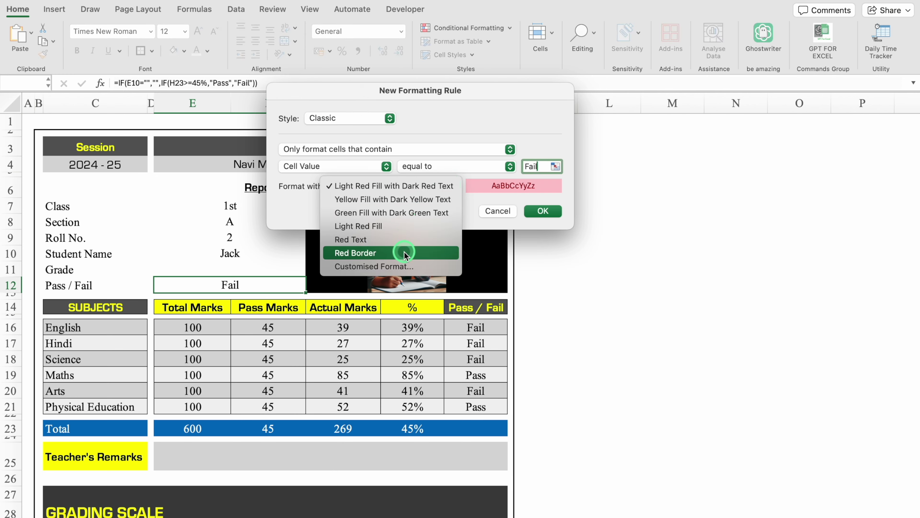
{"action": "left_click", "coordinate": [404, 266]}
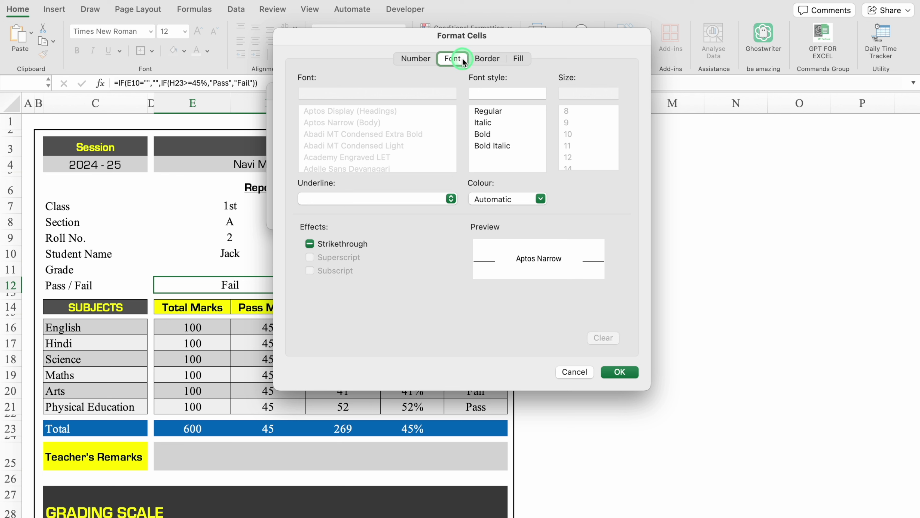
{"action": "left_click", "coordinate": [553, 194]}
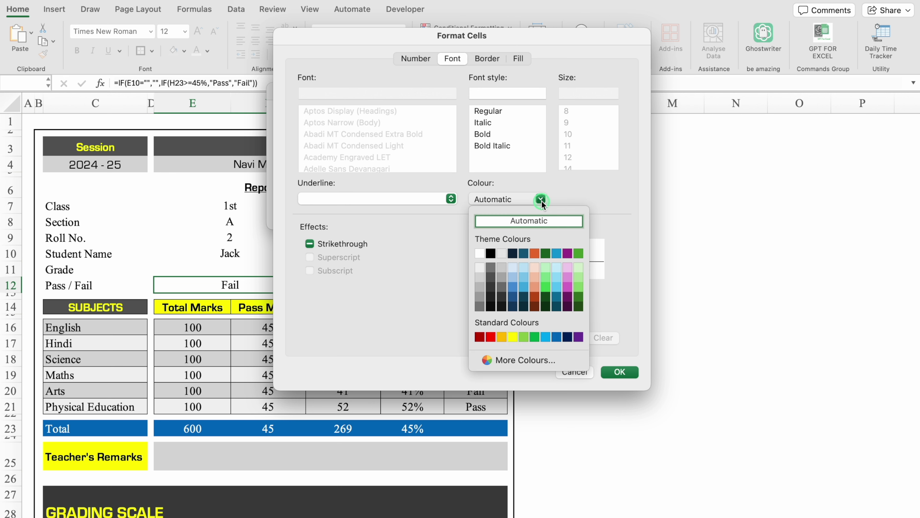
{"action": "left_click", "coordinate": [493, 330]}
{"action": "left_click", "coordinate": [485, 133]}
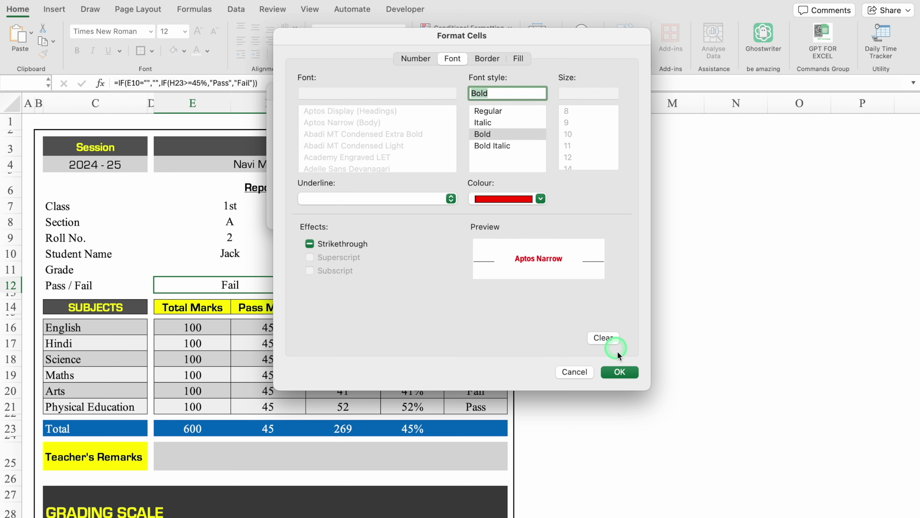
{"action": "left_click", "coordinate": [620, 373]}
{"action": "left_click", "coordinate": [543, 210]}
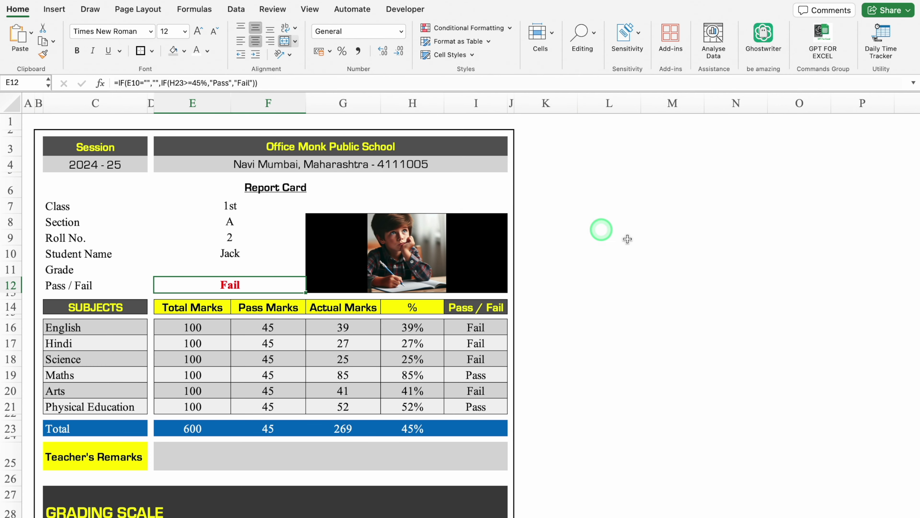
{"action": "left_click", "coordinate": [661, 252]}
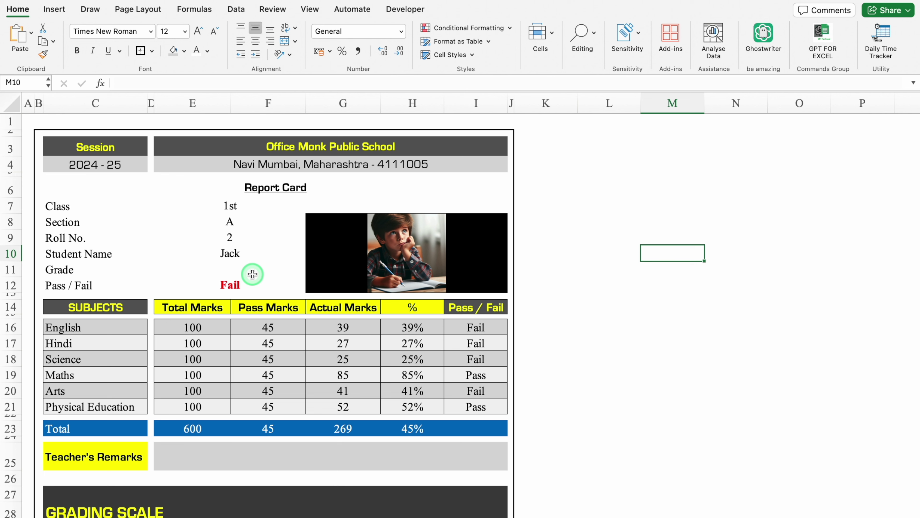
Link the Total row's Pass / Fail cell I23 to the overall result with the formula =E12
{"action": "left_click", "coordinate": [479, 430]}
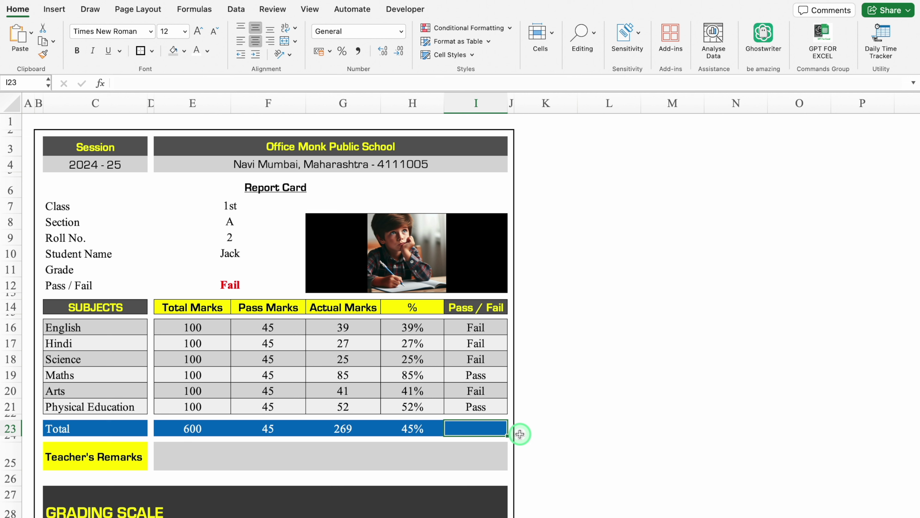
{"action": "type", "text": "="}
{"action": "left_click", "coordinate": [236, 282]}
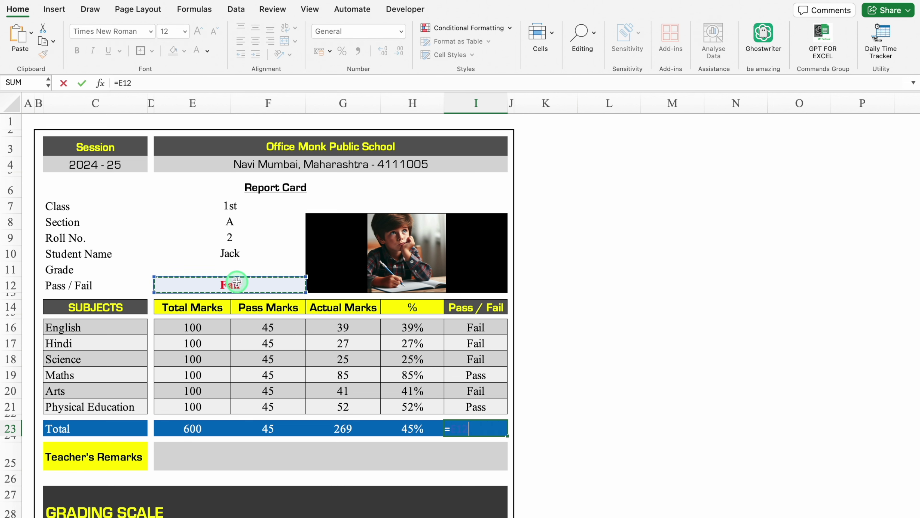
{"action": "key", "text": "Return"}
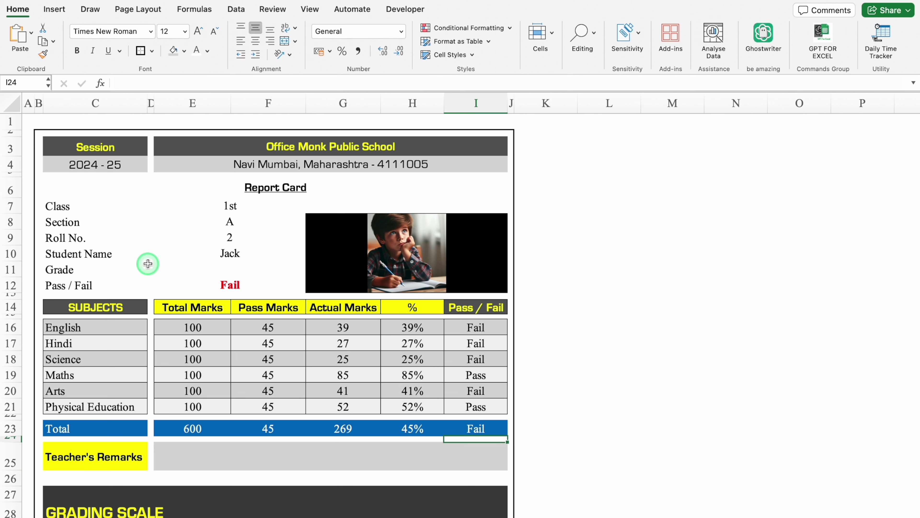
Start an IFS formula in Grade cell E11 that returns "A+" when the total percentage H23 is >=97%
{"action": "left_click", "coordinate": [220, 269]}
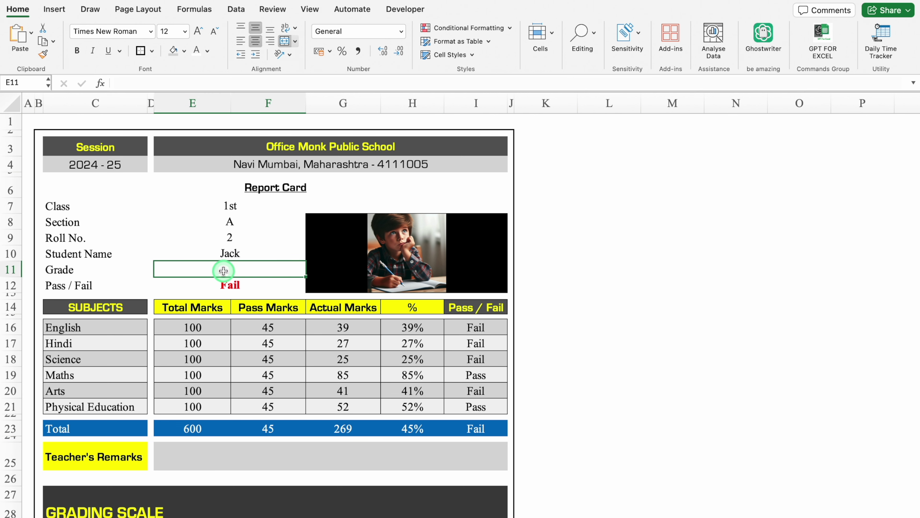
{"action": "scroll", "coordinate": [909, 252], "scroll_direction": "down", "scroll_amount": 5}
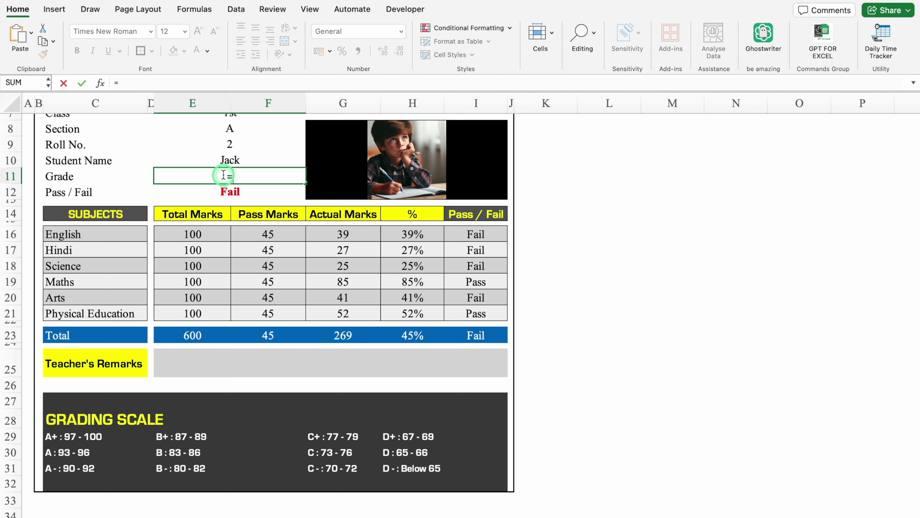
{"action": "type", "text": "if"}
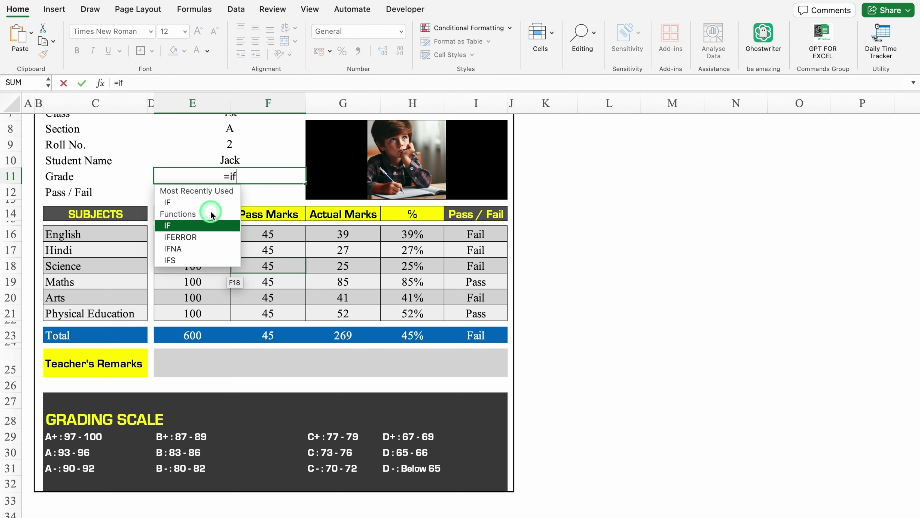
{"action": "double_click", "coordinate": [205, 260]}
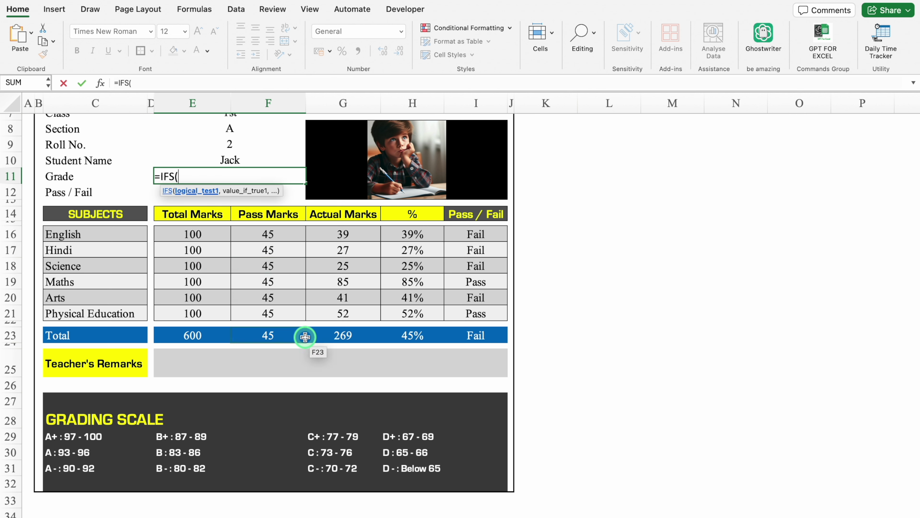
{"action": "left_click", "coordinate": [416, 336]}
{"action": "type", "text": ">"}
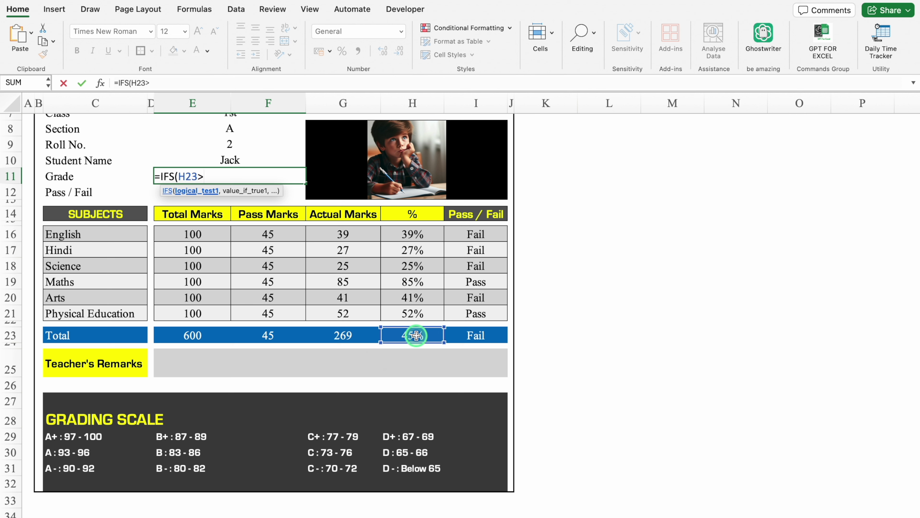
{"action": "type", "text": "="}
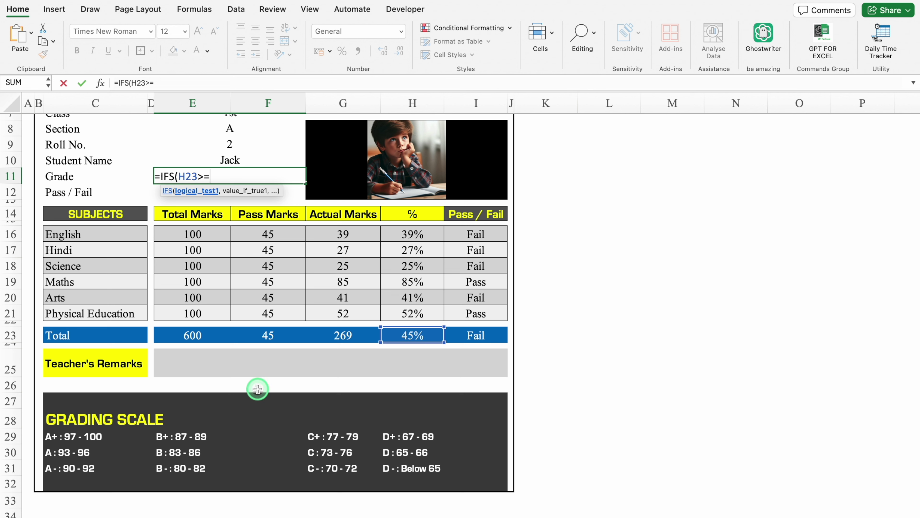
{"action": "type", "text": "97%,"}
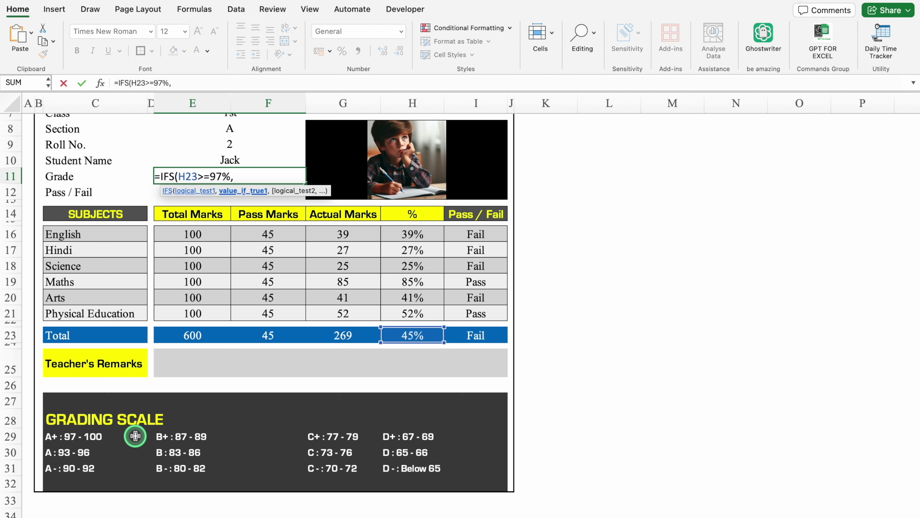
{"action": "type", "text": "\"A+\","}
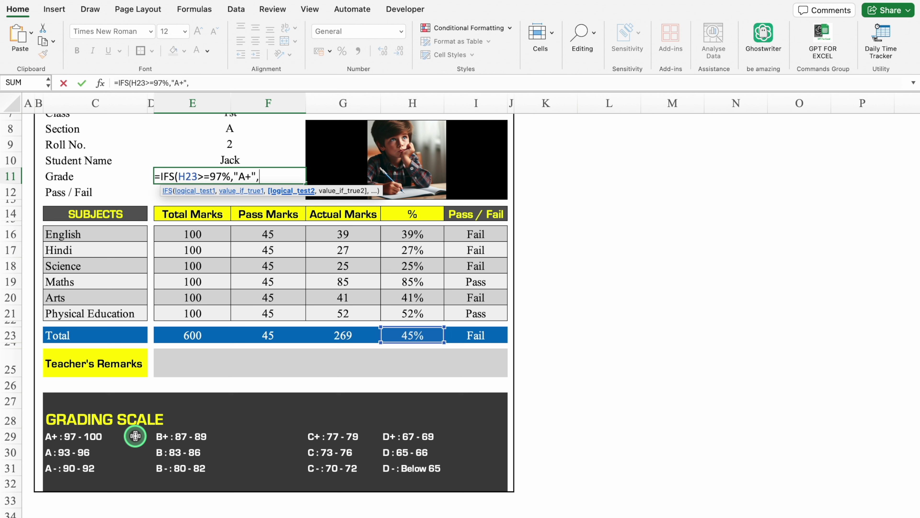
Extend the Grade formula with the conditions >=93 for "A" and >=90 for "A-", tested on H23
{"action": "left_click", "coordinate": [420, 337]}
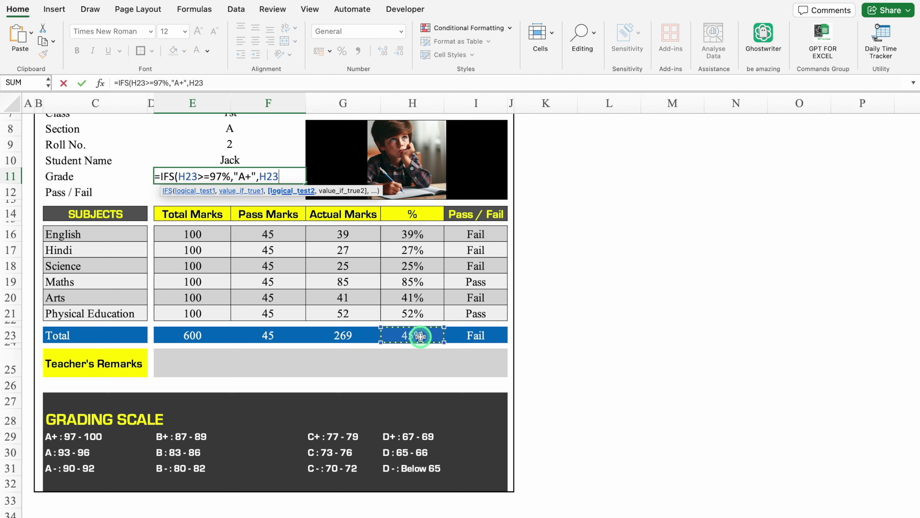
{"action": "type", "text": ","}
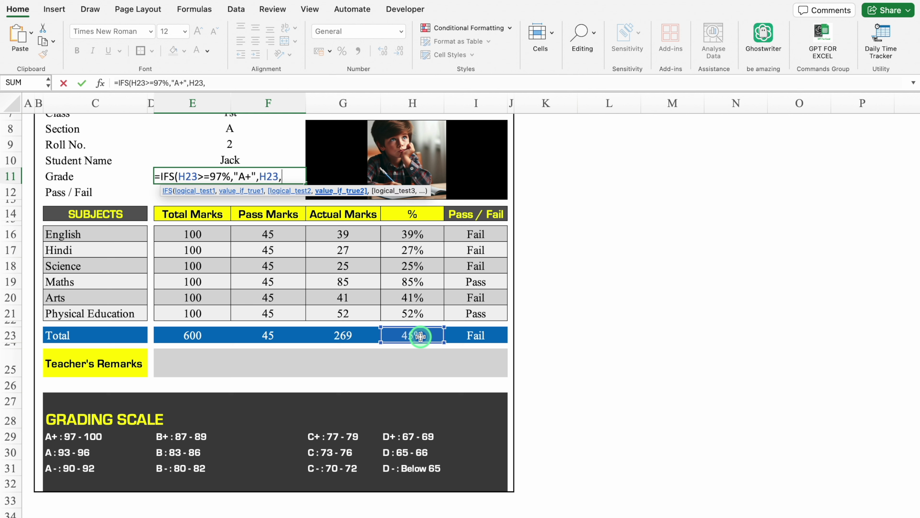
{"action": "type", "text": ">=93,"}
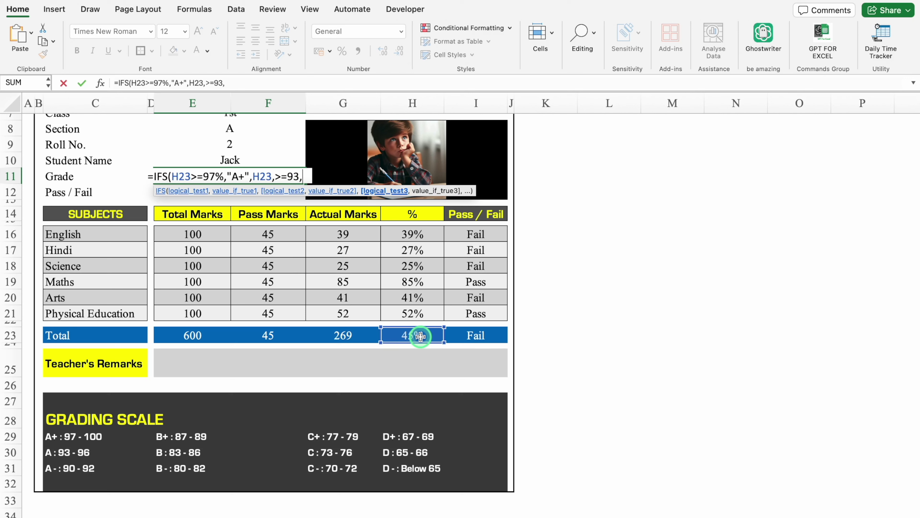
{"action": "type", "text": "\"A"}
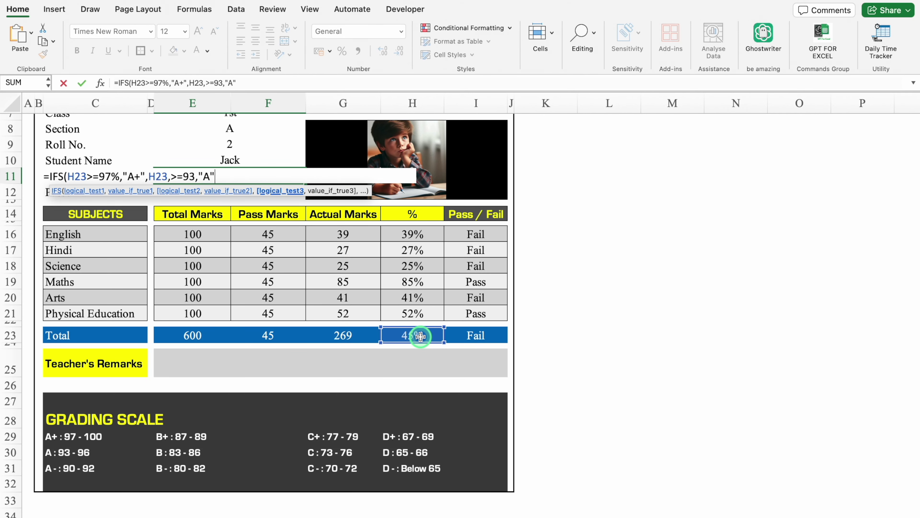
{"action": "type", "text": "\","}
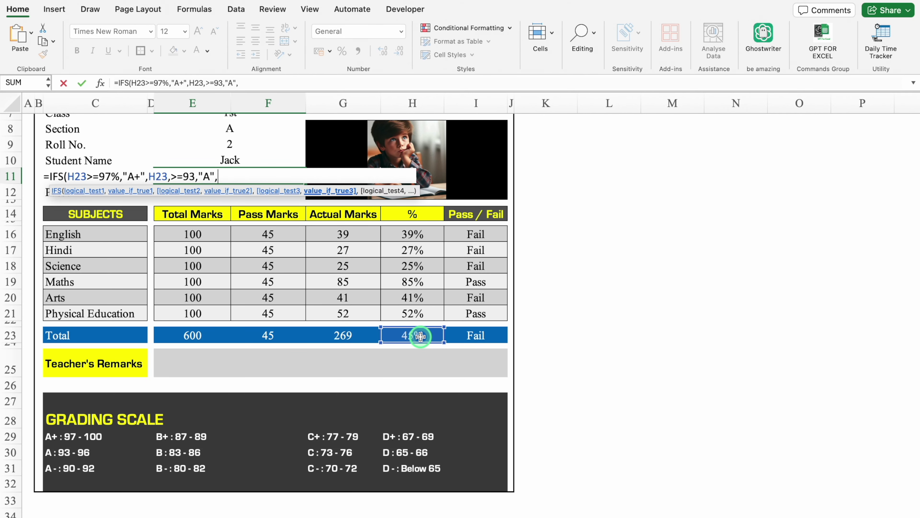
{"action": "left_click", "coordinate": [421, 336]}
{"action": "type", "text": ">=90,\""}
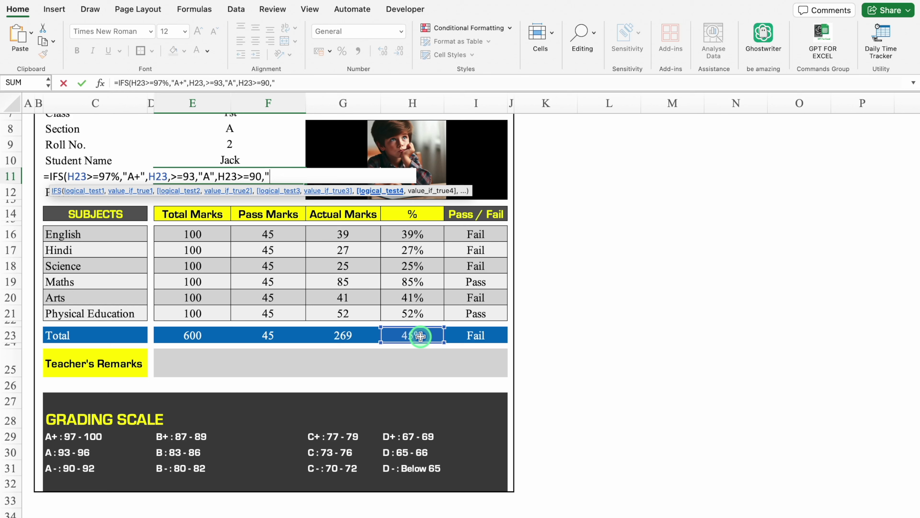
{"action": "type", "text": "A-\","}
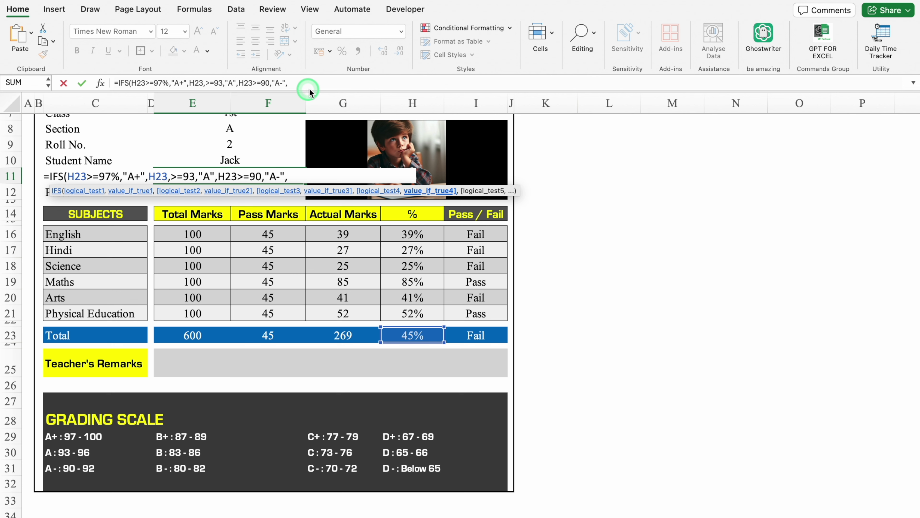
Add H23 conditions to the Grade formula: >=87% "B+", >=83% "B", >=80% "B-" and >=77% "C+"
{"action": "left_click", "coordinate": [328, 82]}
{"action": "left_click", "coordinate": [419, 335]}
{"action": "type", "text": ">="}
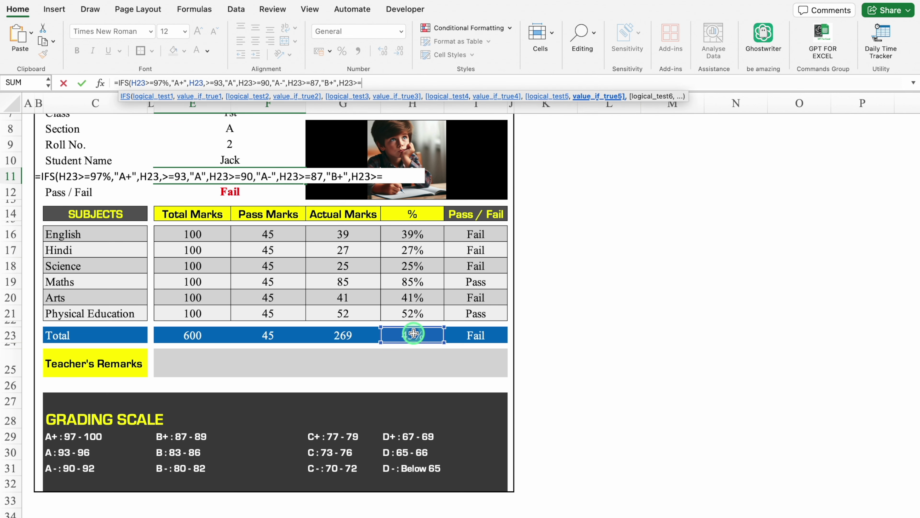
{"action": "type", "text": "87%,\"B+\",H23>=83%,\"B\","}
{"action": "left_click", "coordinate": [416, 332]}
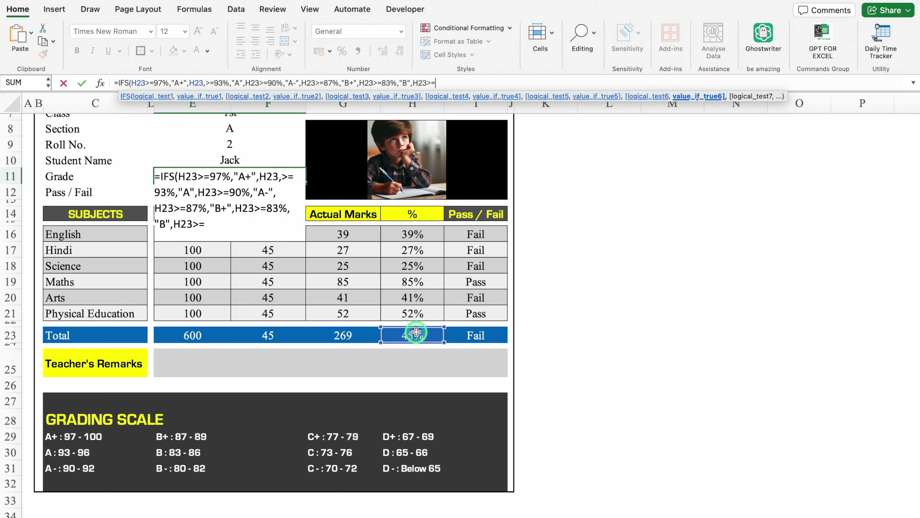
{"action": "type", "text": ">=80%,\"B-\",H23>=77%,\"C+\","}
Add H23 conditions to the Grade formula: >=73% "C", >=70% "C-", >=67% "D+" and >=65% "D"
{"action": "left_click", "coordinate": [416, 332]}
{"action": "type", "text": ">=73%,\"C\",H23>=70%,\"C-\",H23>=67%,\"D\","}
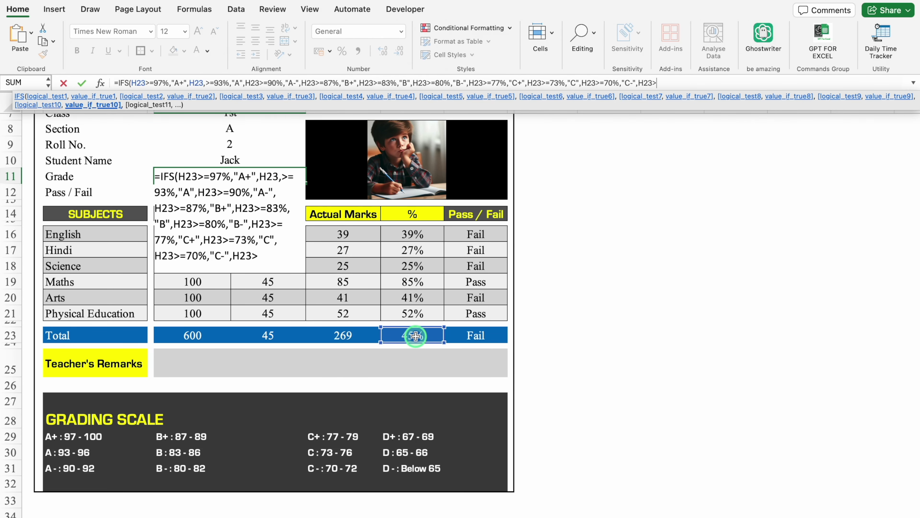
{"action": "left_click", "coordinate": [413, 335]}
{"action": "type", "text": "+\",H23>=6"}
{"action": "key", "text": "End"}
{"action": "type", "text": ">=65%,\"D\","}
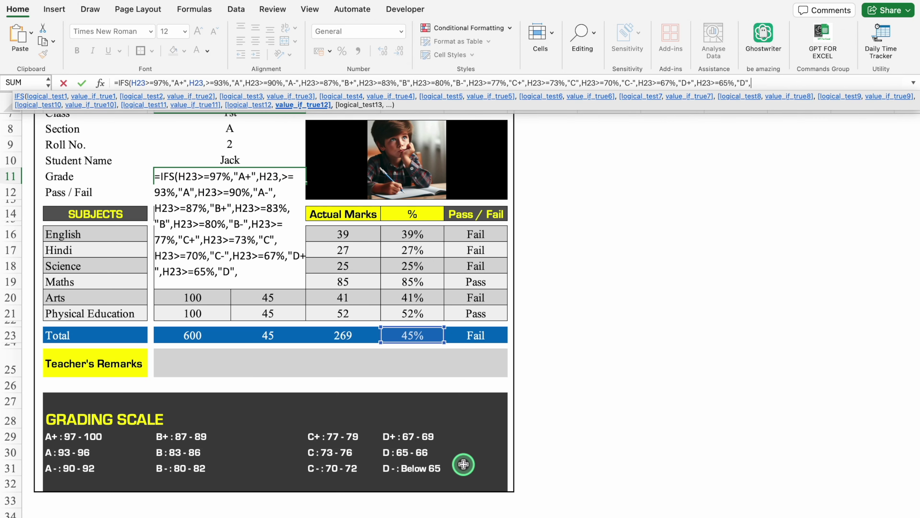
Complete the Grade formula with H23<65% returning "D-", remove the stray comma before >=93%, and enter it
{"action": "left_click", "coordinate": [415, 335]}
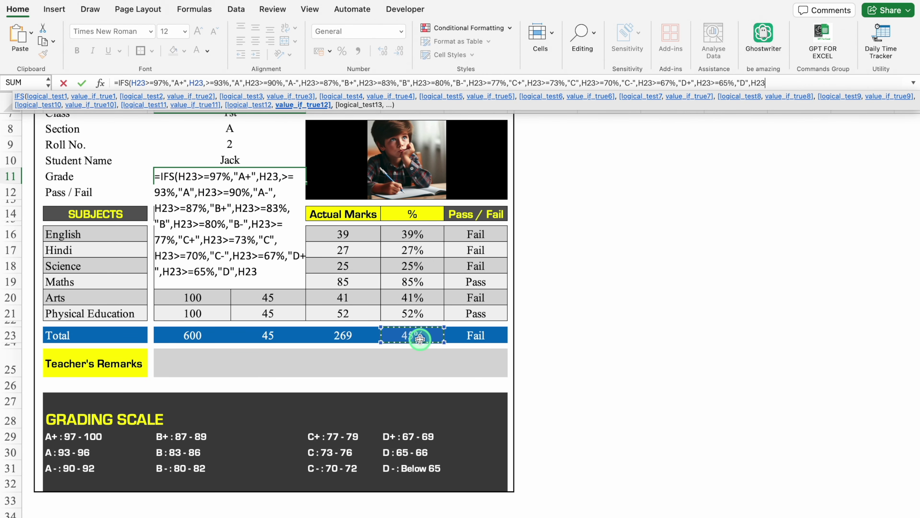
{"action": "type", "text": "<65%,"}
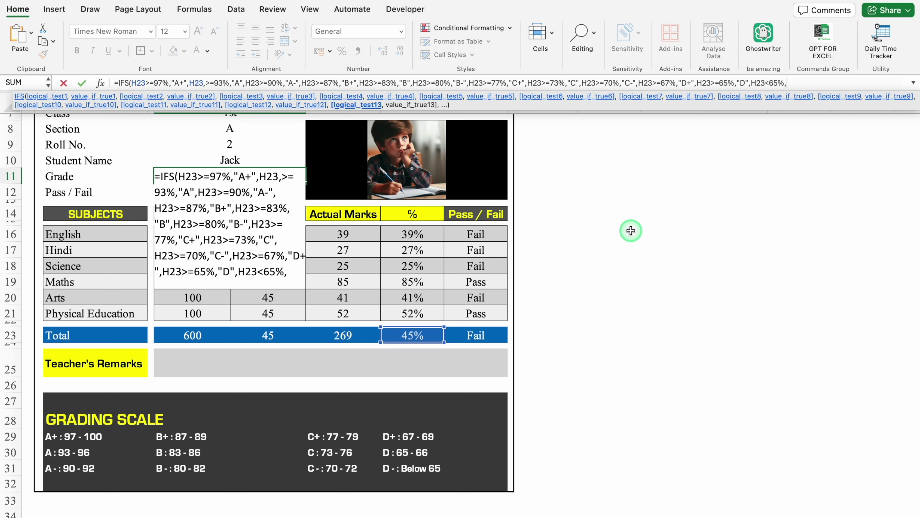
{"action": "type", "text": "\"D-\")"}
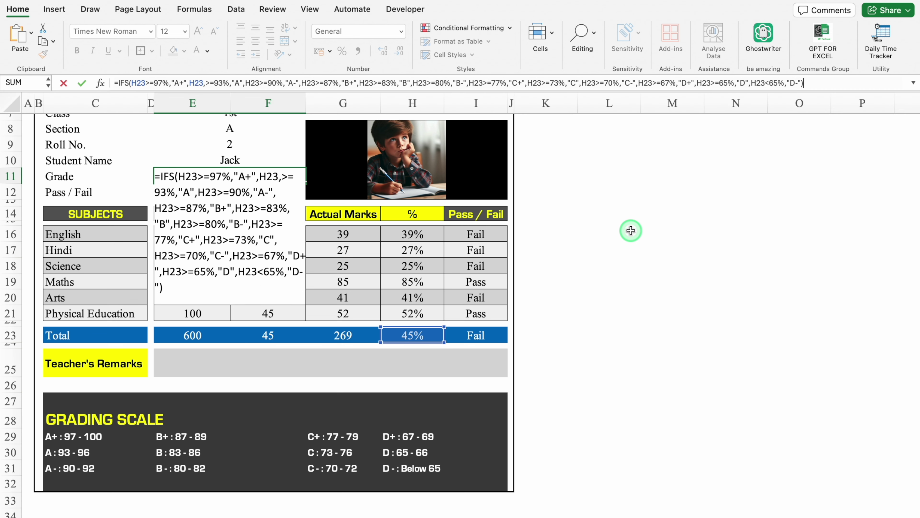
{"action": "left_click", "coordinate": [836, 82]}
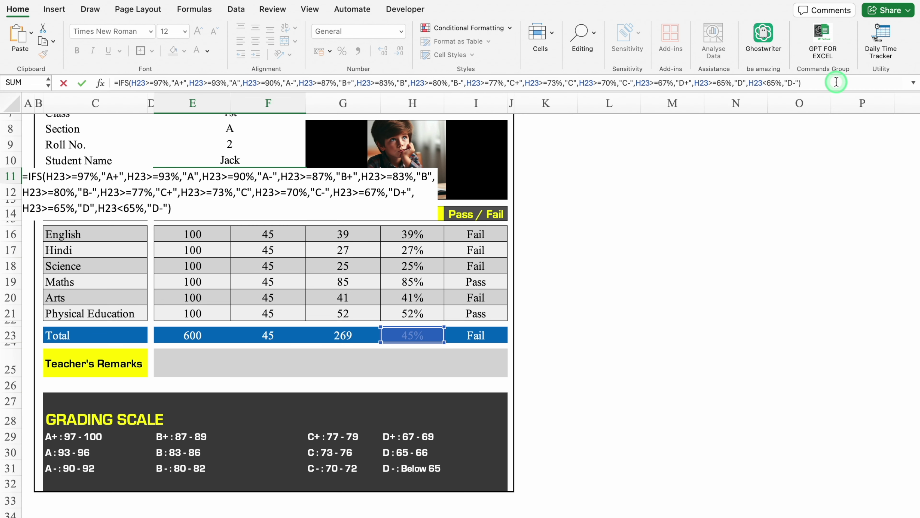
{"action": "key", "text": "Return"}
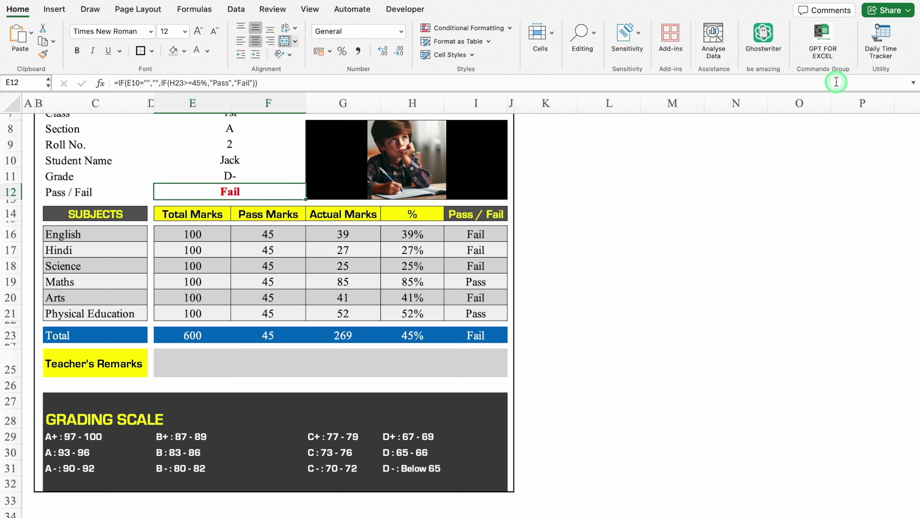
Wrap the Grade formula in E11 in an IF that returns "" when H23=0% and otherwise evaluates the existing IFS
{"action": "key", "text": "Up"}
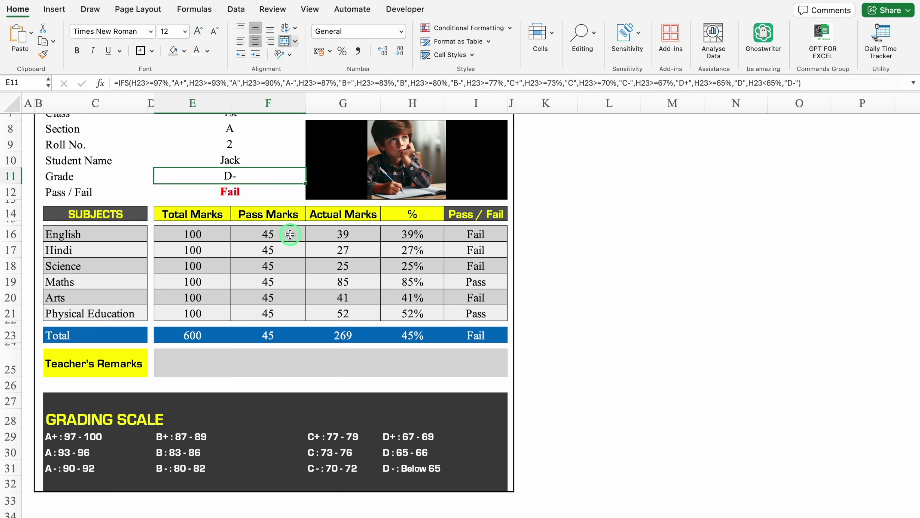
{"action": "left_click", "coordinate": [117, 83]}
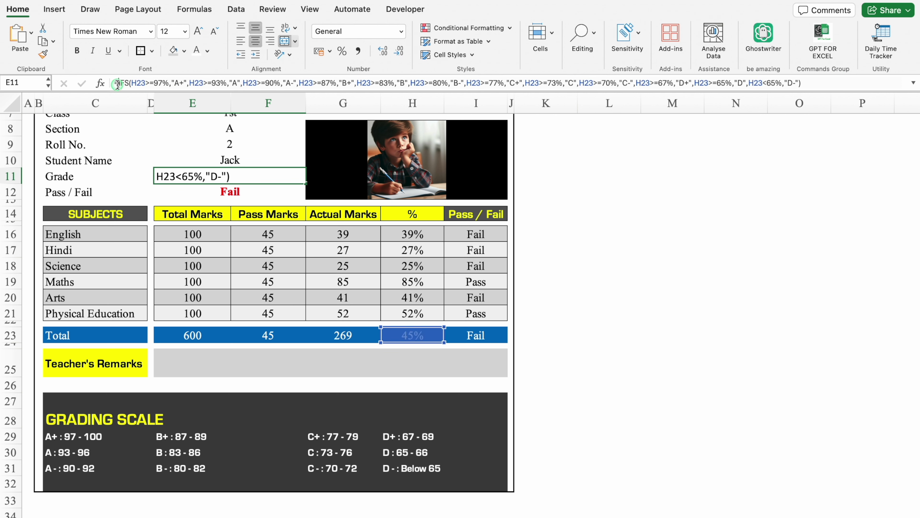
{"action": "left_click", "coordinate": [171, 161]}
{"action": "type", "text": "IF("}
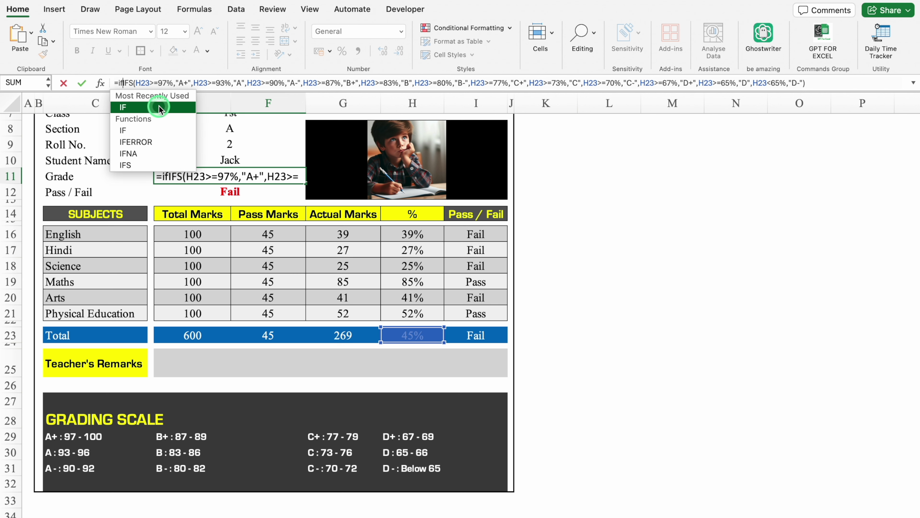
{"action": "left_click", "coordinate": [424, 334]}
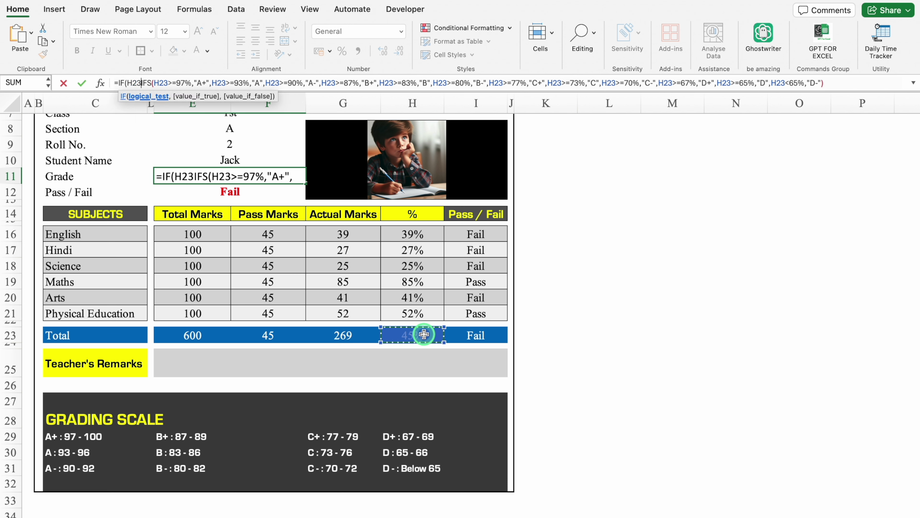
{"action": "type", "text": "="}
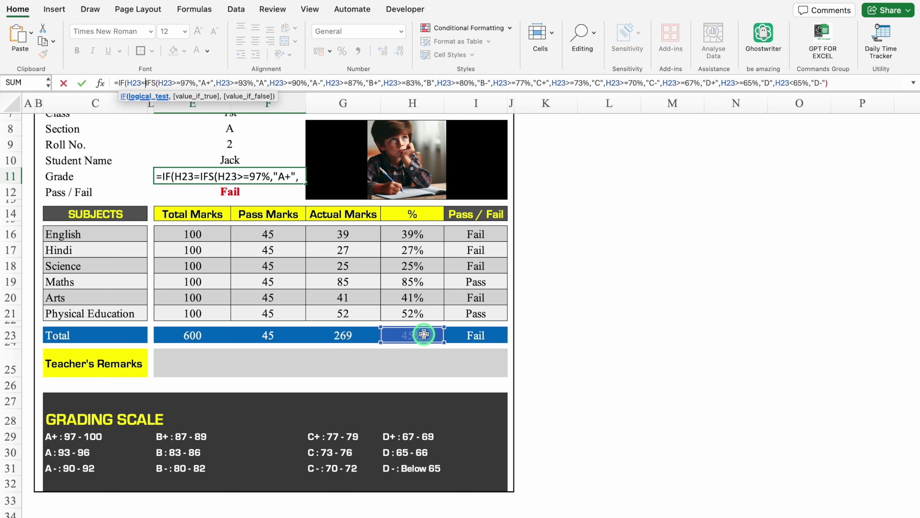
{"action": "type", "text": "0%,"}
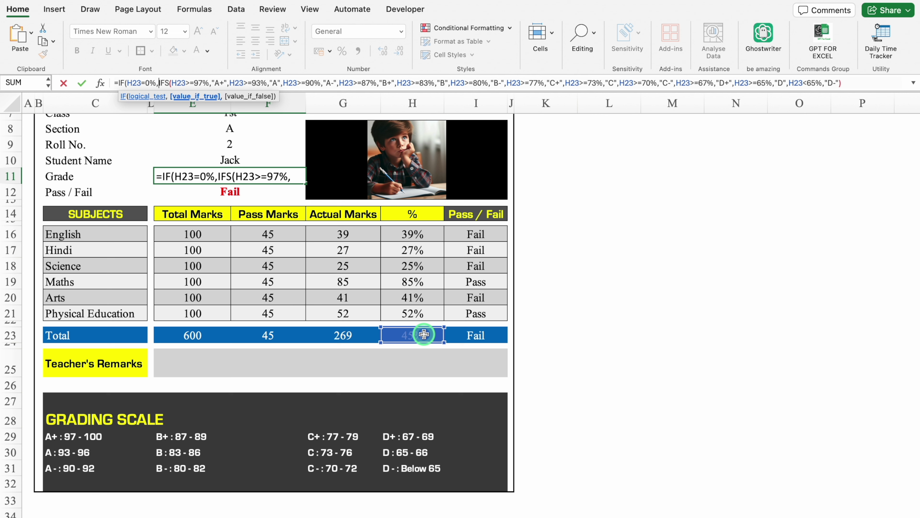
{"action": "type", "text": "\"\""}
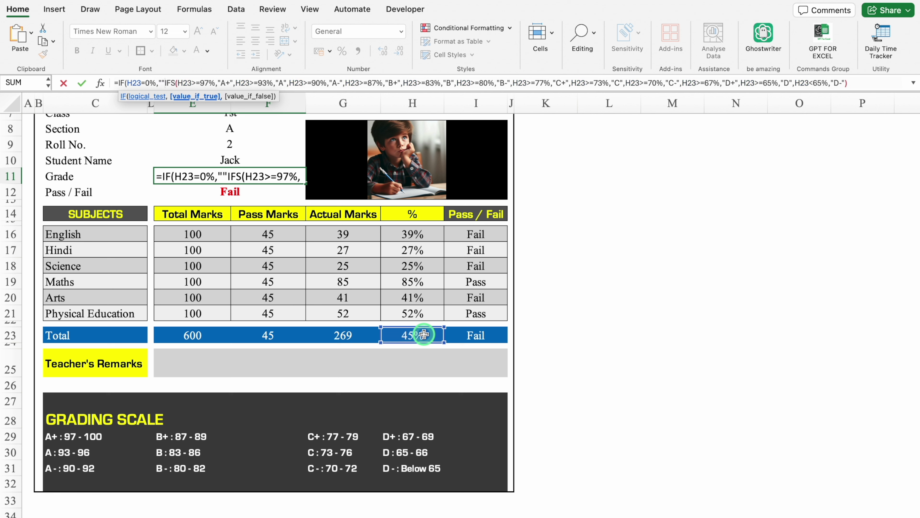
{"action": "type", "text": ","}
{"action": "left_click", "coordinate": [876, 85]}
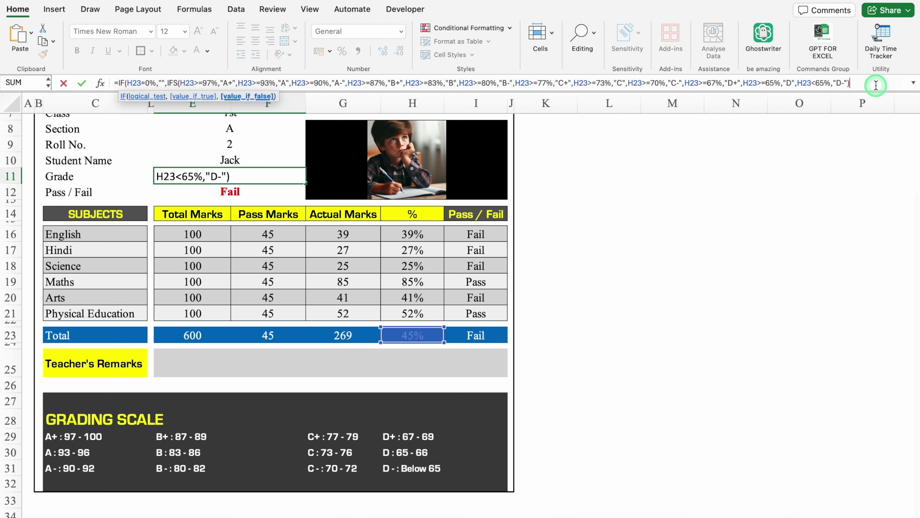
{"action": "type", "text": ")"}
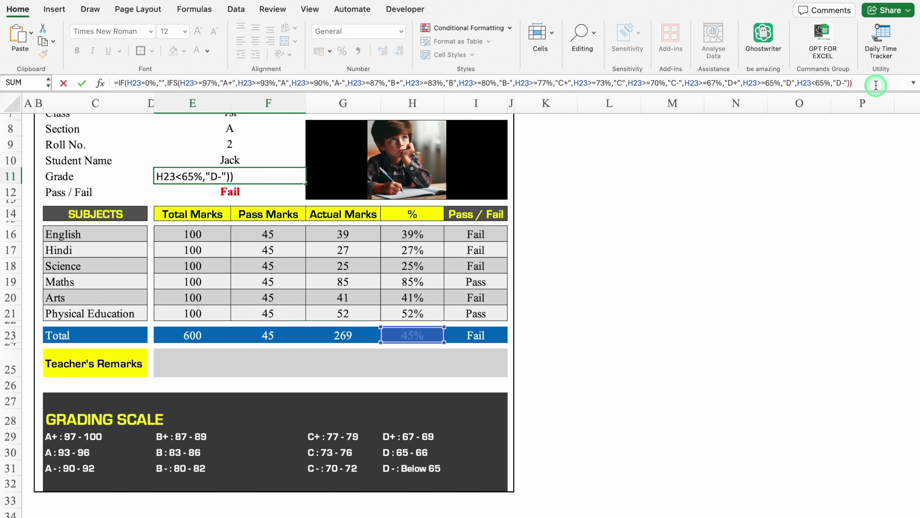
{"action": "key", "text": "Return"}
Test the report card's formulas by setting Roll No. to 5, 7 and finally 1
{"action": "scroll", "coordinate": [693, 152], "scroll_direction": "up", "scroll_amount": 5}
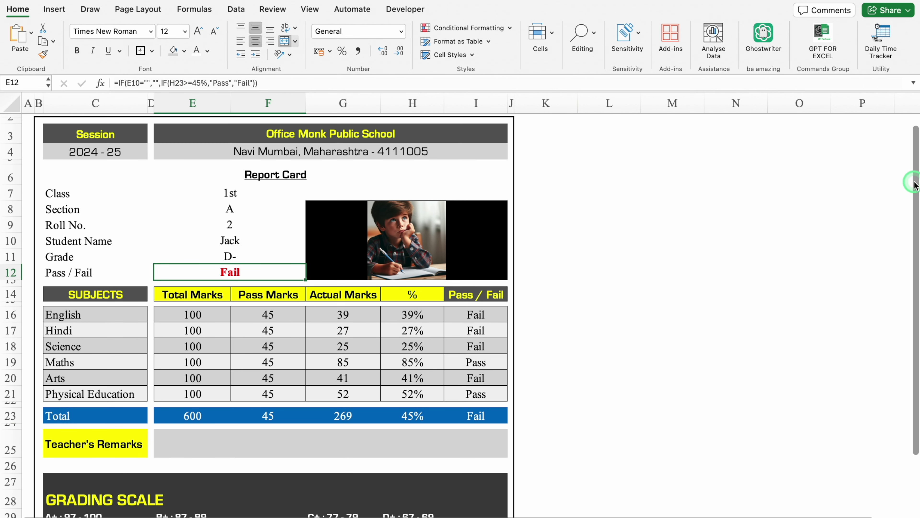
{"action": "scroll", "coordinate": [663, 195], "scroll_direction": "up", "scroll_amount": 1}
{"action": "left_click", "coordinate": [663, 195]}
{"action": "left_click", "coordinate": [226, 238]}
{"action": "left_click", "coordinate": [311, 239]}
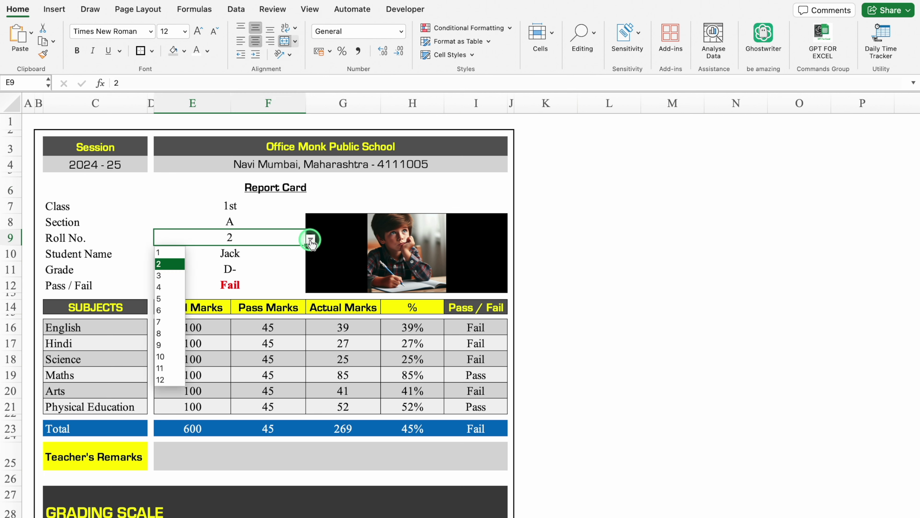
{"action": "left_click", "coordinate": [165, 298]}
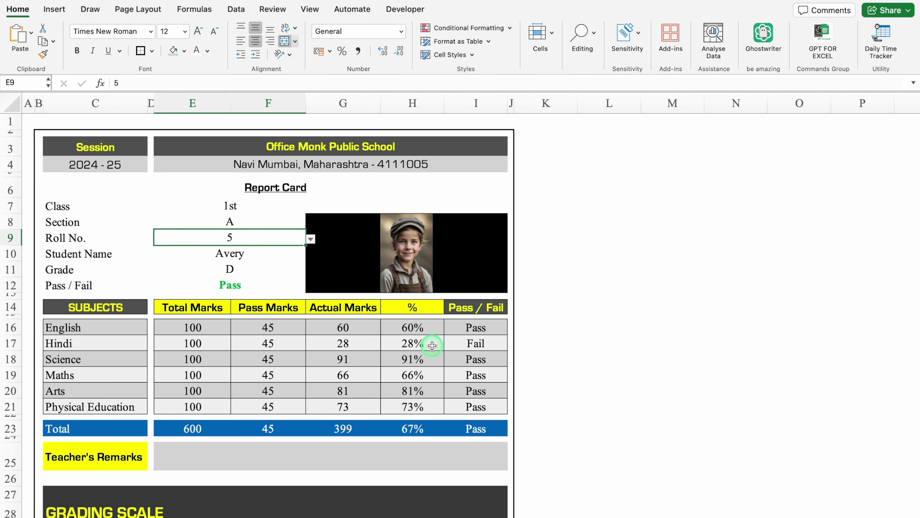
{"action": "left_click", "coordinate": [310, 239]}
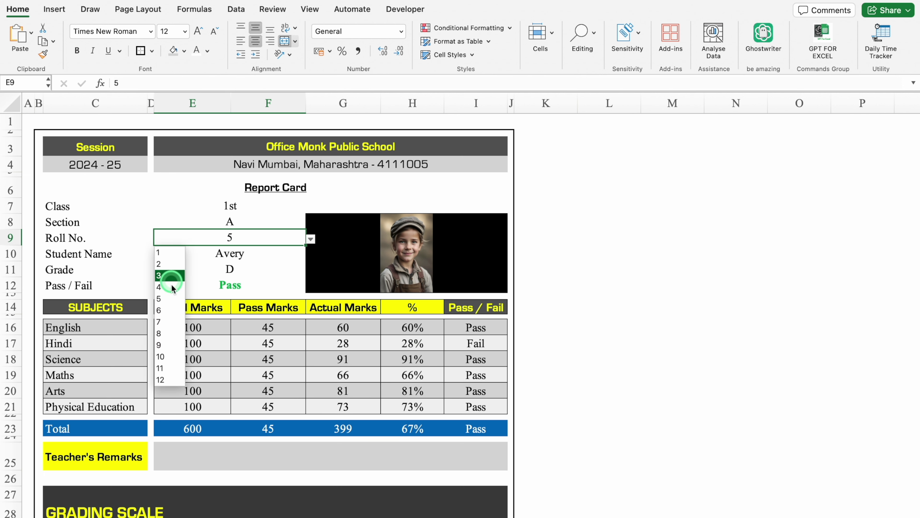
{"action": "left_click", "coordinate": [170, 321]}
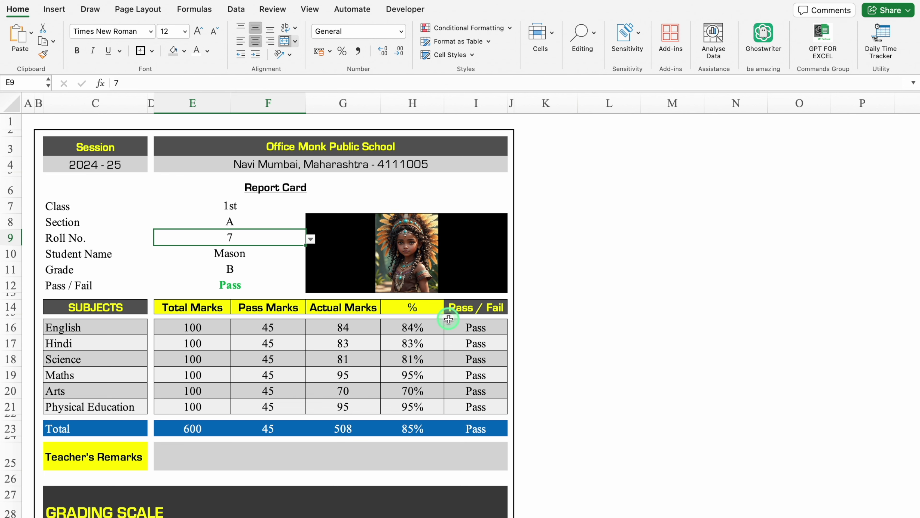
{"action": "left_click", "coordinate": [310, 240]}
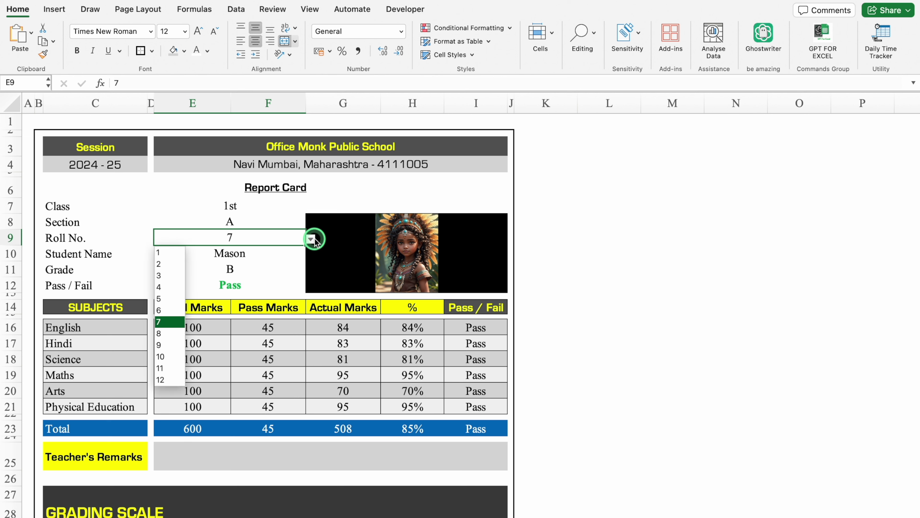
{"action": "left_click", "coordinate": [163, 253]}
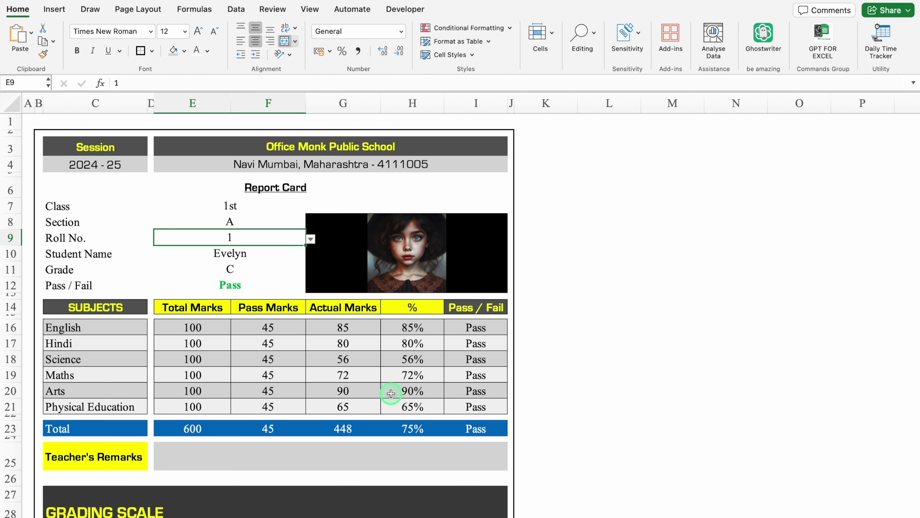
{"action": "left_click", "coordinate": [603, 358]}
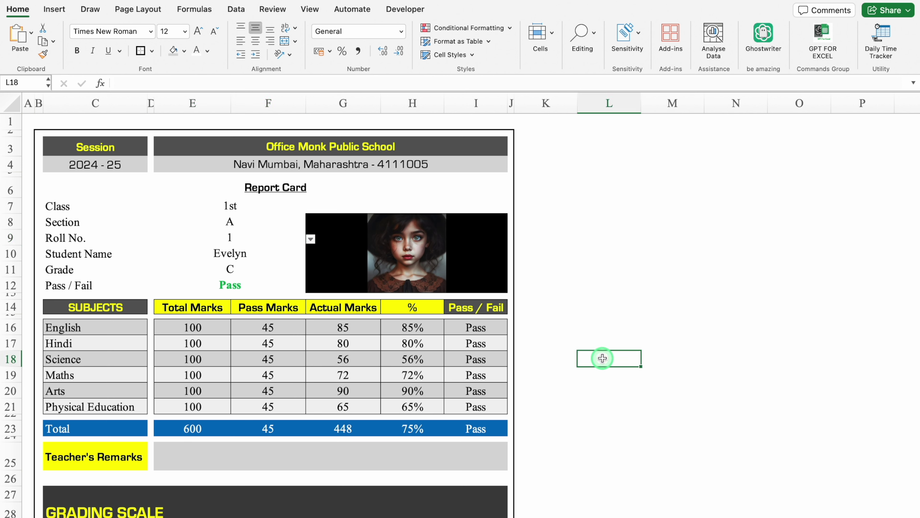